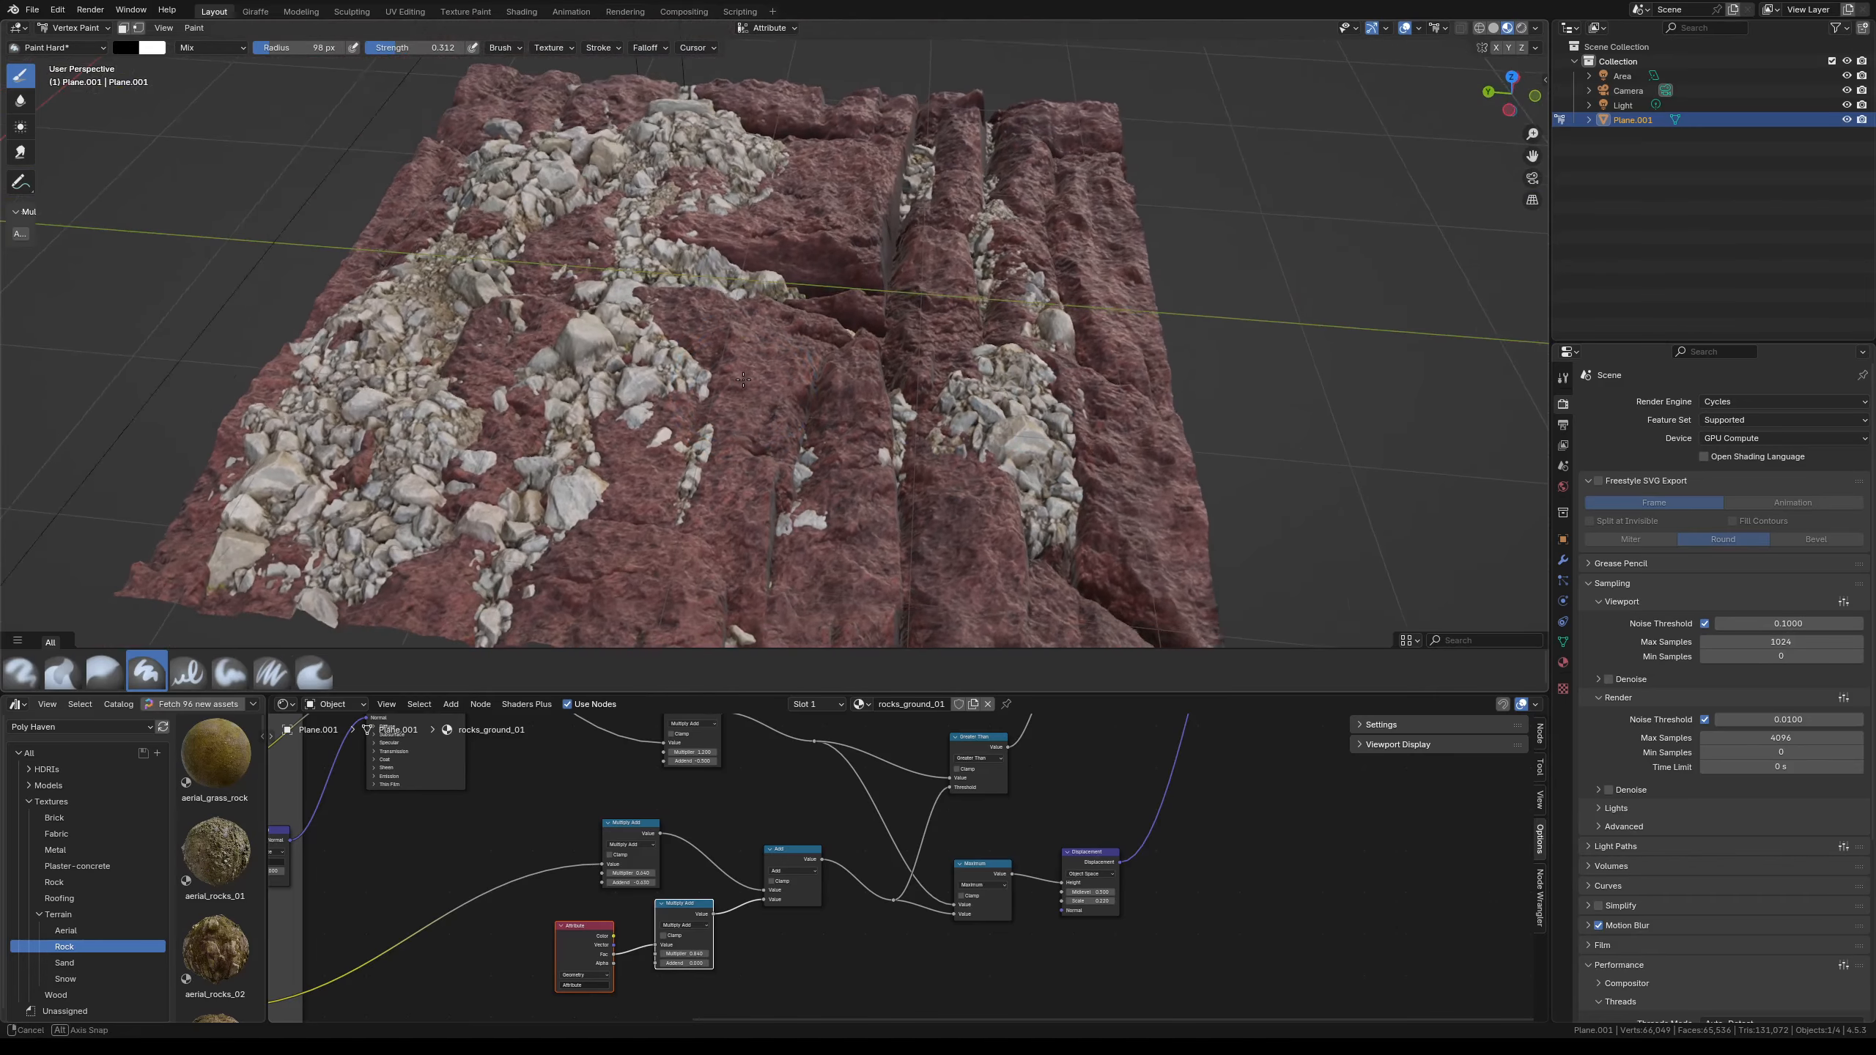
- Toggle the mute on the Attribute node and its connected Multiply Add node to compare the terrain with and without the painted mask
drag(777, 997, 604, 936)
key(m)
scroll(718, 933, up, 5)
middle_drag(723, 935, 753, 949)
drag(768, 928, 768, 928)
middle_drag(697, 945, 770, 850)
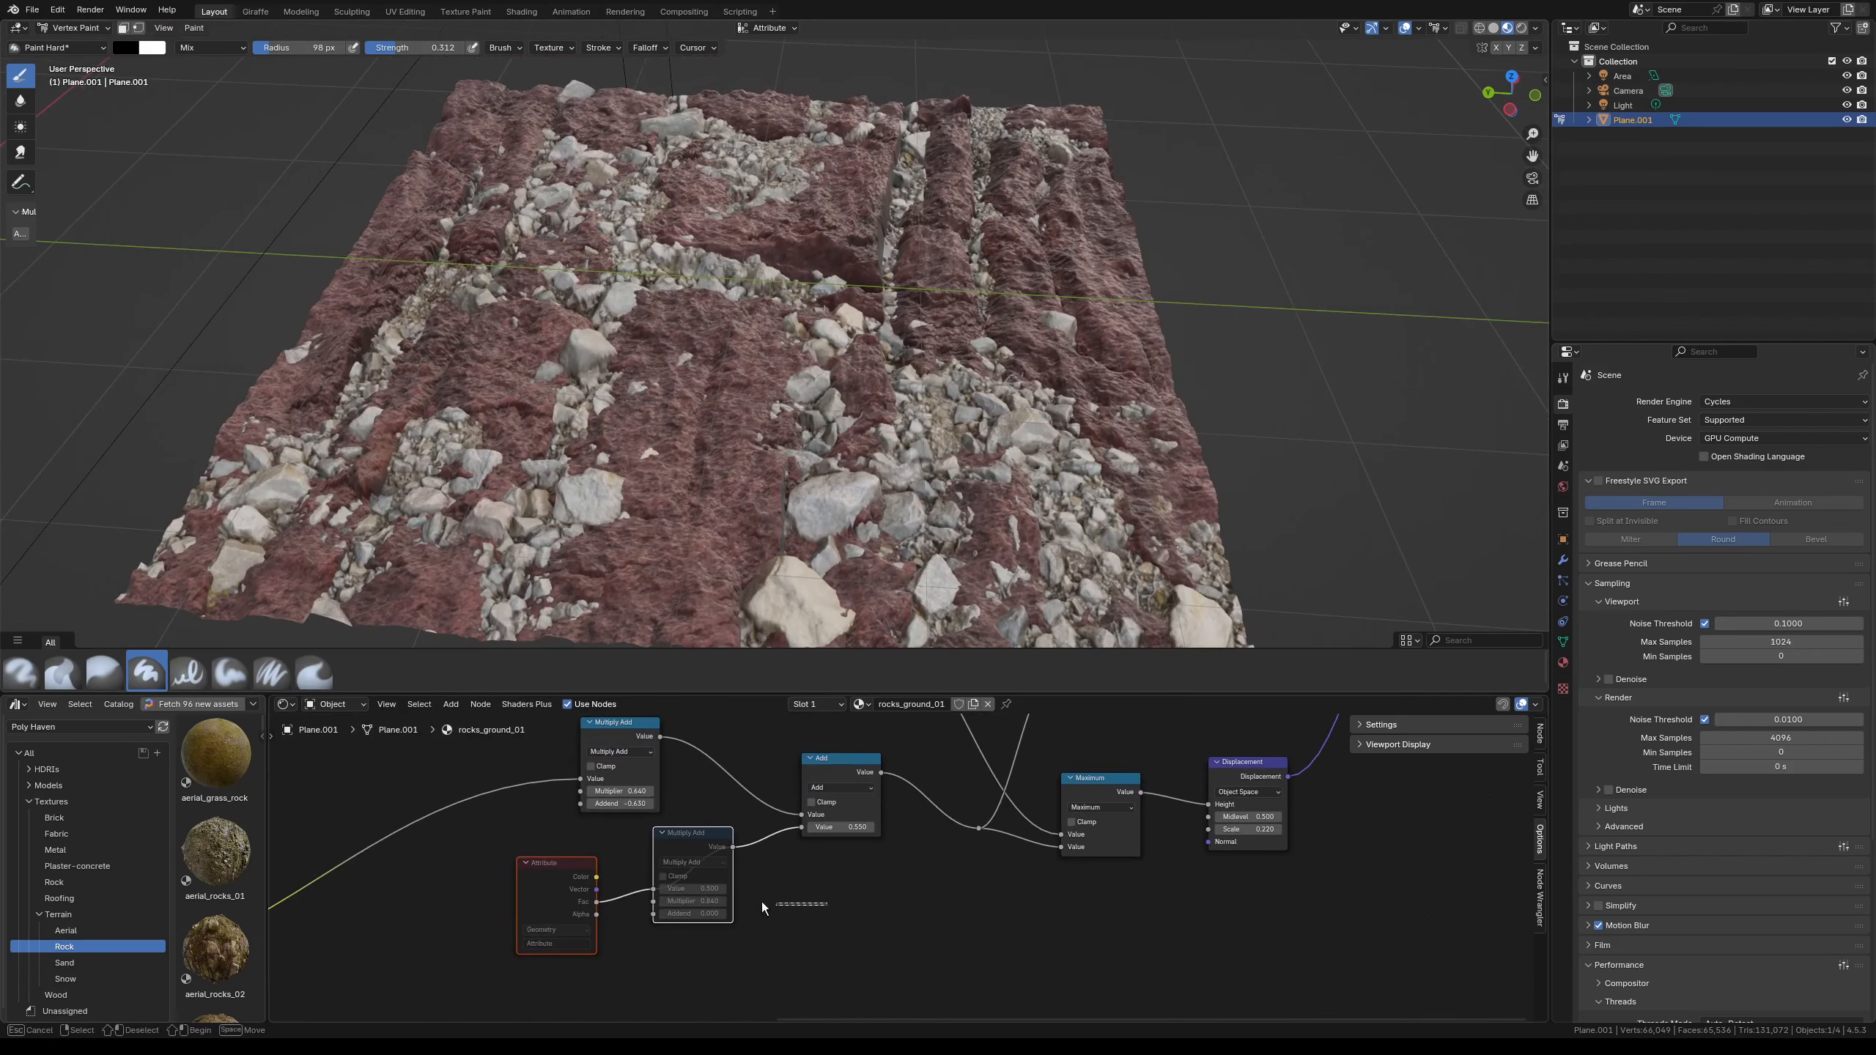
key(m)
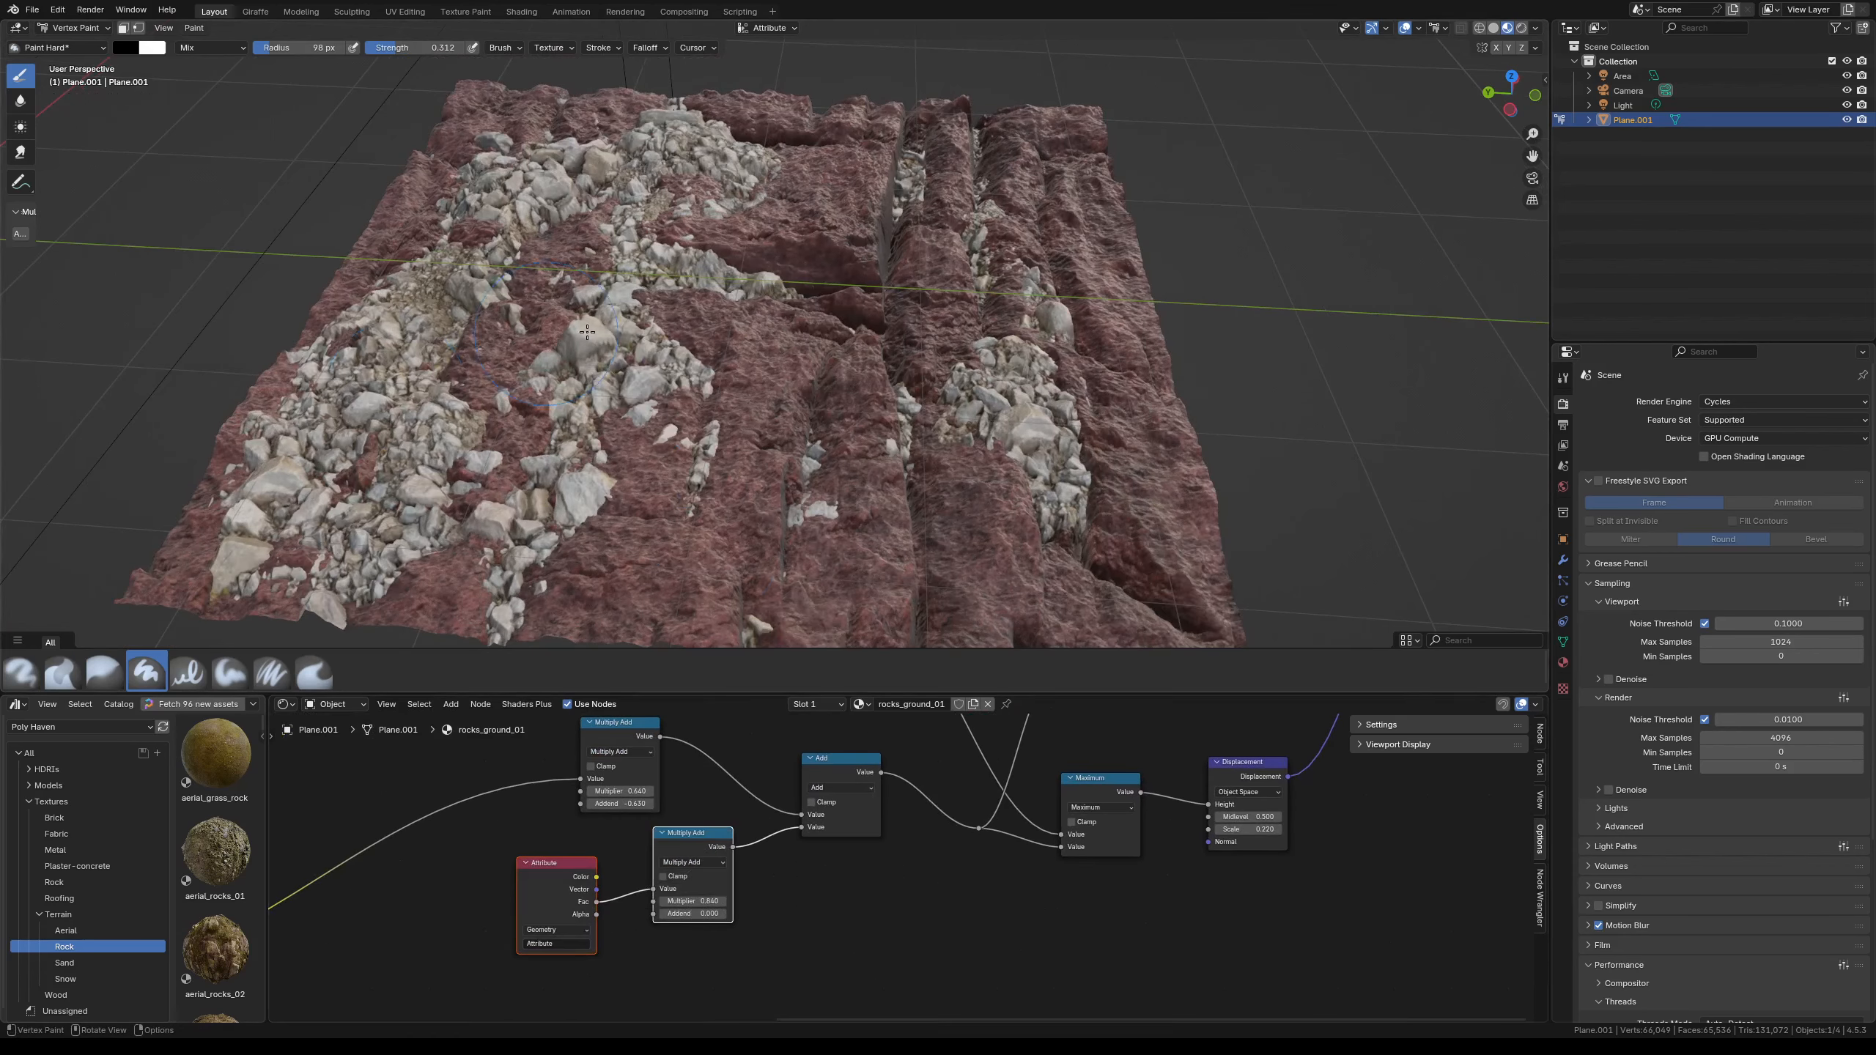
scroll(654, 400, down, 2)
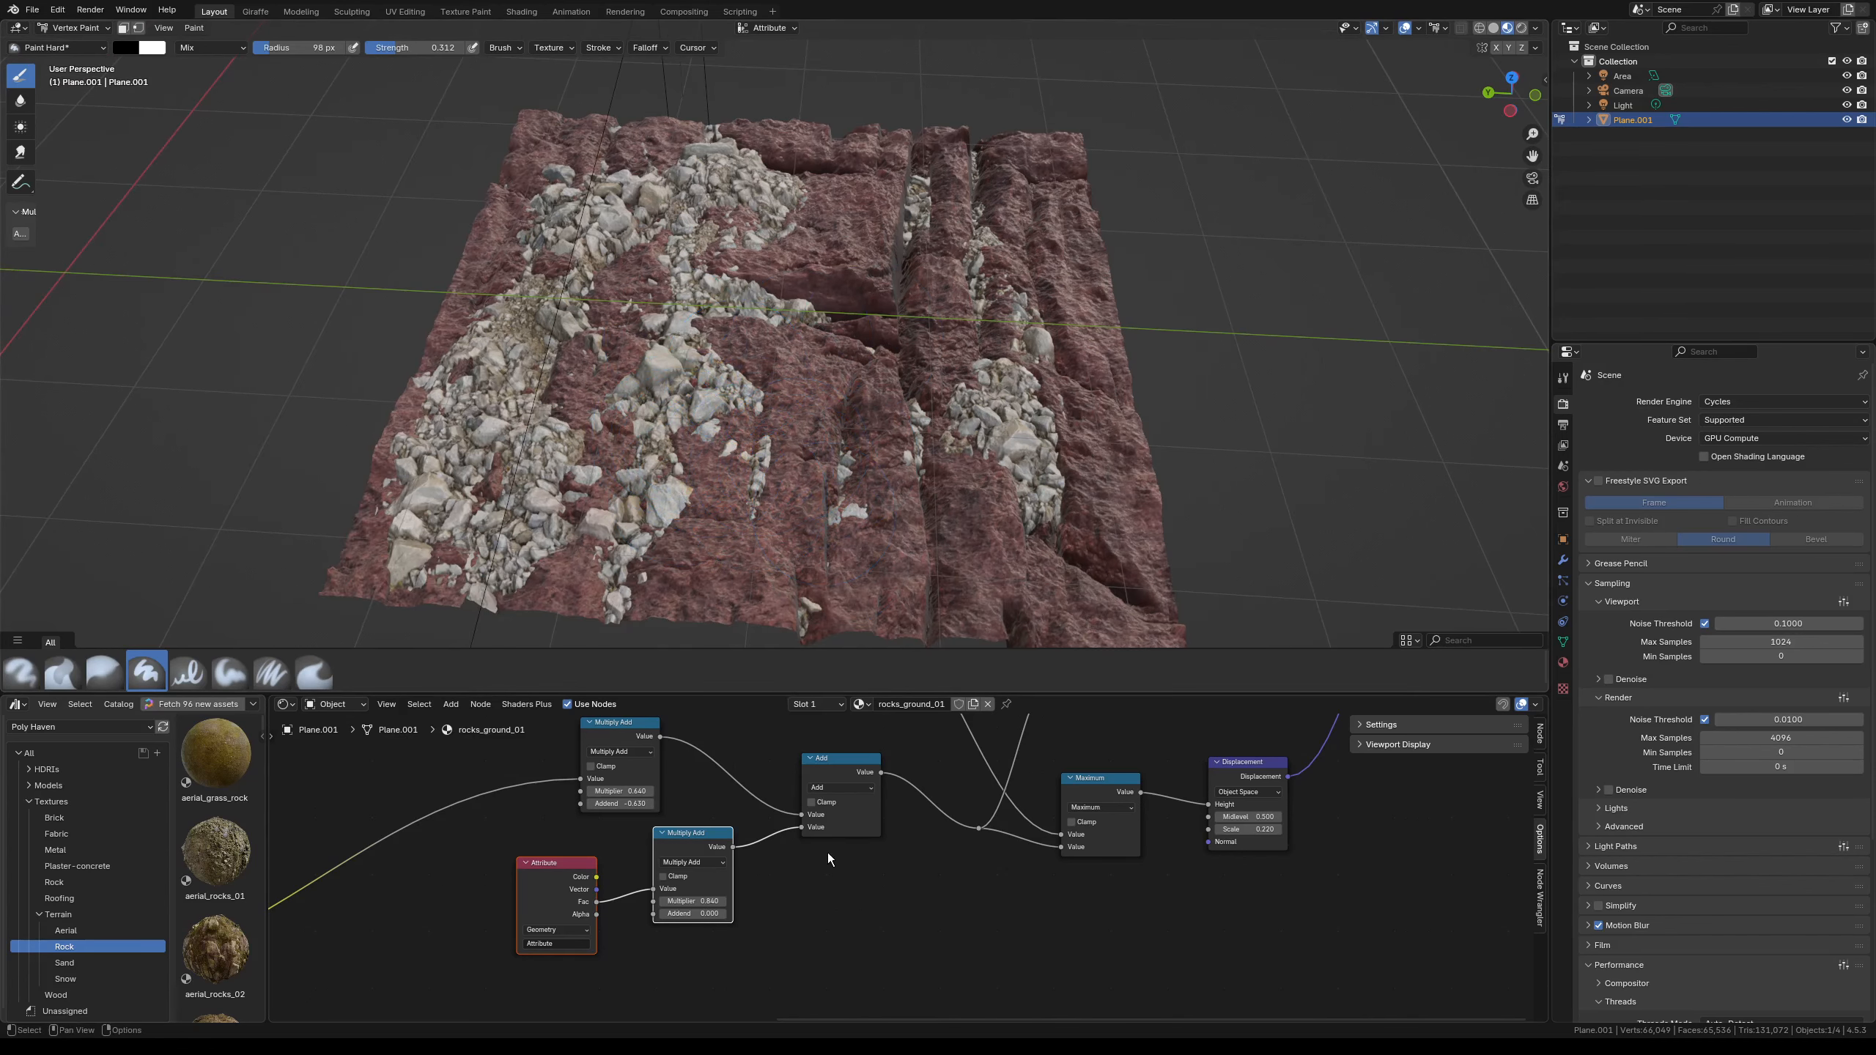
key(m)
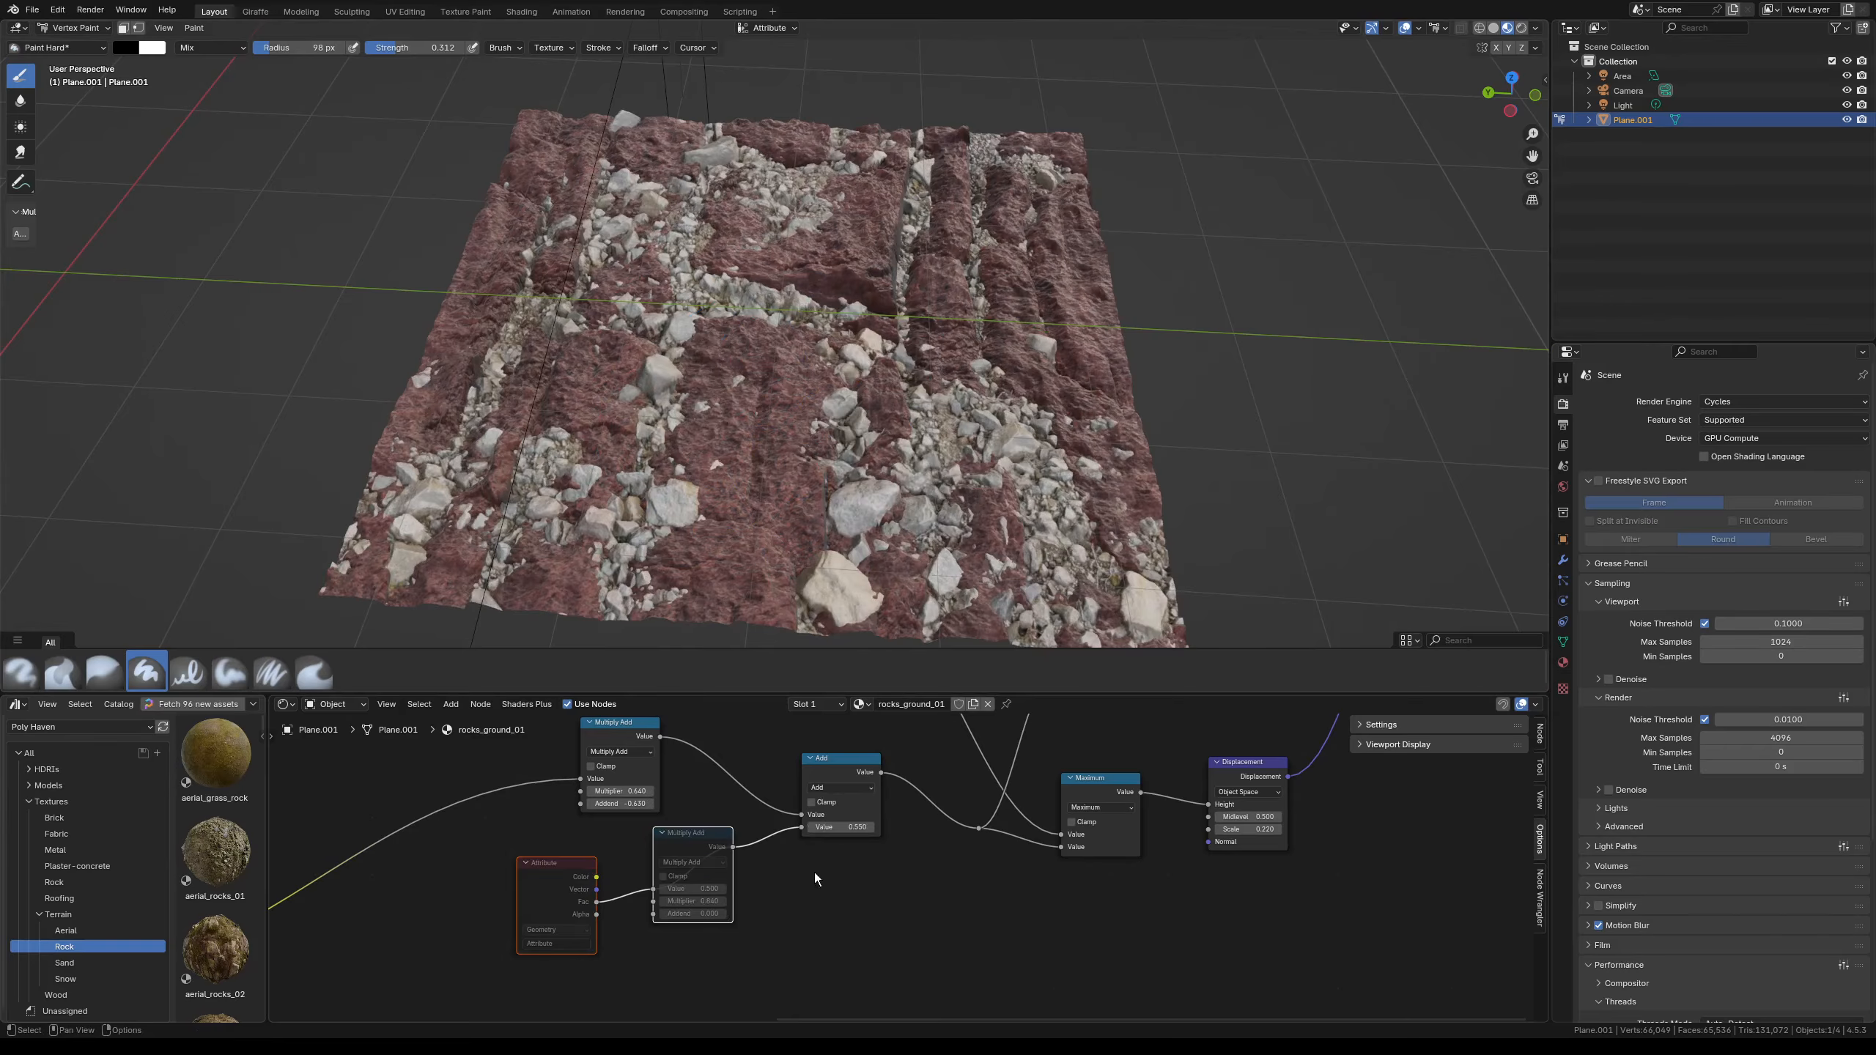
key(m)
- Swap the vertex paint colour to white and paint more gravel over the upper-left patch and the centre-right grooves
scroll(670, 502, up, 3)
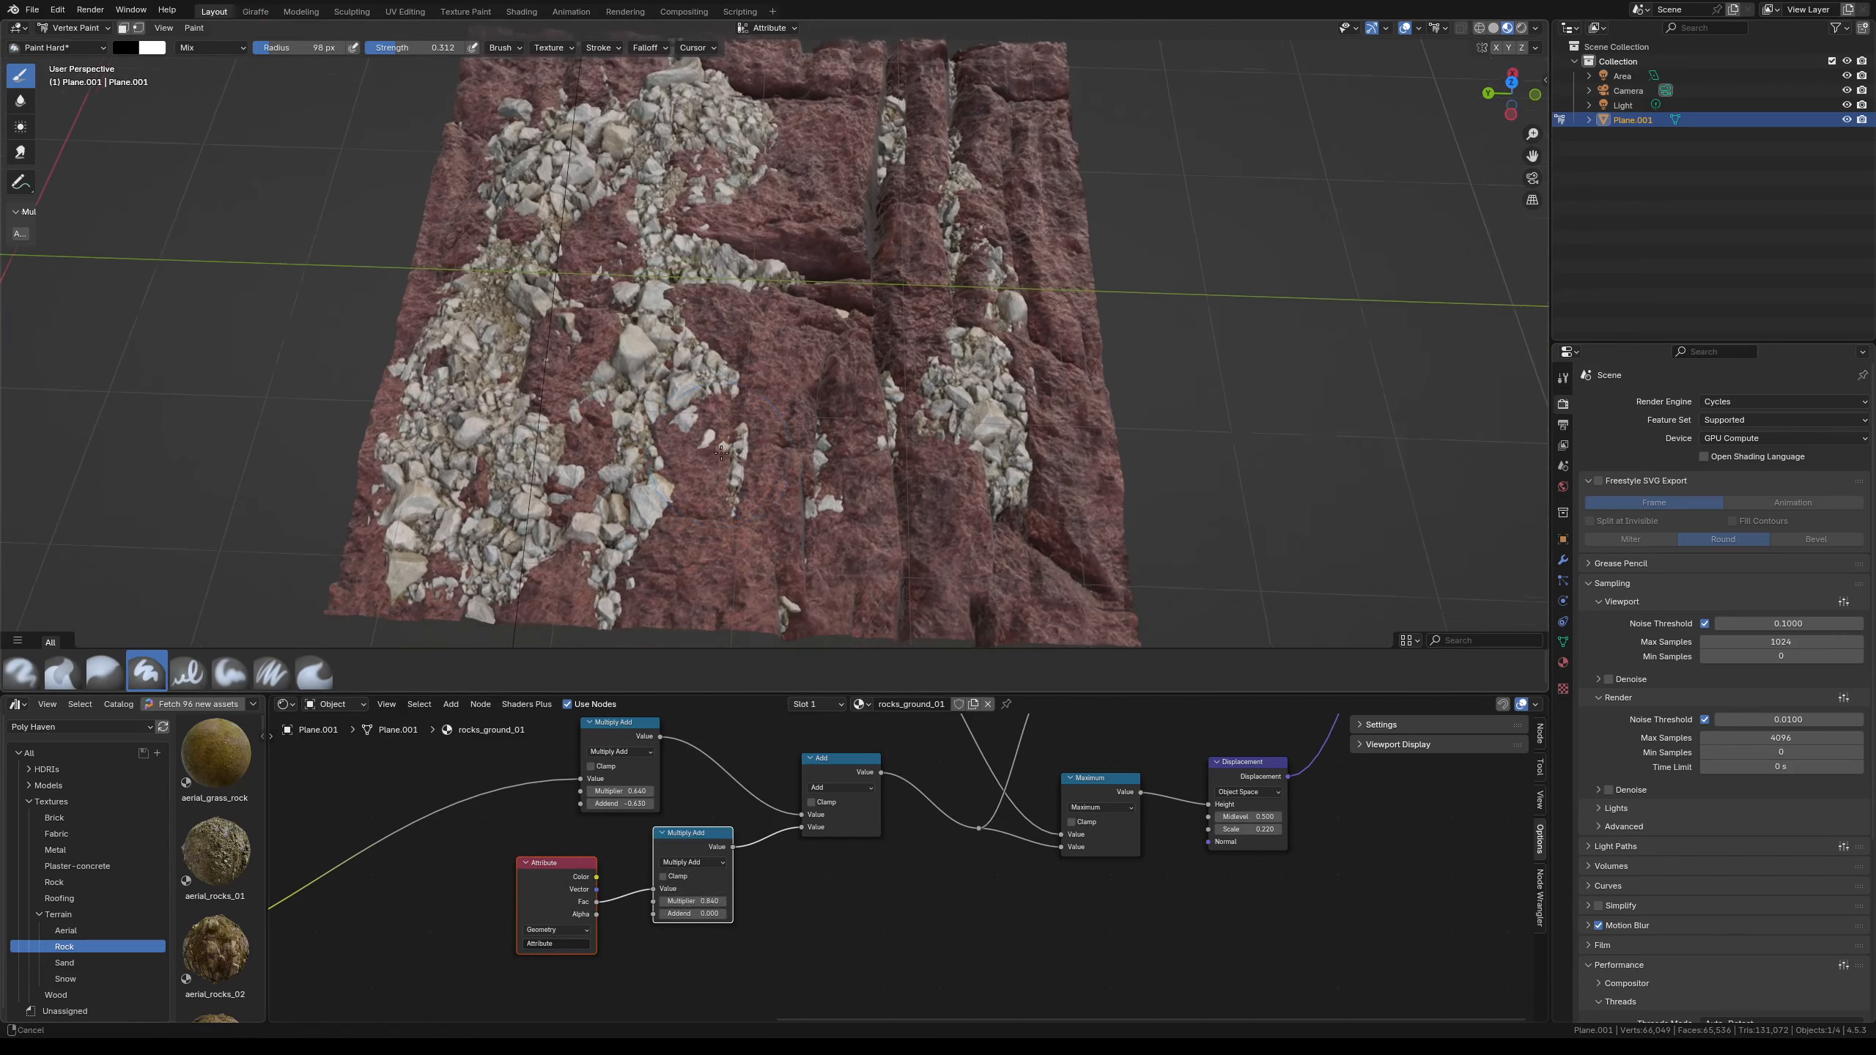
key(x)
mouse_move(816, 453)
mouse_down()
mouse_move(805, 547)
mouse_move(898, 429)
mouse_up()
drag(897, 334, 824, 318)
scroll(824, 318, up, 2)
drag(640, 348, 635, 312)
drag(746, 273, 673, 203)
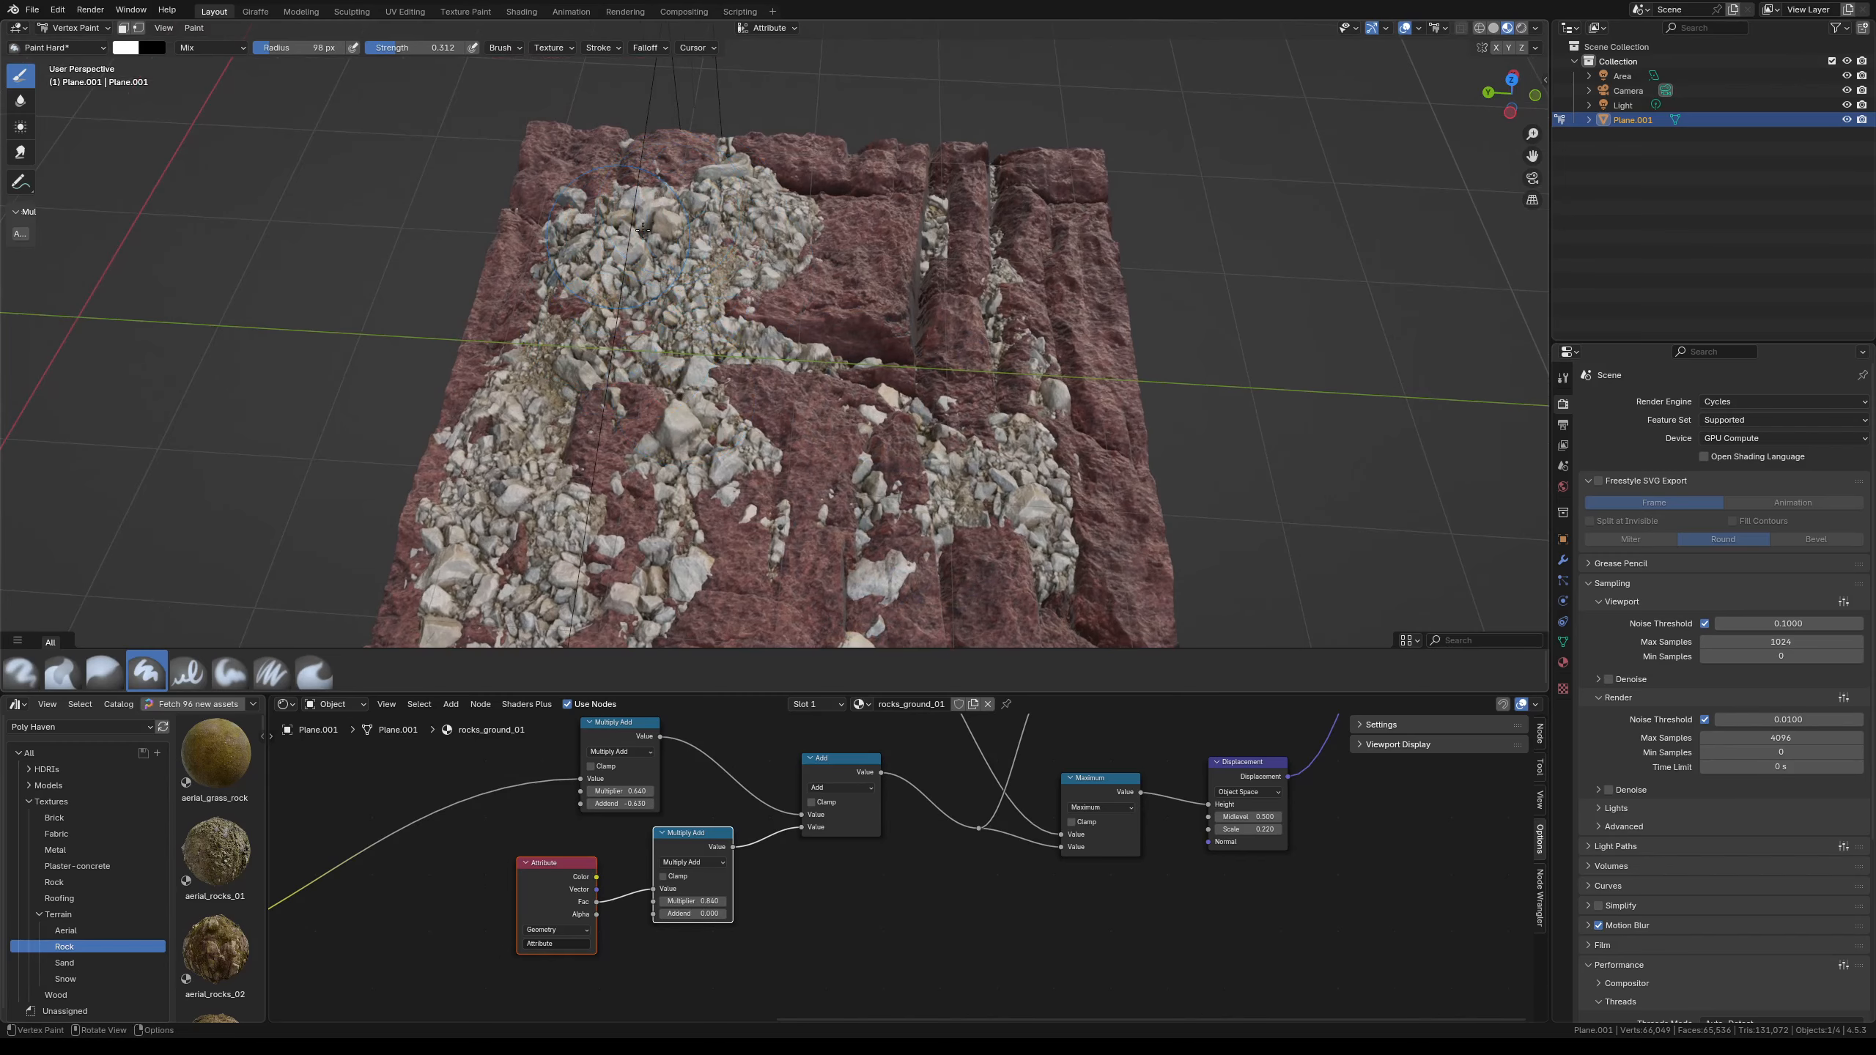
- Raise the brush strength and paint additional gravel strokes across the upper-left patch
drag(398, 50, 415, 50)
mouse_move(746, 295)
mouse_down()
mouse_move(665, 266)
mouse_move(665, 178)
mouse_move(613, 223)
mouse_up()
drag(732, 259, 675, 278)
- Paint with black to reduce gravel along the right-hand grooves, adjust the brush strength, then swap back to white and add a stroke there
key(x)
mouse_move(1019, 443)
mouse_down()
mouse_move(1038, 577)
mouse_move(998, 253)
mouse_up()
middle_drag(998, 254, 924, 414)
key(shift+f)
click(910, 440)
mouse_move(910, 441)
mouse_down()
mouse_move(871, 347)
mouse_move(782, 414)
mouse_up()
middle_drag(813, 414, 927, 318)
key(x)
mouse_move(927, 318)
mouse_down()
mouse_move(1012, 306)
mouse_move(945, 377)
mouse_move(969, 387)
mouse_up()
- Examine the painted blend between gravel and red rock from several distances and angles
mouse_move(970, 388)
middle_down()
mouse_move(697, 438)
mouse_move(732, 473)
mouse_move(808, 478)
middle_up()
scroll(889, 527, up, 5)
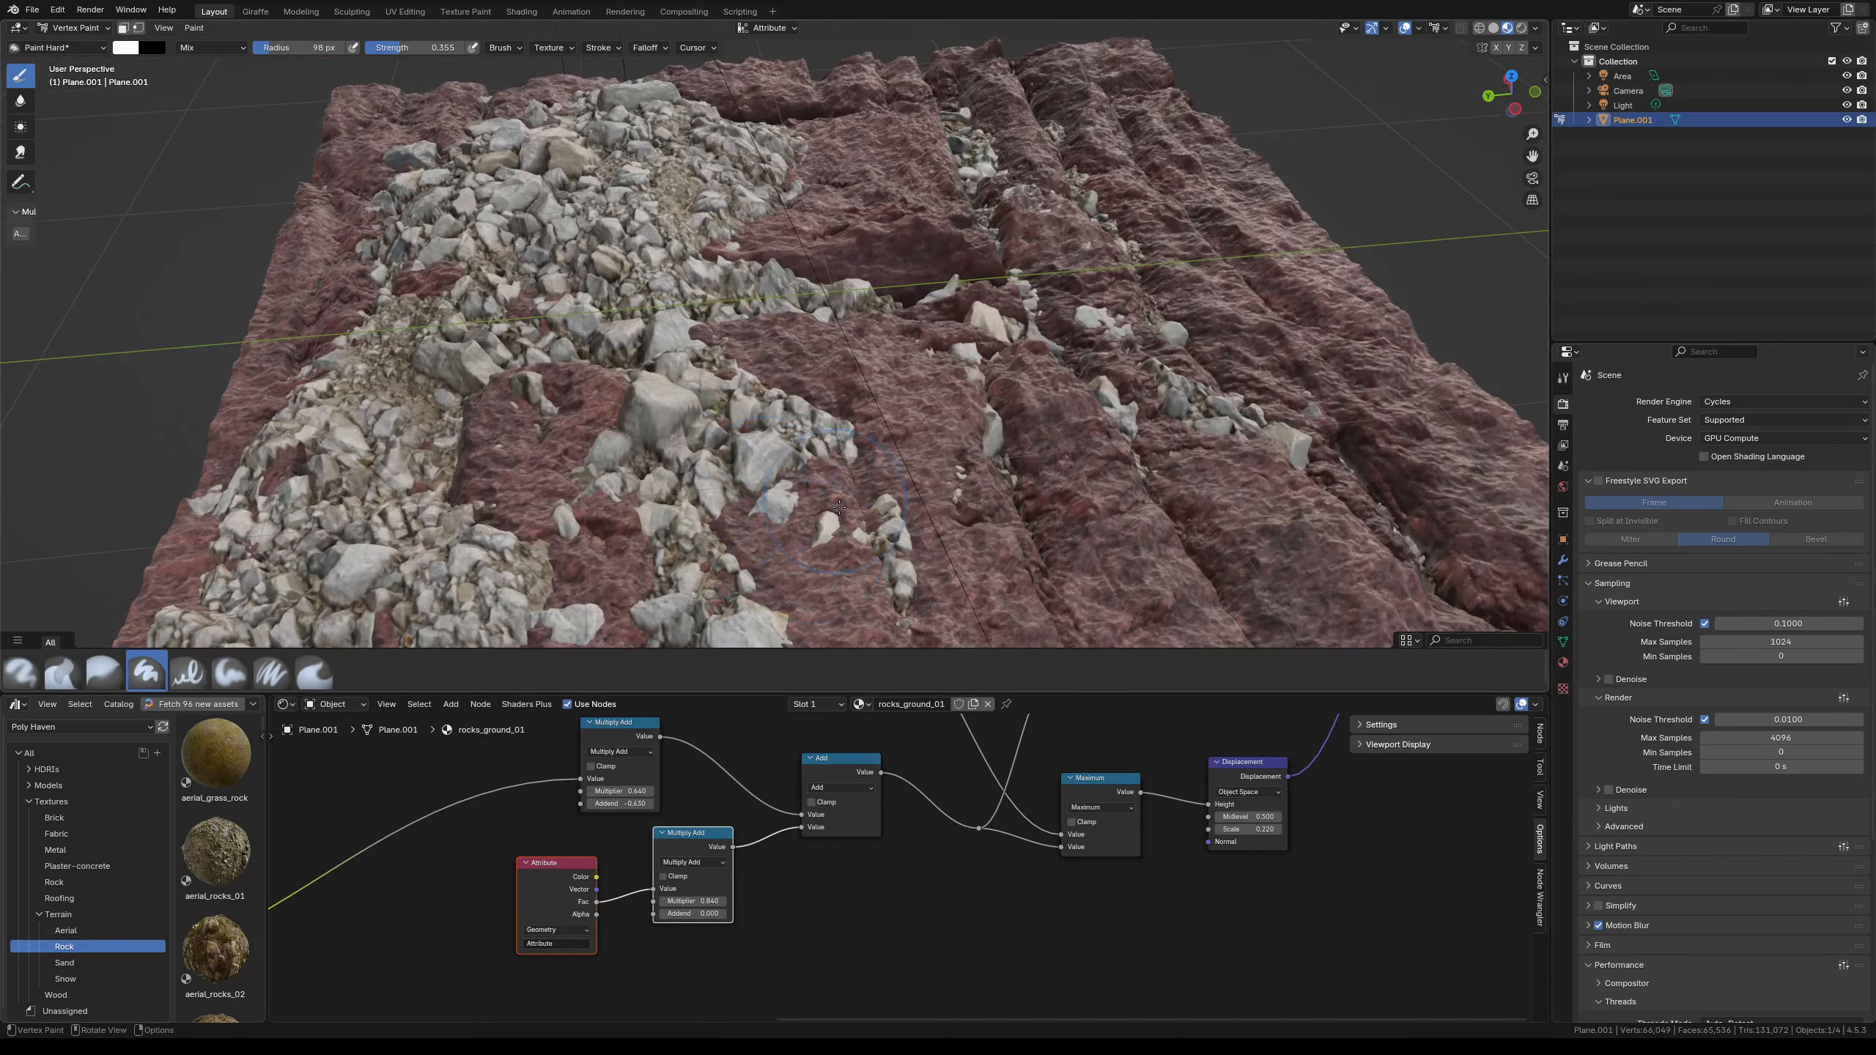
scroll(789, 490, down, 4)
middle_drag(790, 491, 801, 437)
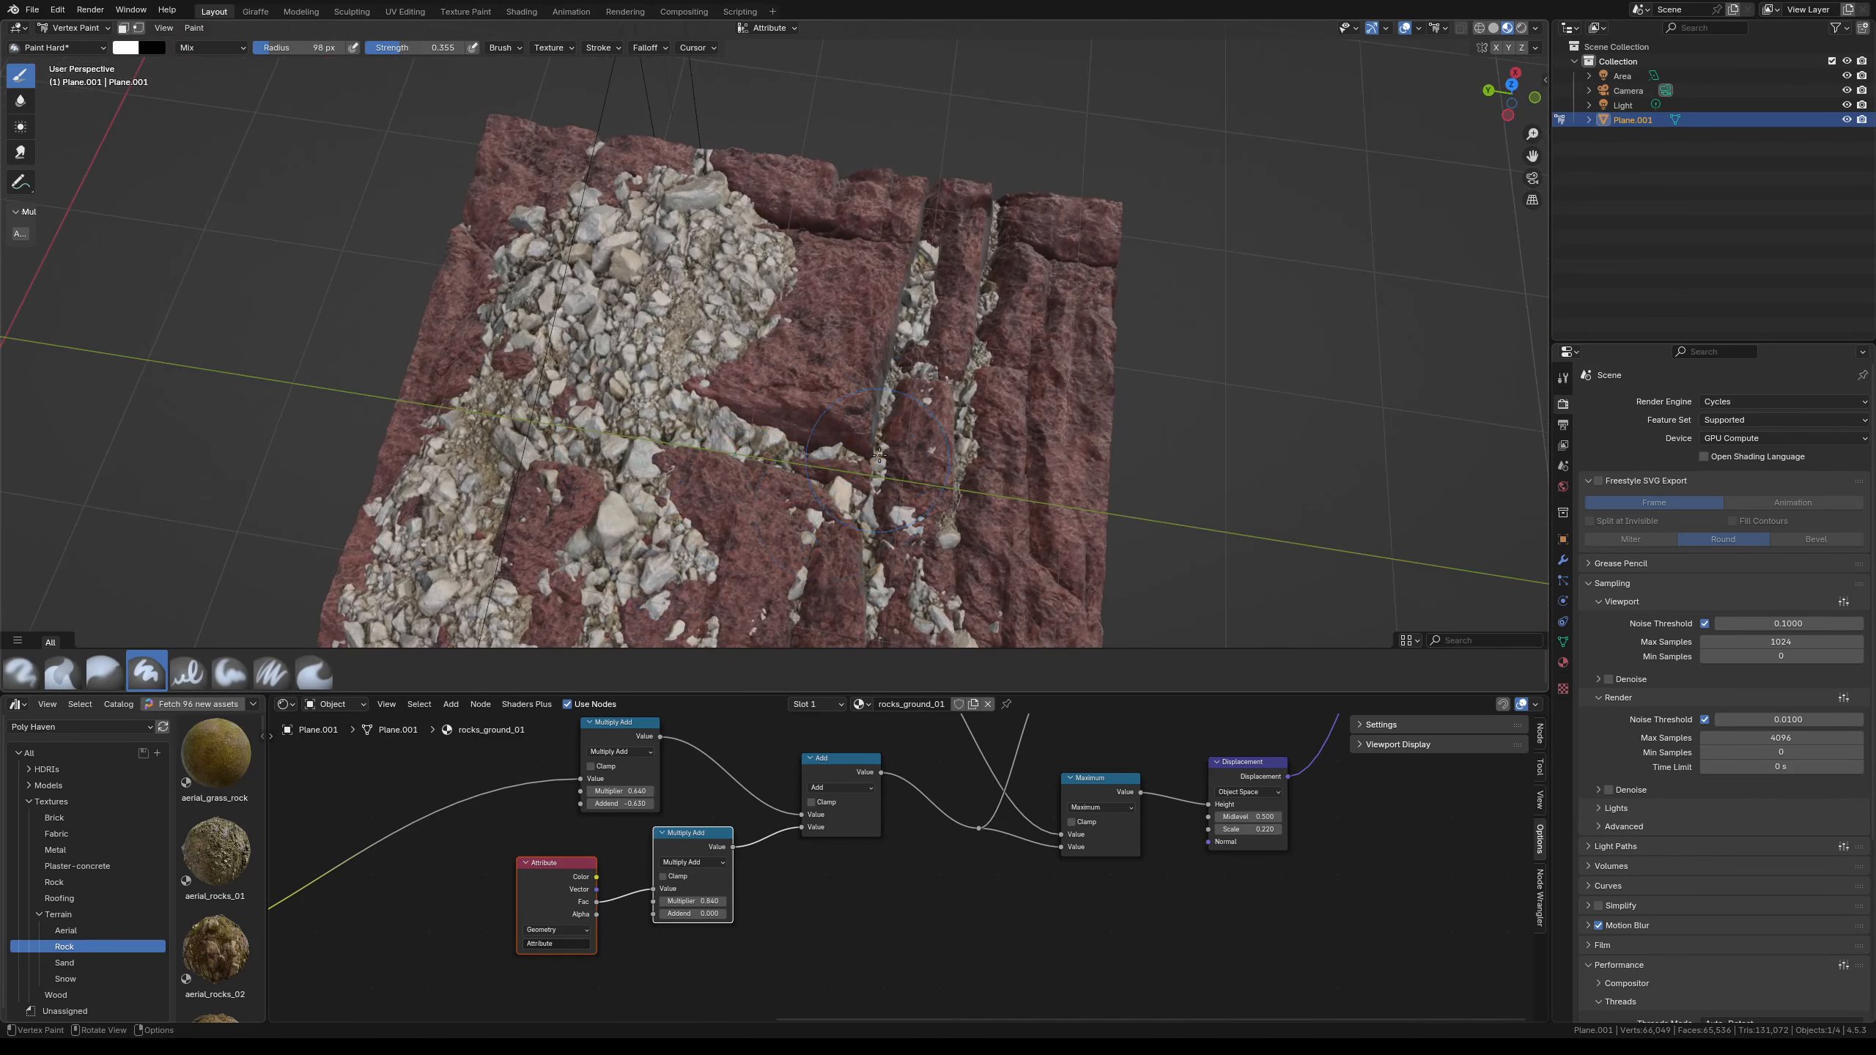
scroll(585, 439, down, 3)
middle_drag(585, 439, 575, 351)
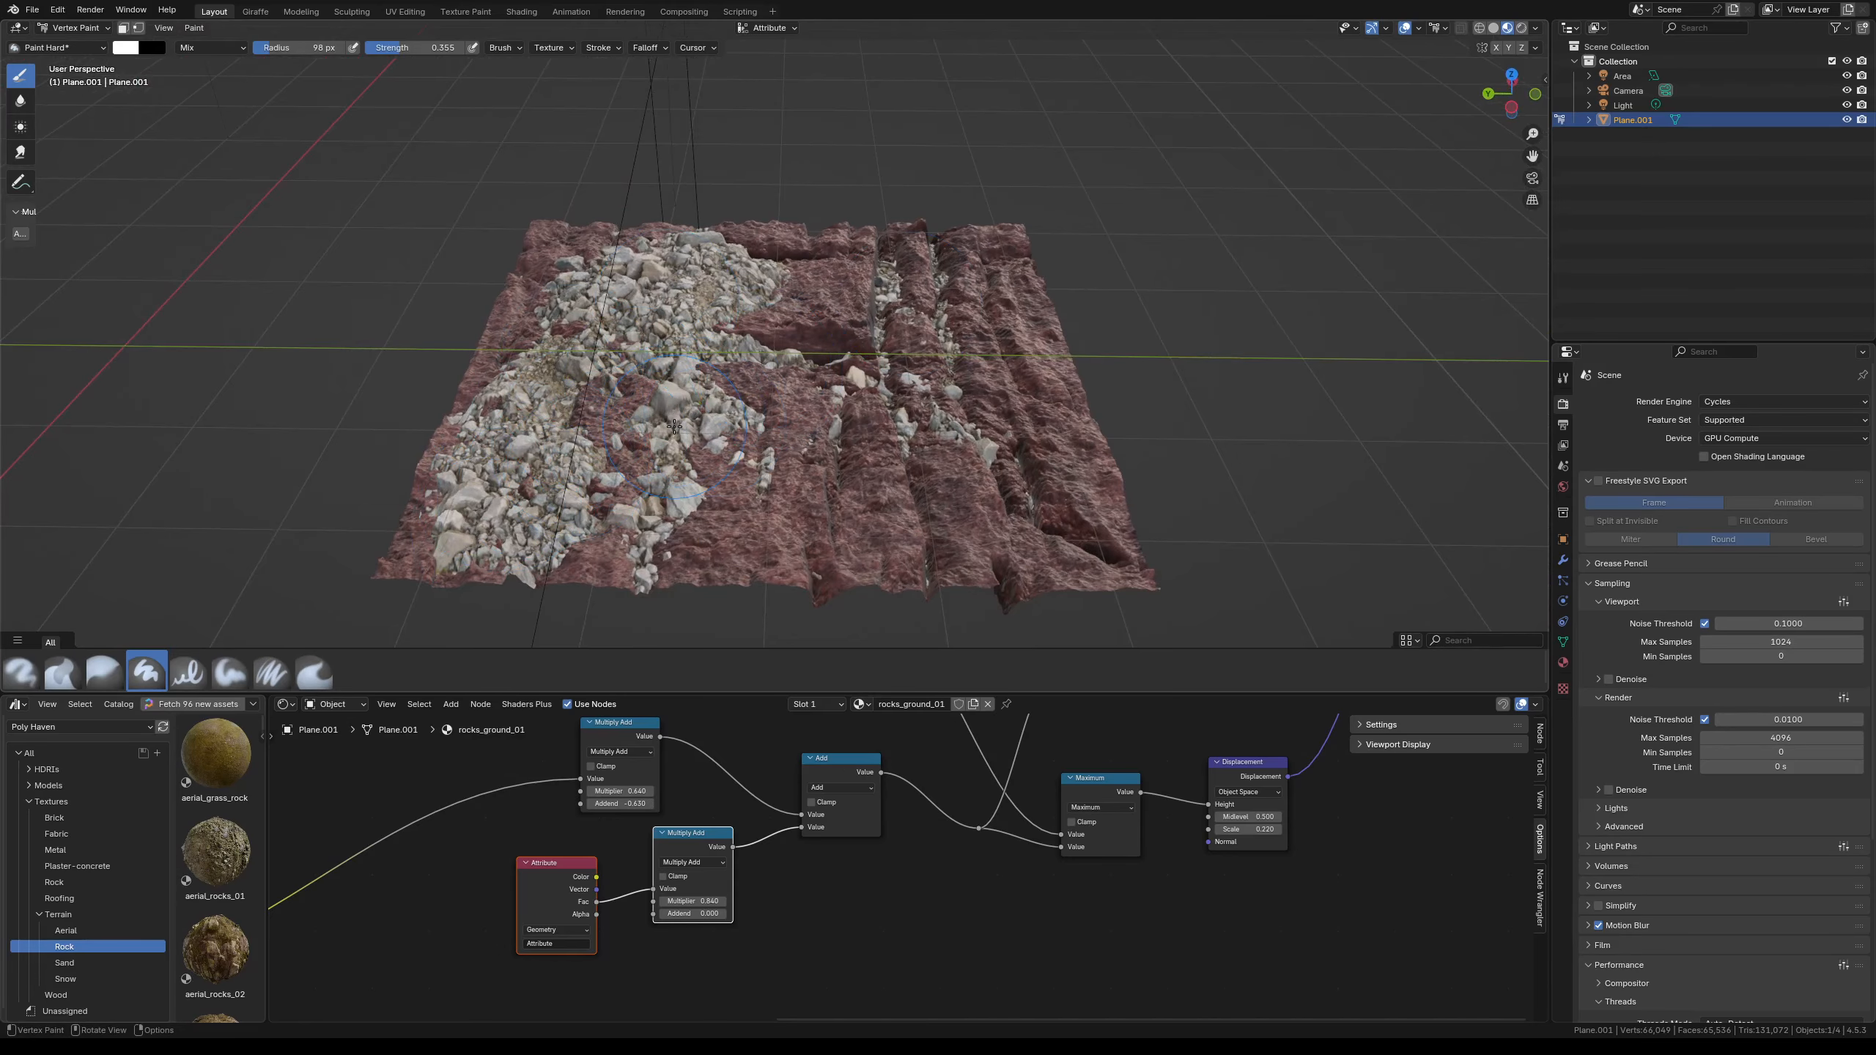
scroll(709, 379, up, 4)
middle_drag(710, 380, 770, 470)
- Save the current file and start a new General scene
key(ctrl+s)
click(32, 10)
mouse_move(72, 28)
click(210, 27)
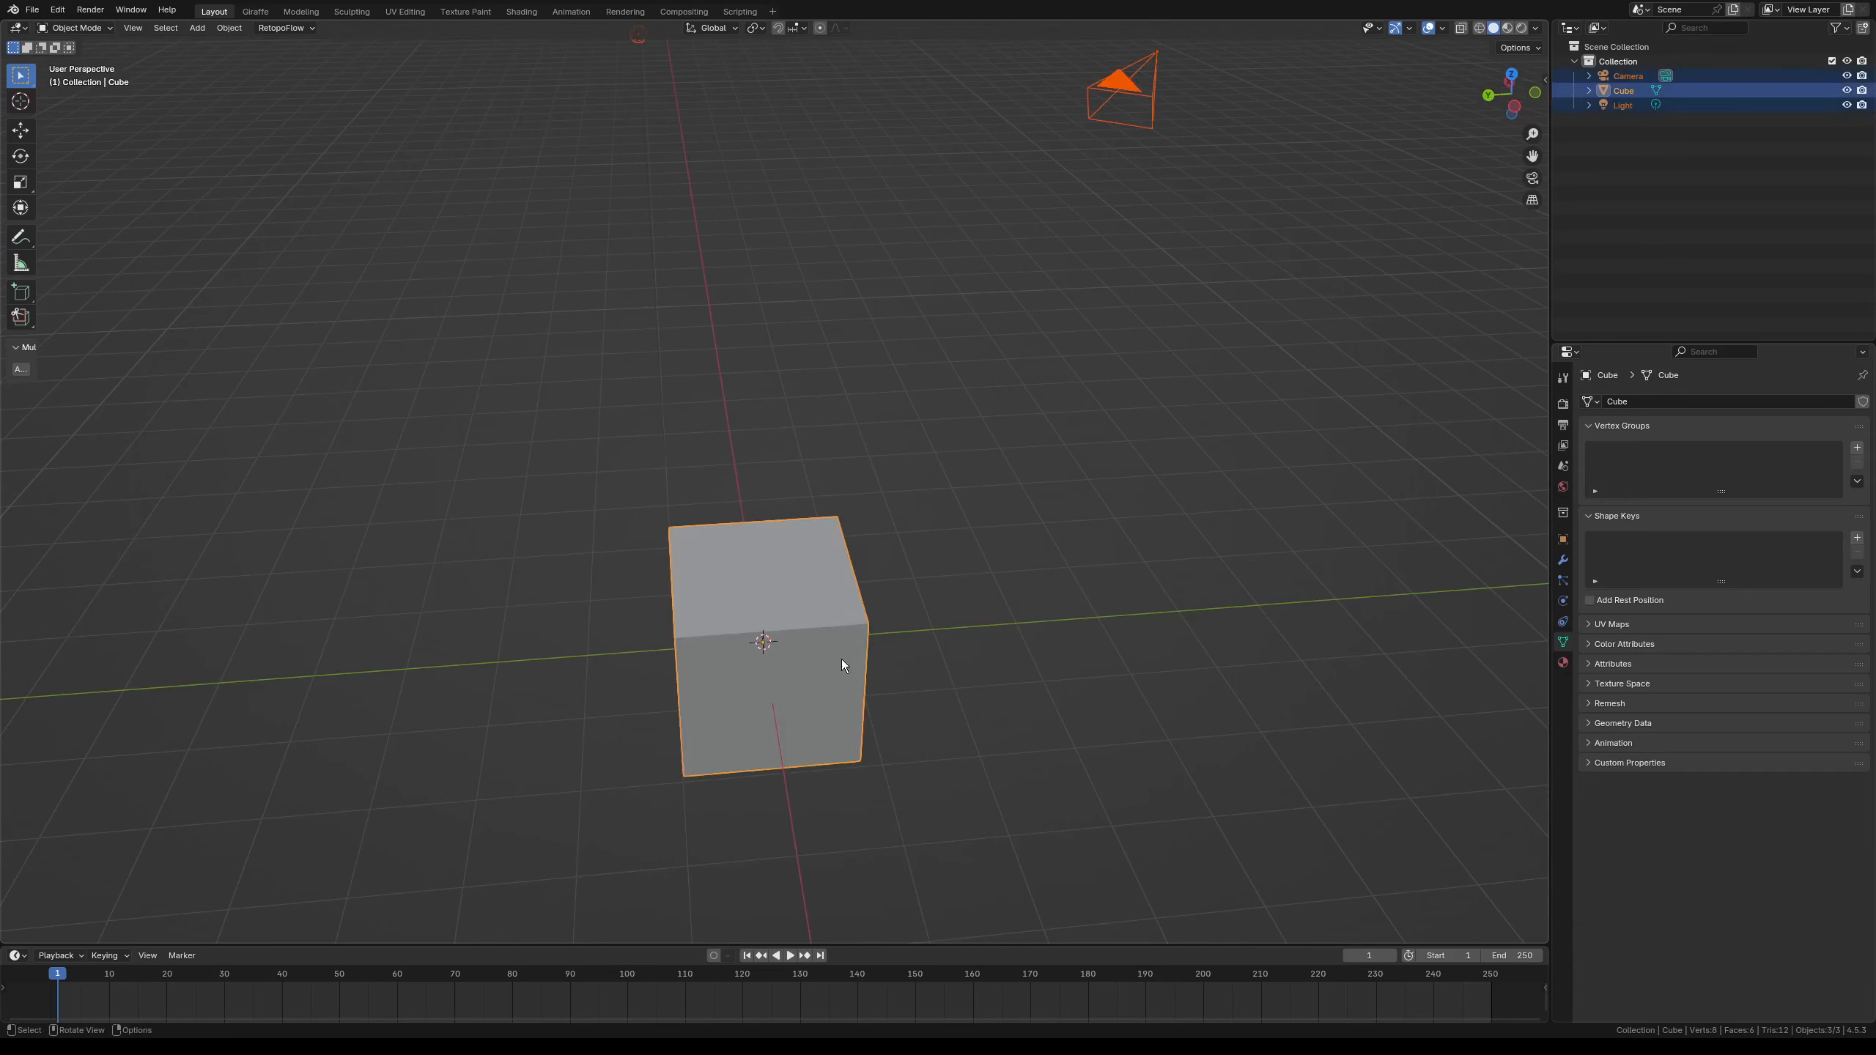
- Delete the default camera, cube and light, then add a mesh plane at the origin and scale it up
key(Delete)
middle_drag(745, 733, 746, 672)
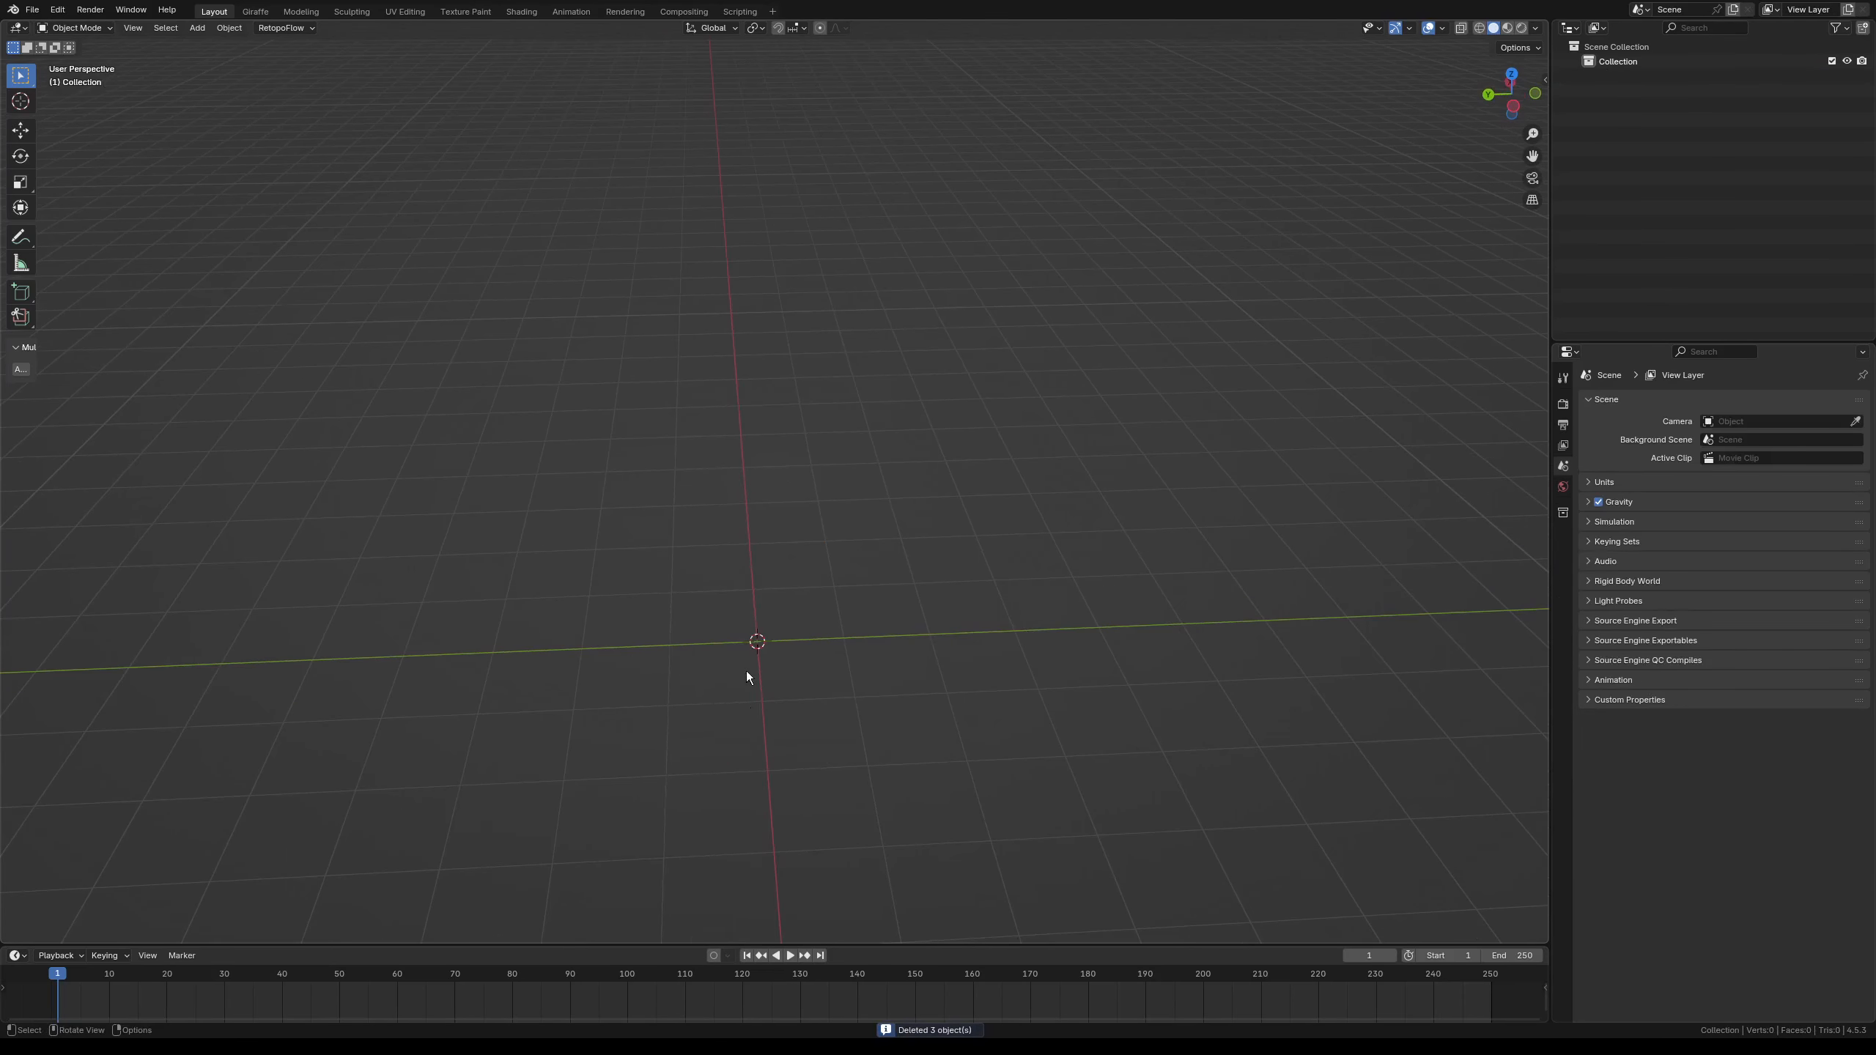
key(shift+a)
mouse_move(712, 638)
click(792, 637)
key(s)
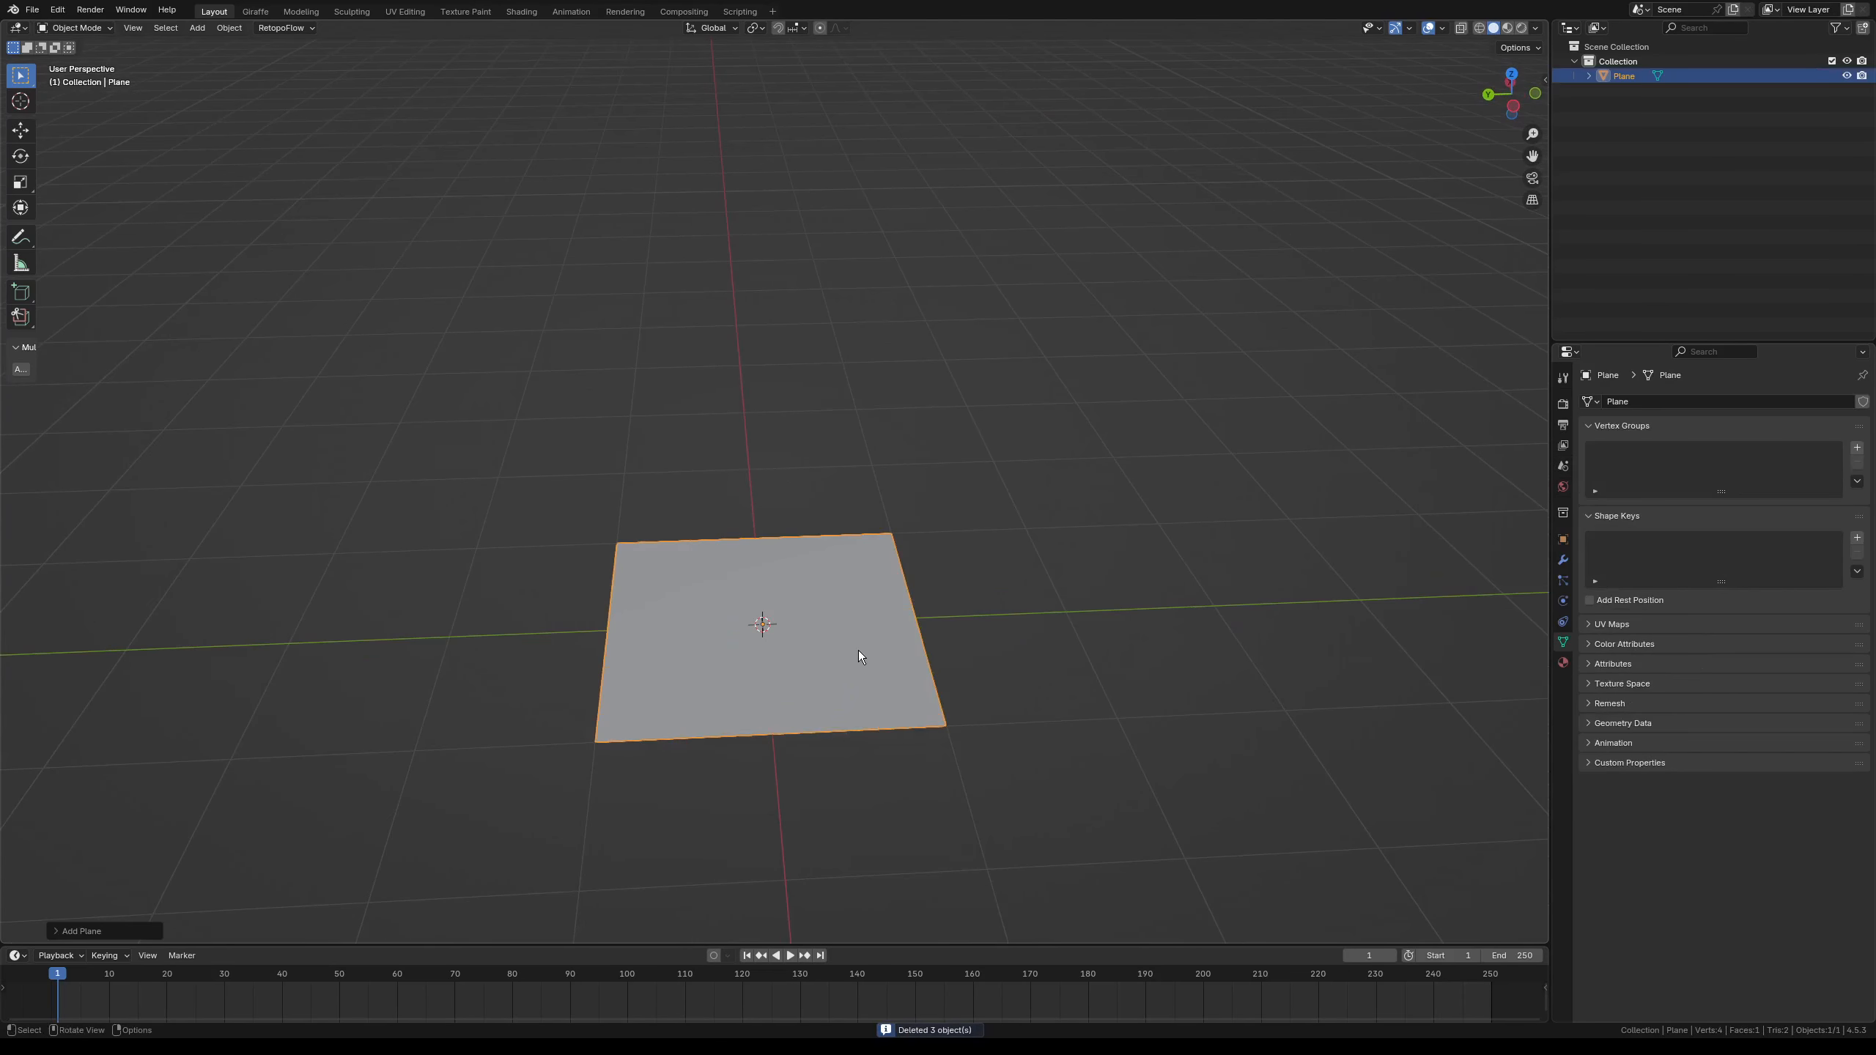
click(835, 661)
- Duplicate the plane along the global Y axis and place the copy beside the original with a small gap
key(shift+d)
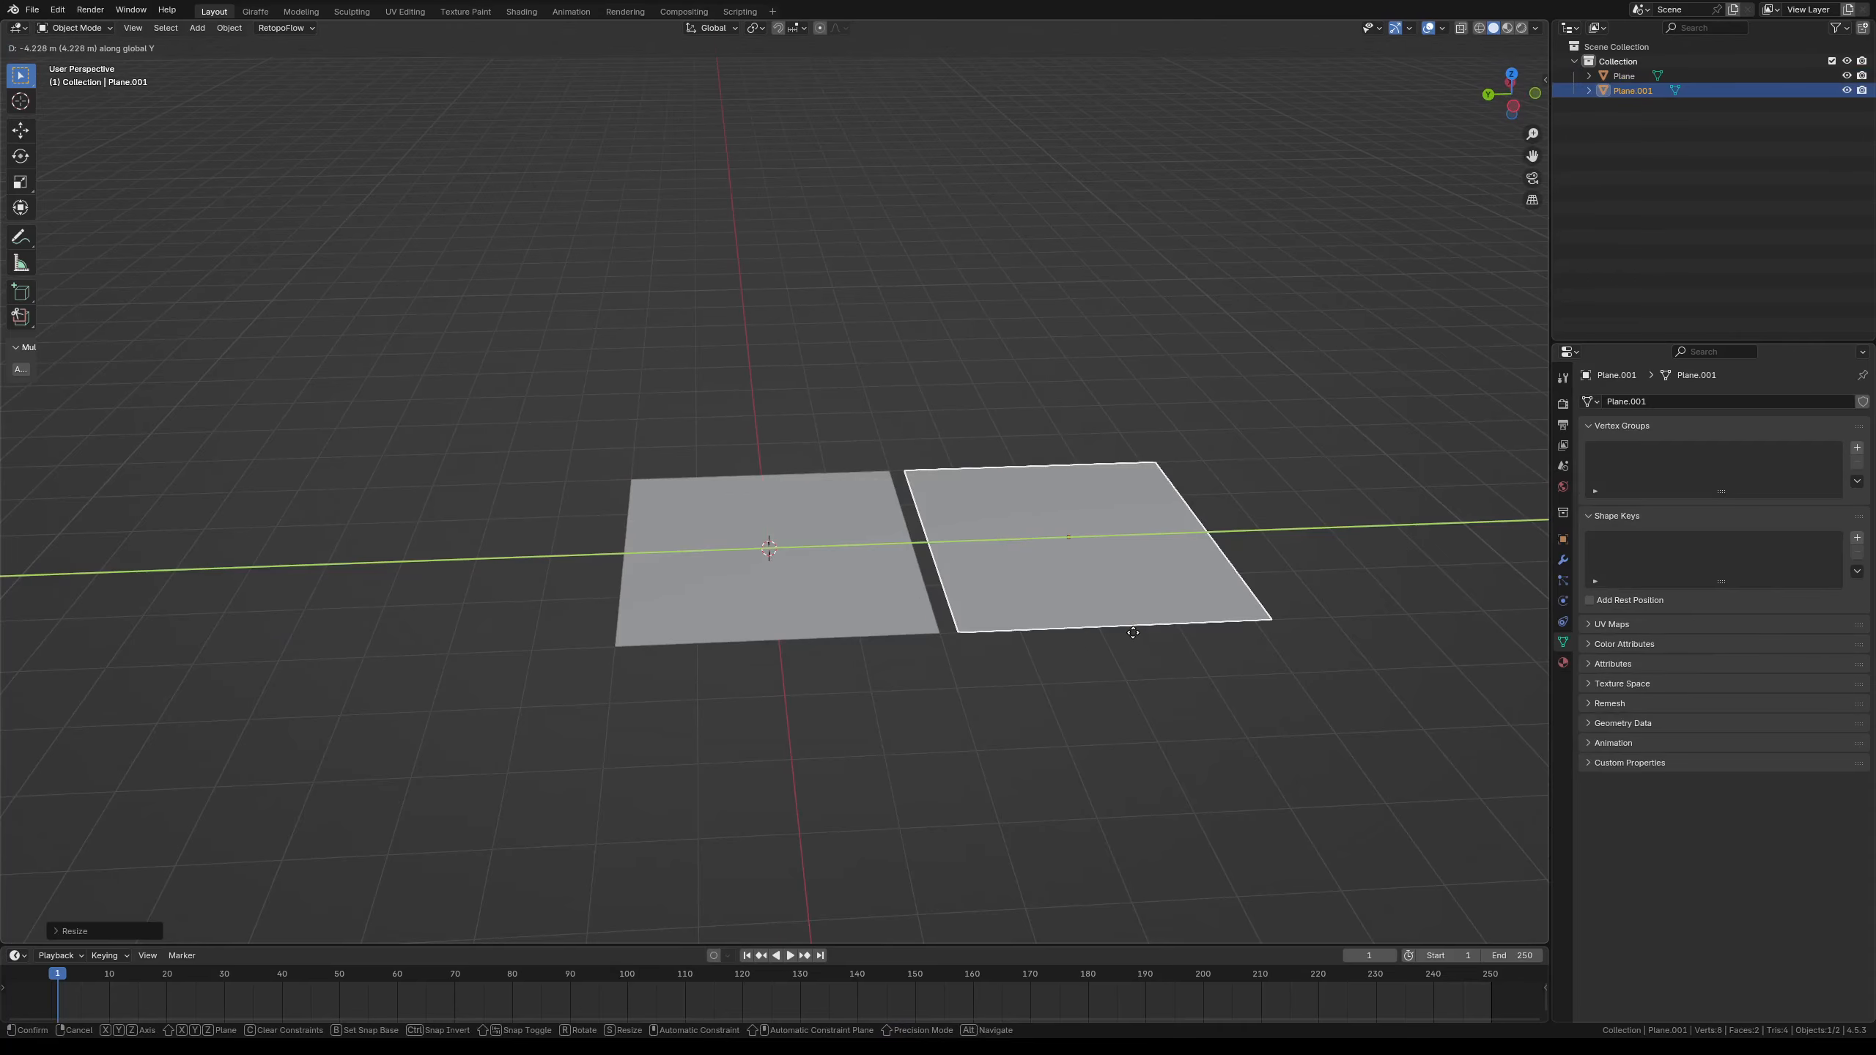
click(913, 683)
scroll(923, 746, up, 3)
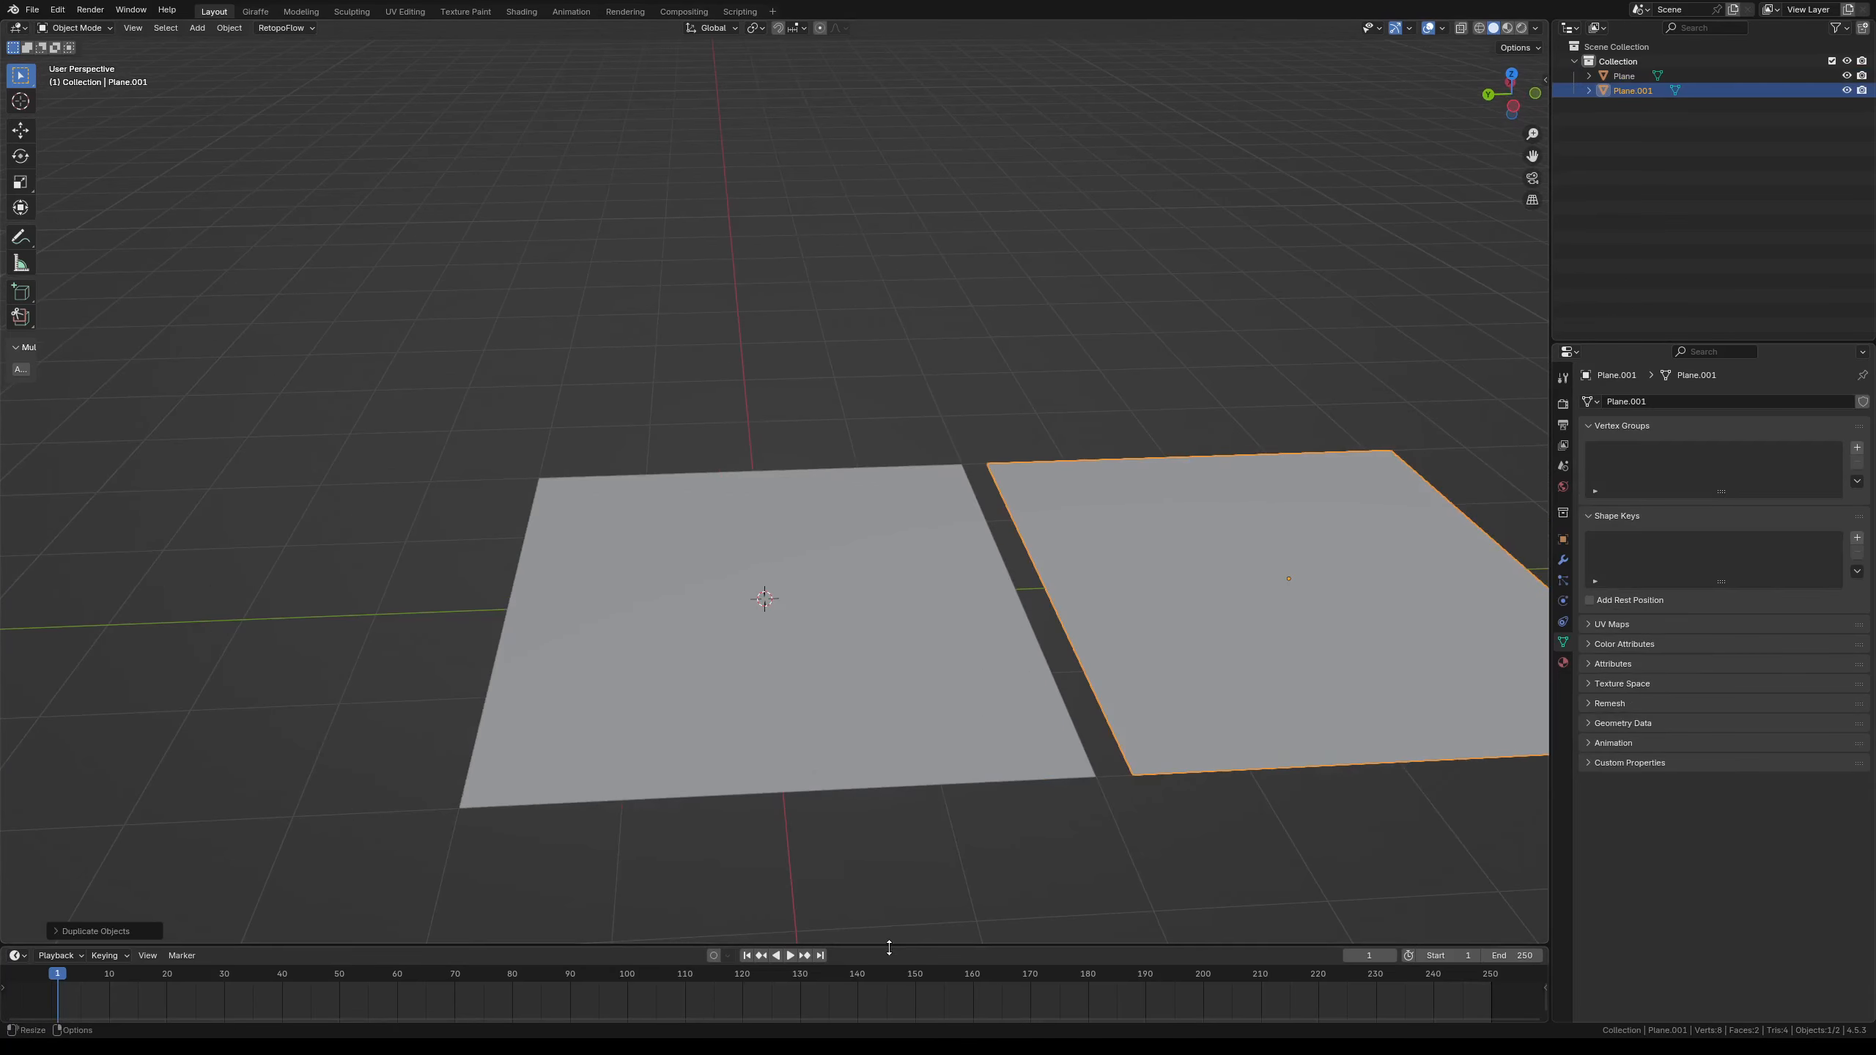
- Enlarge the timeline area and turn it into an Asset Browser
drag(888, 949, 889, 753)
click(17, 761)
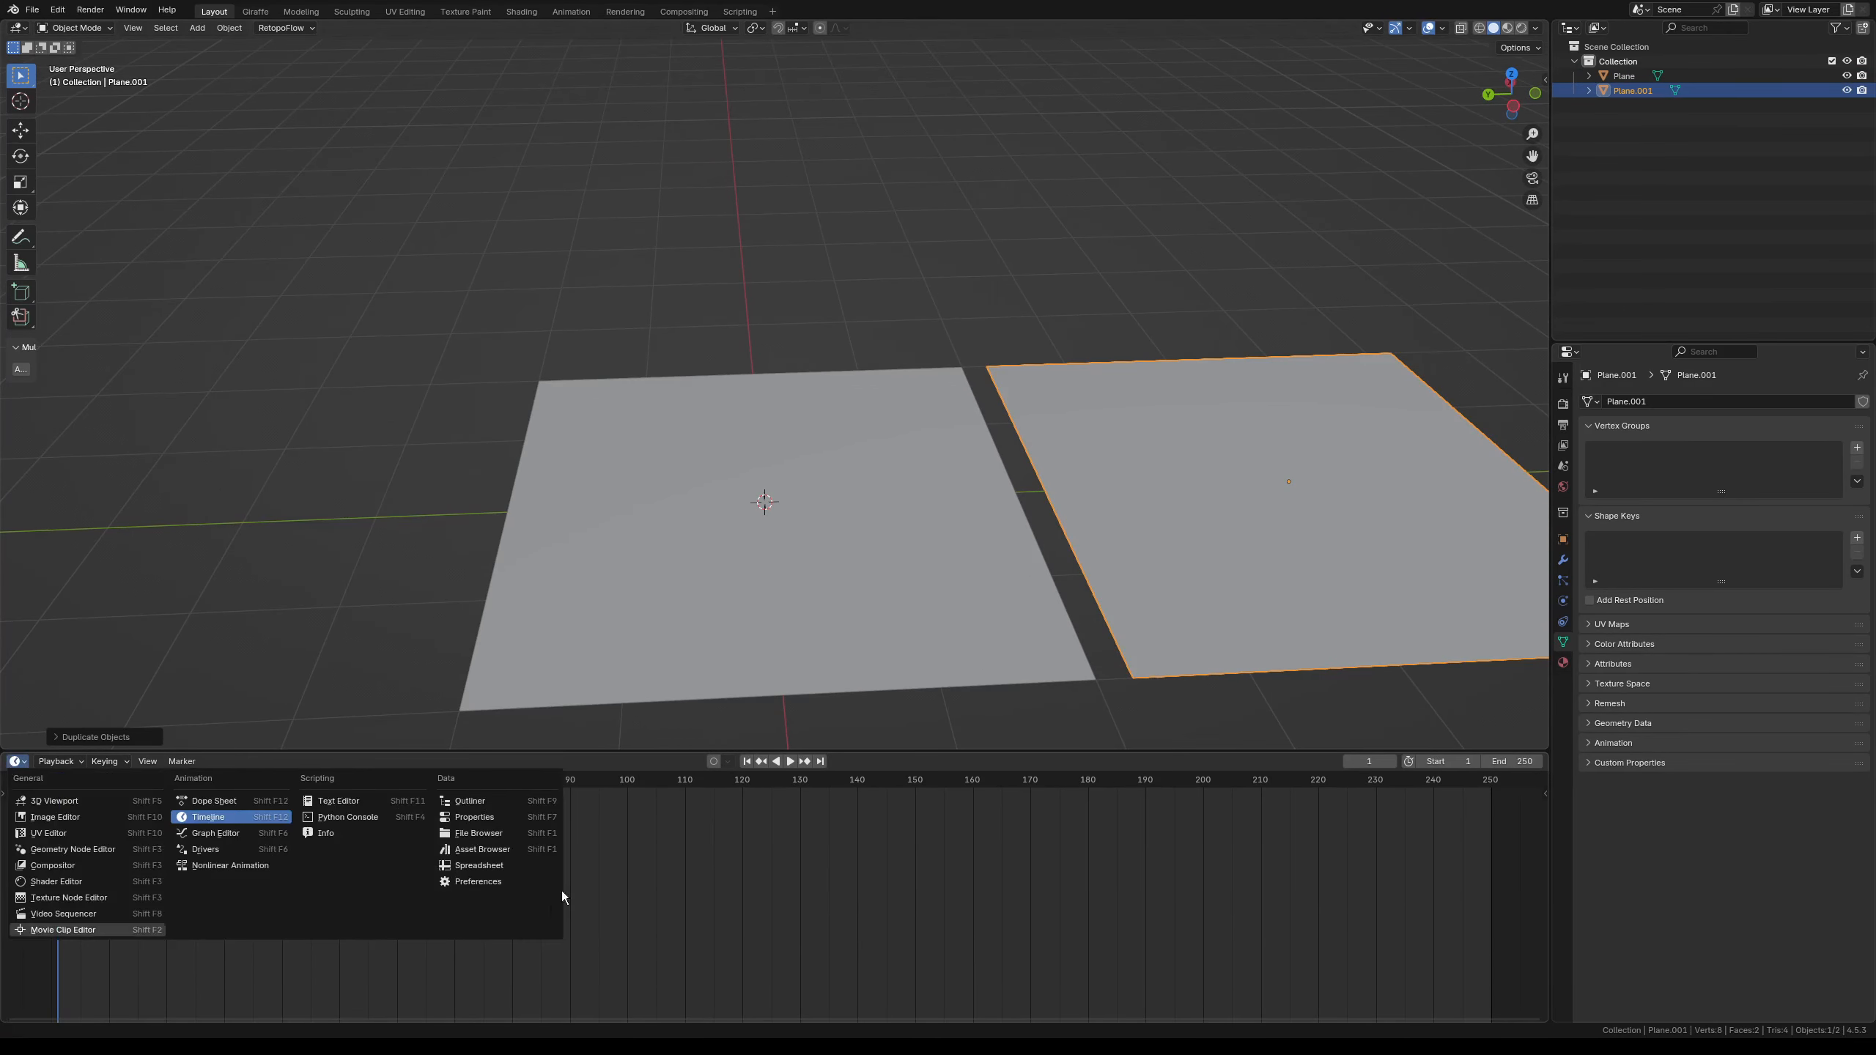
click(487, 854)
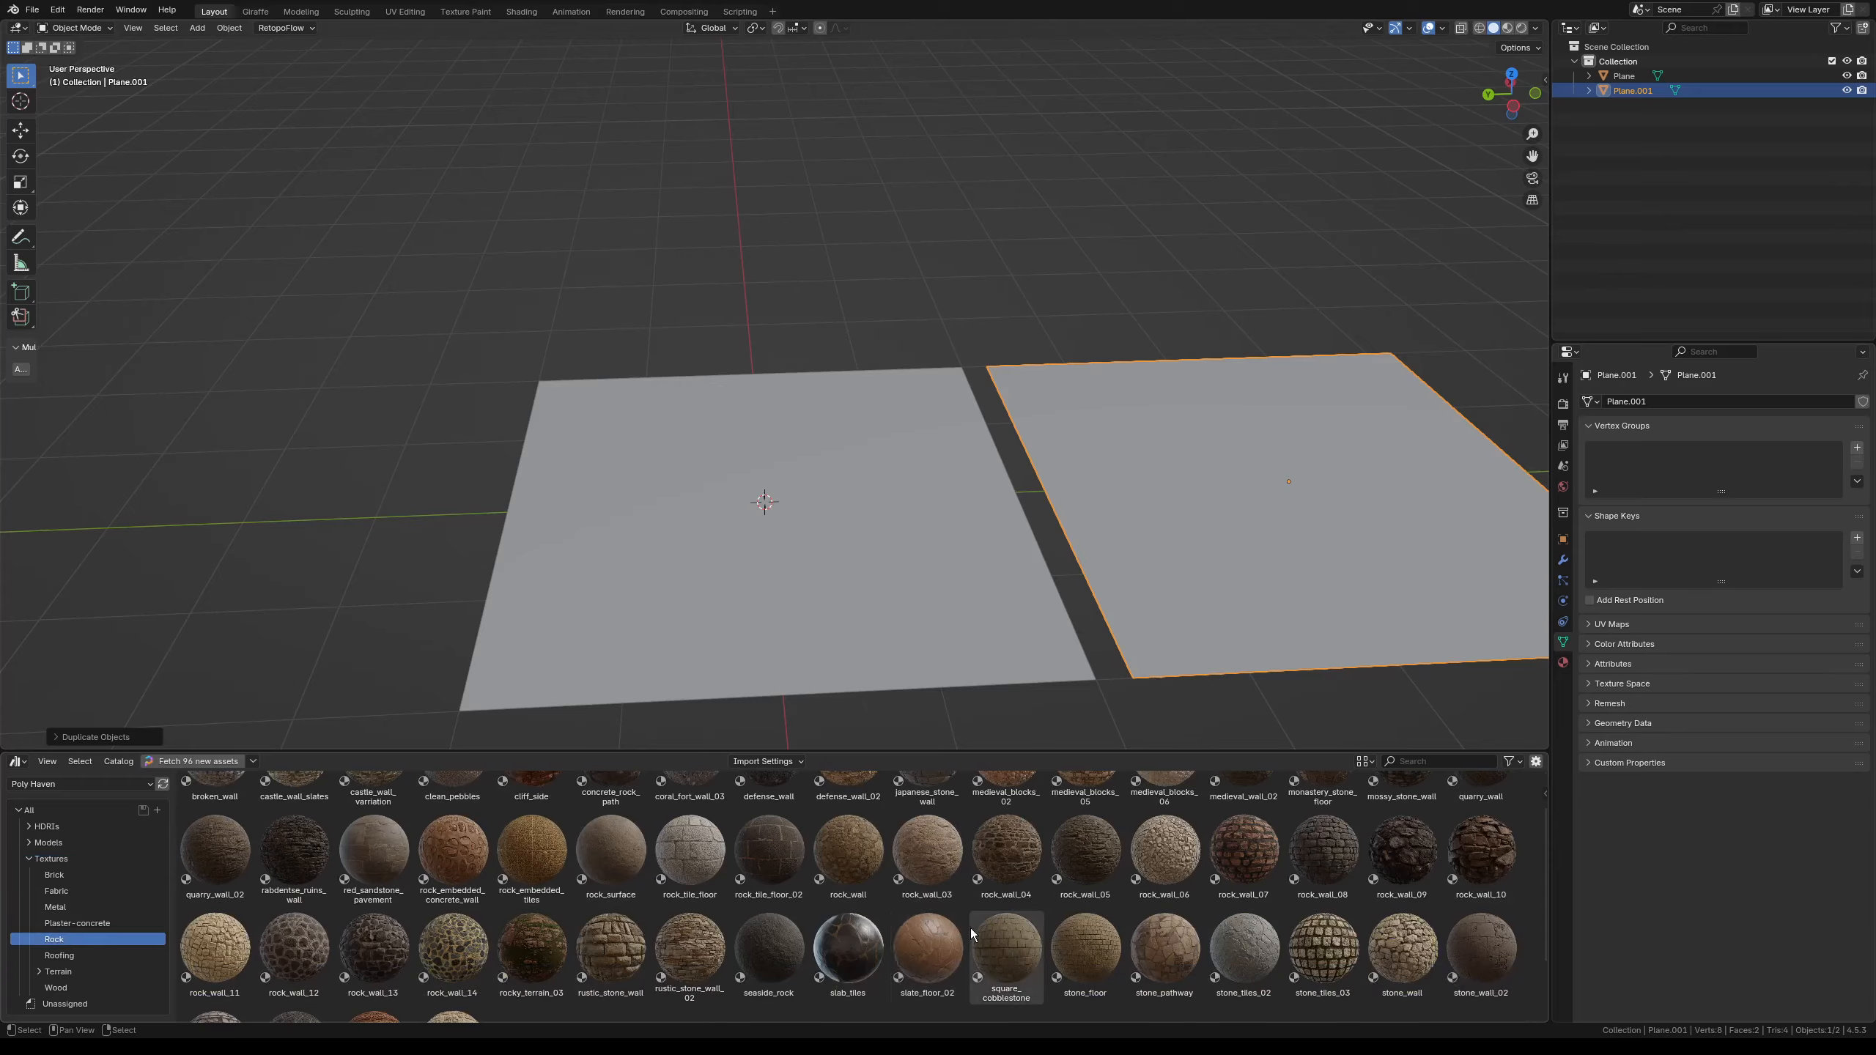
- Apply the rock_wall_09 material from the Rock textures to the original plane and show the viewport in Material Preview
scroll(815, 907, down, 3)
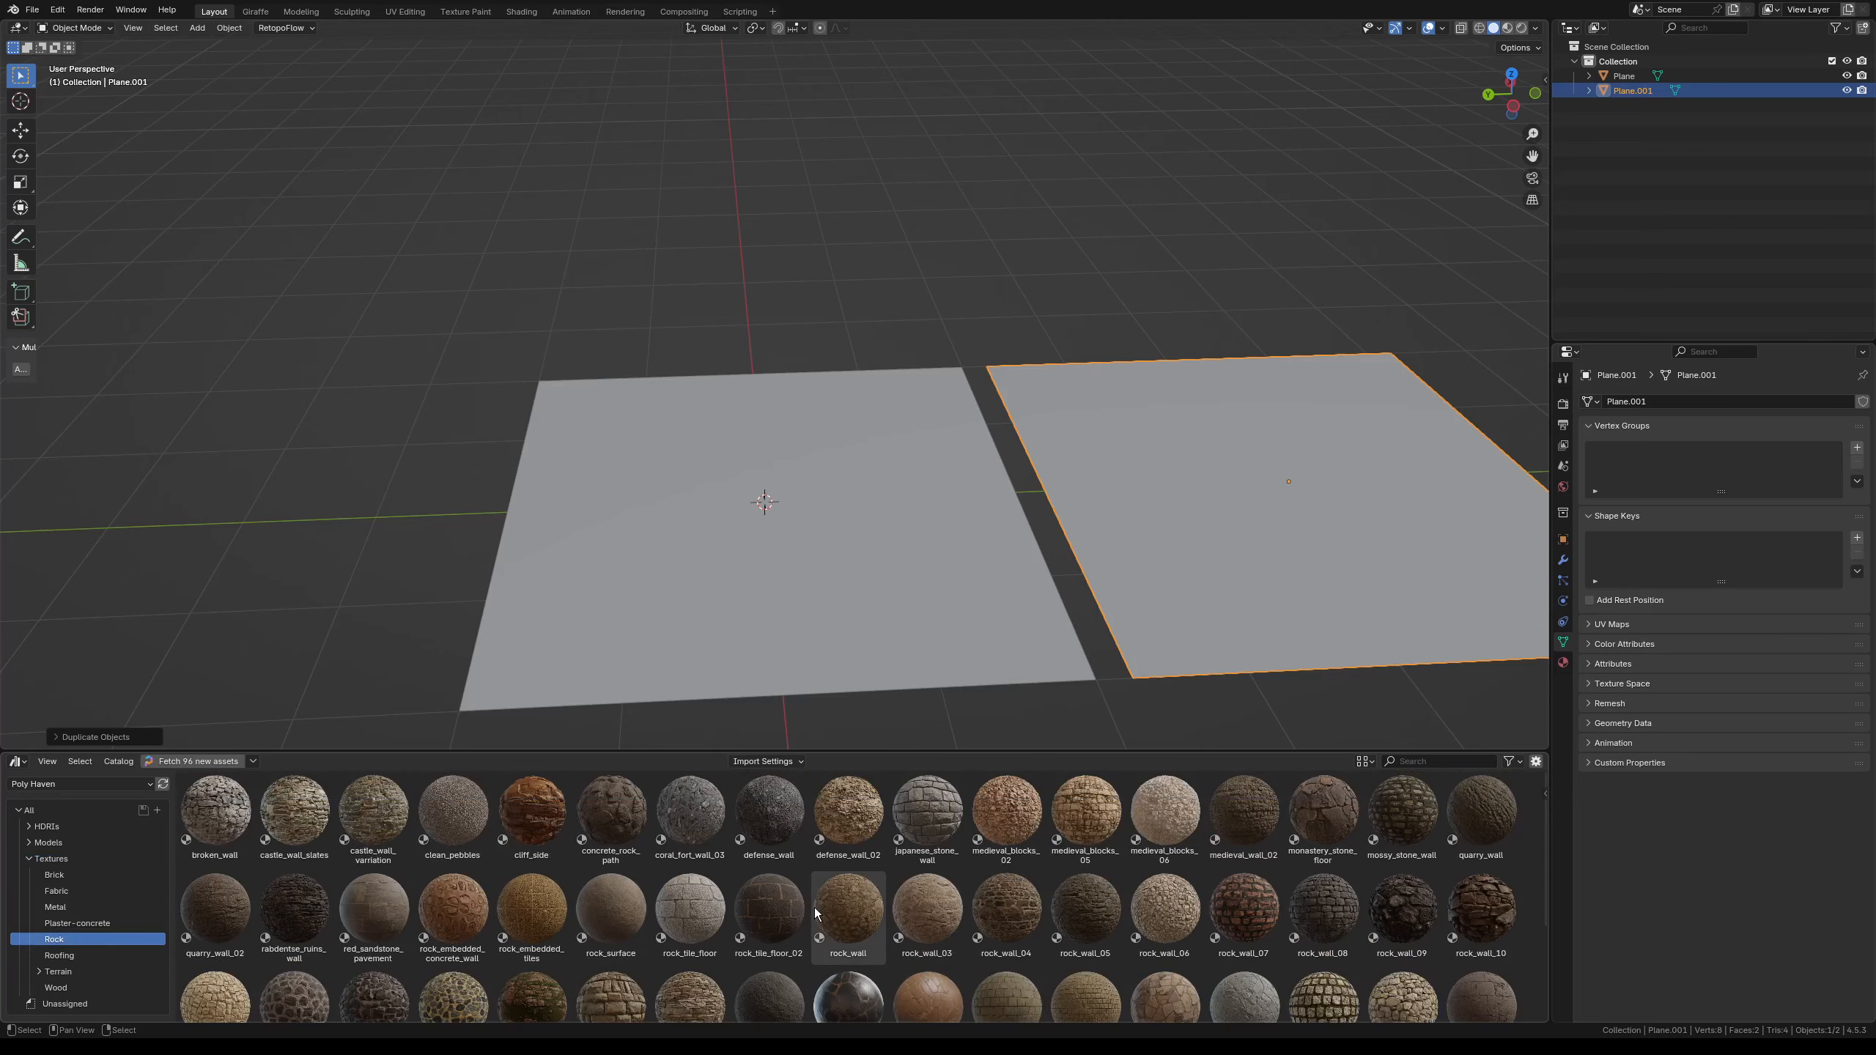
scroll(825, 912, up, 3)
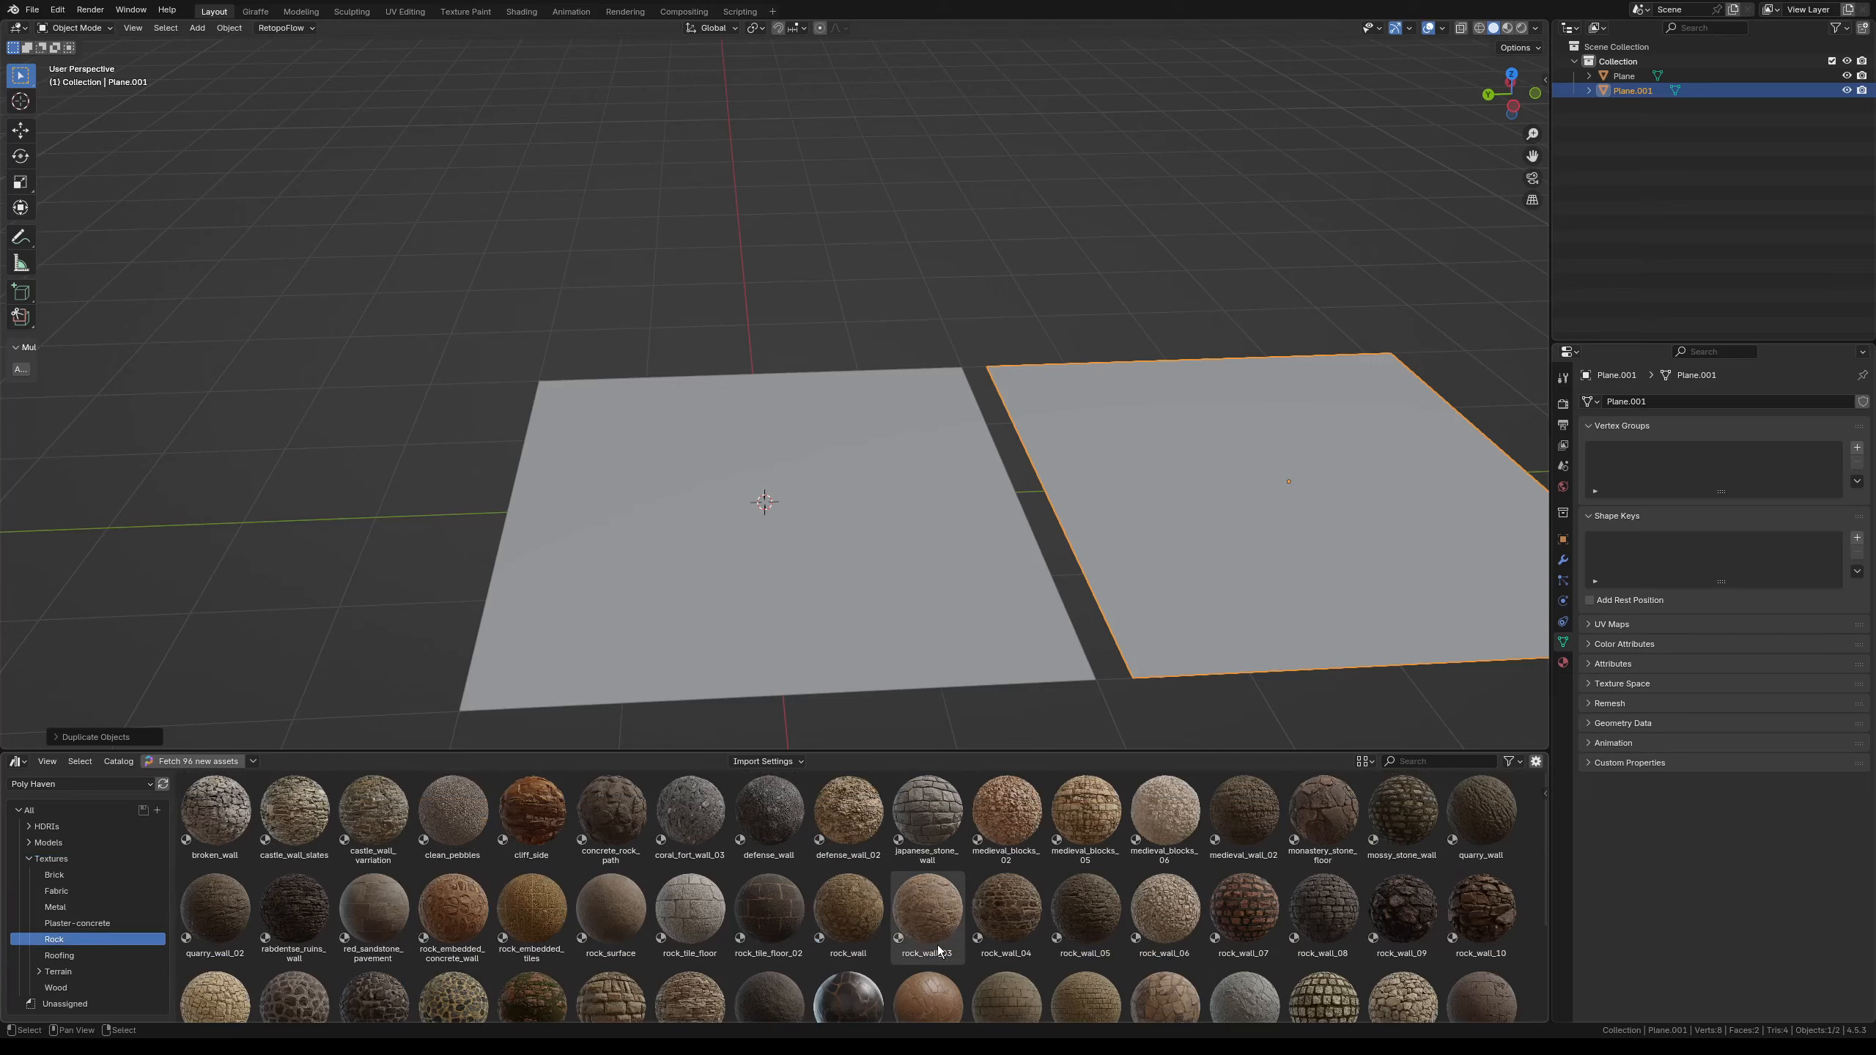
drag(1412, 929, 771, 526)
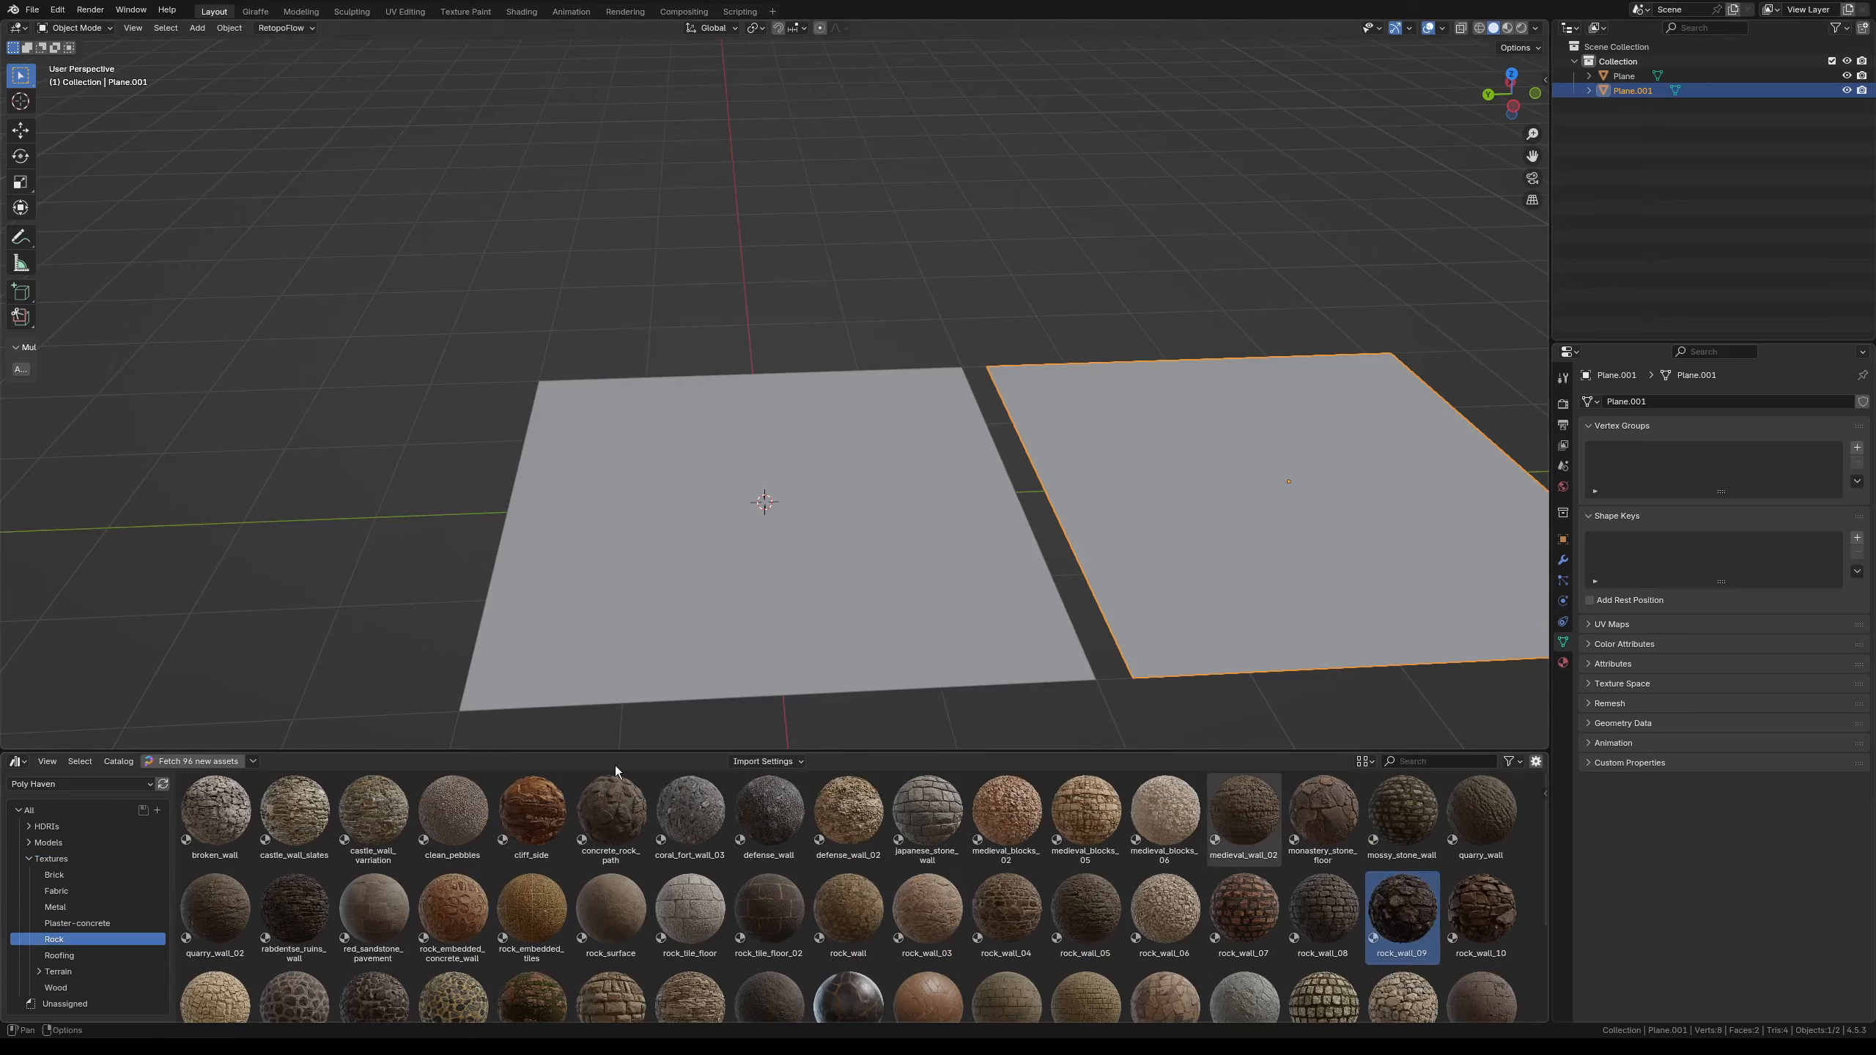
click(1510, 28)
- Apply the ganges_river_pebbles material from the Terrain textures to the duplicated plane
scroll(738, 835, down, 3)
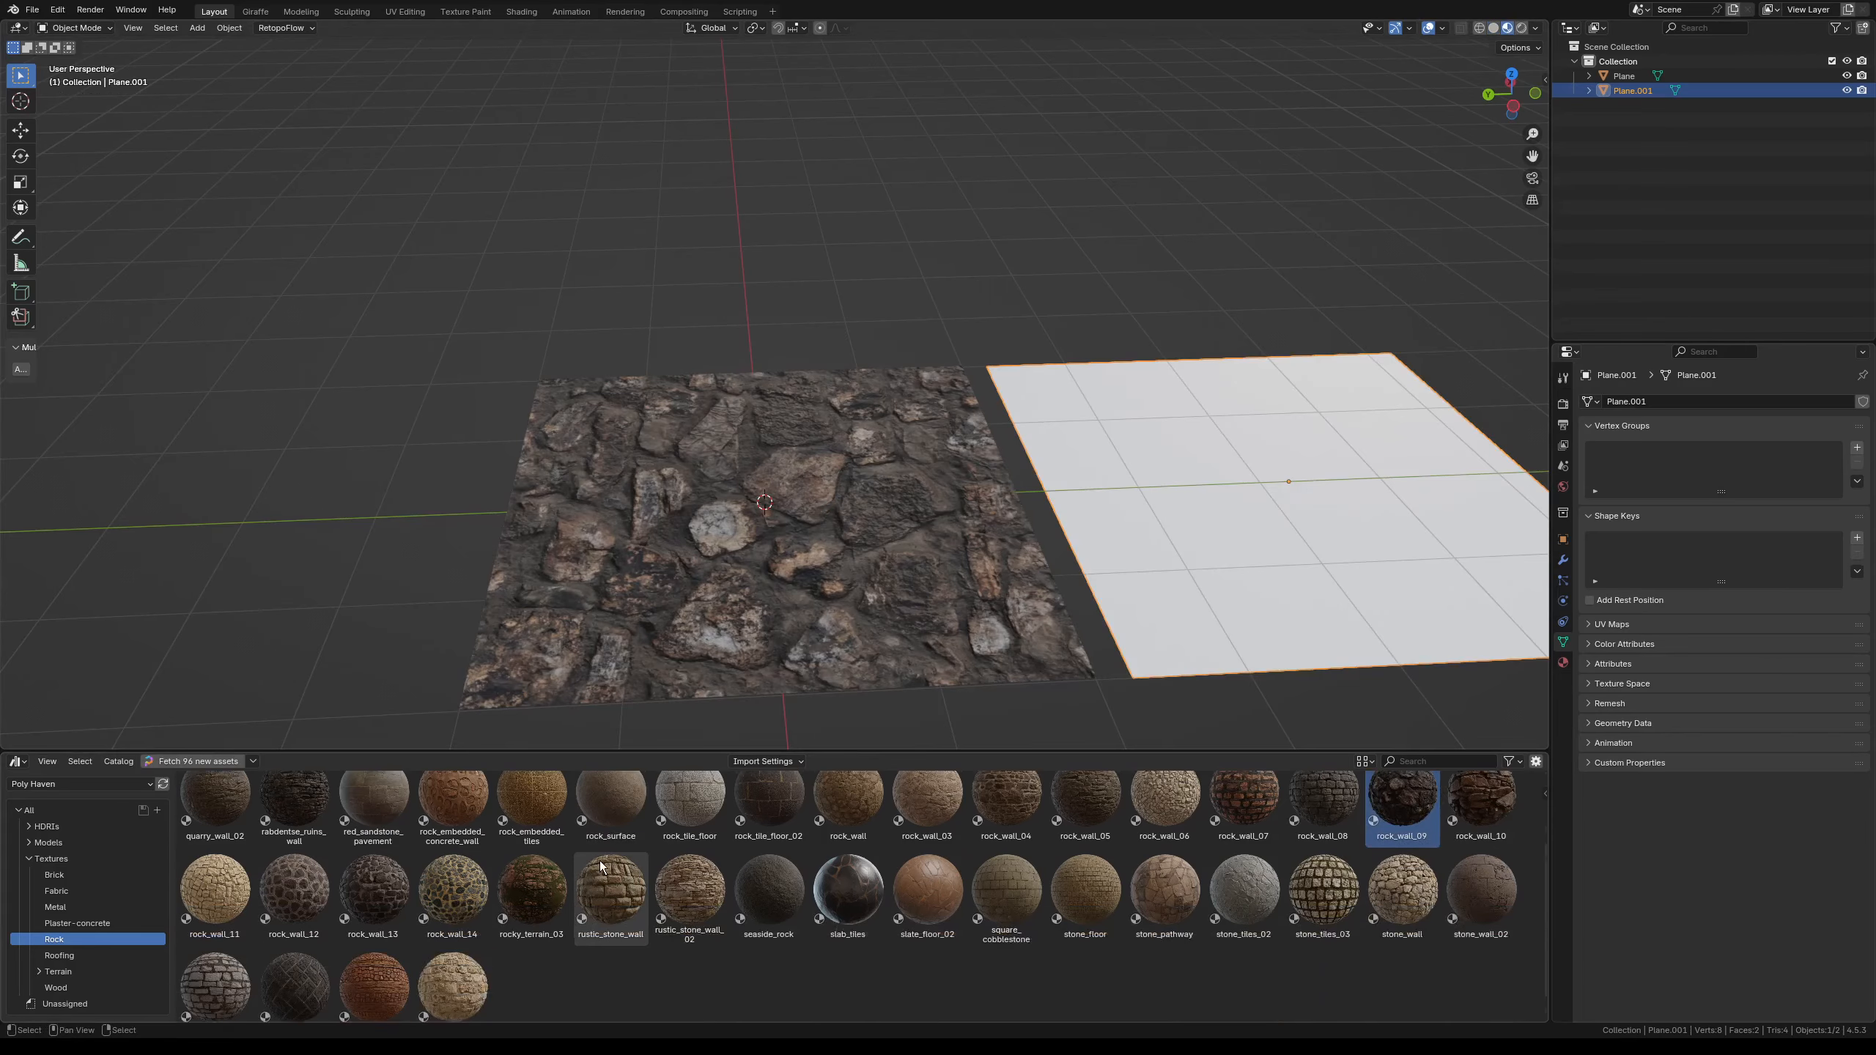
scroll(600, 861, up, 3)
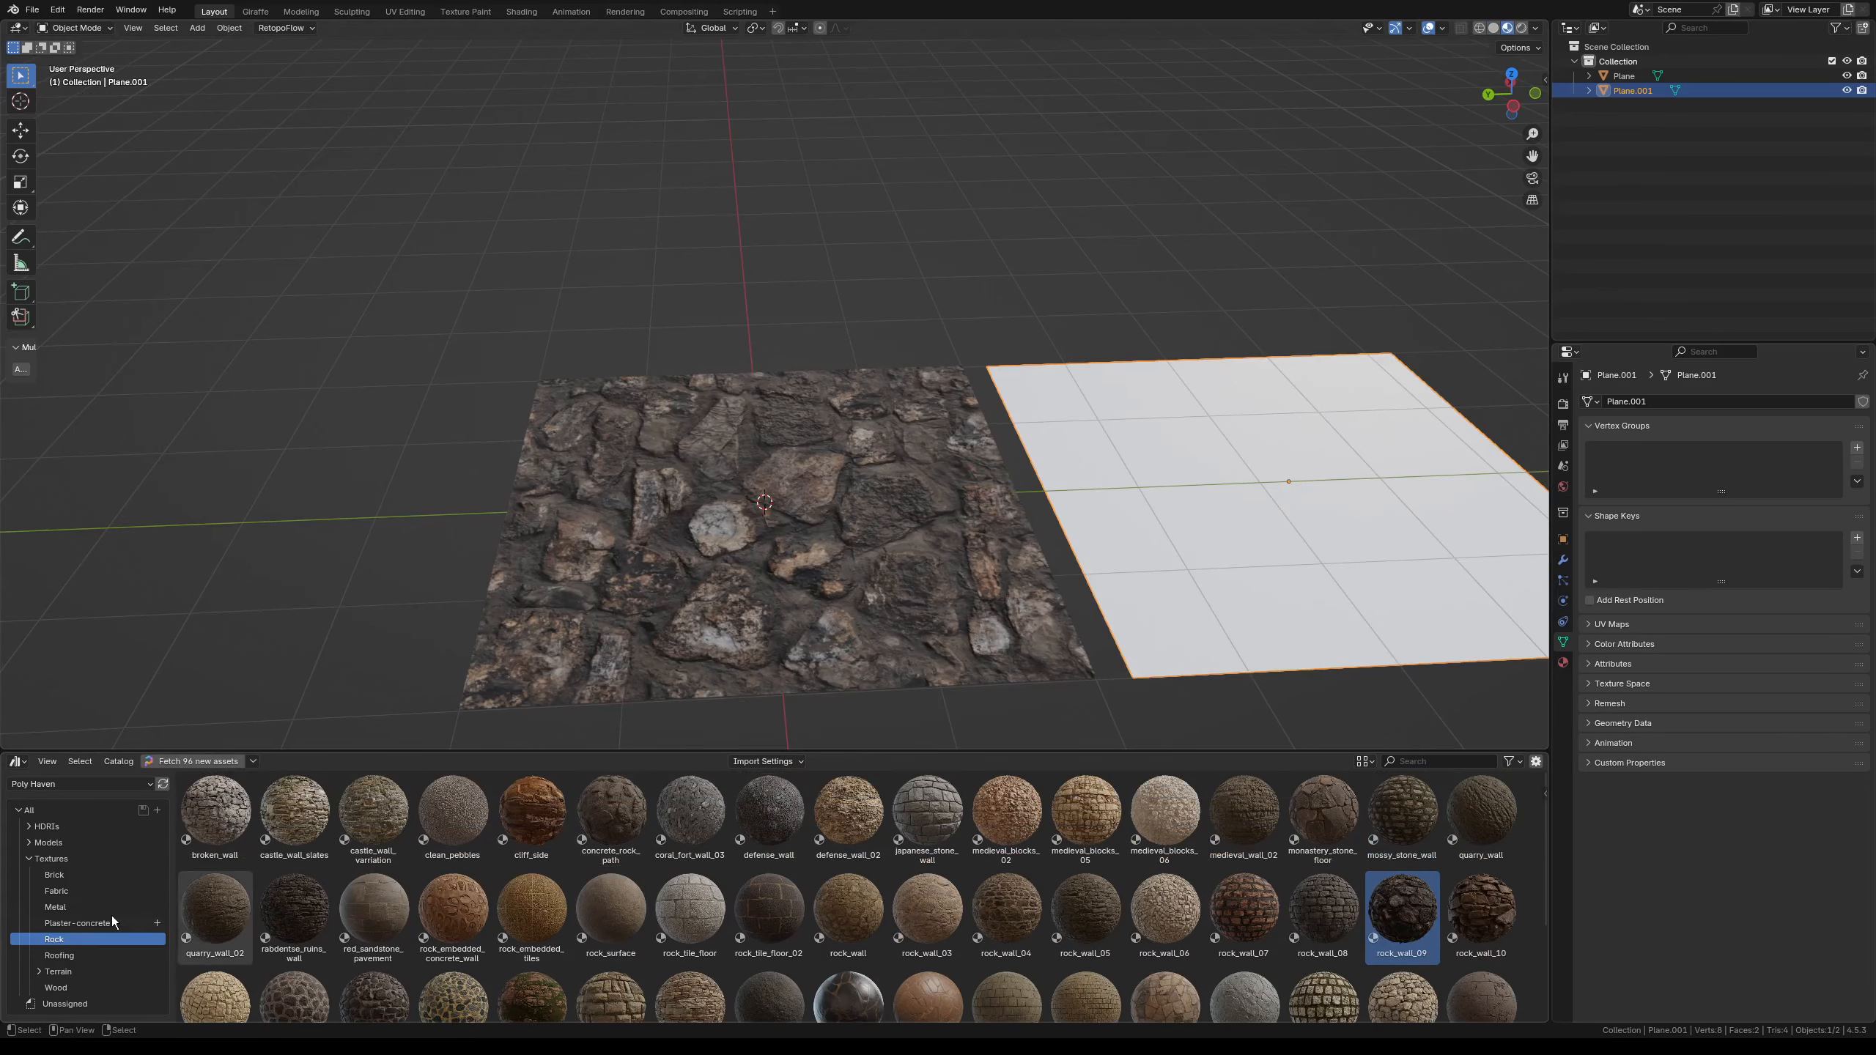
click(63, 972)
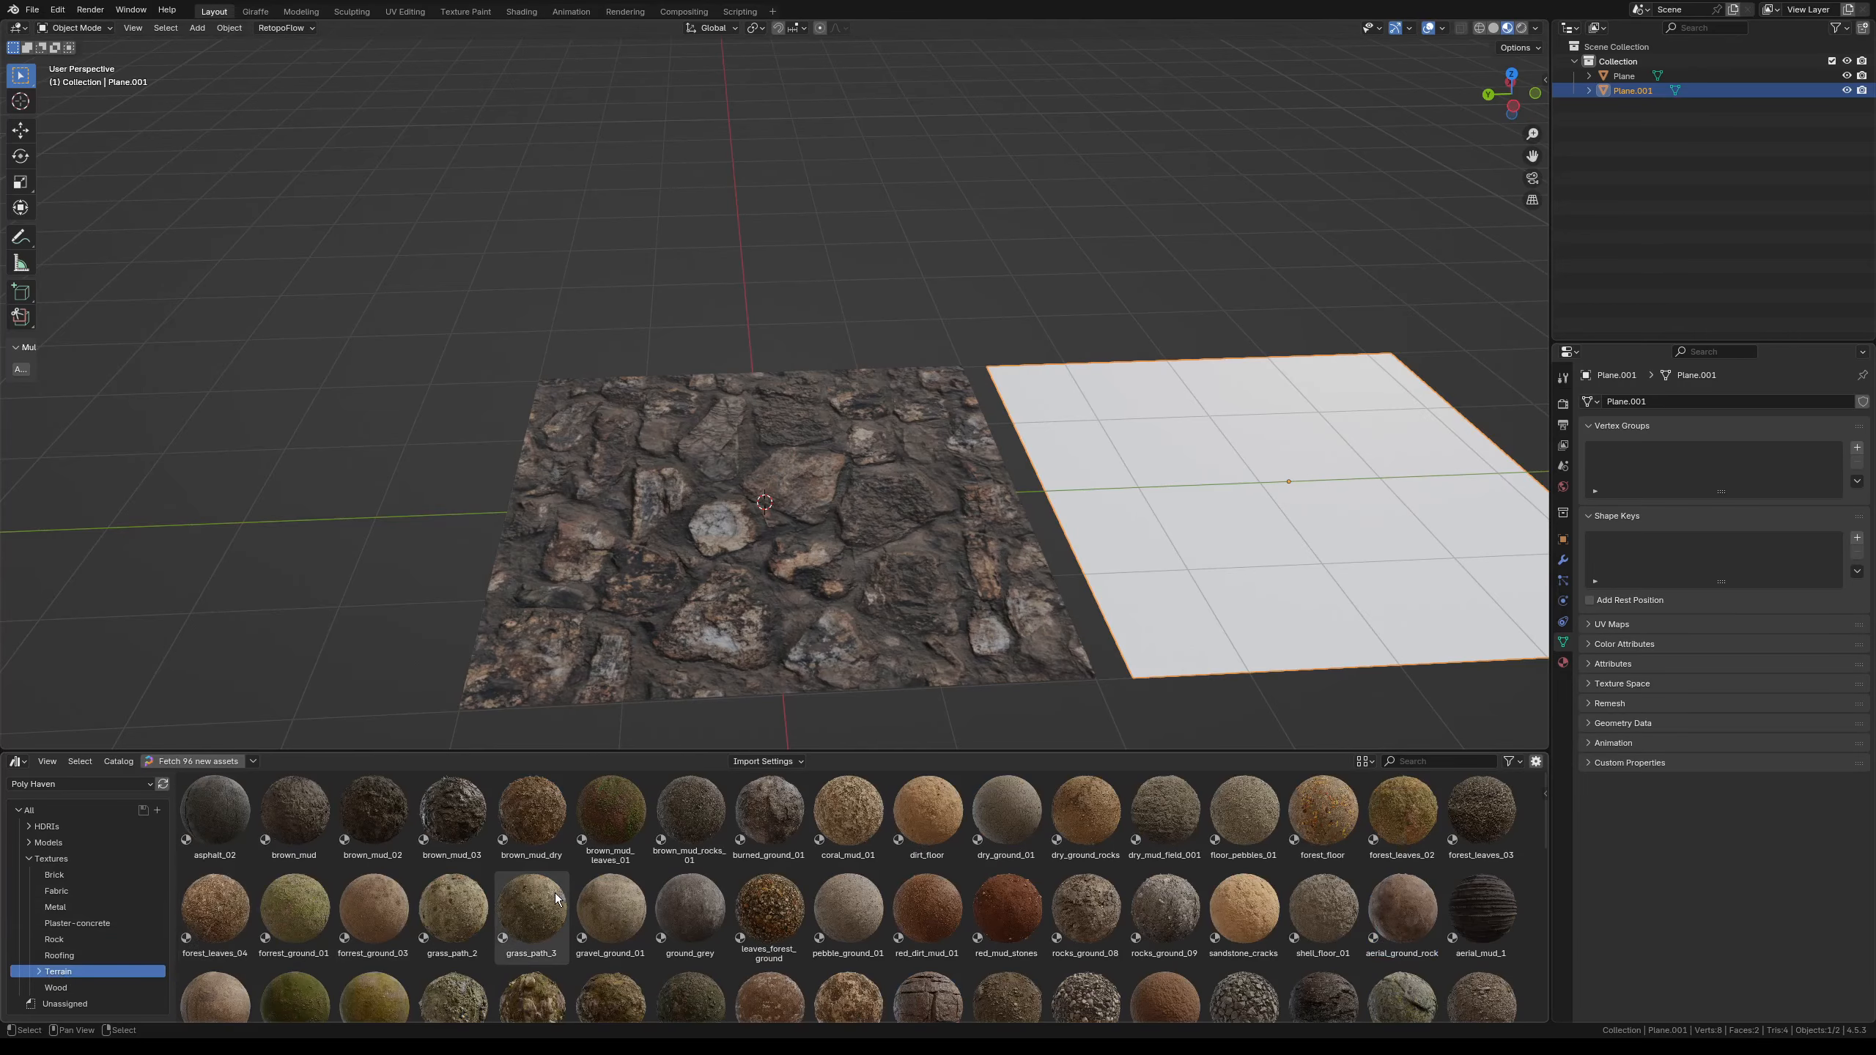
scroll(562, 896, down, 2)
drag(1086, 892, 1240, 559)
scroll(1216, 559, up, 3)
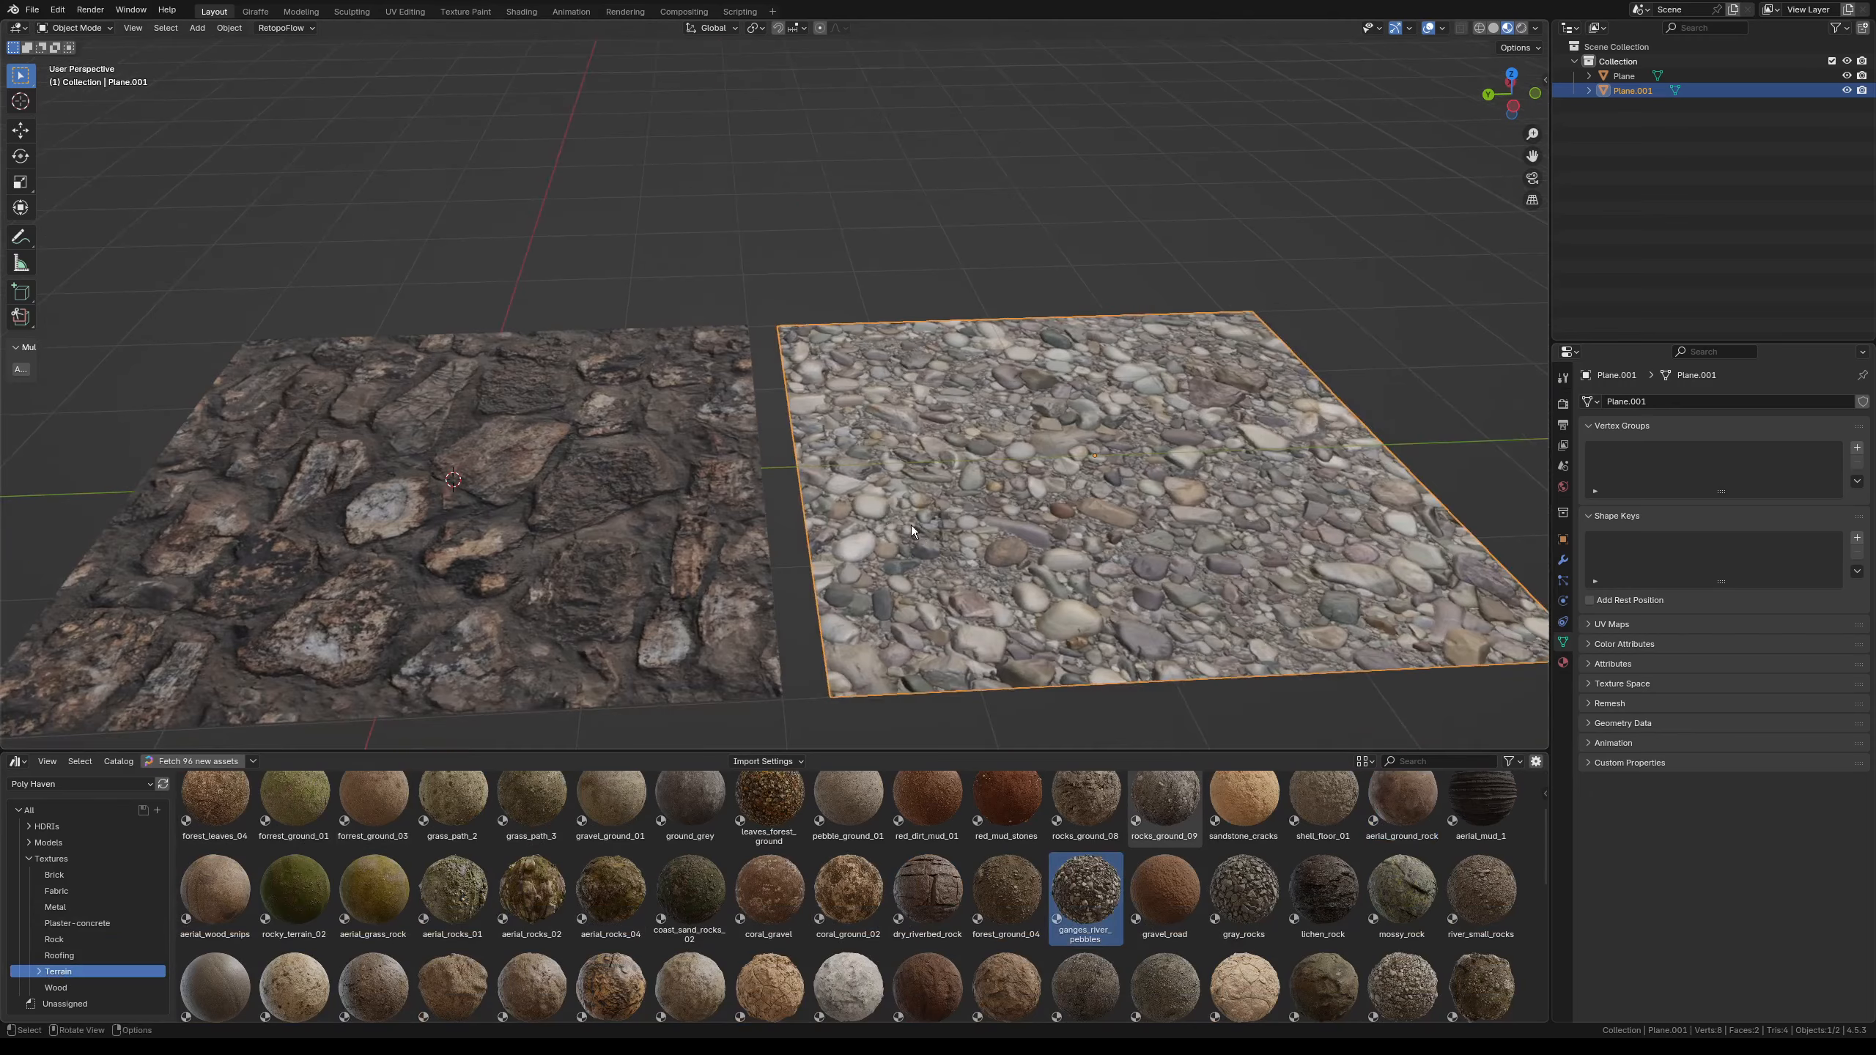
- Turn the Asset Browser area into a Shader Editor and enlarge it to show the pebble material's nodes
click(15, 762)
click(59, 886)
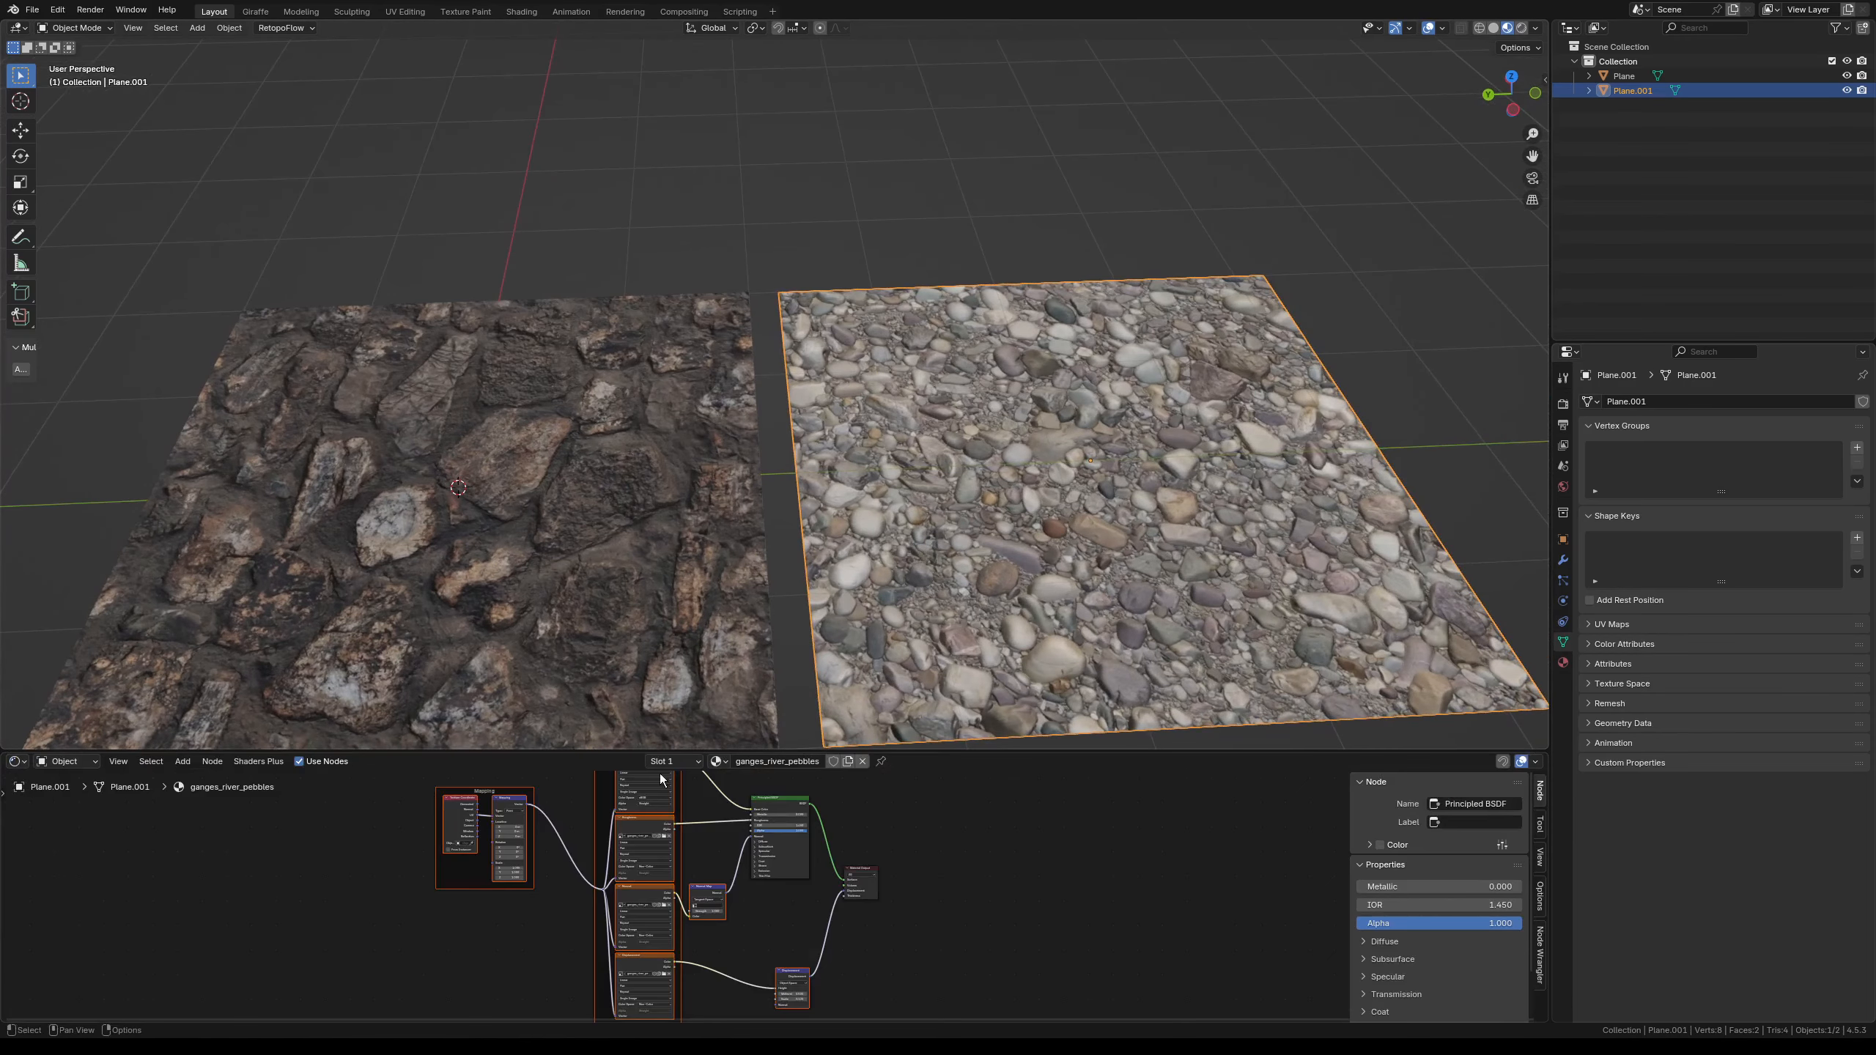
drag(919, 750, 919, 533)
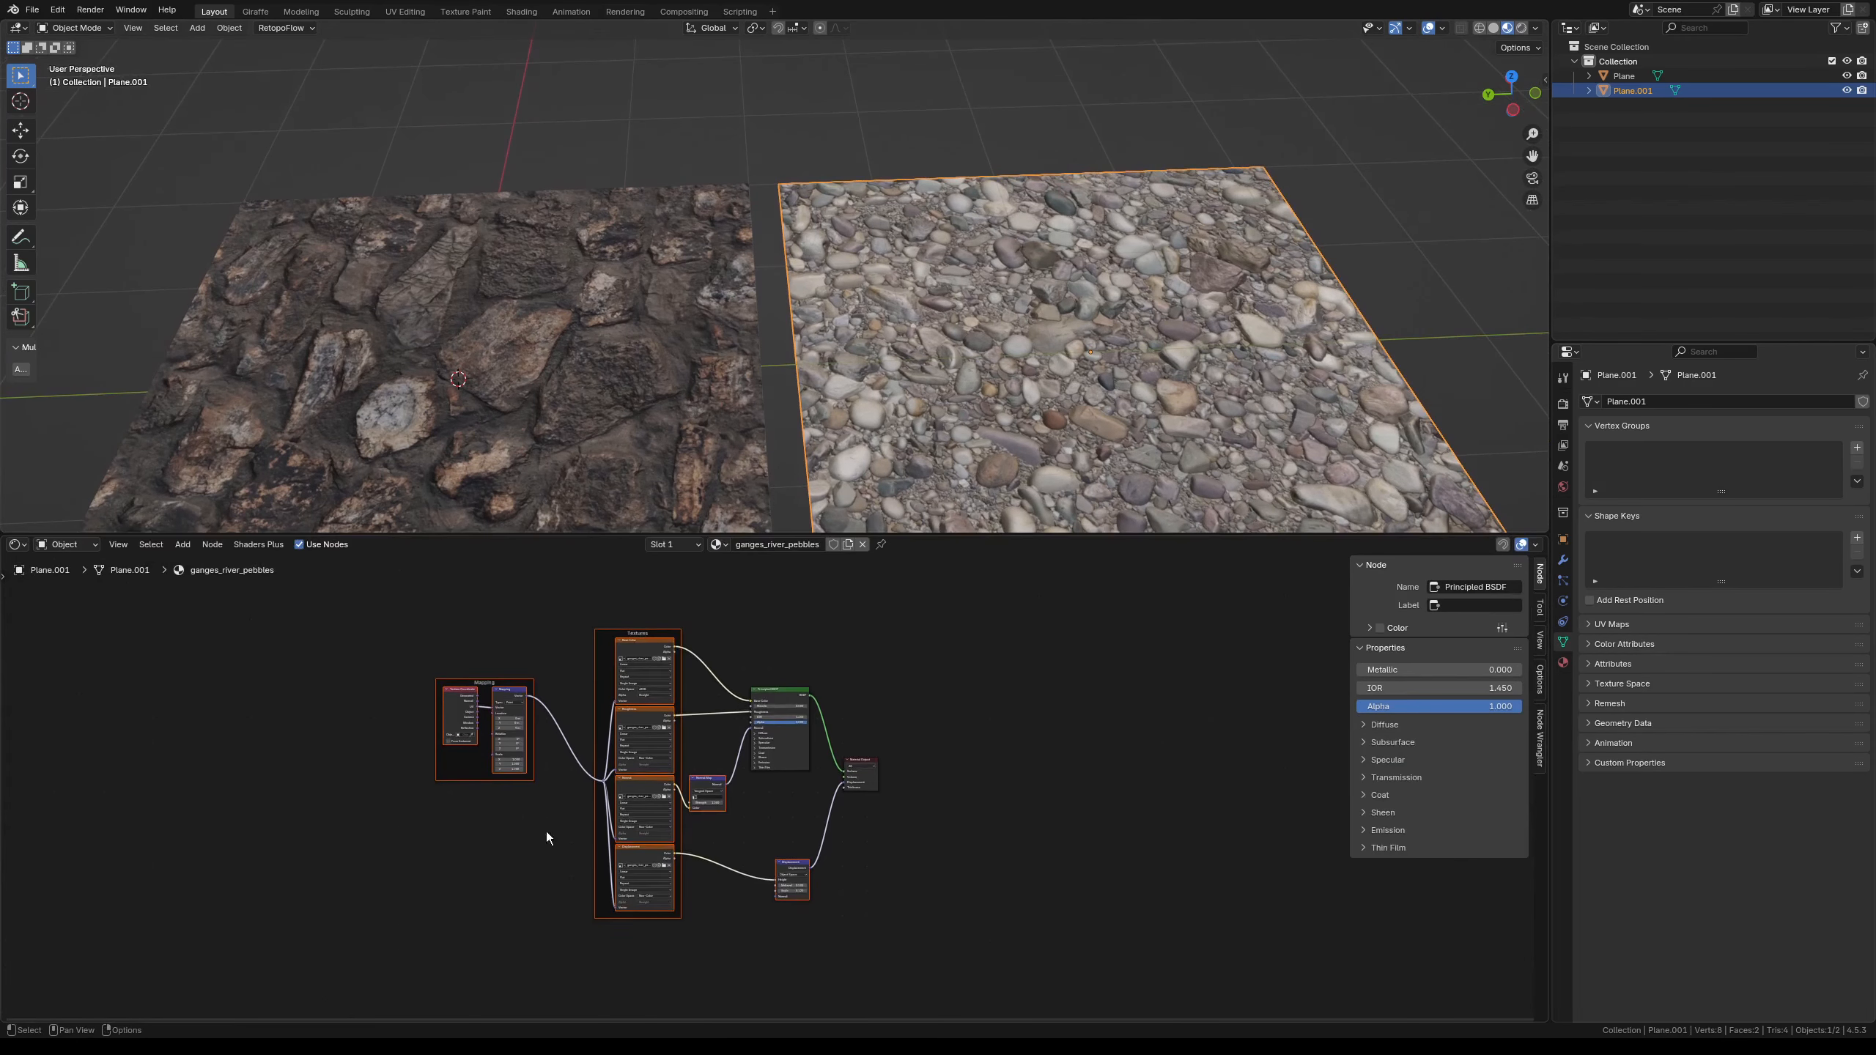
- Set the pebble material's Mapping node scale to 2 on the X, Y and Z axes
scroll(549, 833, up, 4)
drag(456, 771, 458, 795)
text(2)
key(Return)
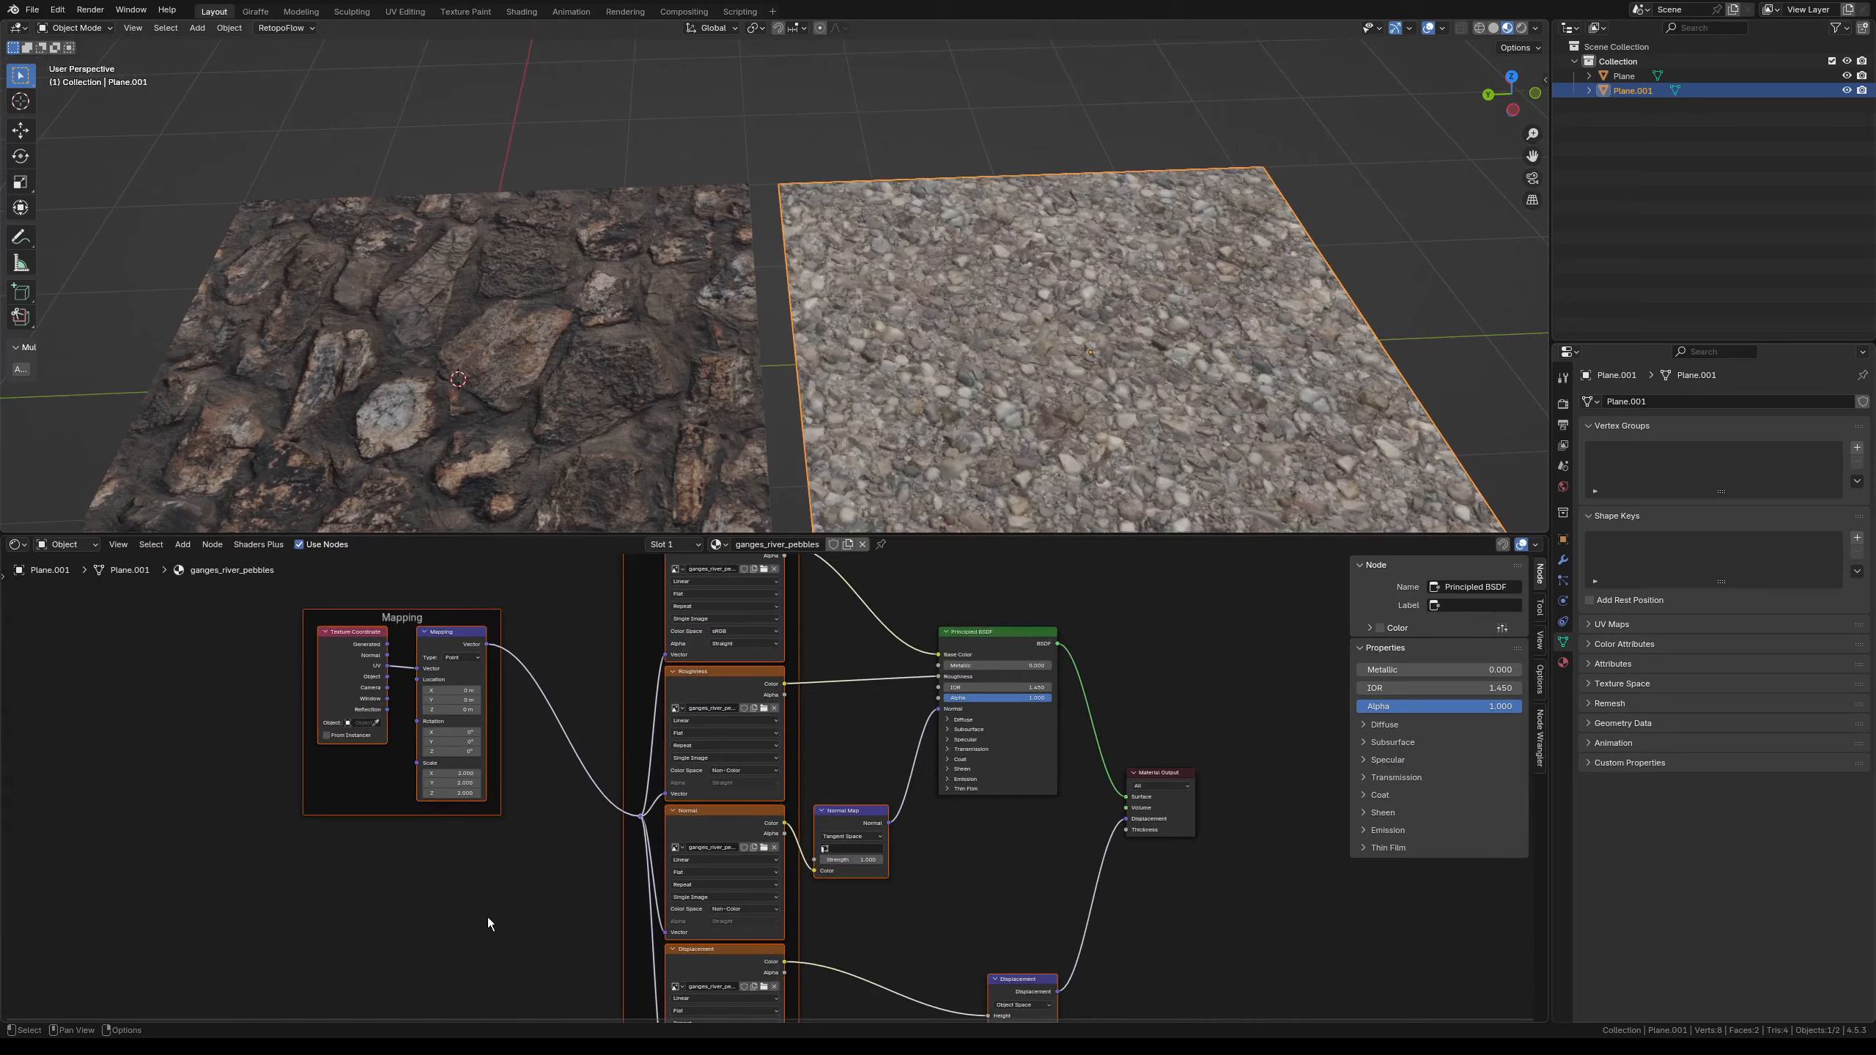
scroll(534, 793, down, 1)
scroll(635, 777, down, 3)
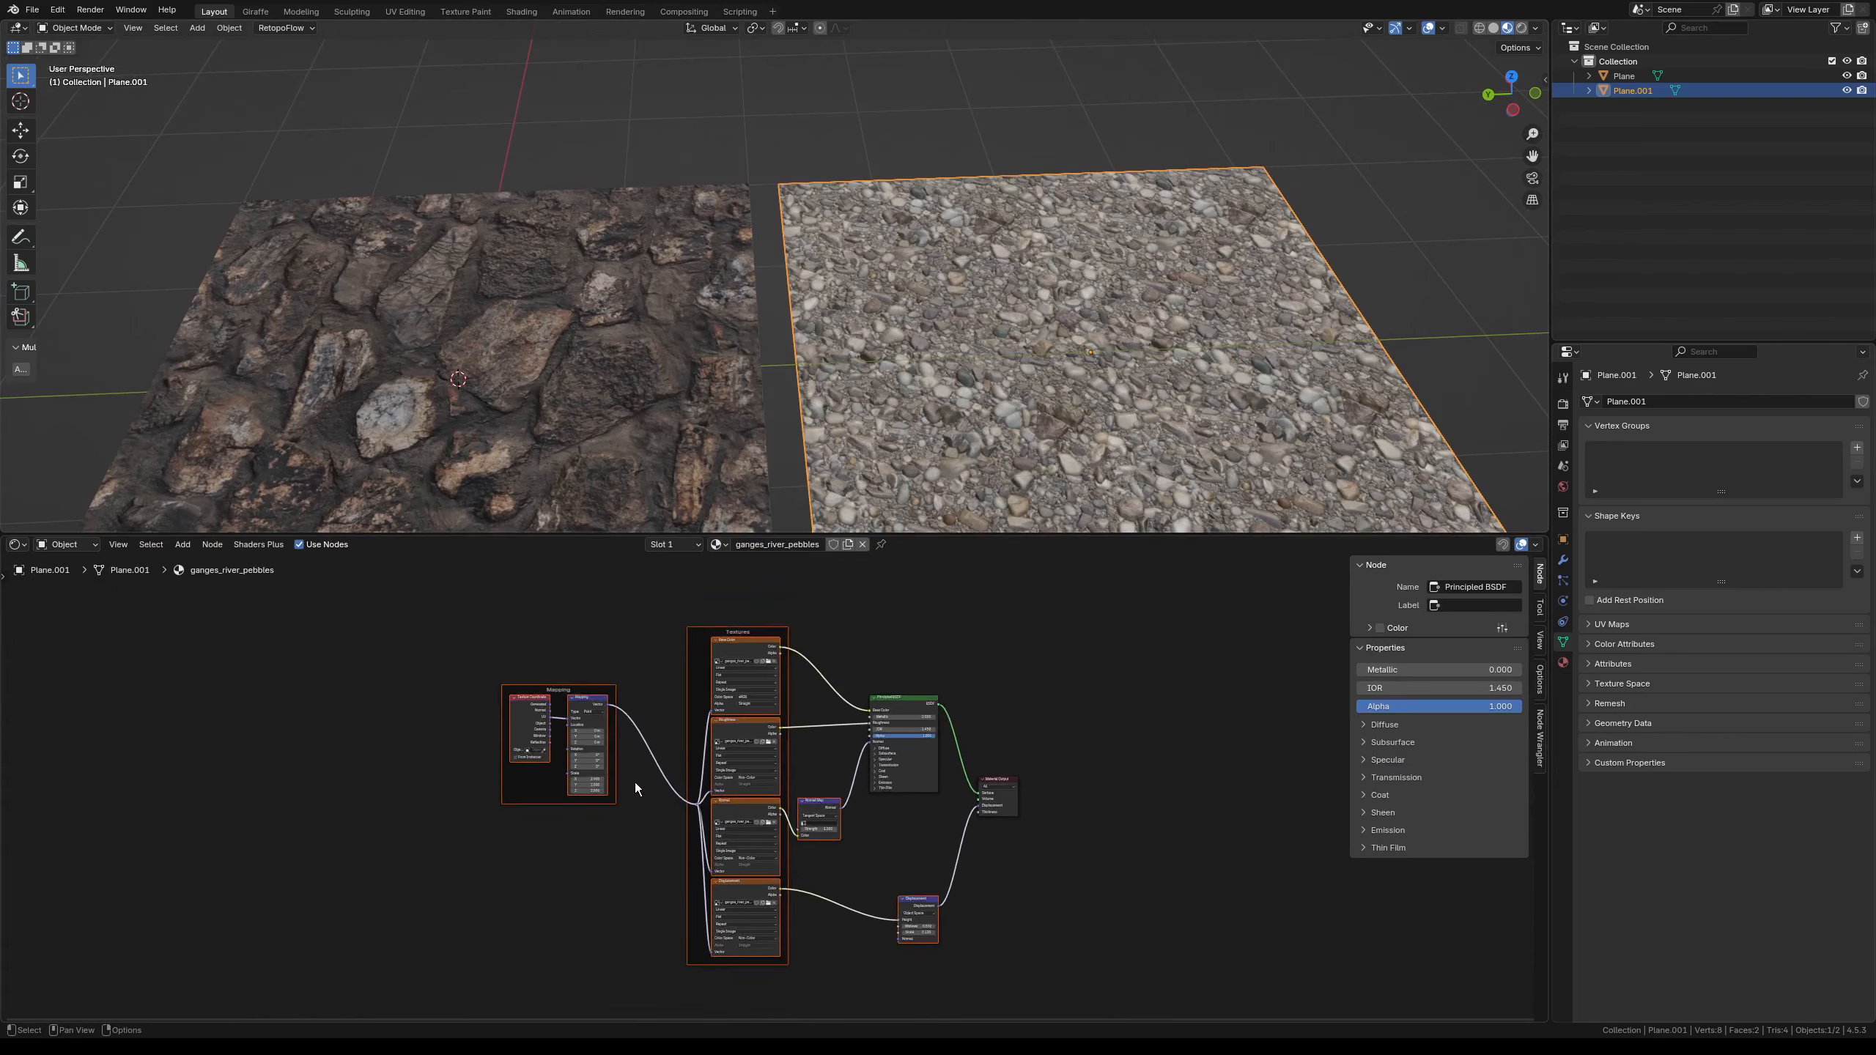
- Copy all pebble material nodes except Material Output and paste them into the original plane's rock_wall_09 material
drag(495, 649, 888, 947)
middle_drag(946, 416, 796, 451)
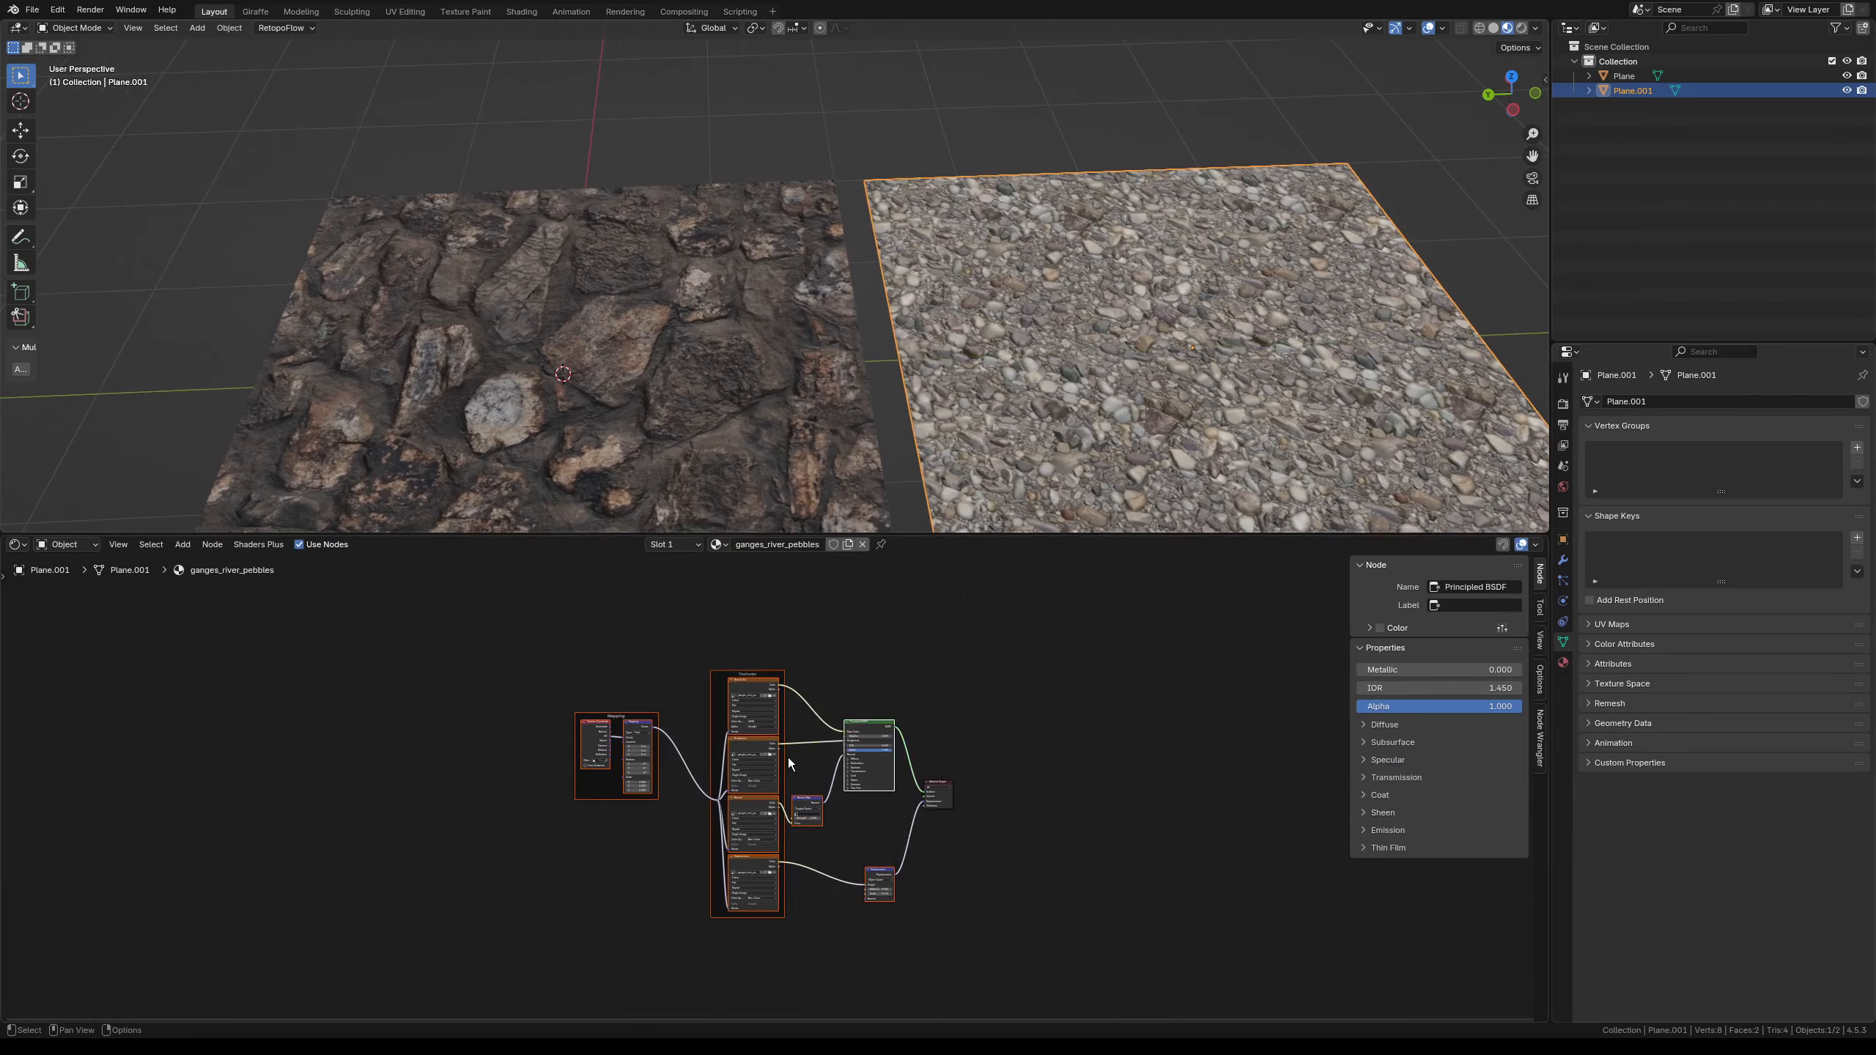
key(ctrl+c)
click(665, 458)
scroll(661, 766, down, 2)
key(ctrl+v)
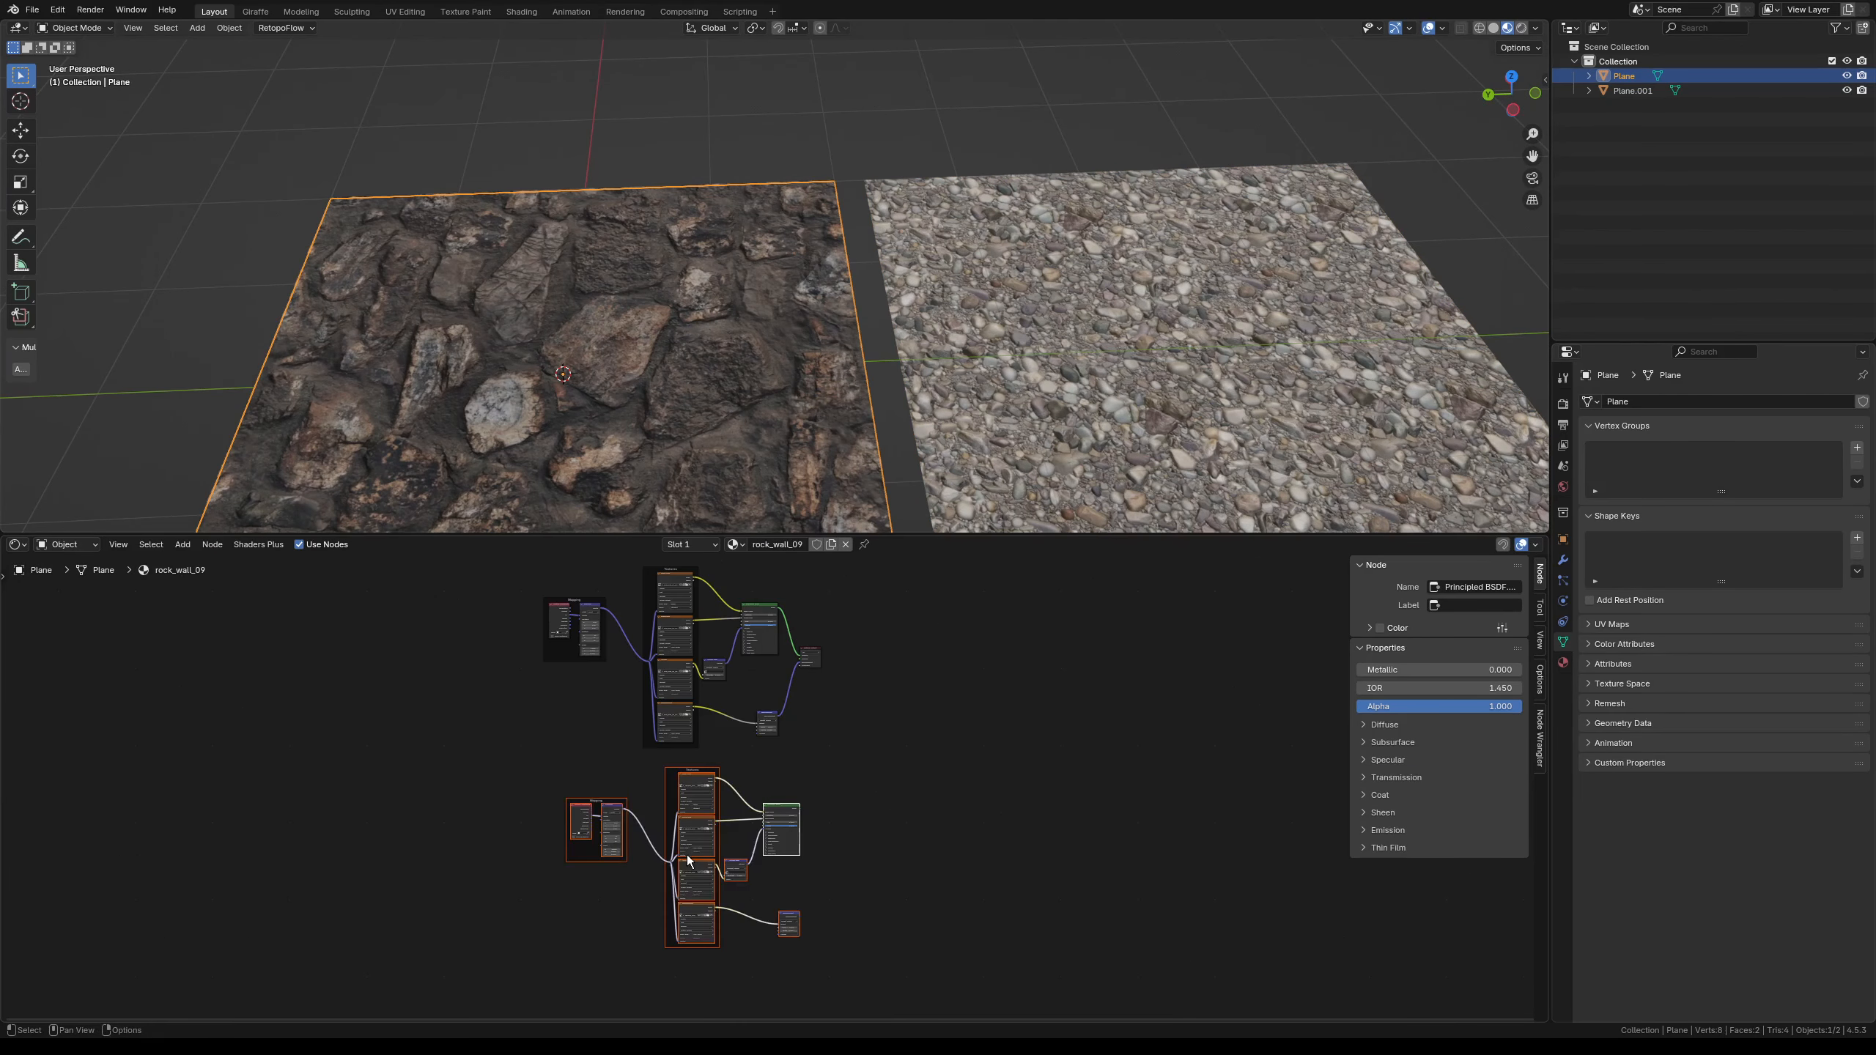
- Position the pasted pebble nodes below the rock_wall_09 node setup
scroll(700, 804, up, 2)
key(g)
click(800, 768)
scroll(772, 773, down, 2)
shift+middle_drag(729, 624, 723, 677)
- Delete the duplicated pebble plane and select the remaining rock wall plane
click(1122, 346)
key(x)
click(1121, 347)
shift+middle_drag(663, 465, 882, 371)
click(755, 460)
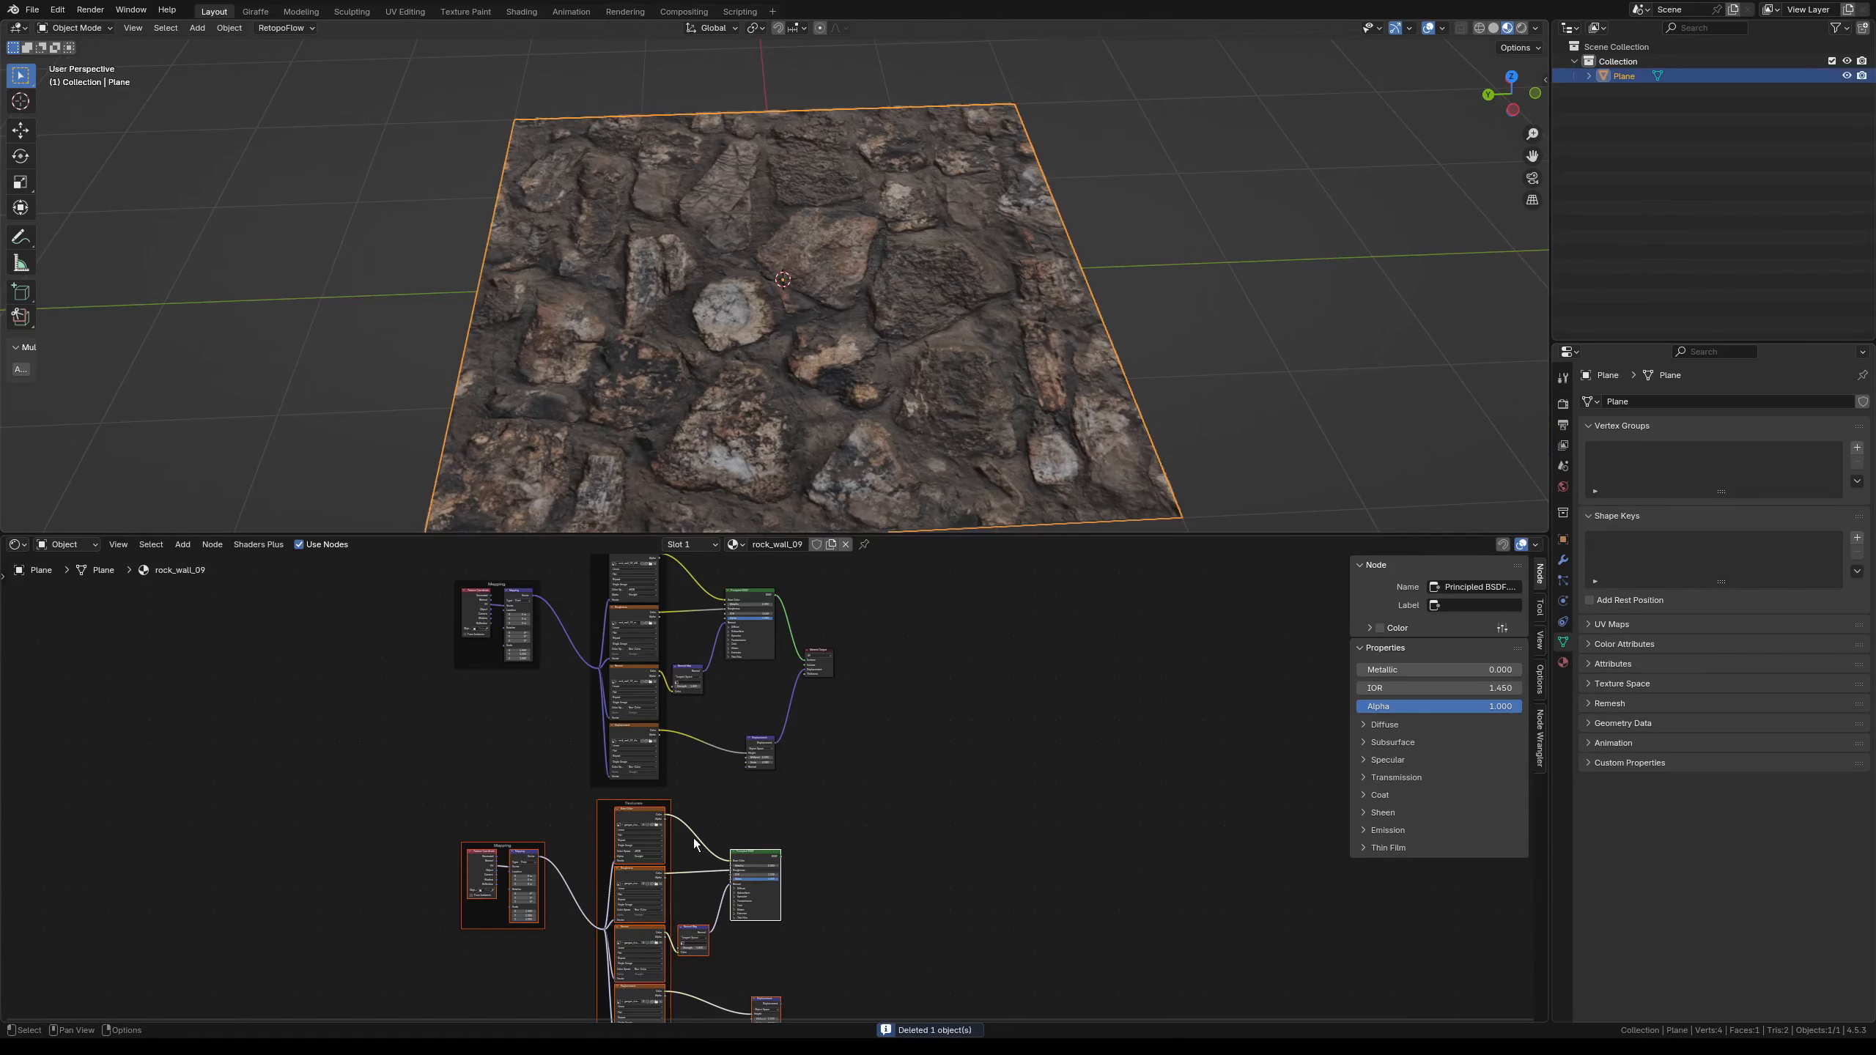
- Move the Material Output node farther away from the shader nodes to make room for mixing
scroll(694, 843, up, 3)
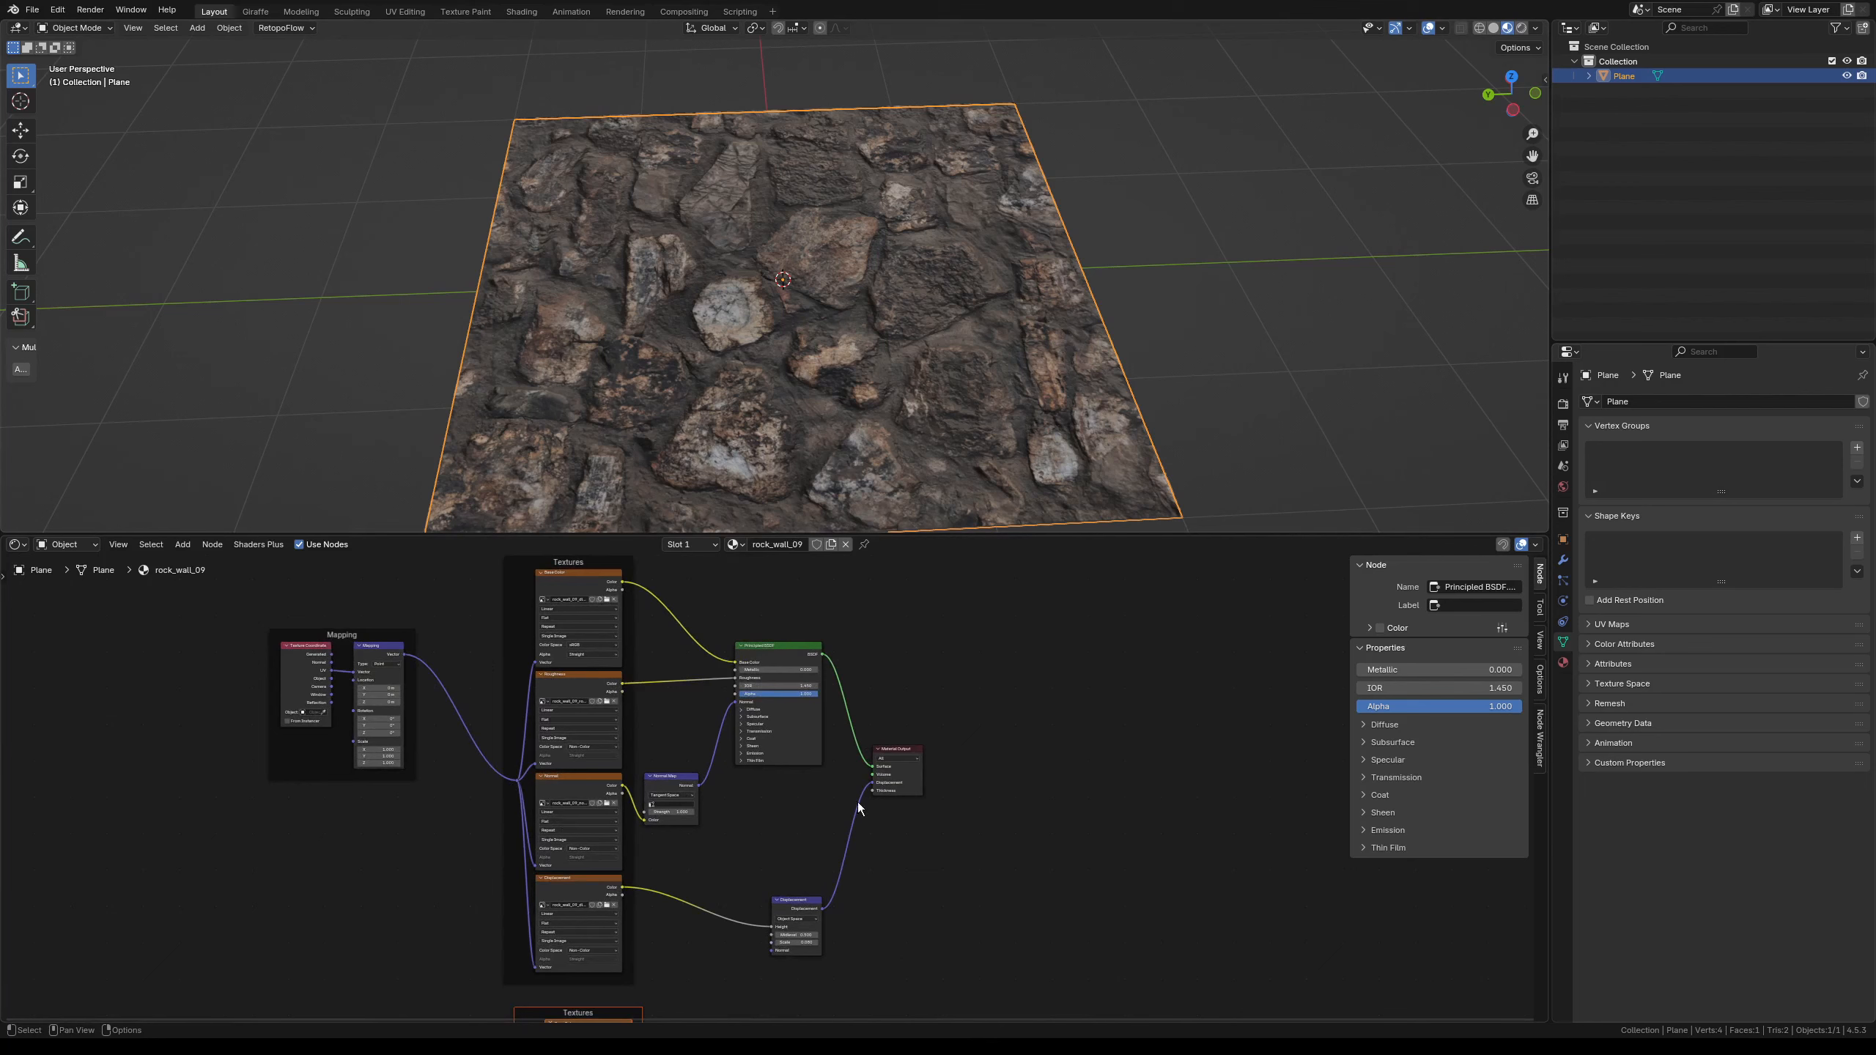
scroll(942, 786, up, 2)
click(923, 758)
key(g)
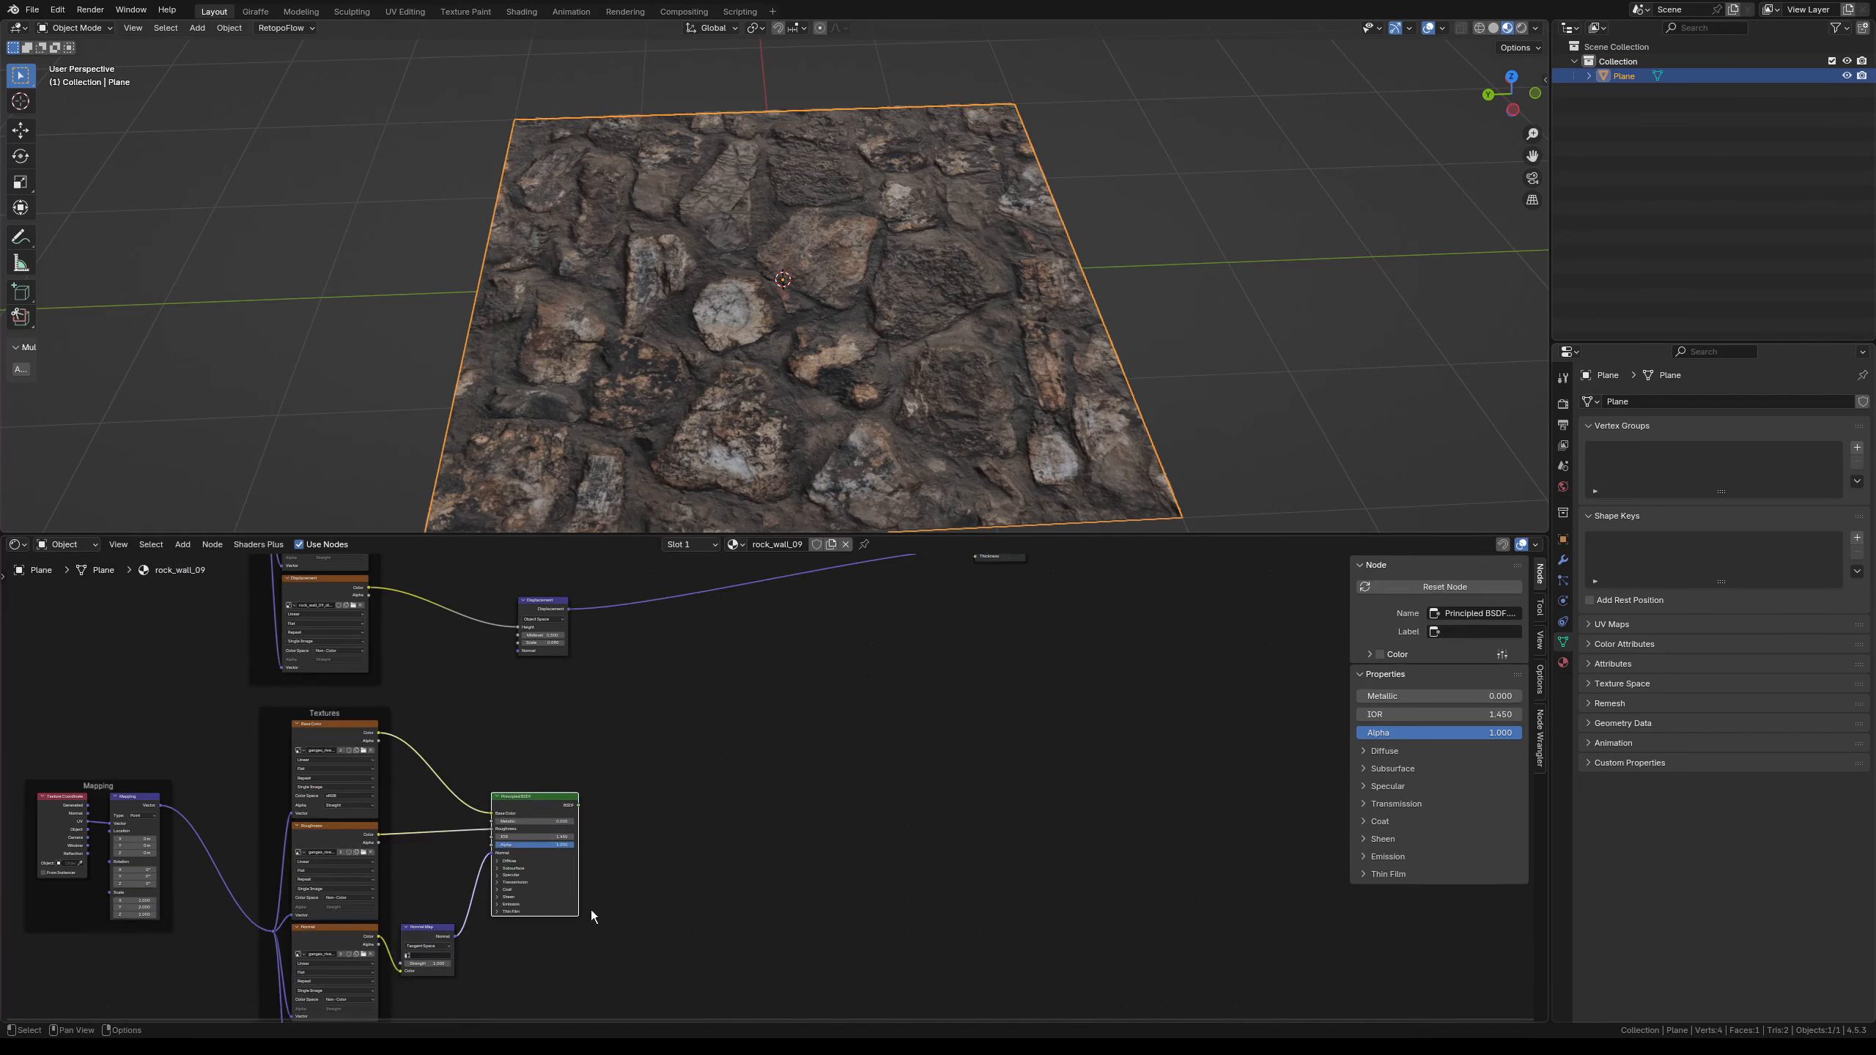
scroll(650, 909, down, 2)
- Add a Mix Shader node and connect the rock wall Principled BSDF to its first shader input and the pebble one to its second
key(shift+a)
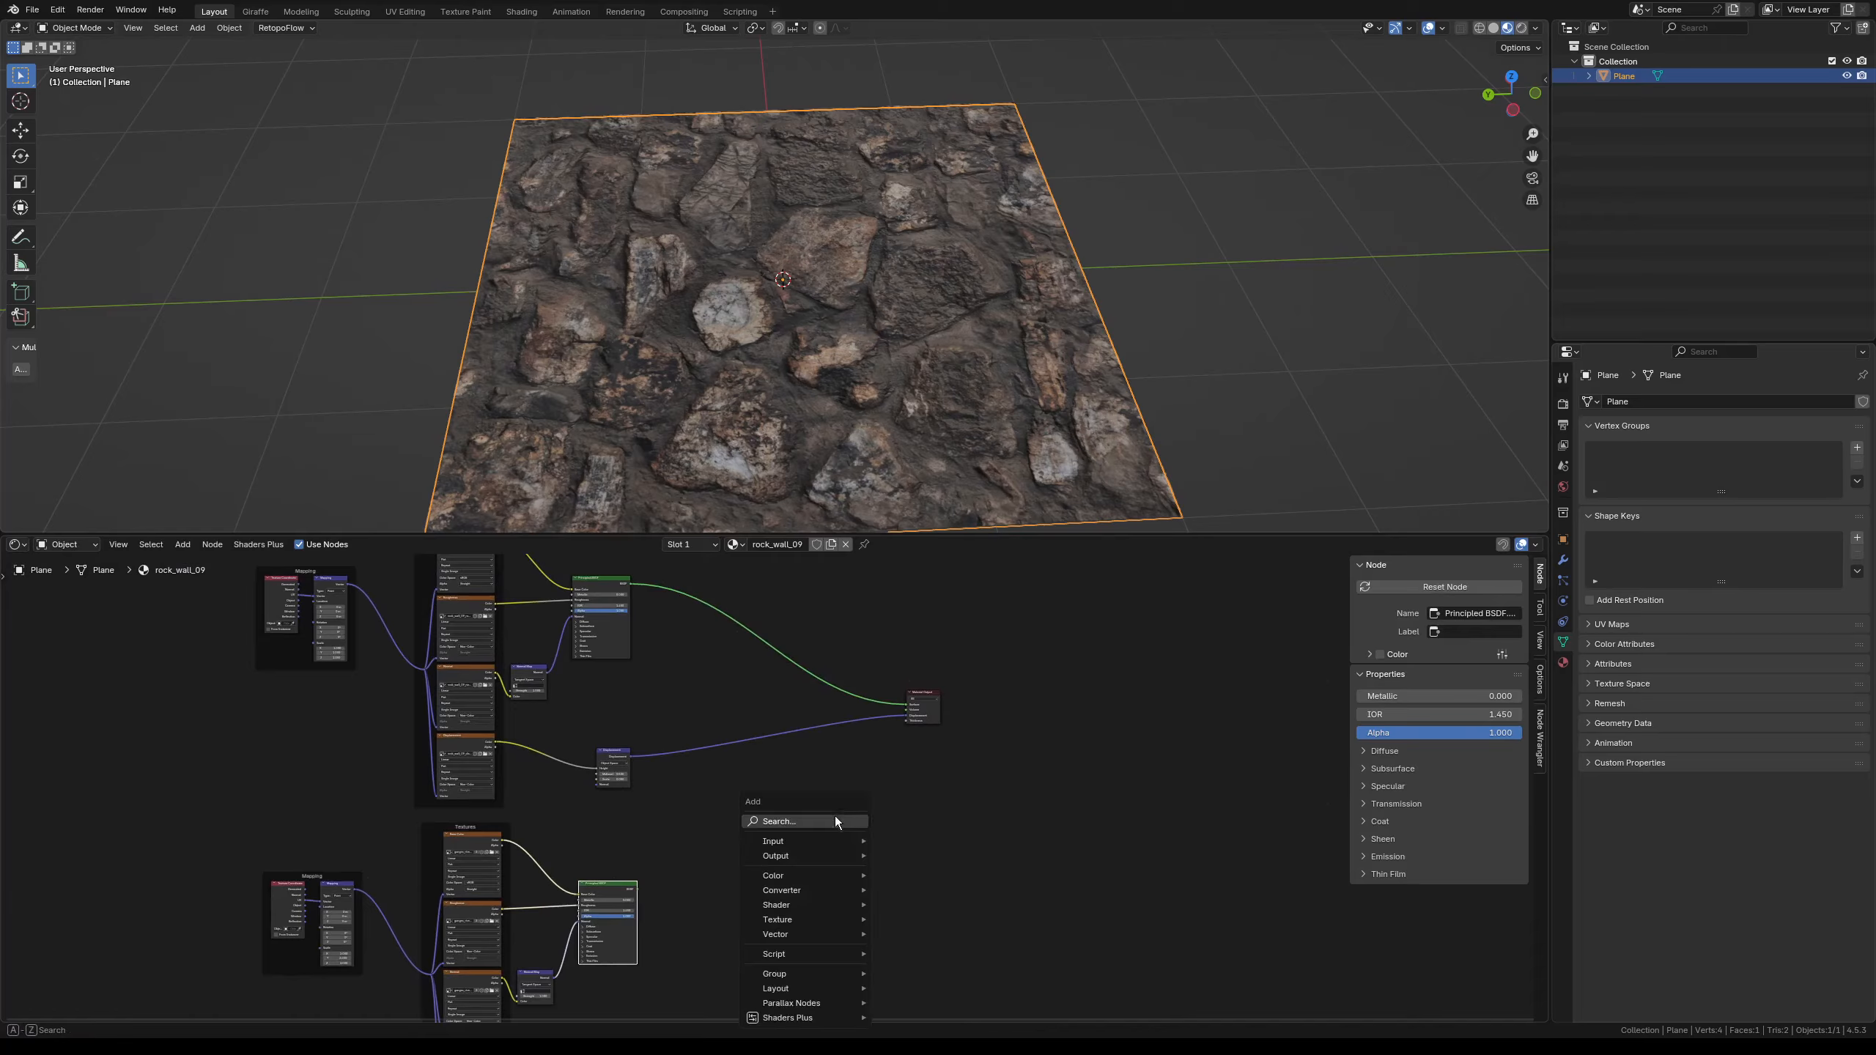
text(mix sha)
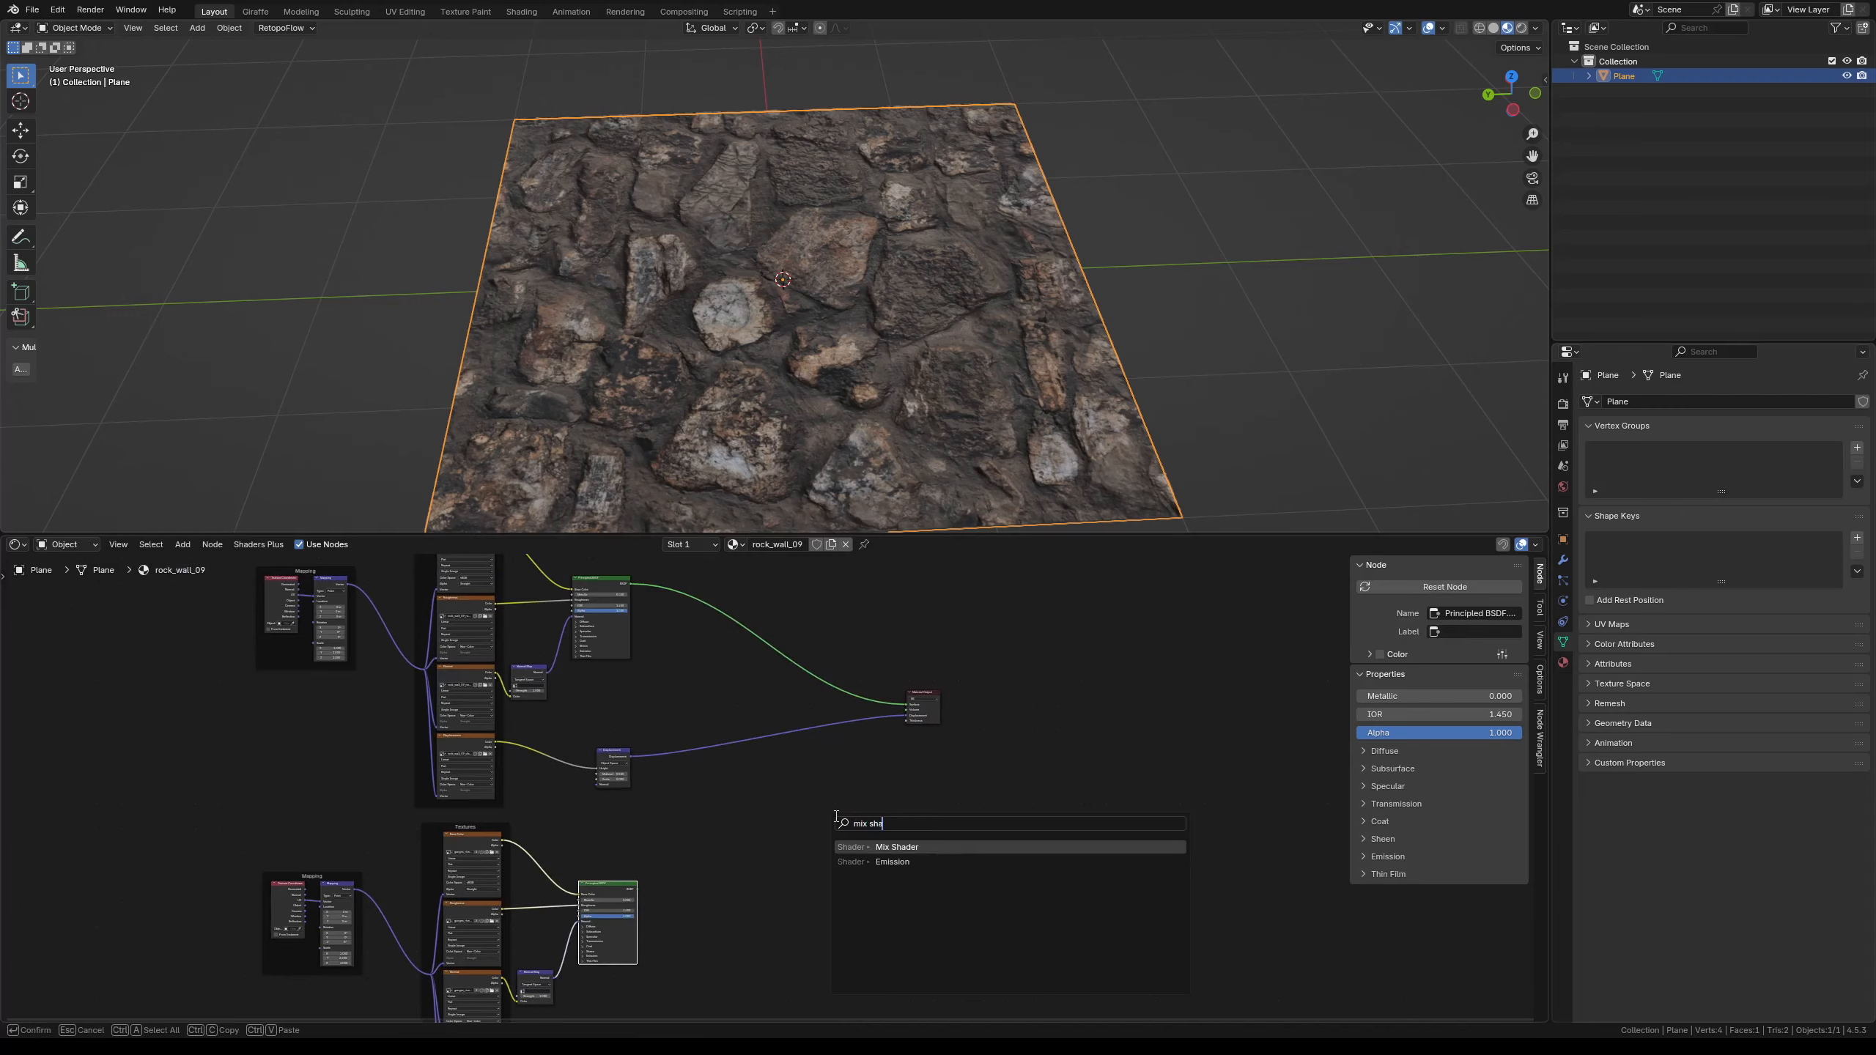
key(Return)
click(835, 816)
drag(630, 587, 837, 836)
drag(637, 891, 837, 842)
scroll(952, 869, up, 4)
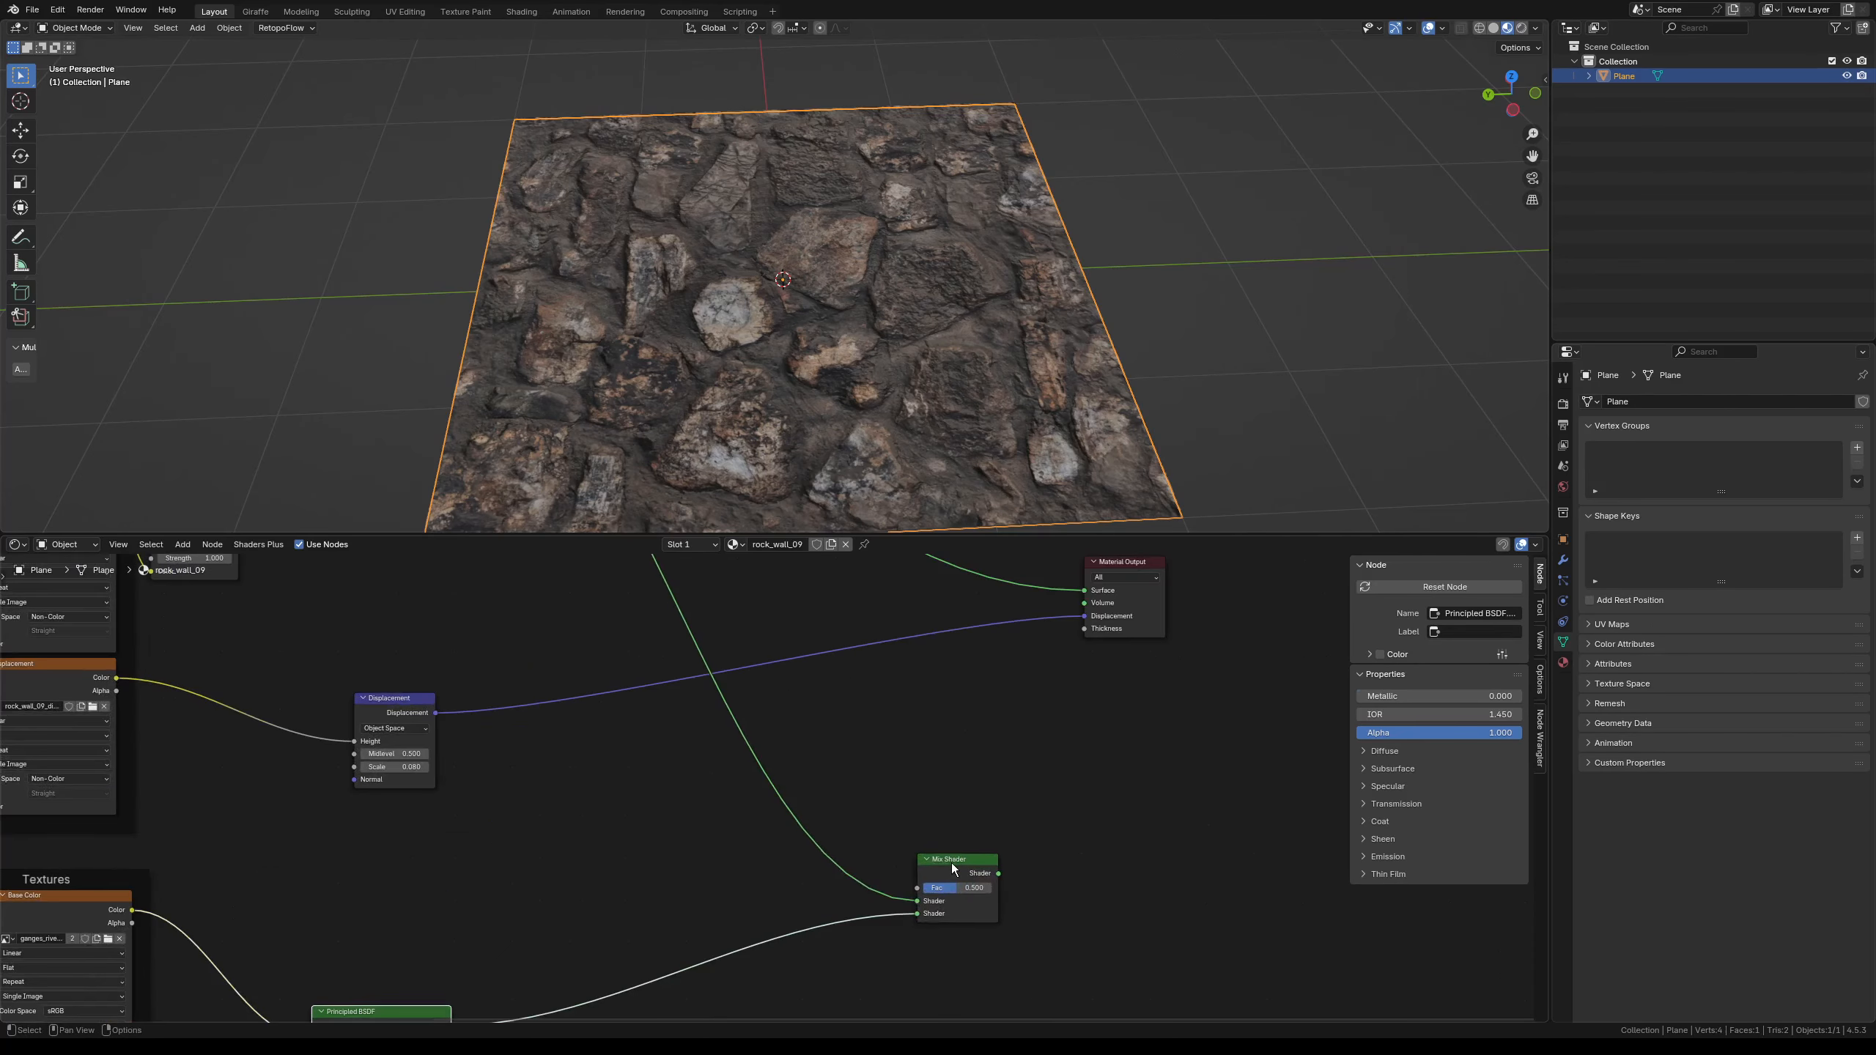
- Add a Math node below the Mix Shader and set its operation to Multiply Add
click(952, 870)
scroll(607, 767, down, 3)
drag(329, 637, 762, 852)
click(781, 828)
key(shift+a)
text(add)
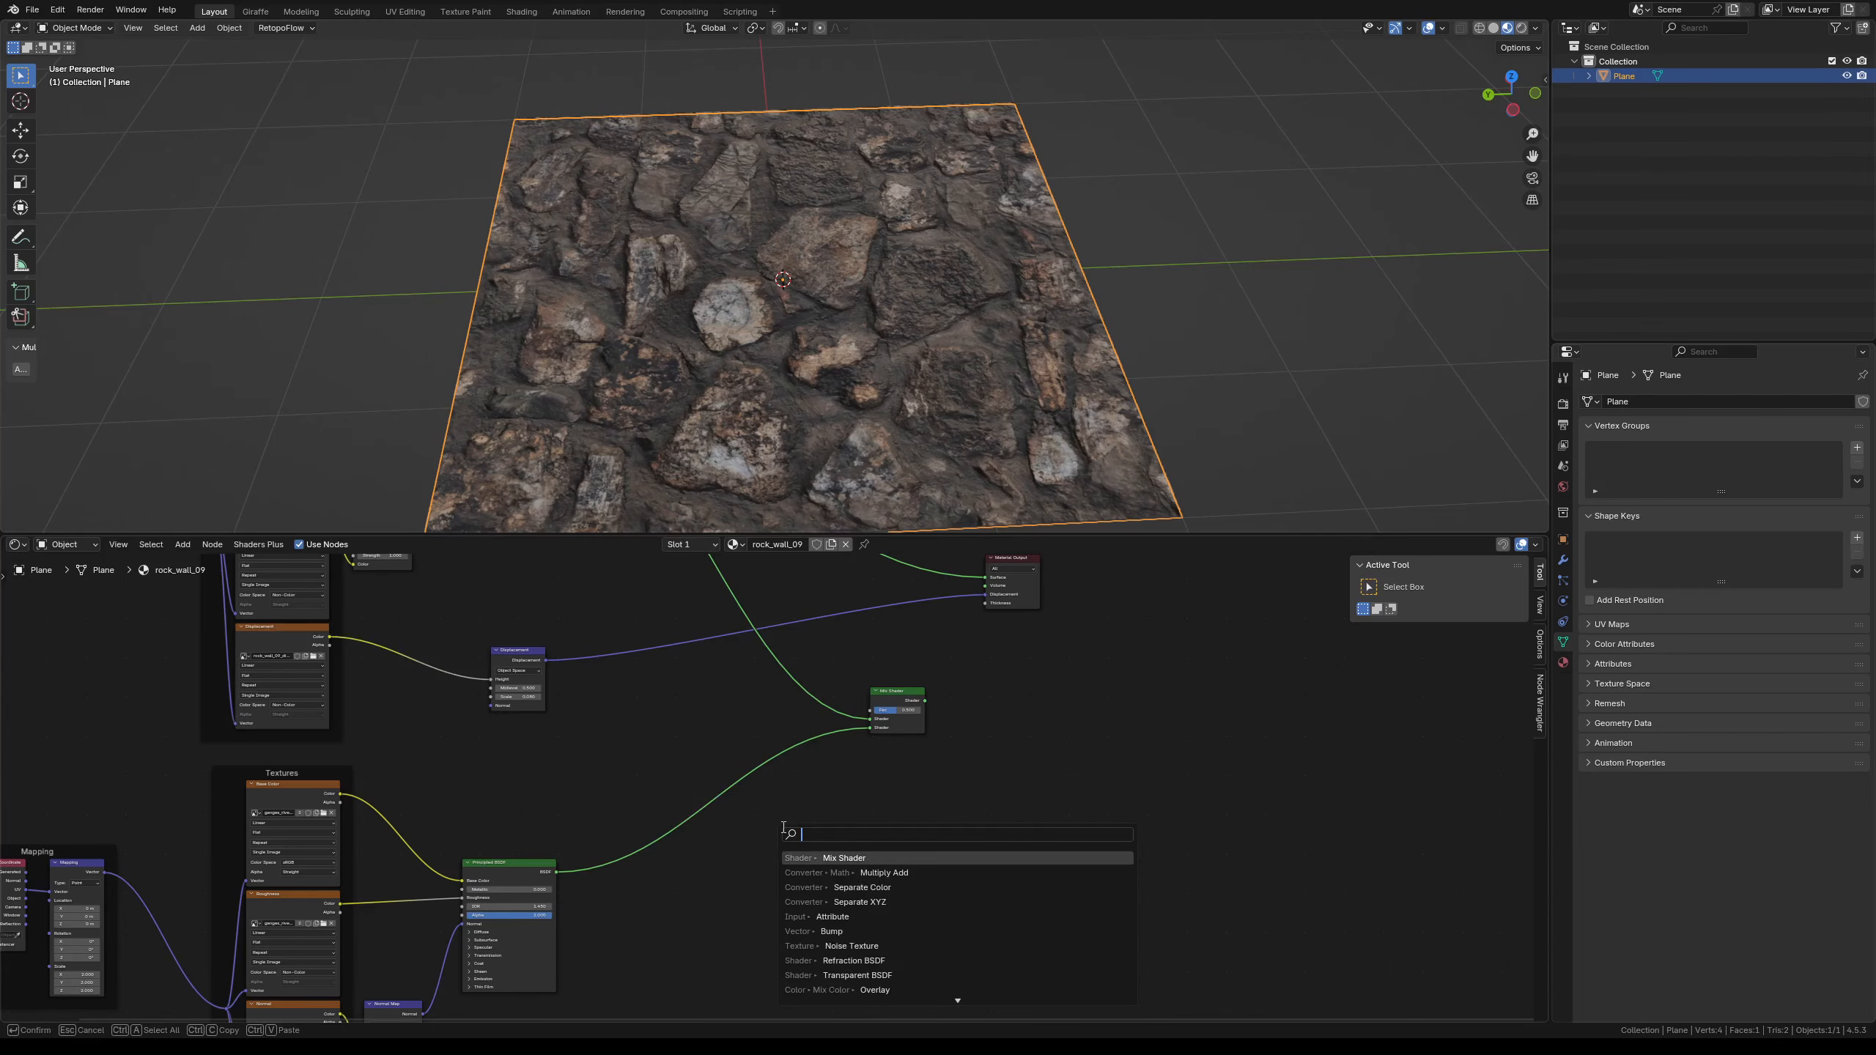
key(Return)
click(829, 856)
key(KP_Decimal)
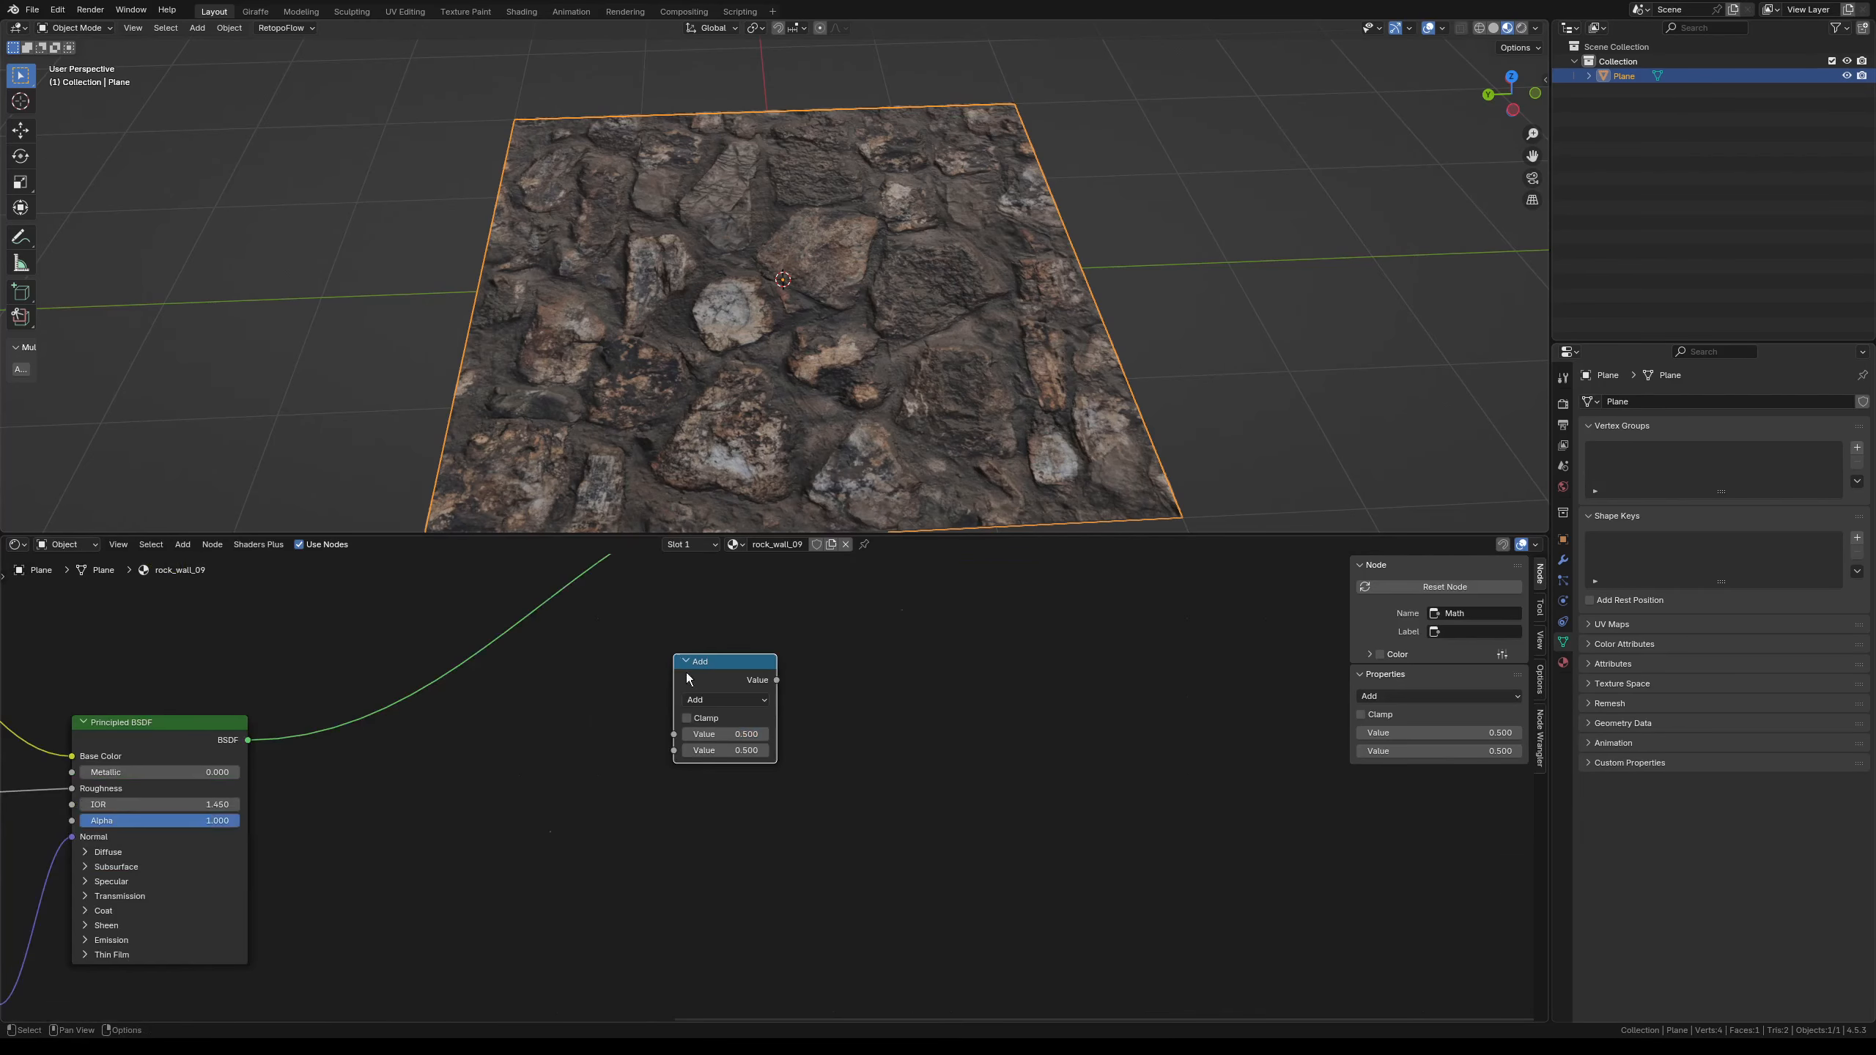
click(709, 685)
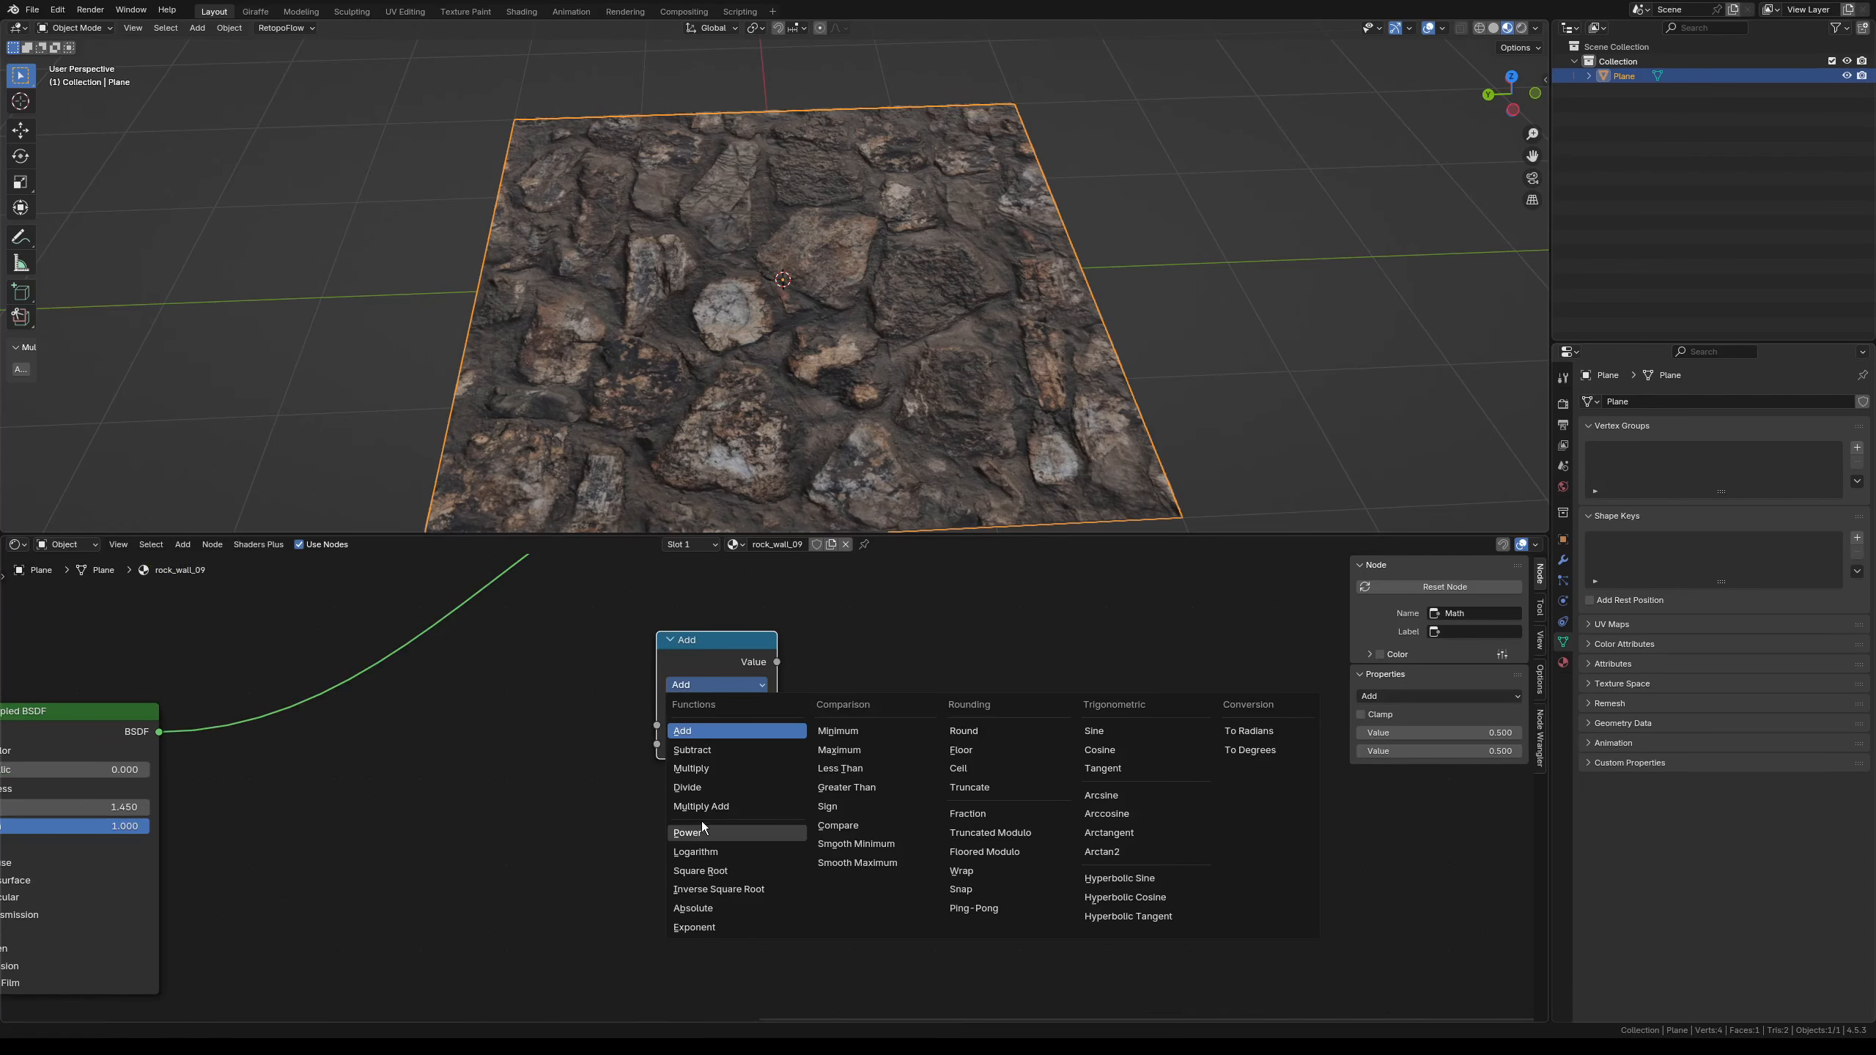
click(720, 807)
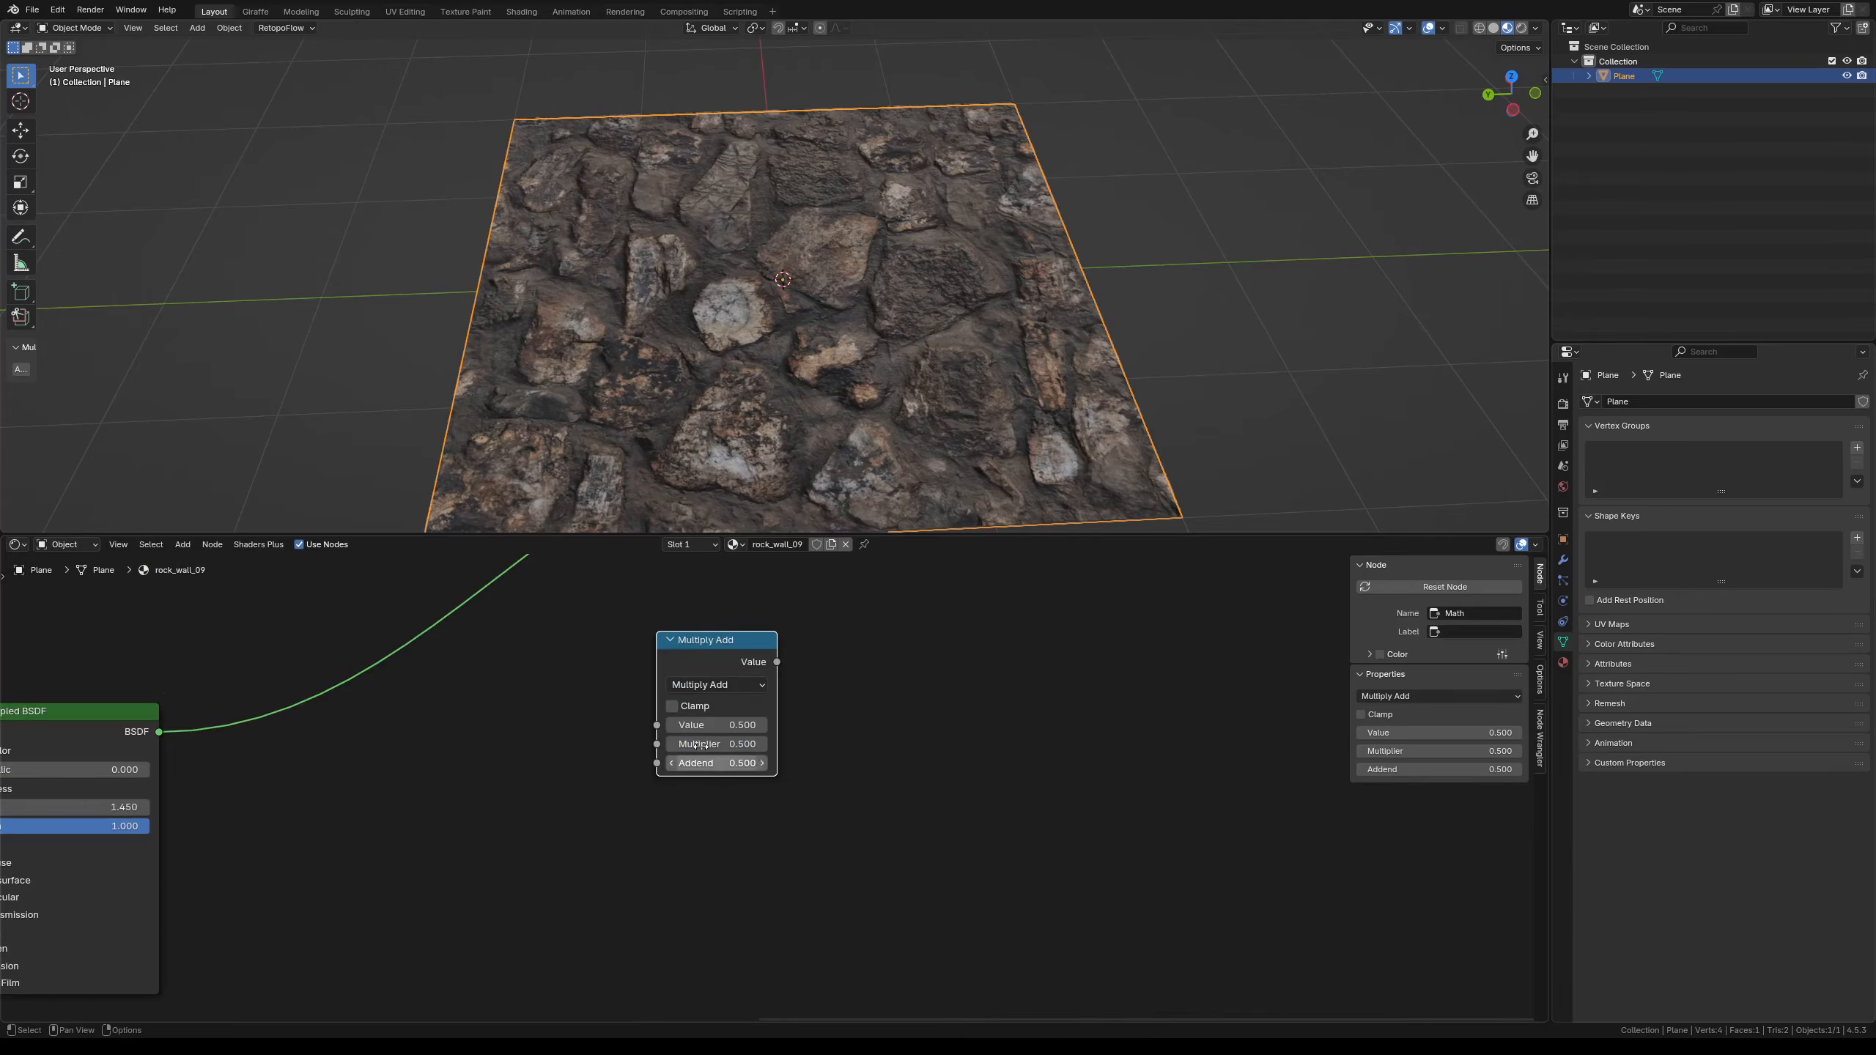
- Connect the rock wall displacement texture's Color output to the Value input of the Multiply Add node
scroll(983, 825, down, 4)
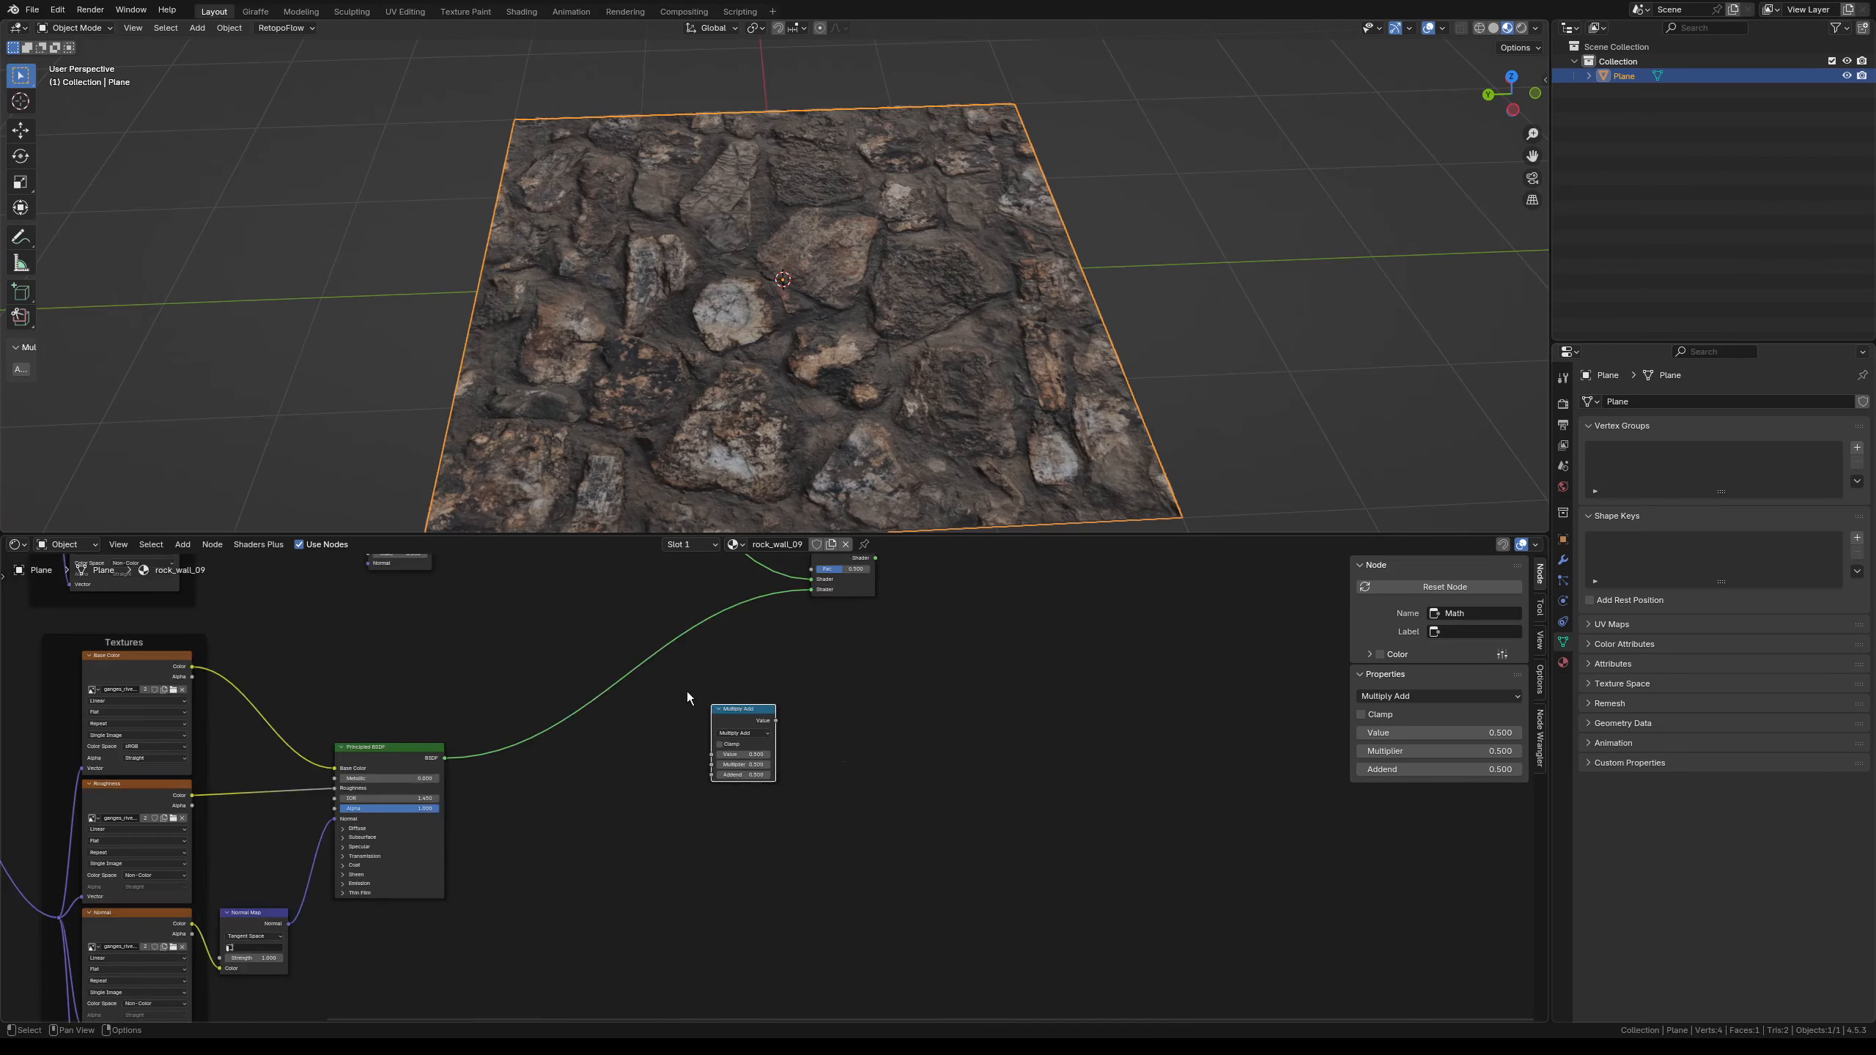
drag(303, 626, 784, 827)
scroll(783, 828, down, 3)
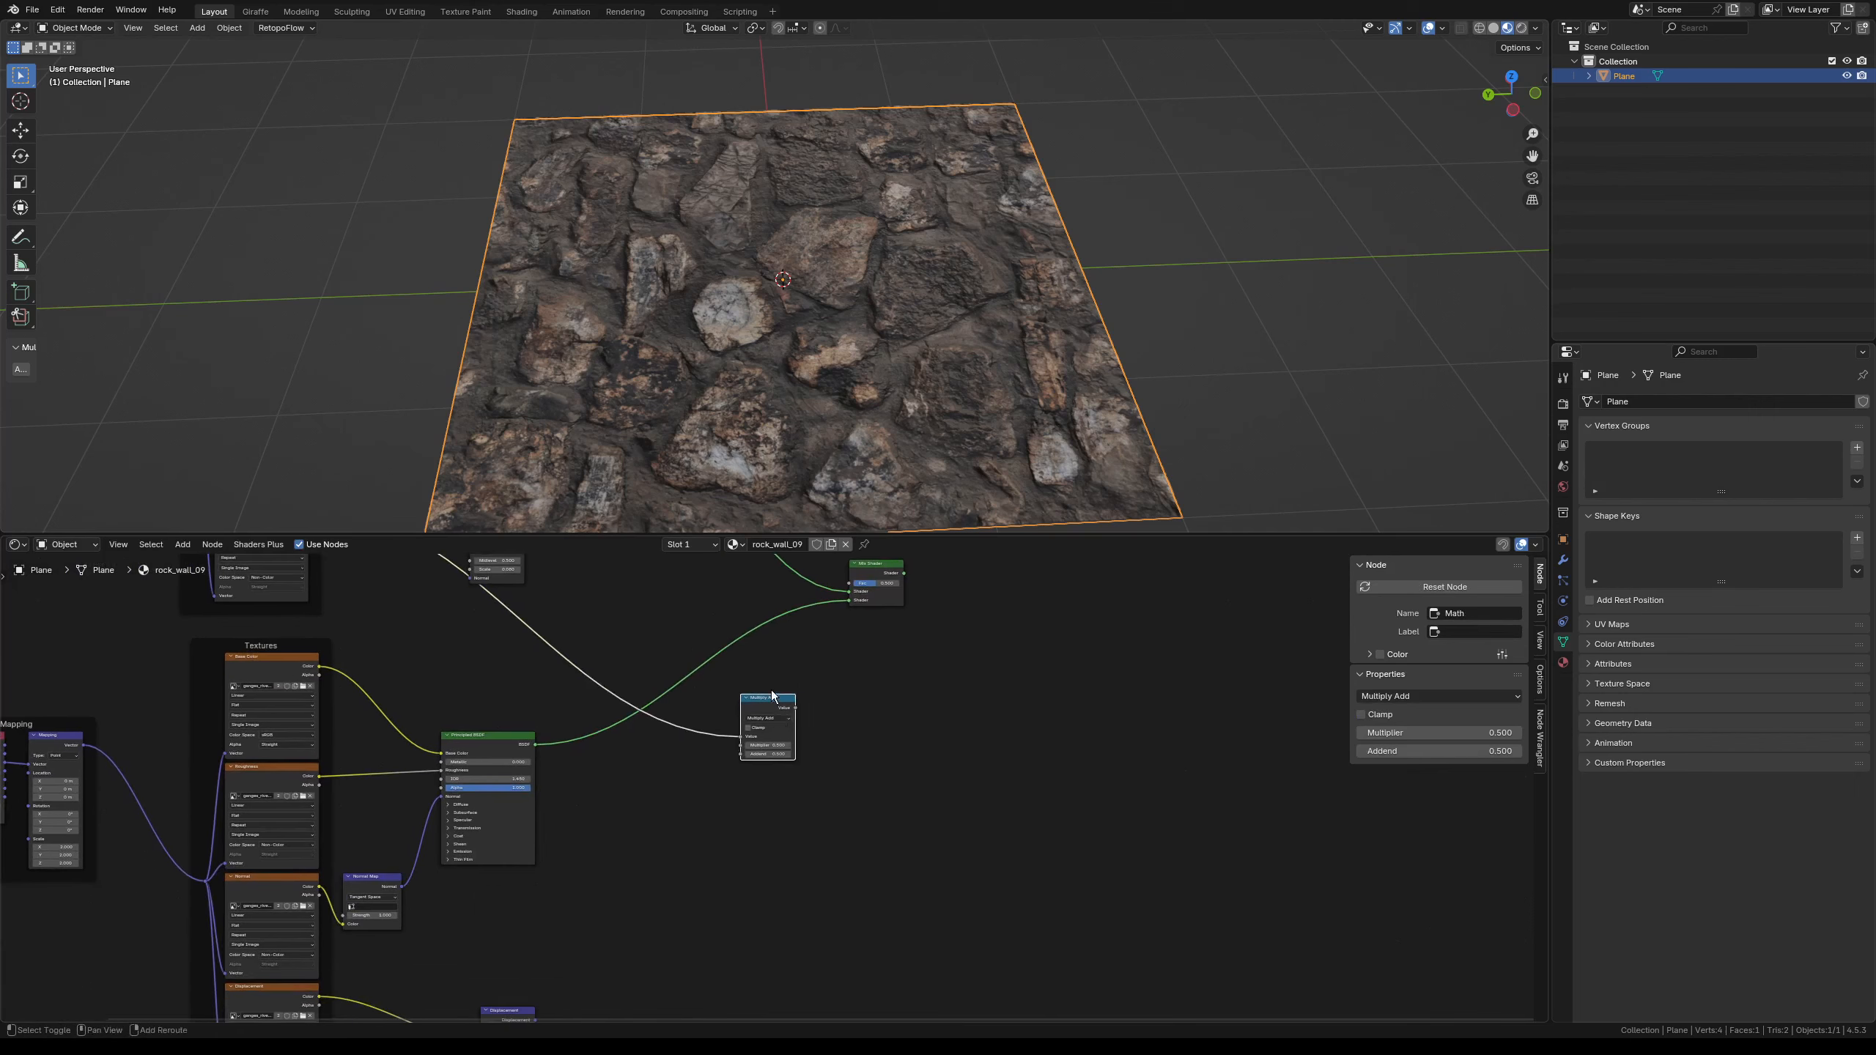
- Duplicate the Multiply Add node below the first and connect the pebble displacement texture's Color to its Value input
key(shift+d)
click(781, 822)
scroll(355, 892, down, 2)
scroll(354, 892, down, 2)
scroll(355, 892, up, 1)
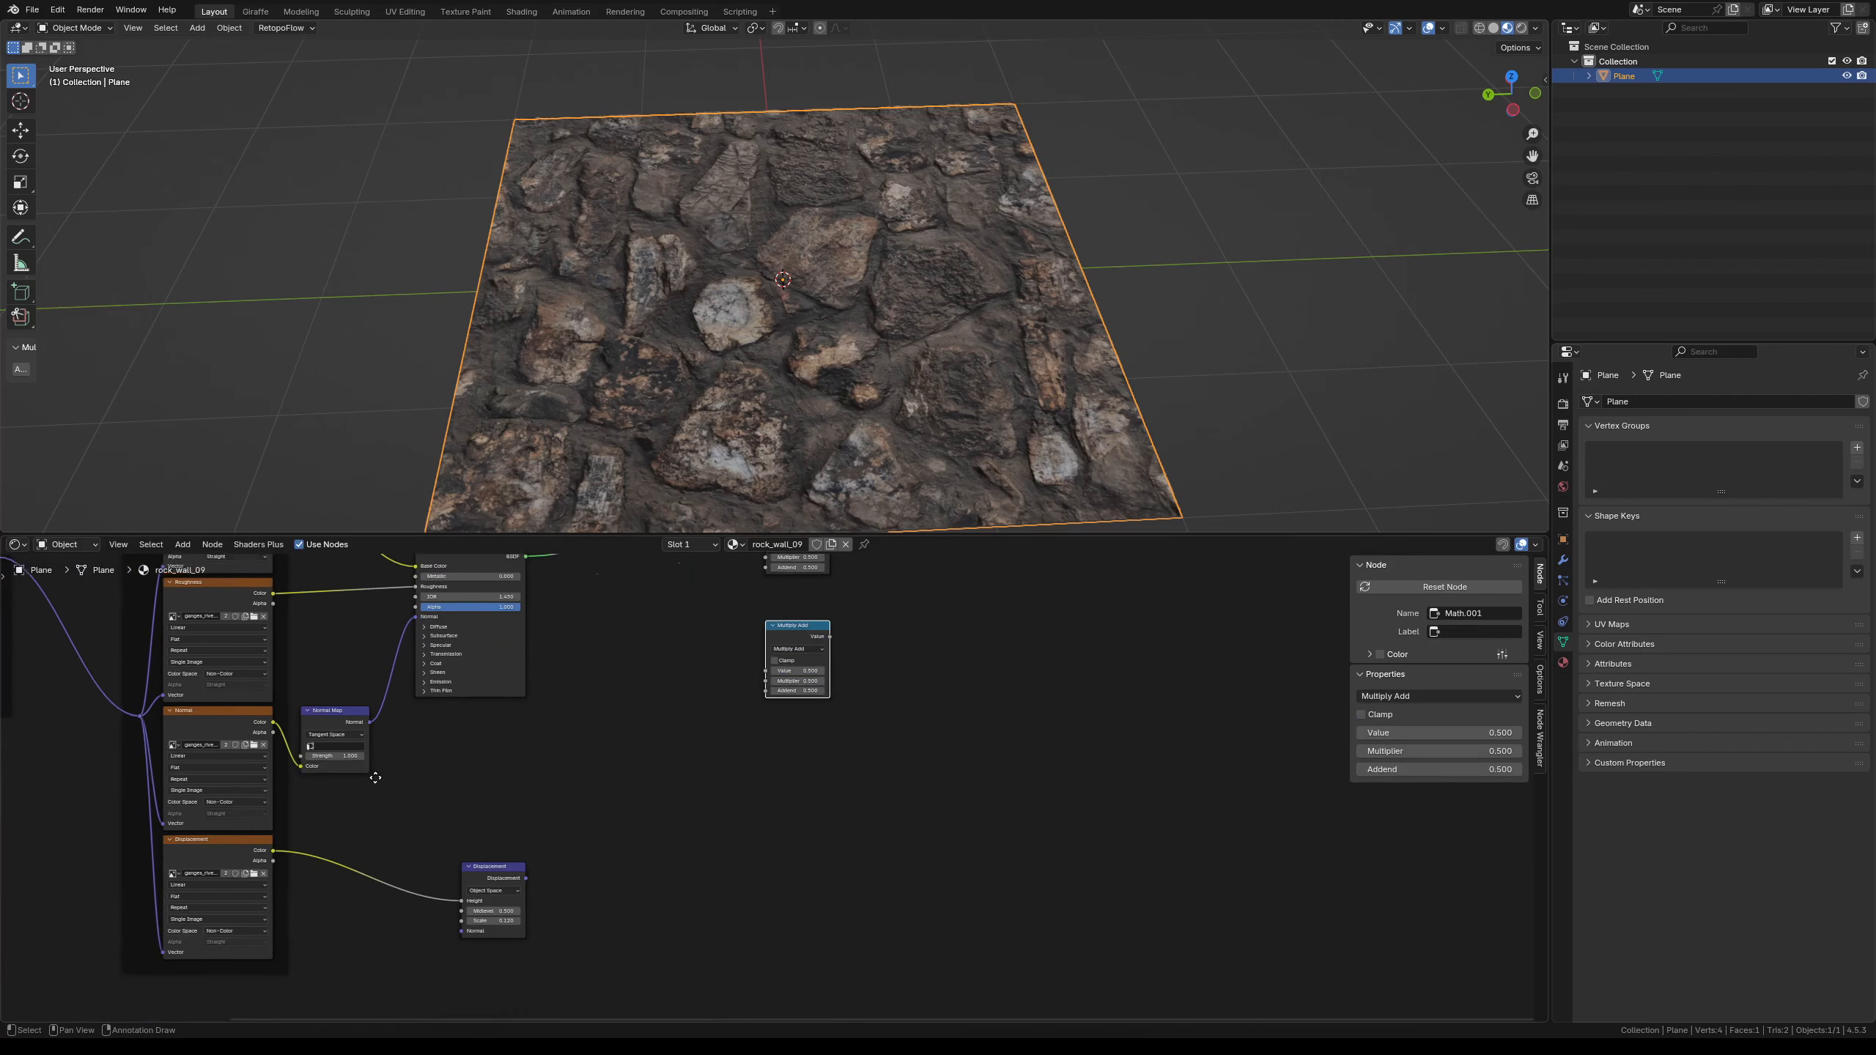
drag(272, 844, 765, 666)
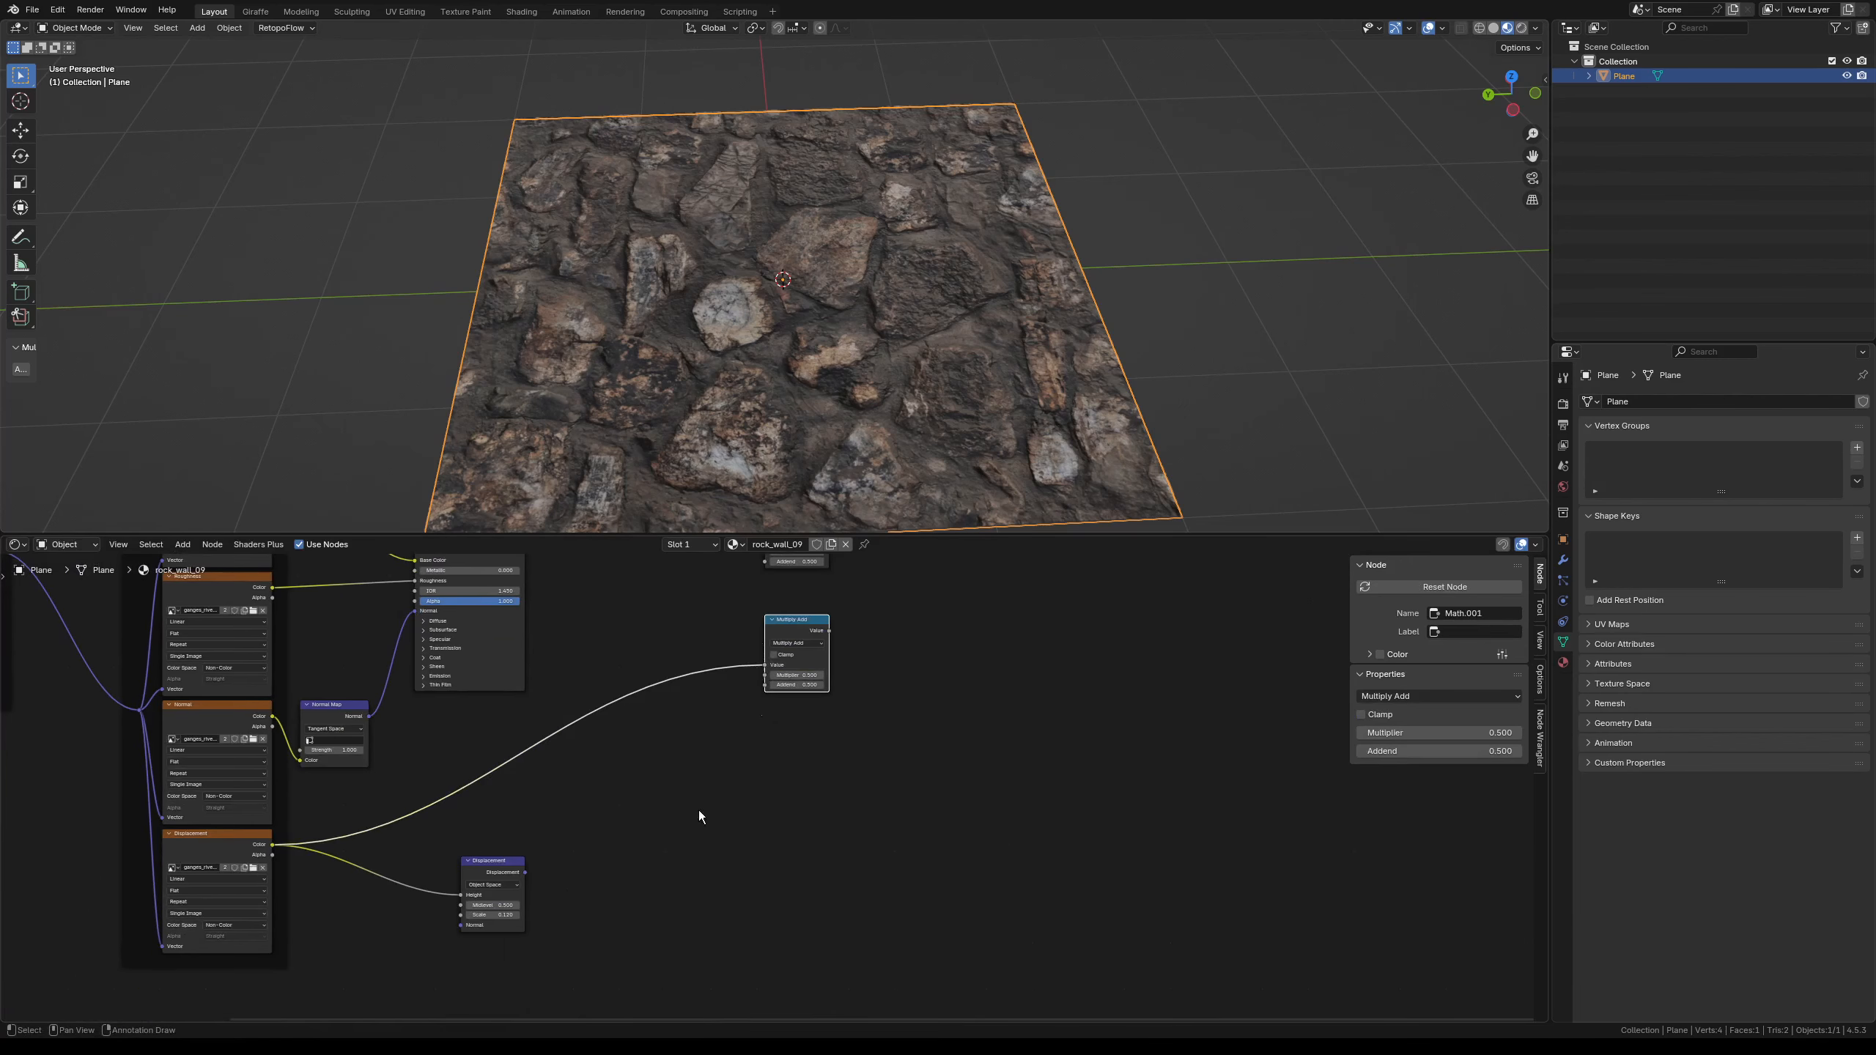
scroll(576, 910, down, 3)
scroll(745, 620, up, 2)
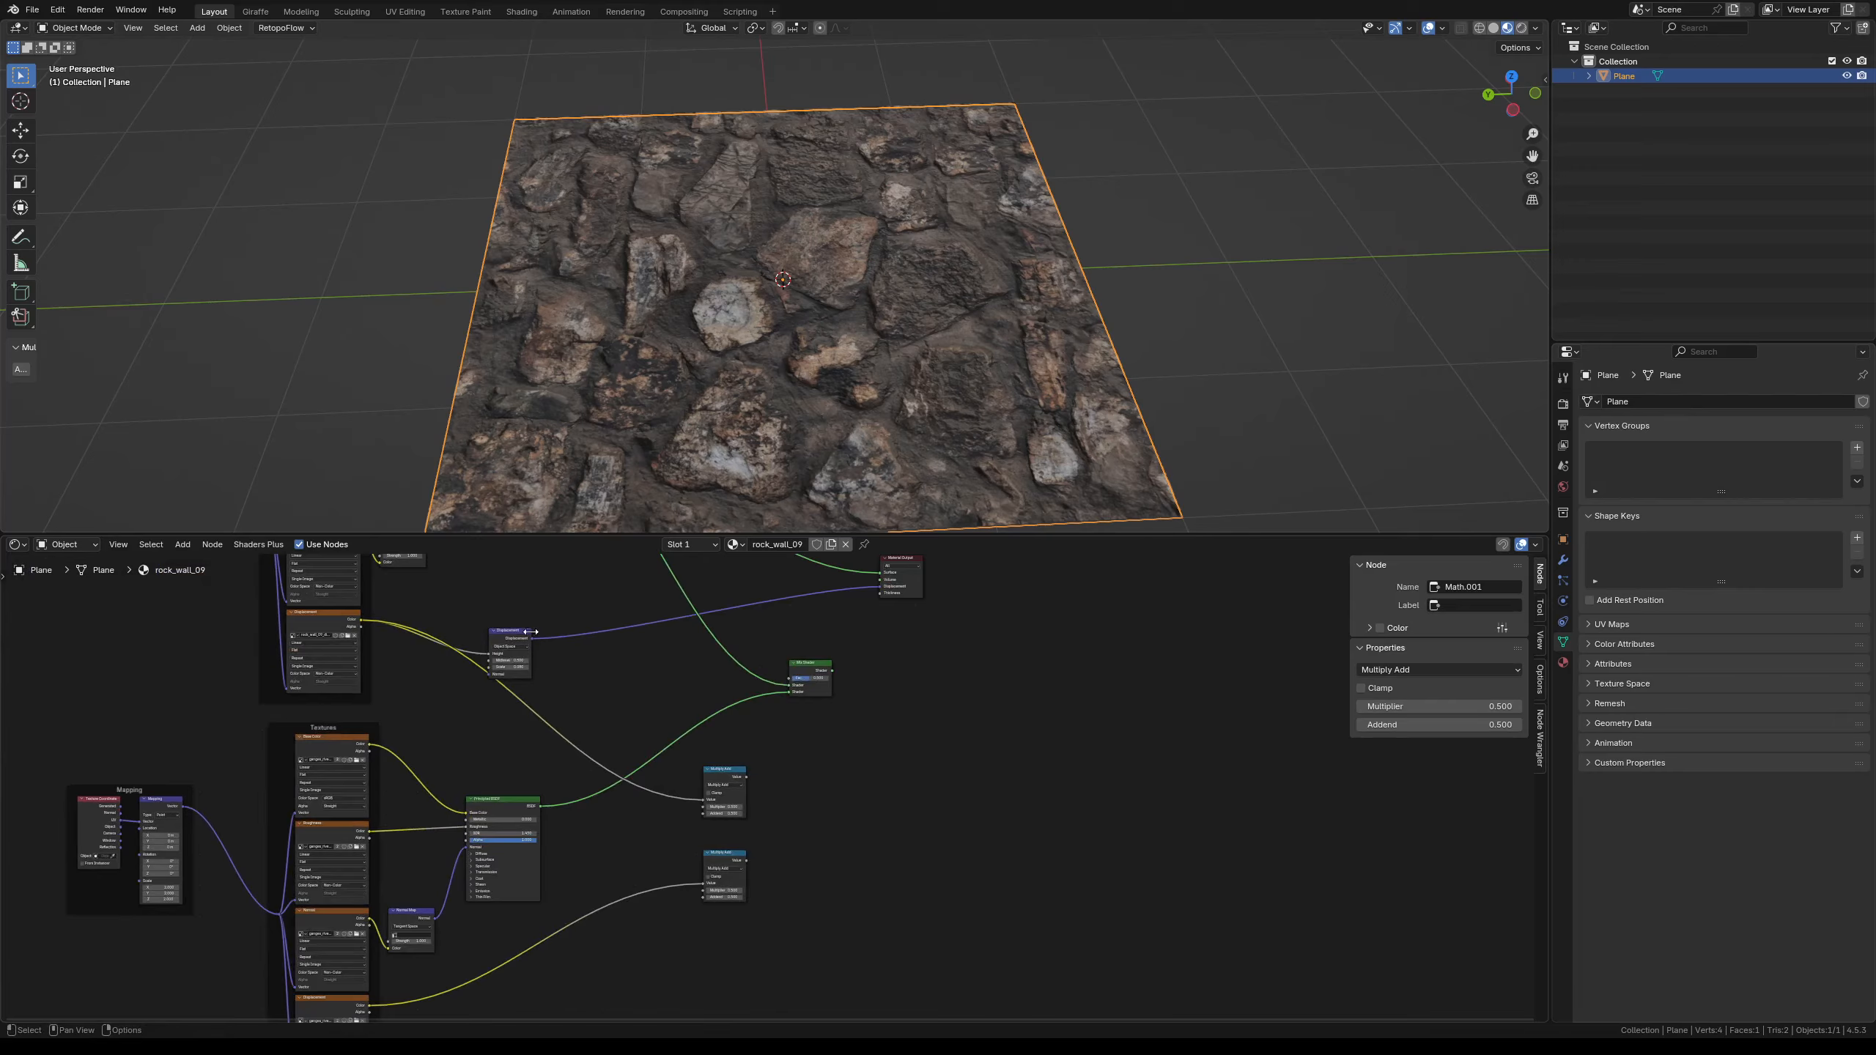
- Move the rock wall's Displacement node next to the Mix Shader and shift the Material Output node farther along
click(497, 639)
drag(496, 642, 869, 705)
middle_drag(927, 671, 832, 804)
scroll(832, 804, up, 5)
click(745, 623)
drag(744, 623, 1018, 707)
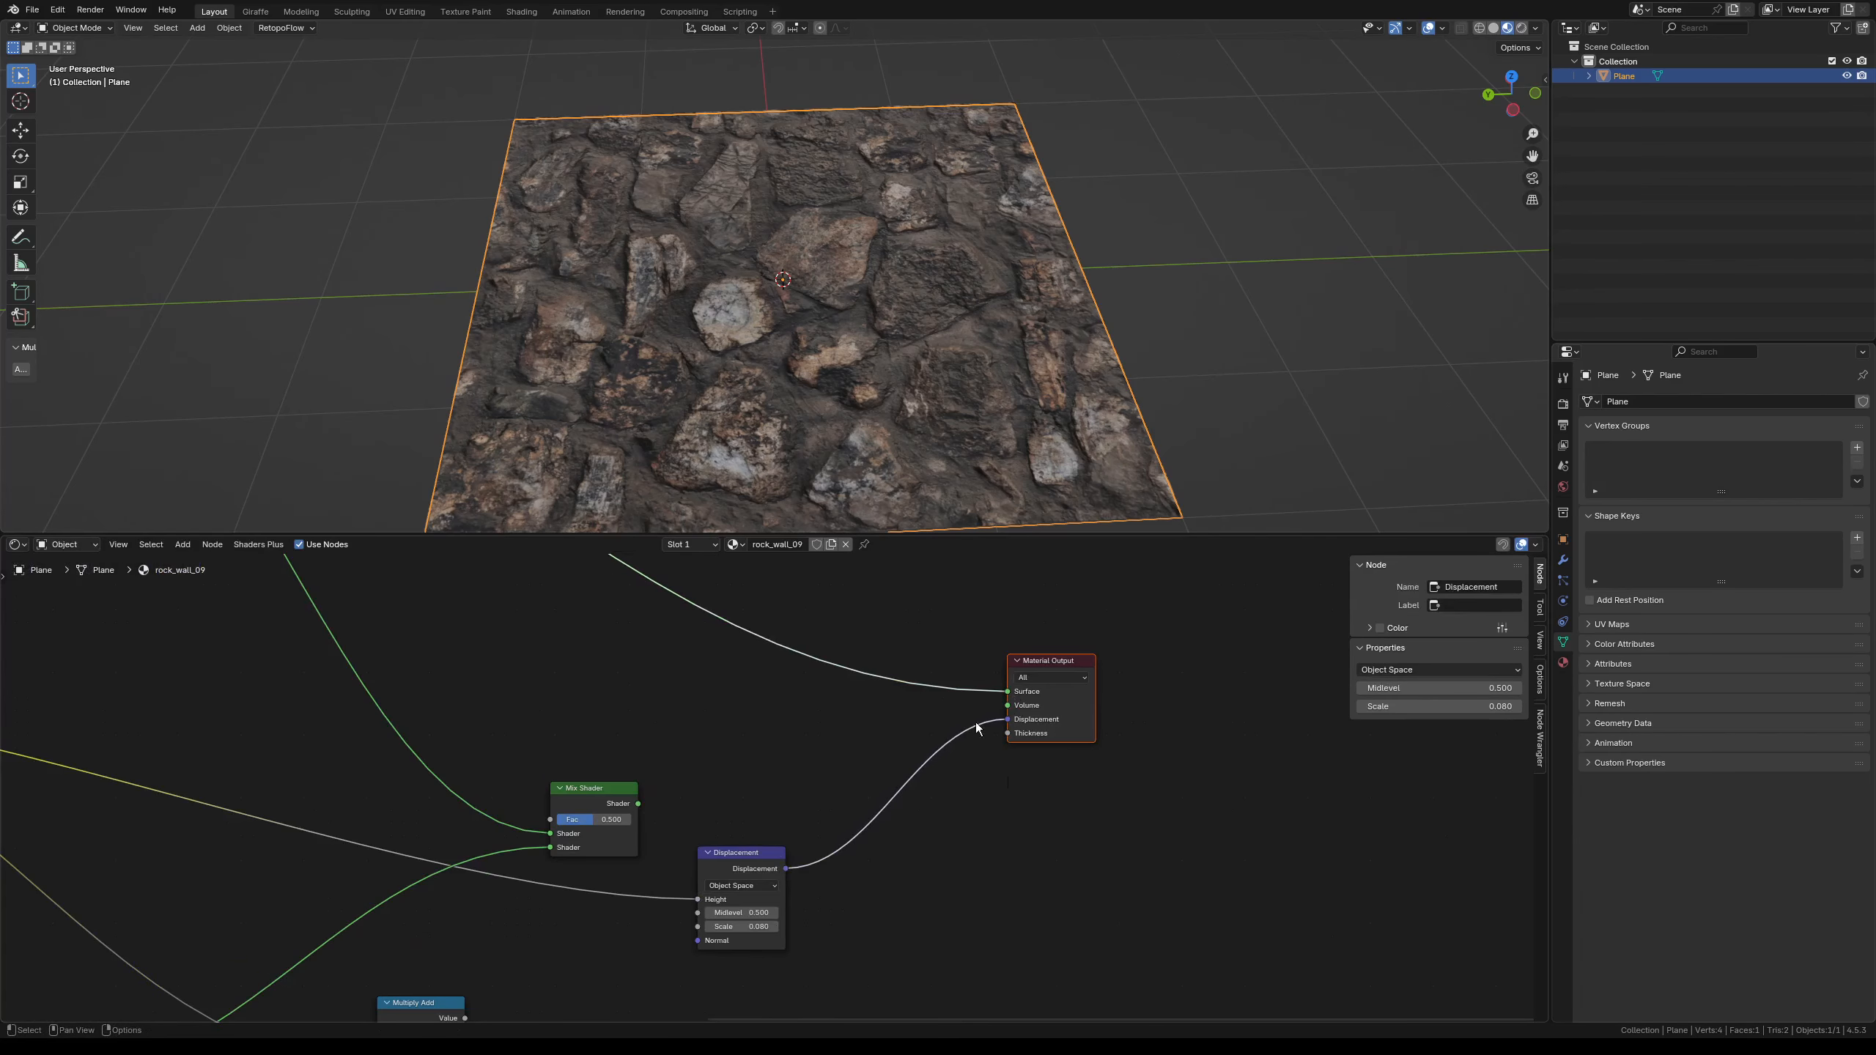
- Stack the Displacement node below the Mix Shader and connect the Mix Shader's output to the Material Output's Surface
scroll(858, 833, down, 2)
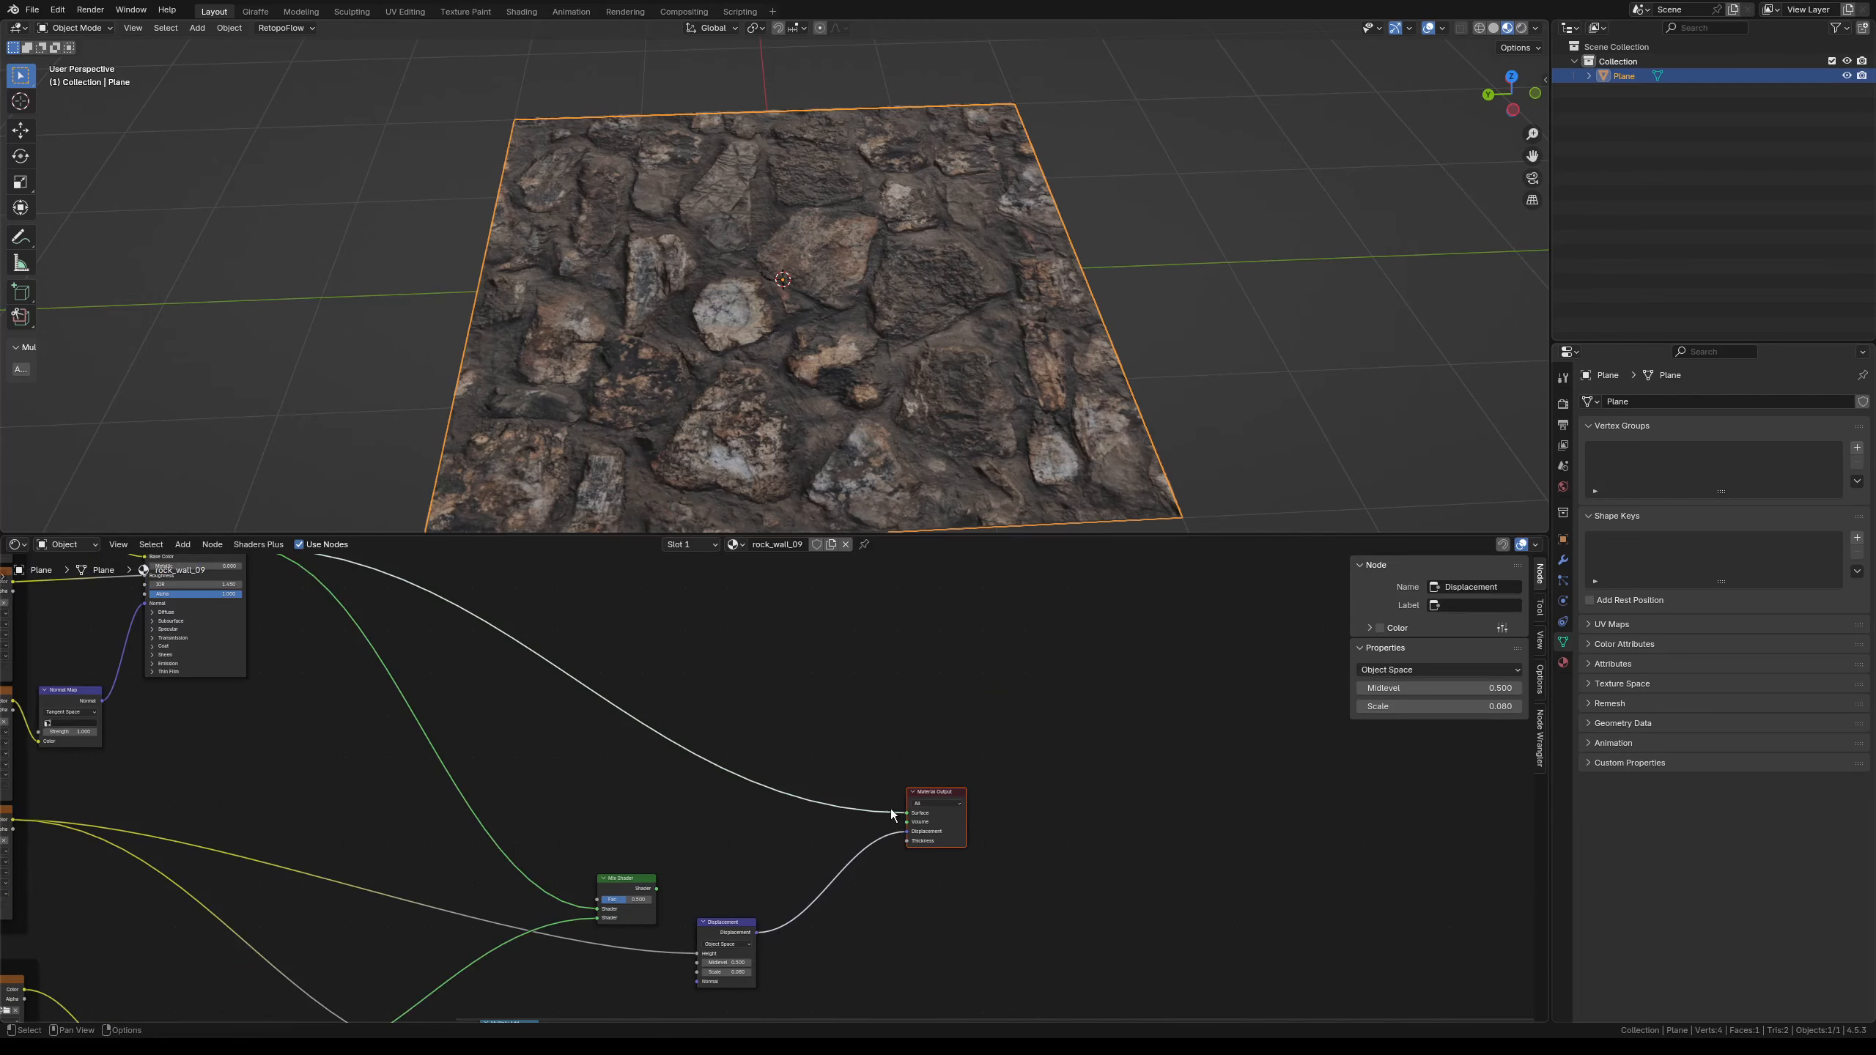
middle_drag(679, 882, 788, 735)
scroll(788, 735, up, 1)
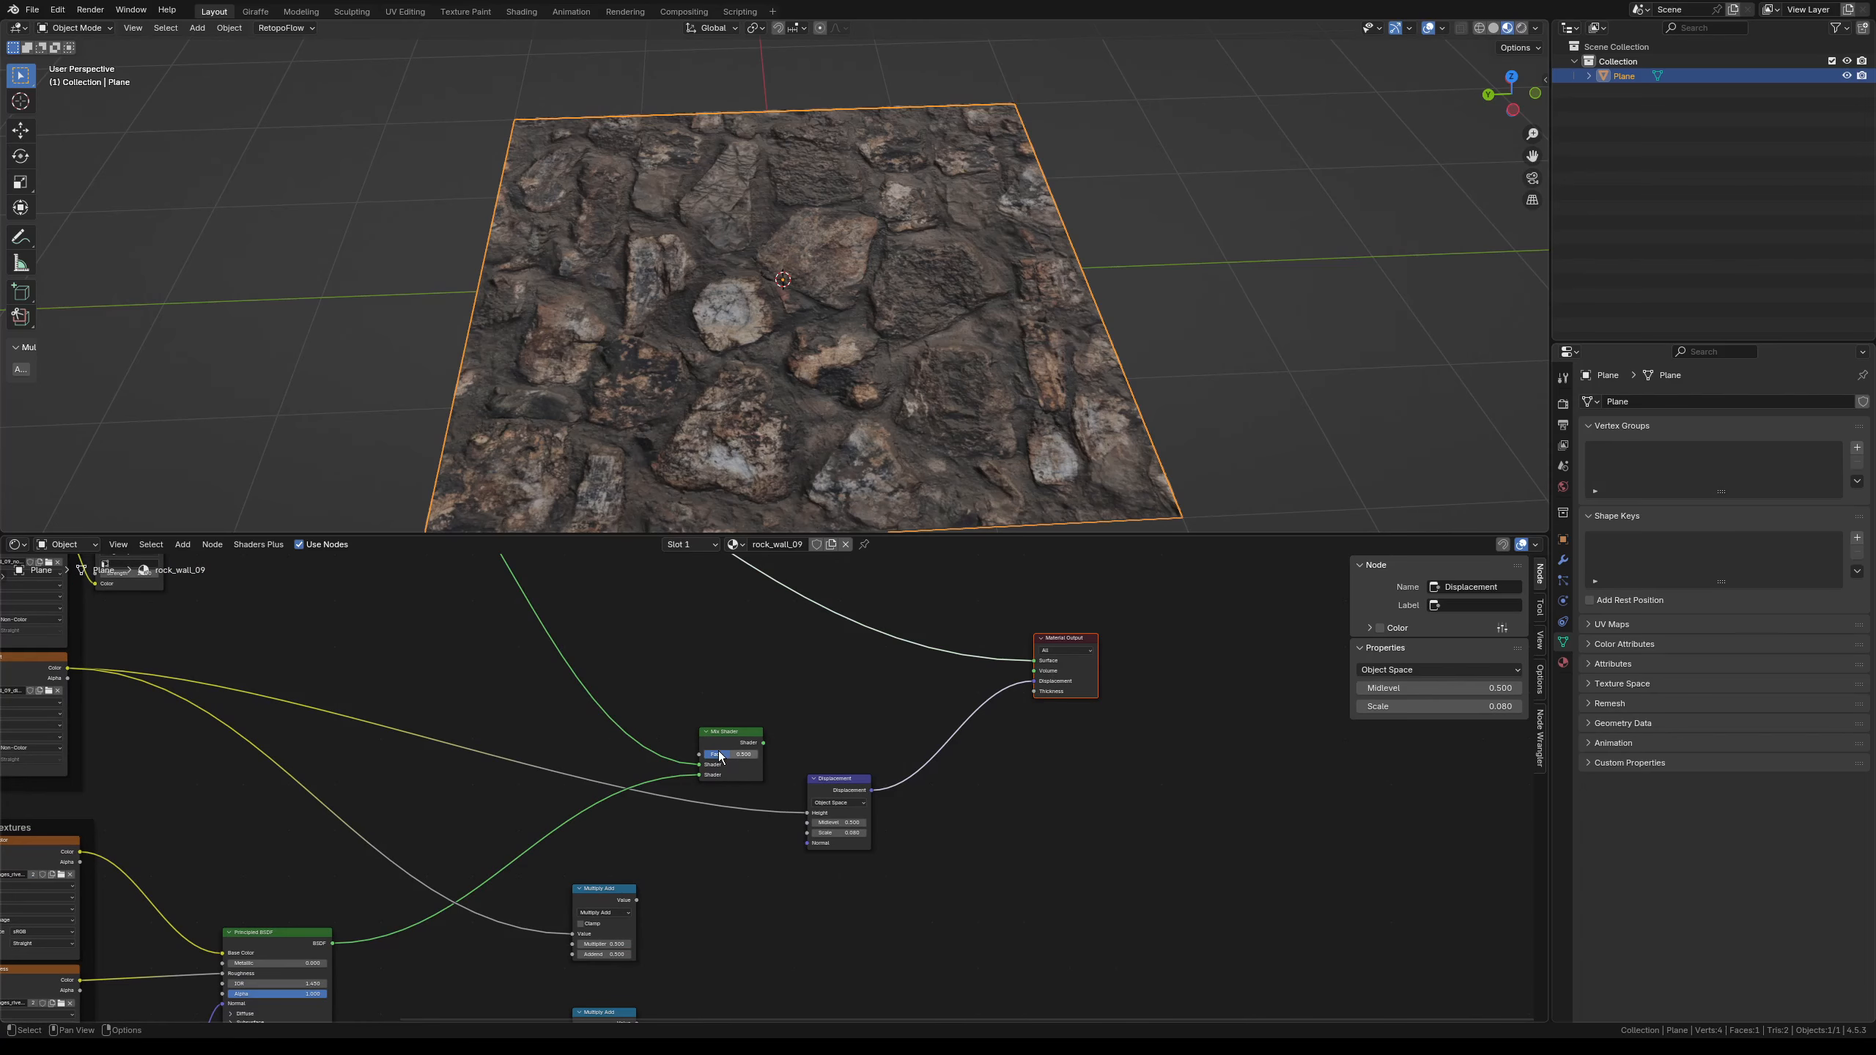
middle_drag(754, 751, 725, 666)
scroll(785, 804, up, 1)
drag(808, 671, 970, 784)
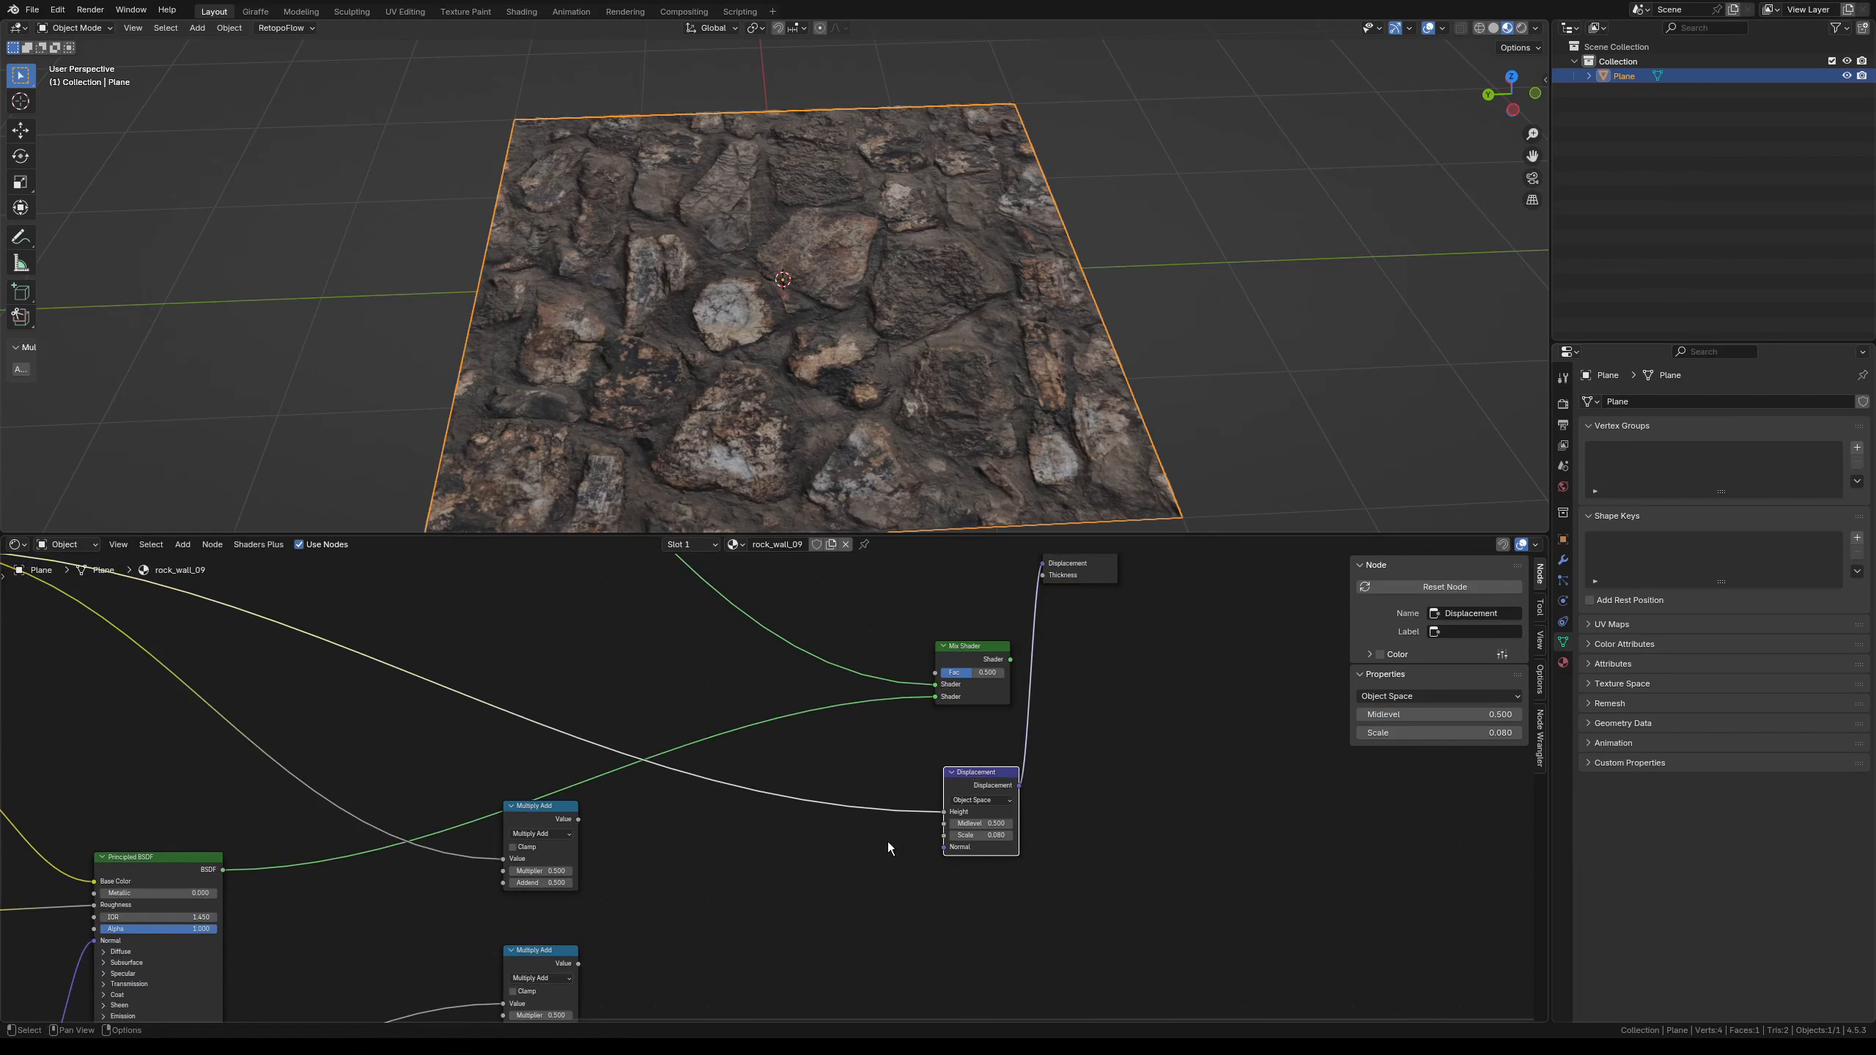
click(976, 666)
drag(977, 666, 1033, 597)
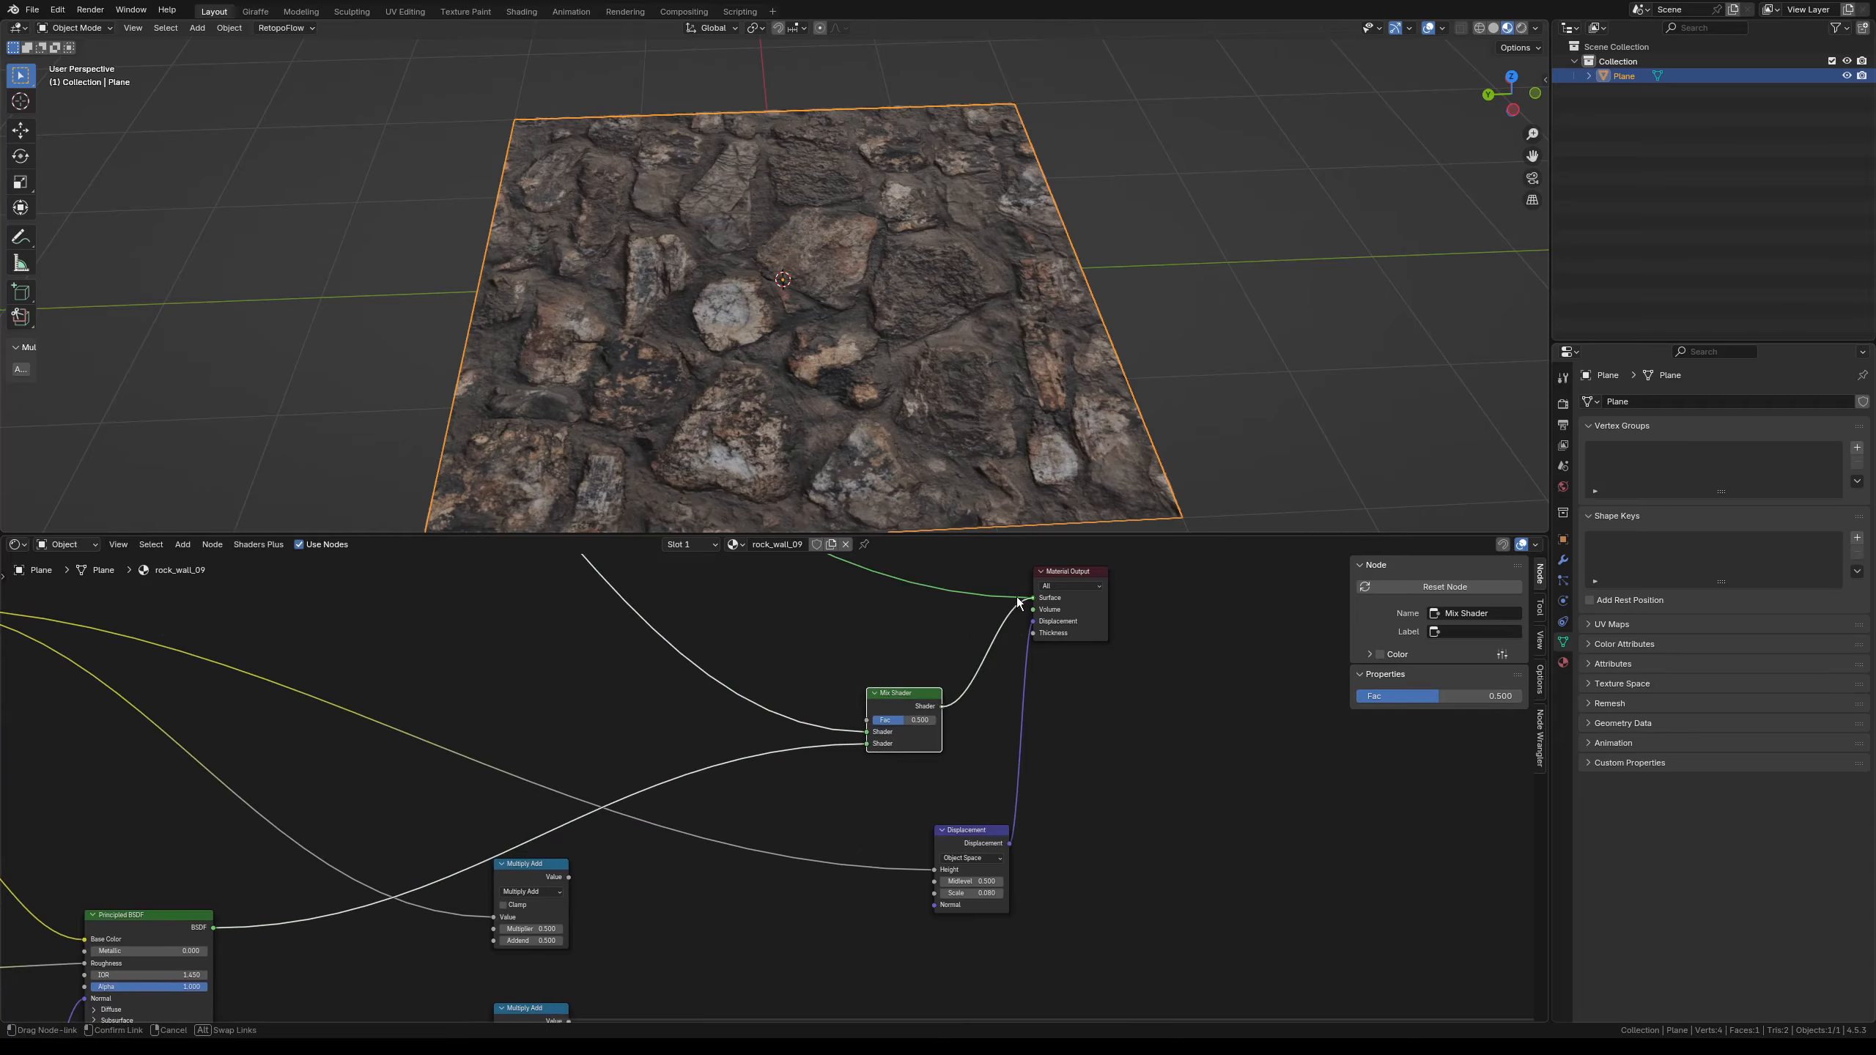
- Add a Maximum math node between the two Multiply Add nodes and the Displacement node
middle_drag(716, 906, 842, 725)
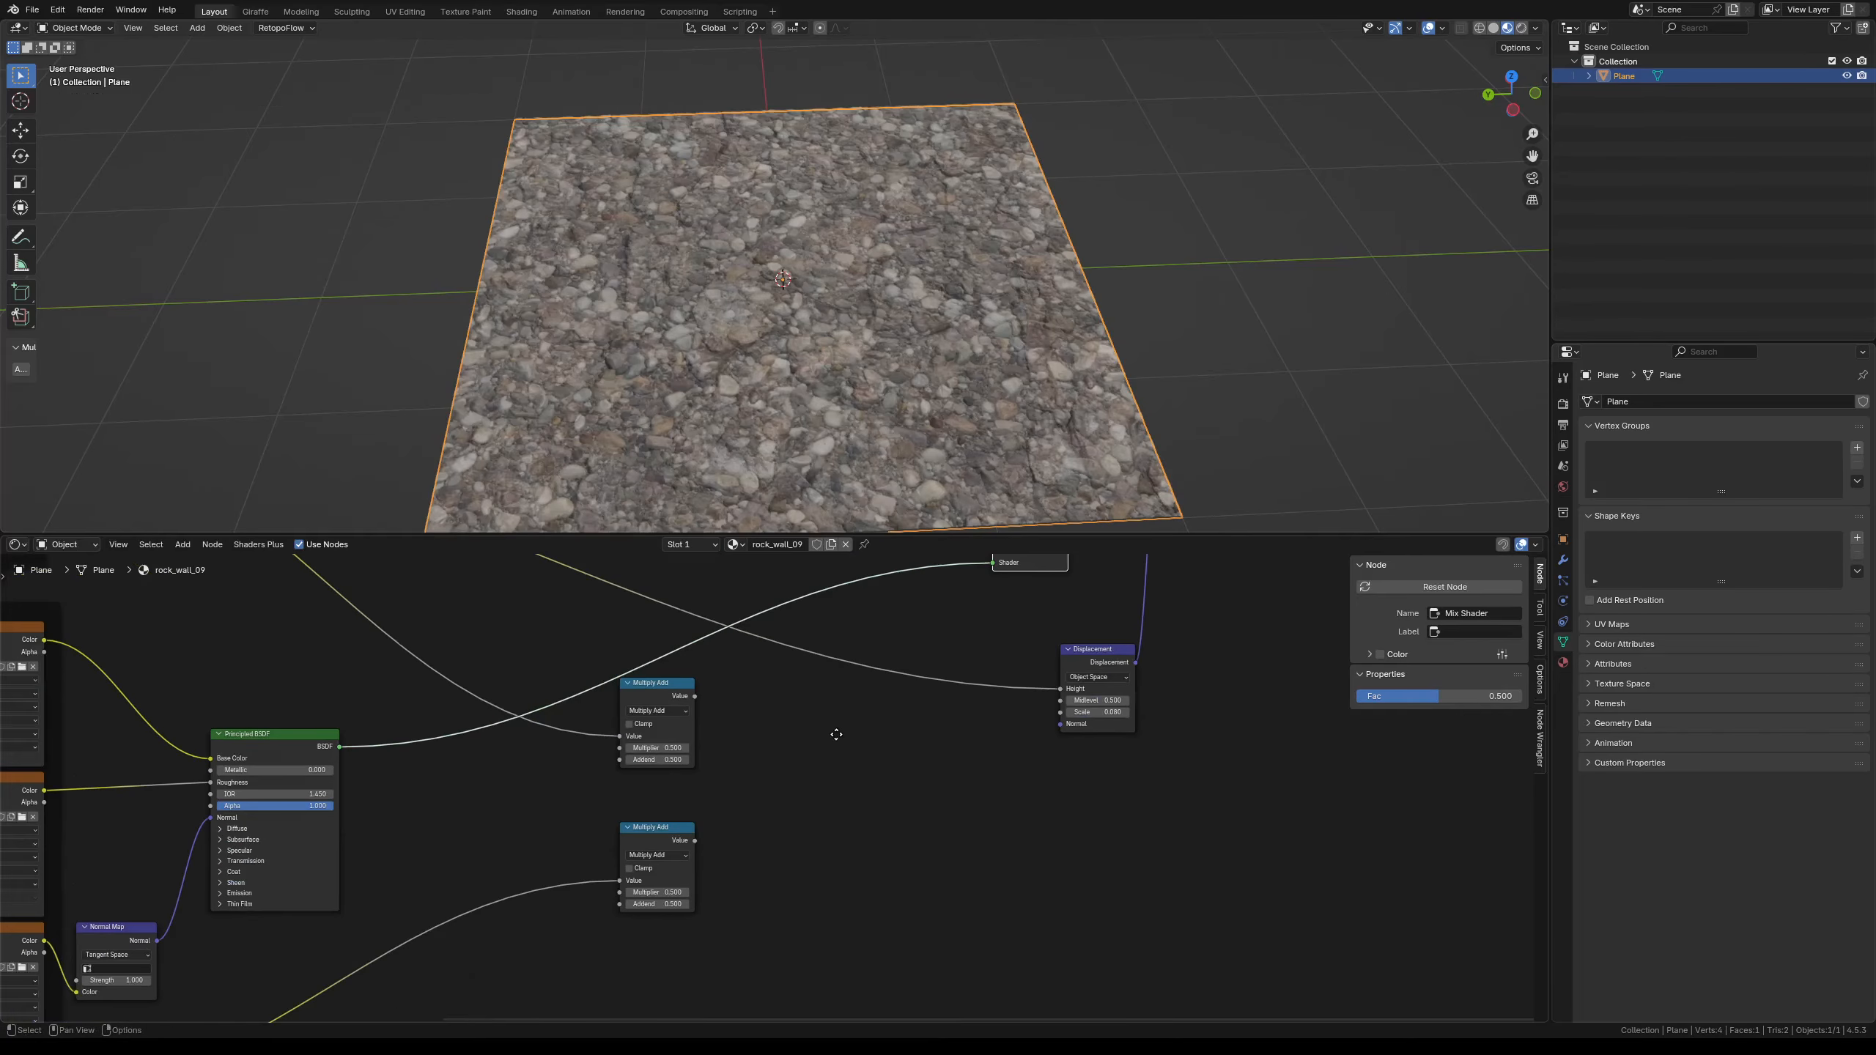
mouse_move(586, 816)
middle_down()
mouse_move(649, 769)
mouse_move(595, 825)
mouse_move(576, 816)
middle_up()
scroll(706, 791, down, 1)
scroll(706, 789, up, 2)
key(shift+a)
click(826, 830)
text(max)
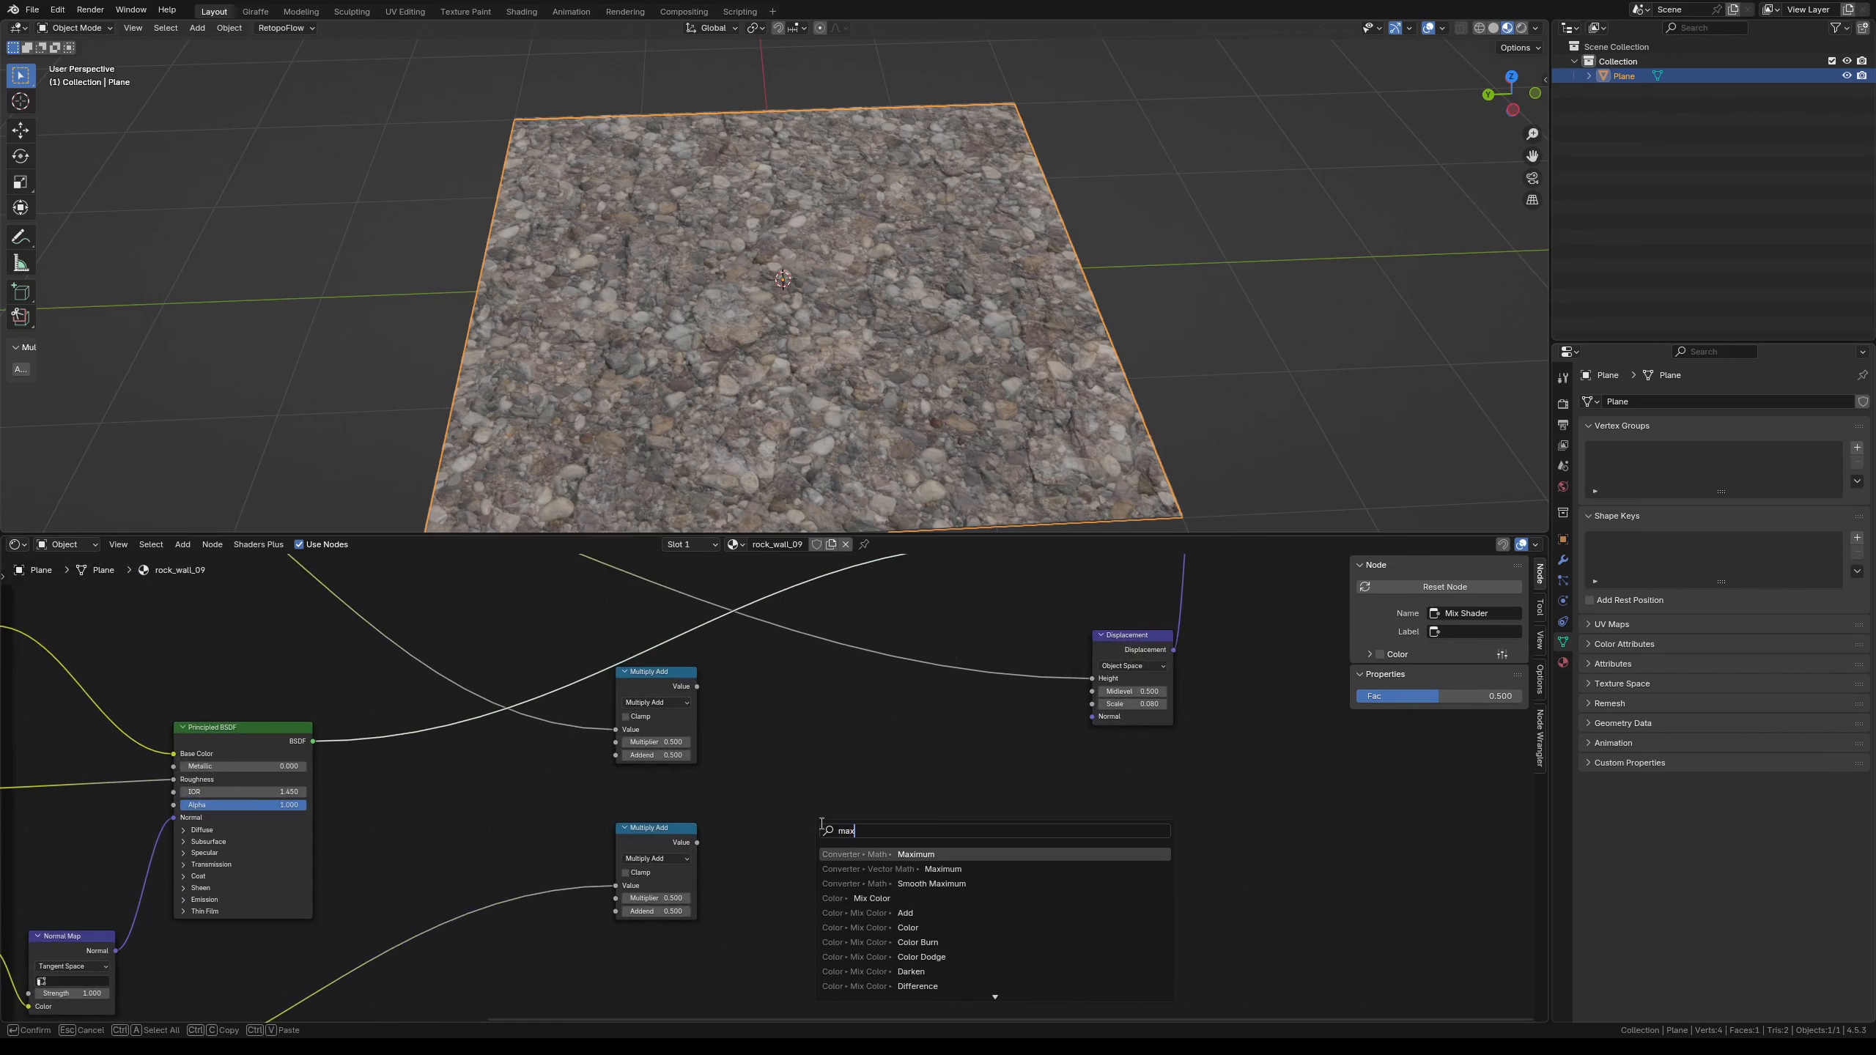
key(Return)
click(846, 745)
scroll(848, 751, up, 2)
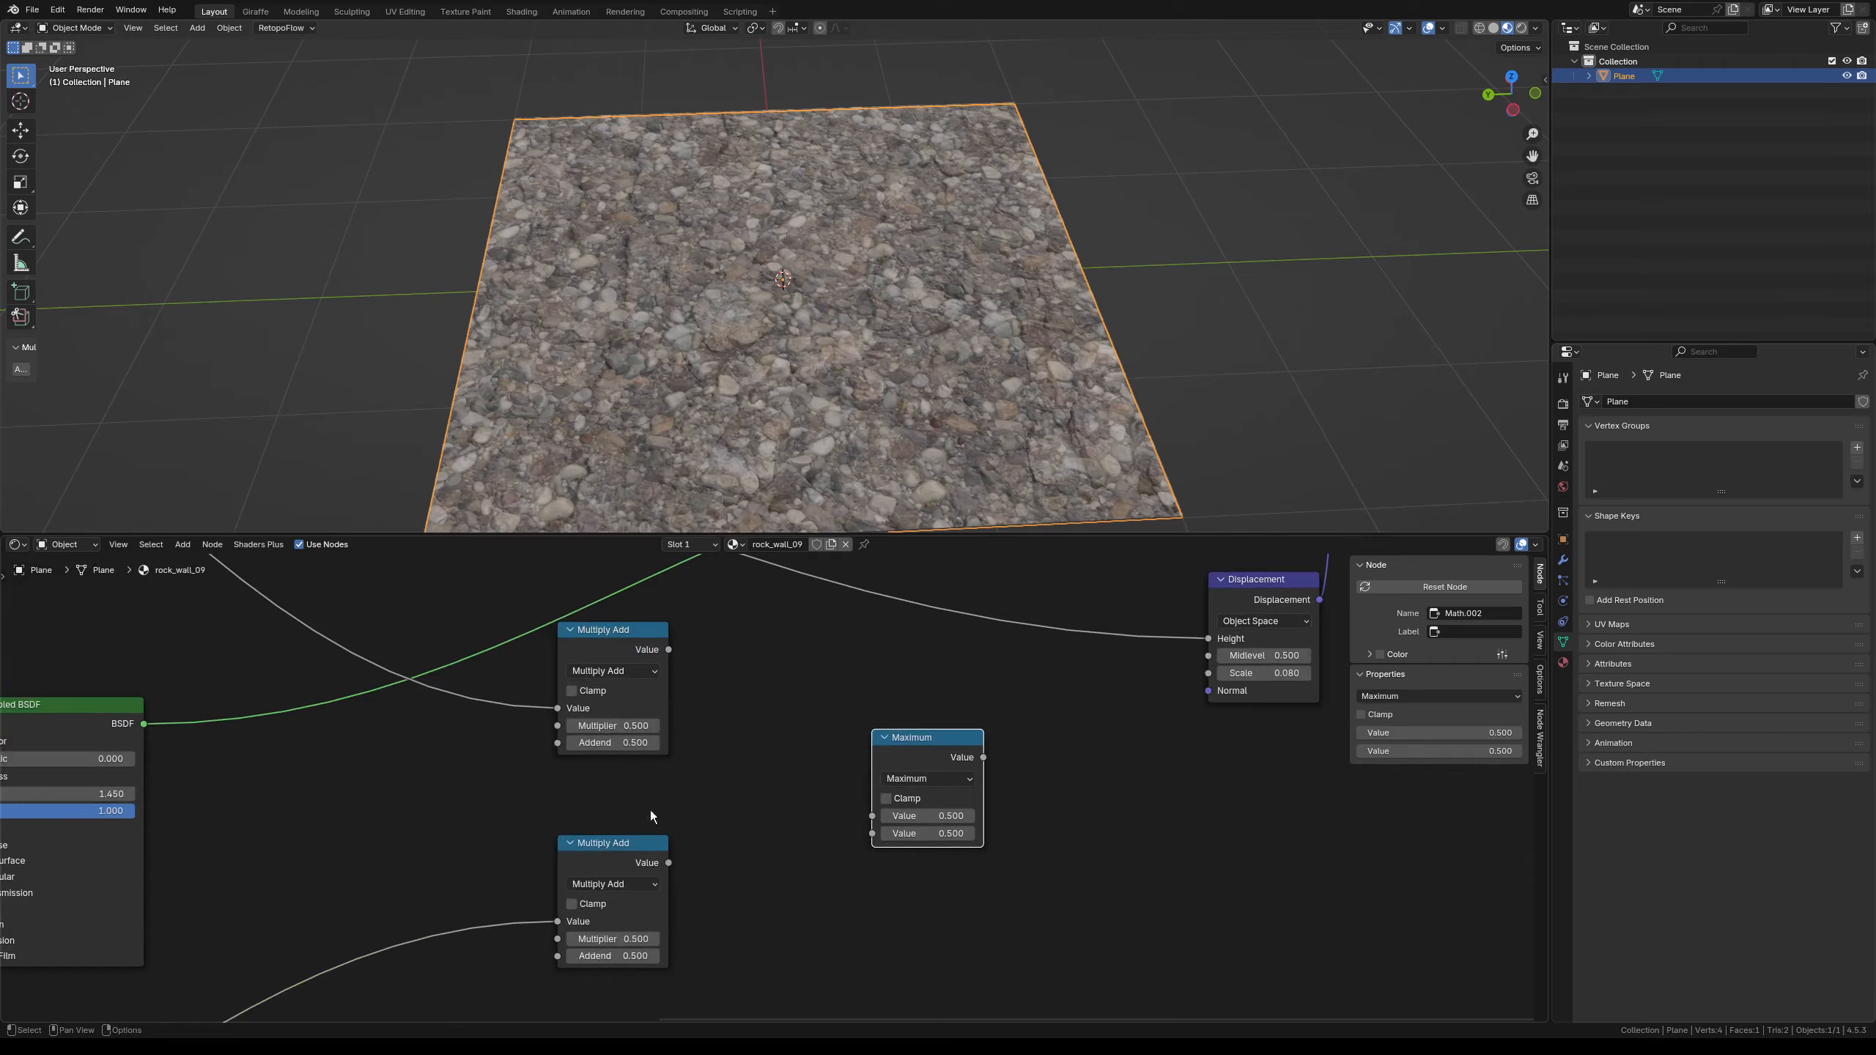
- Connect both Multiply Add outputs to the Maximum node and its result to the Displacement node's Height
drag(847, 815, 860, 816)
drag(681, 869, 960, 628)
scroll(721, 860, down, 2)
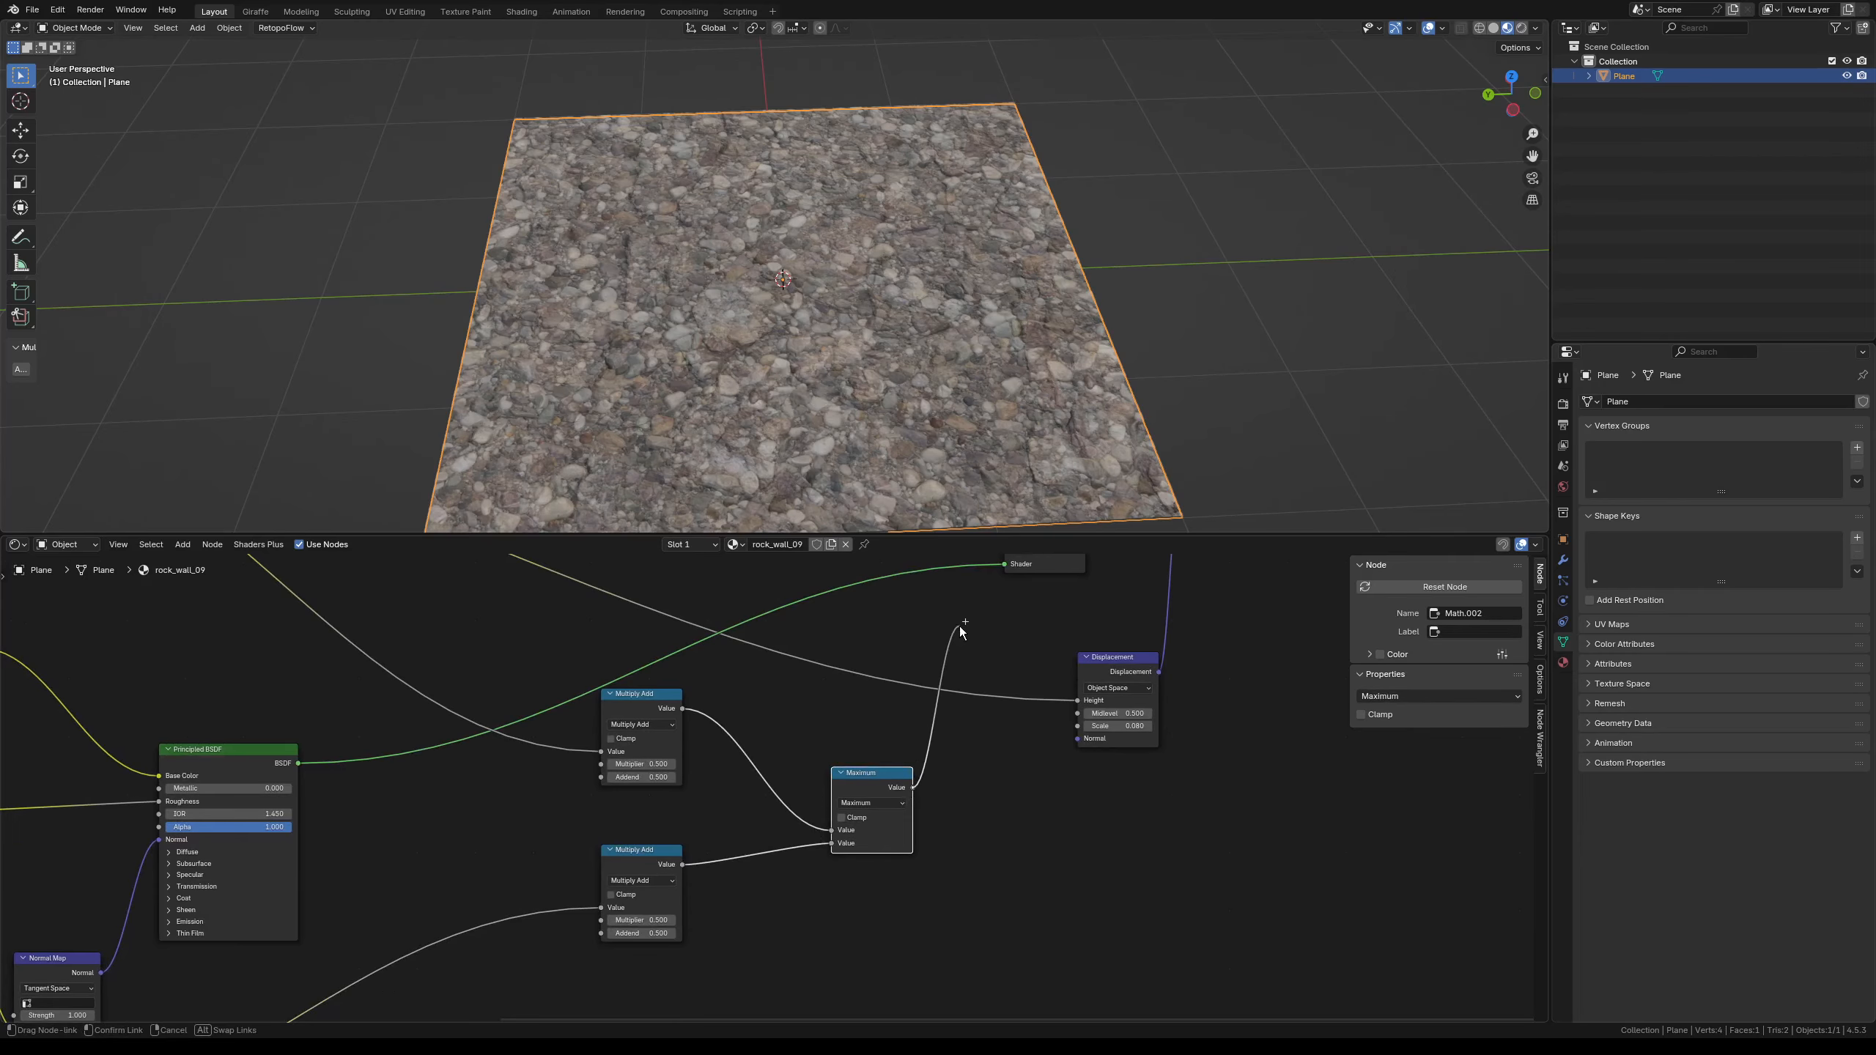
drag(1050, 681, 1076, 700)
drag(886, 770, 921, 758)
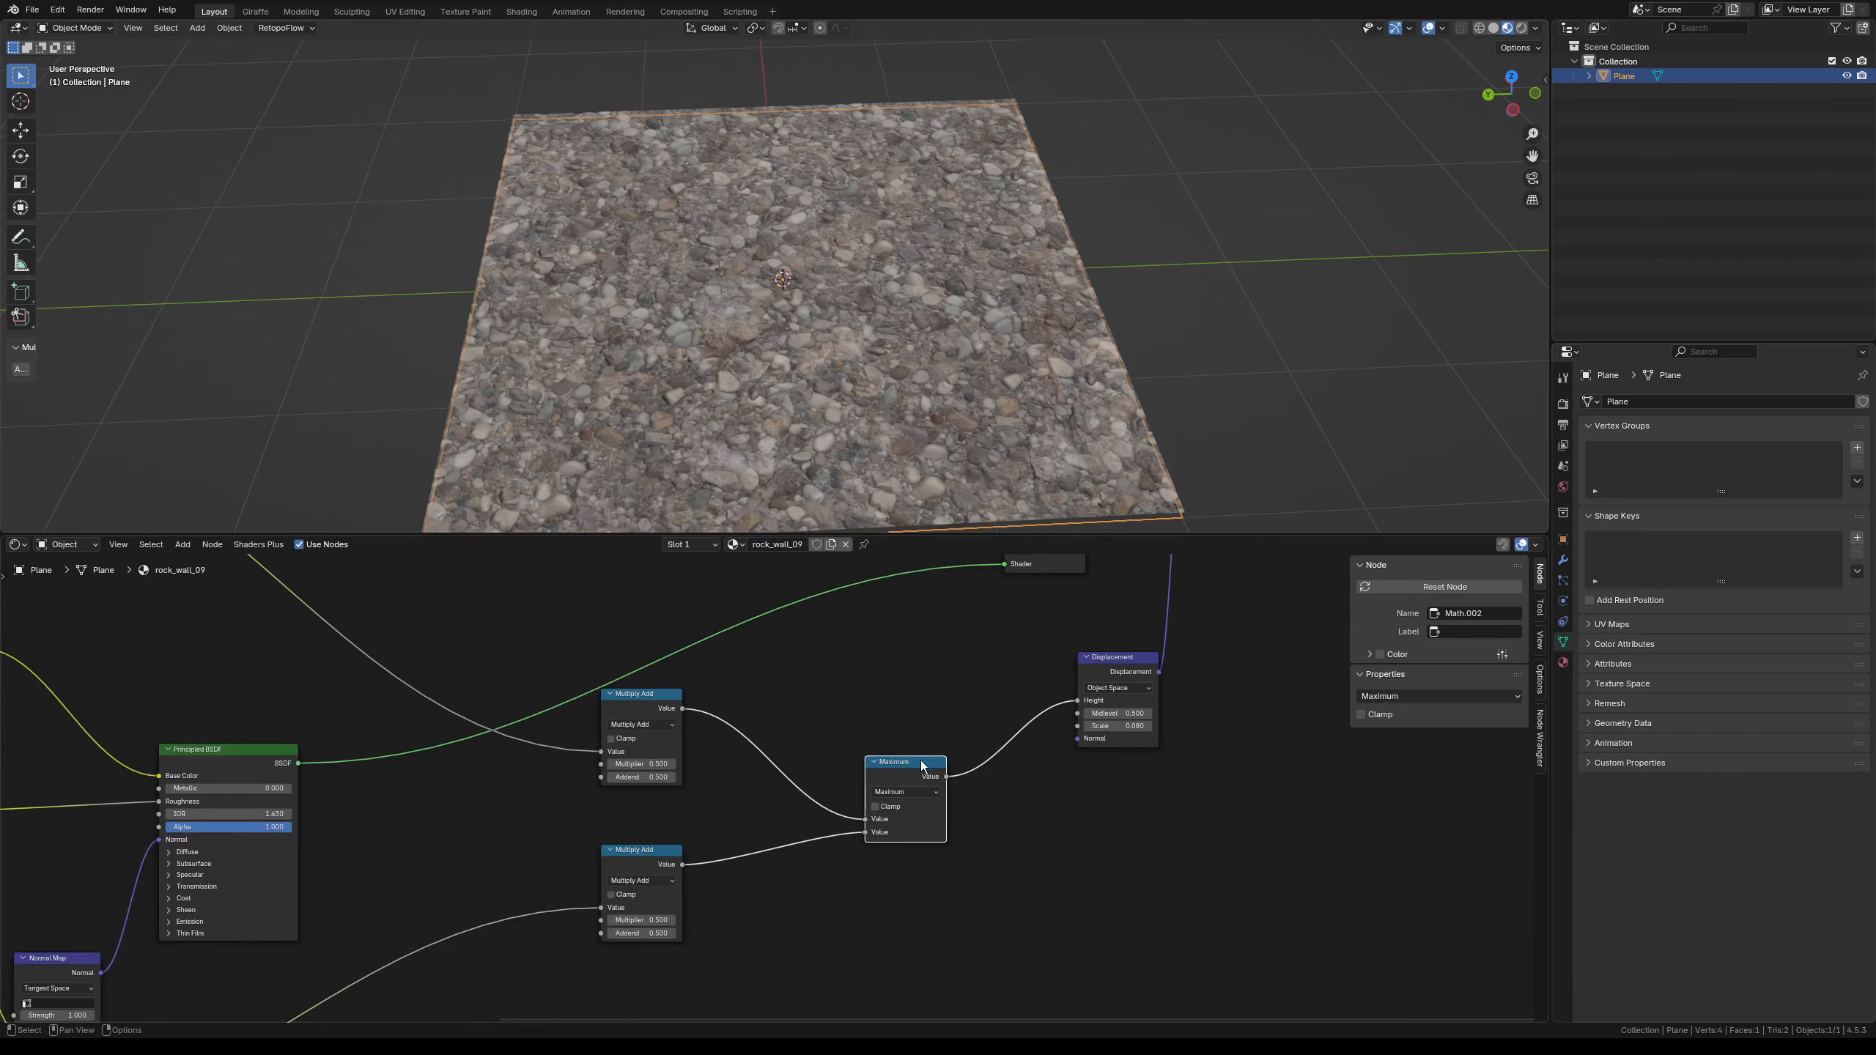
- Move both Multiply Add nodes together, farther away from the Maximum node
scroll(908, 775, down, 2)
middle_drag(909, 774, 859, 796)
drag(703, 979, 594, 833)
key(g)
click(537, 800)
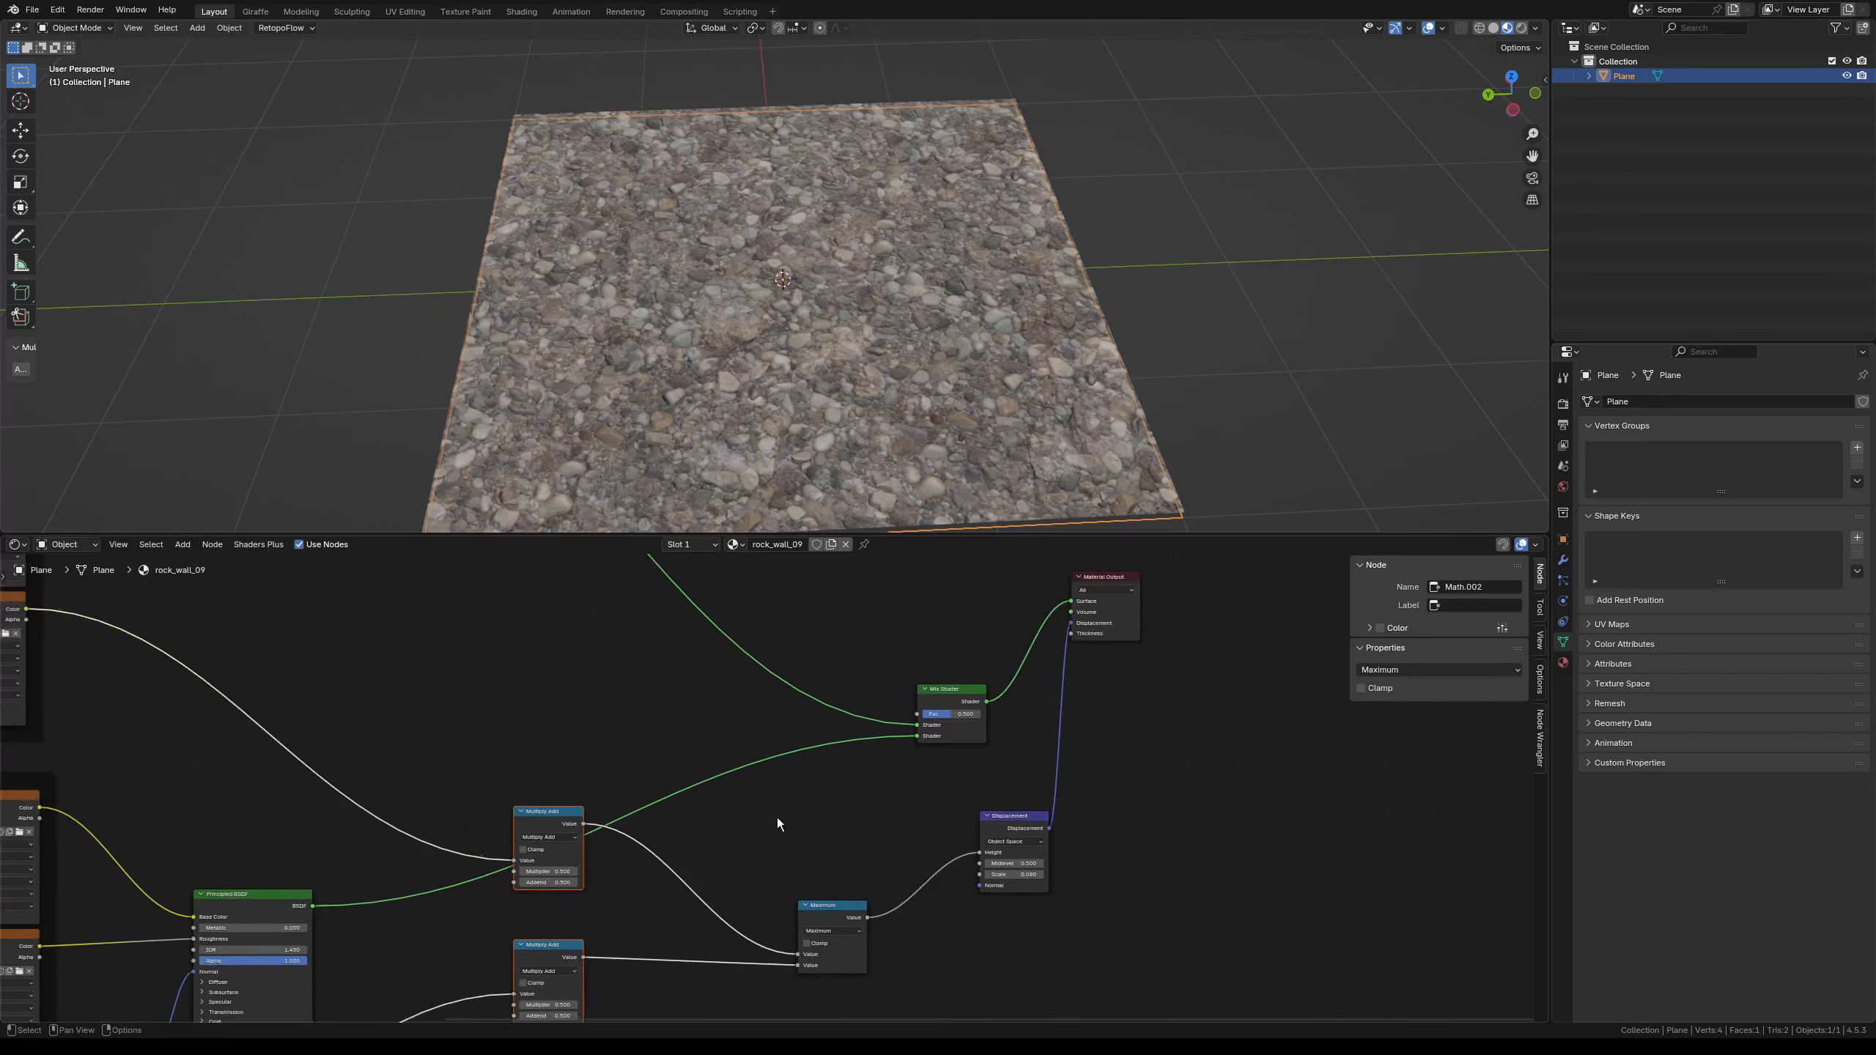
- Add another Math node above the Maximum node and set its operation to Greater Than
scroll(793, 786, up, 2)
key(shift+a)
text(add)
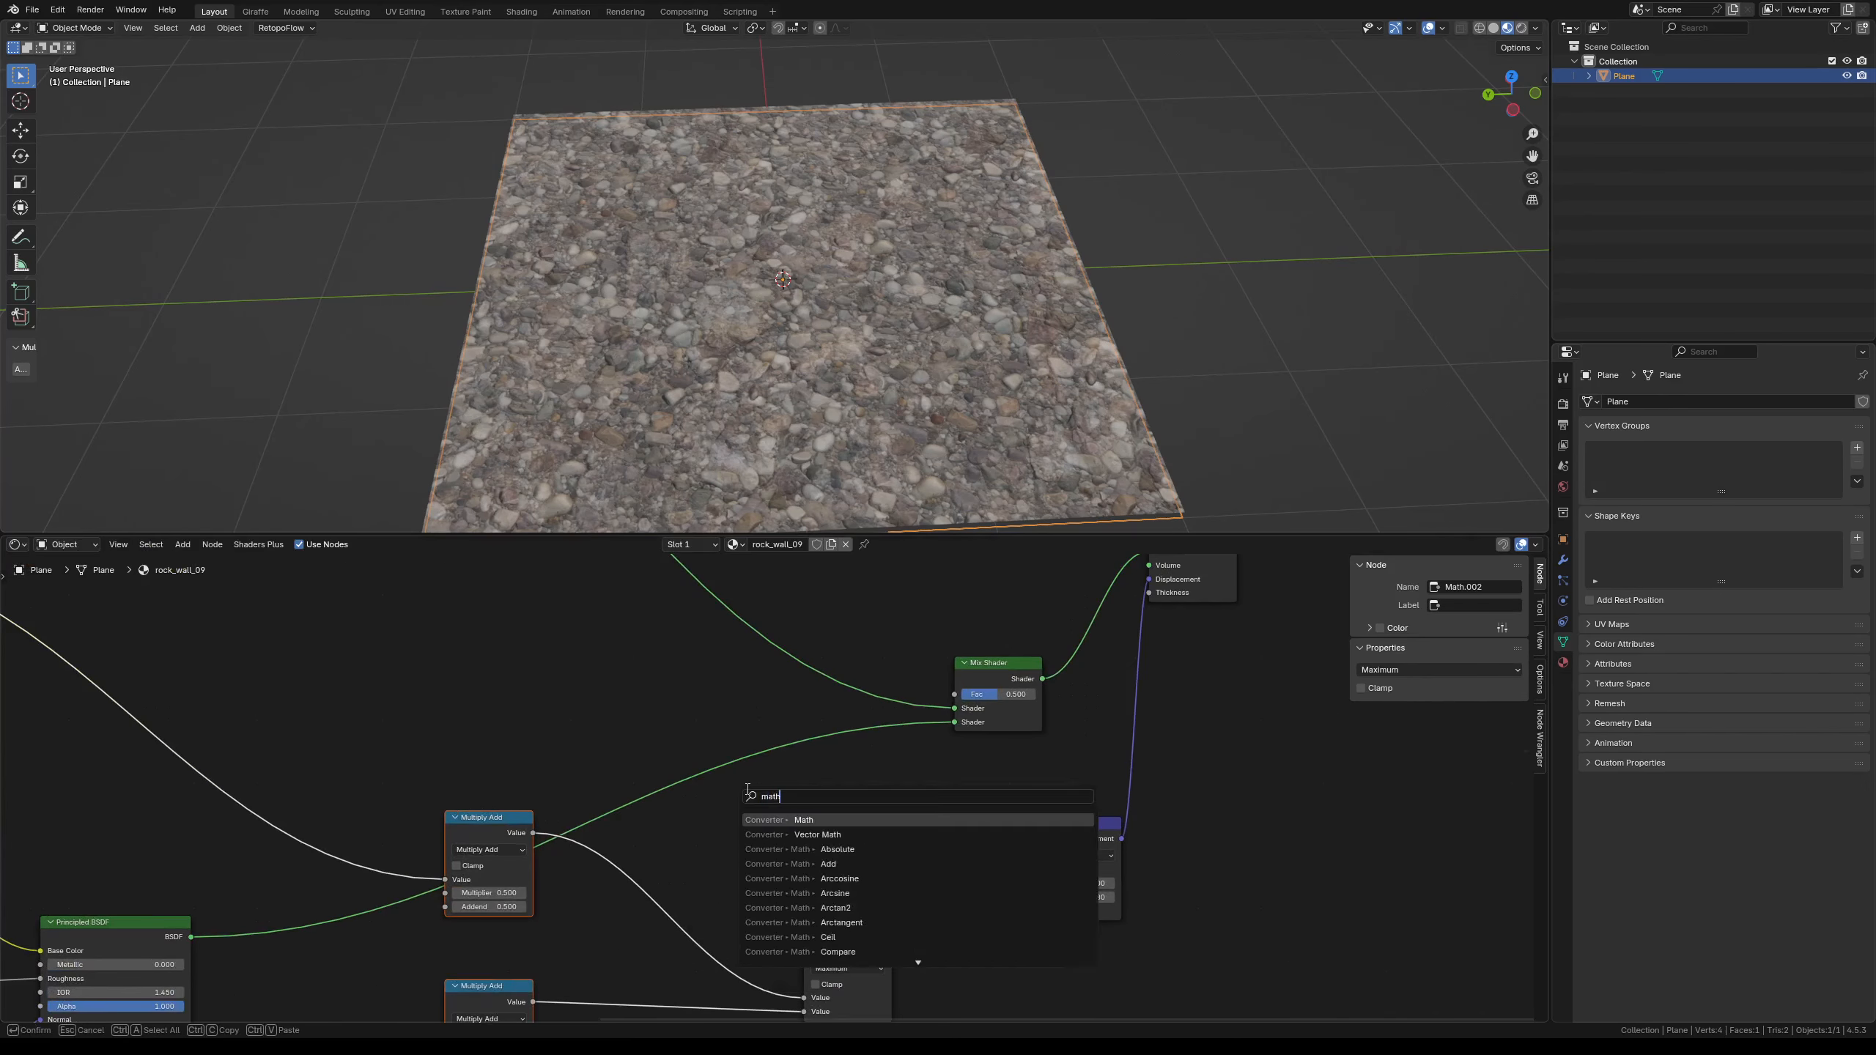
key(Return)
click(881, 824)
click(849, 810)
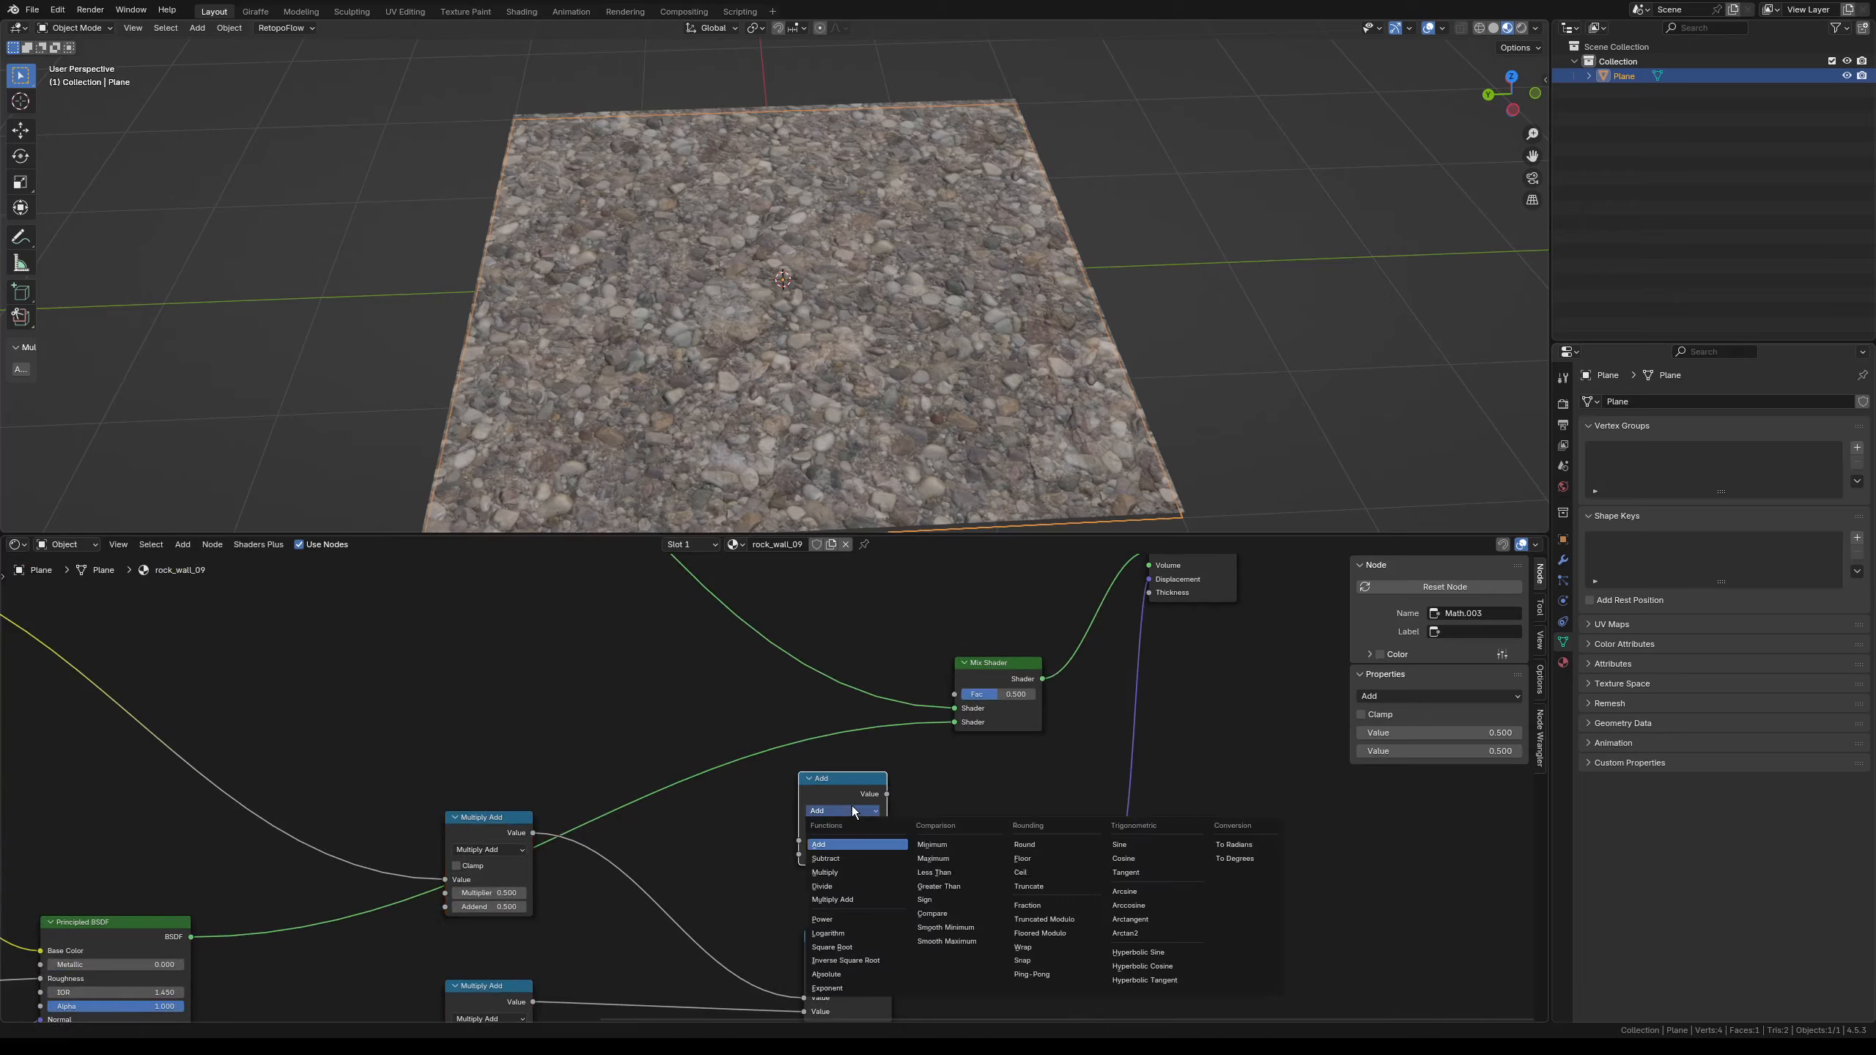
click(946, 885)
scroll(707, 866, down, 2)
scroll(707, 866, up, 1)
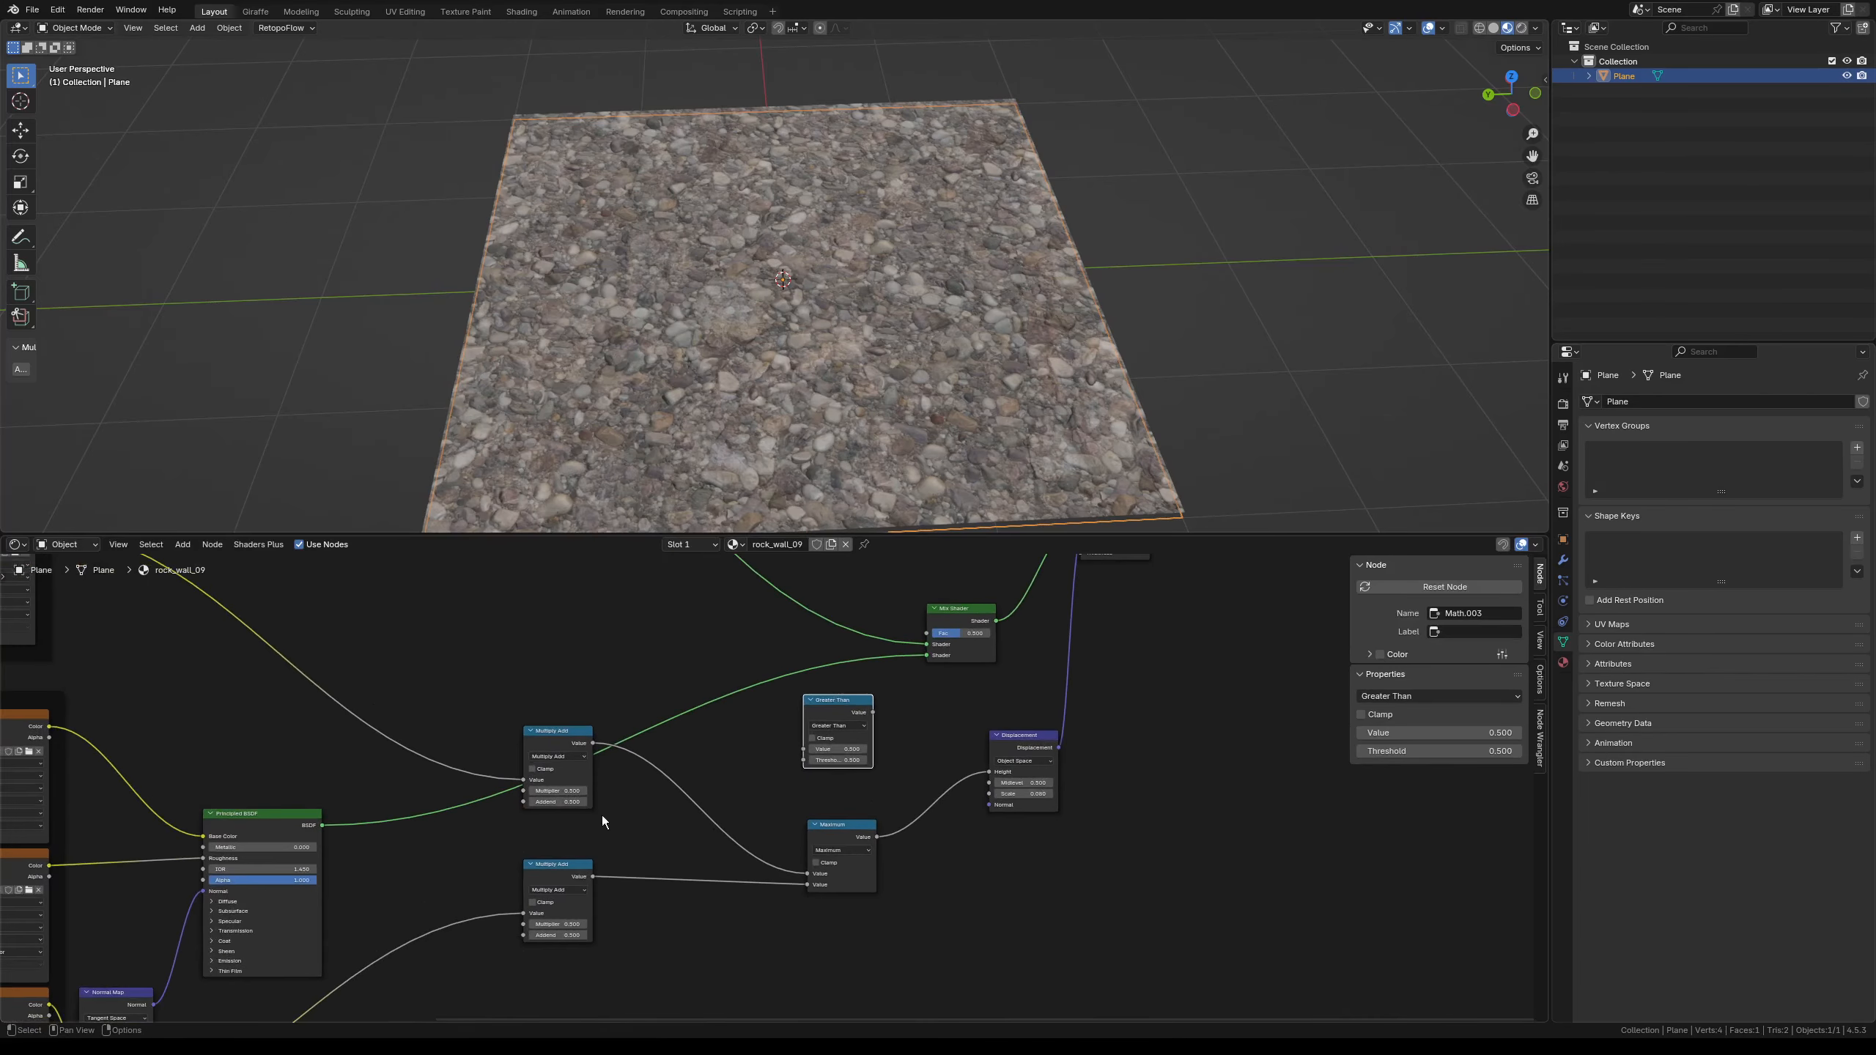
- Feed the rock Multiply Add into Greater Than's Value and the pebble one into Threshold, with the result driving the Mix Shader's Fac
drag(592, 742, 592, 667)
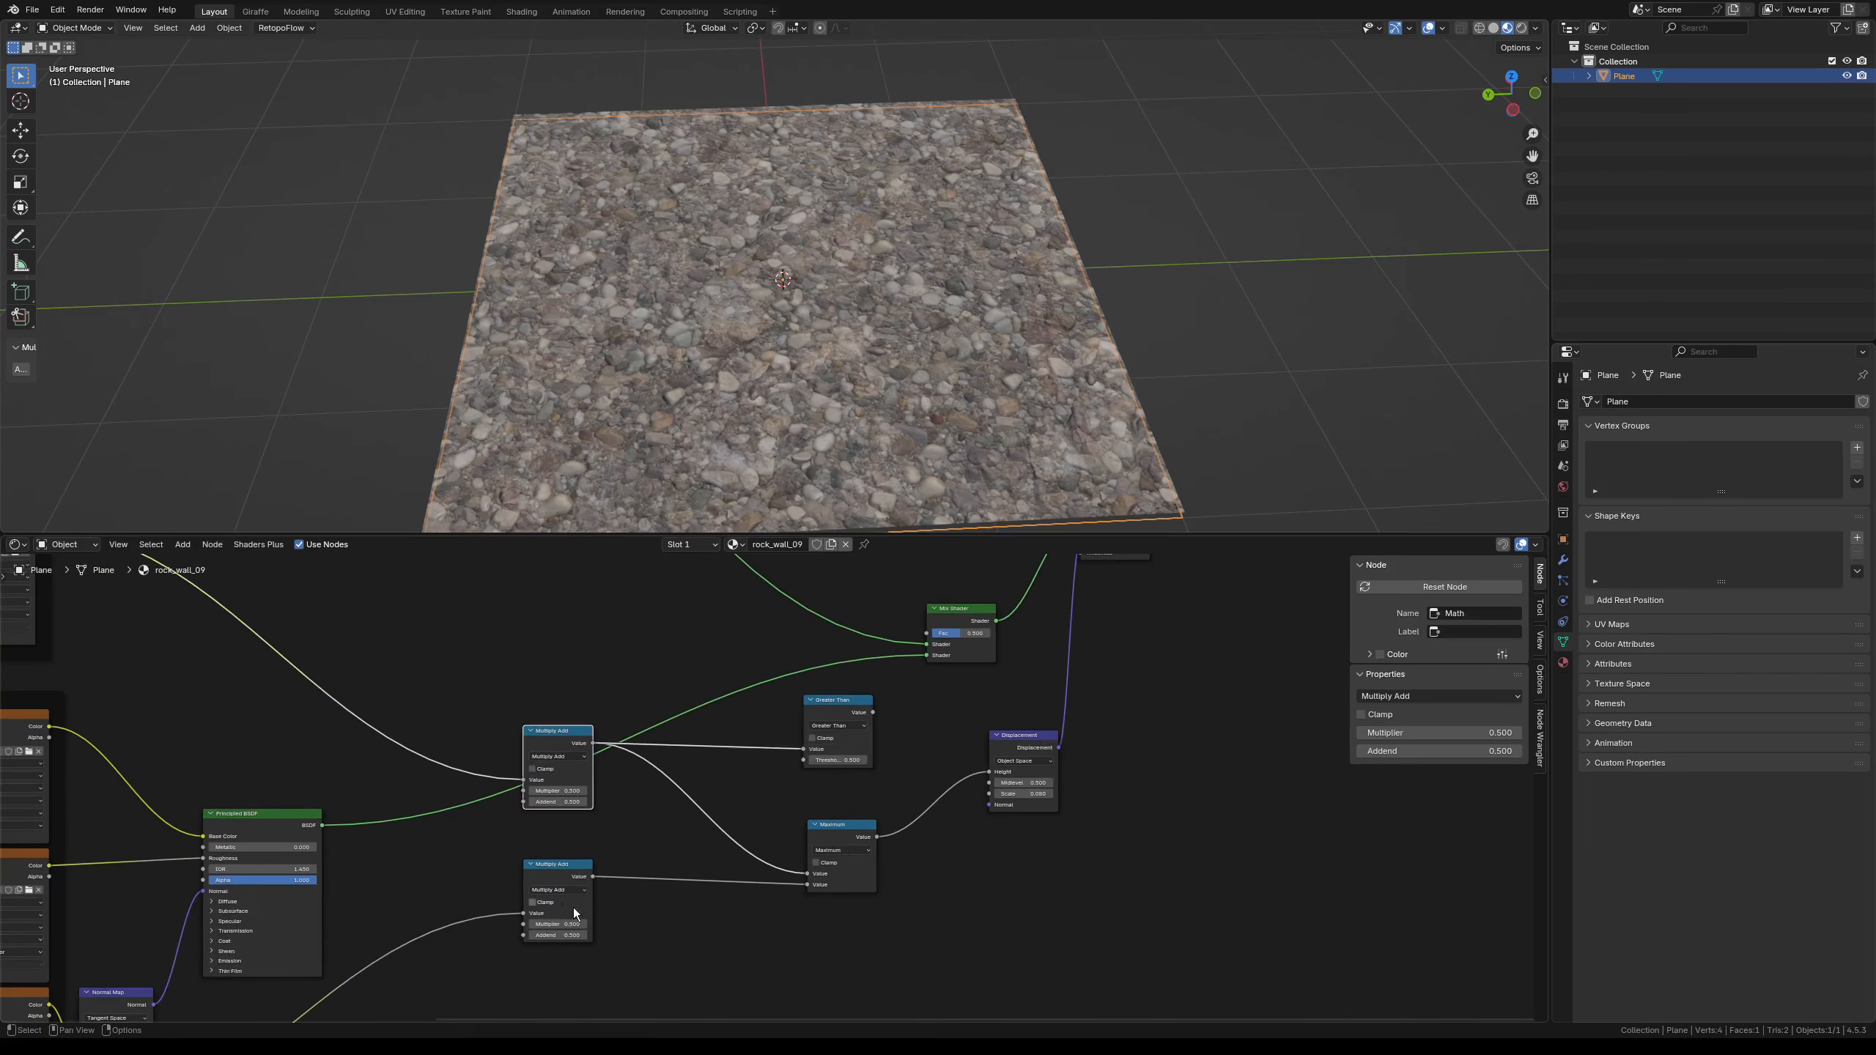
drag(592, 877, 862, 703)
scroll(801, 806, up, 2)
scroll(802, 806, down, 1)
middle_drag(768, 821, 961, 697)
scroll(611, 737, up, 4)
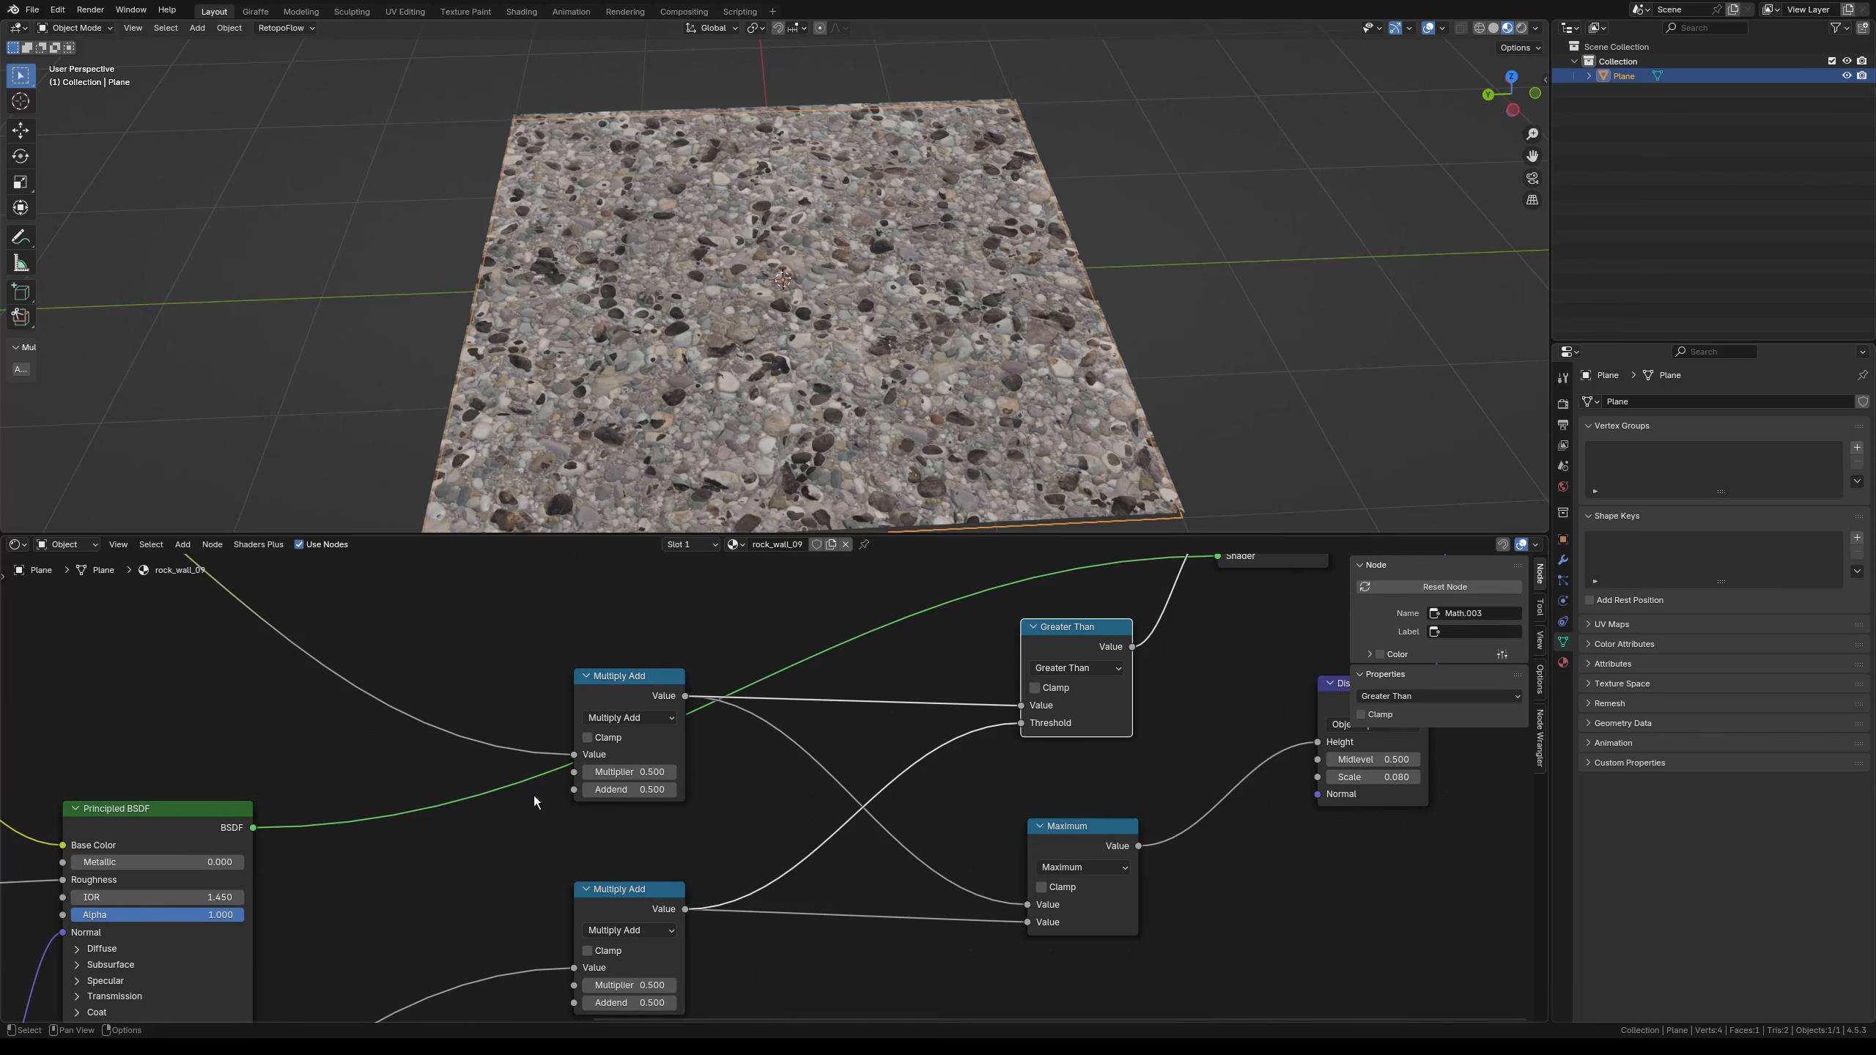
- Set the Multiplier of both Multiply Add nodes to 1
middle_drag(664, 751, 484, 741)
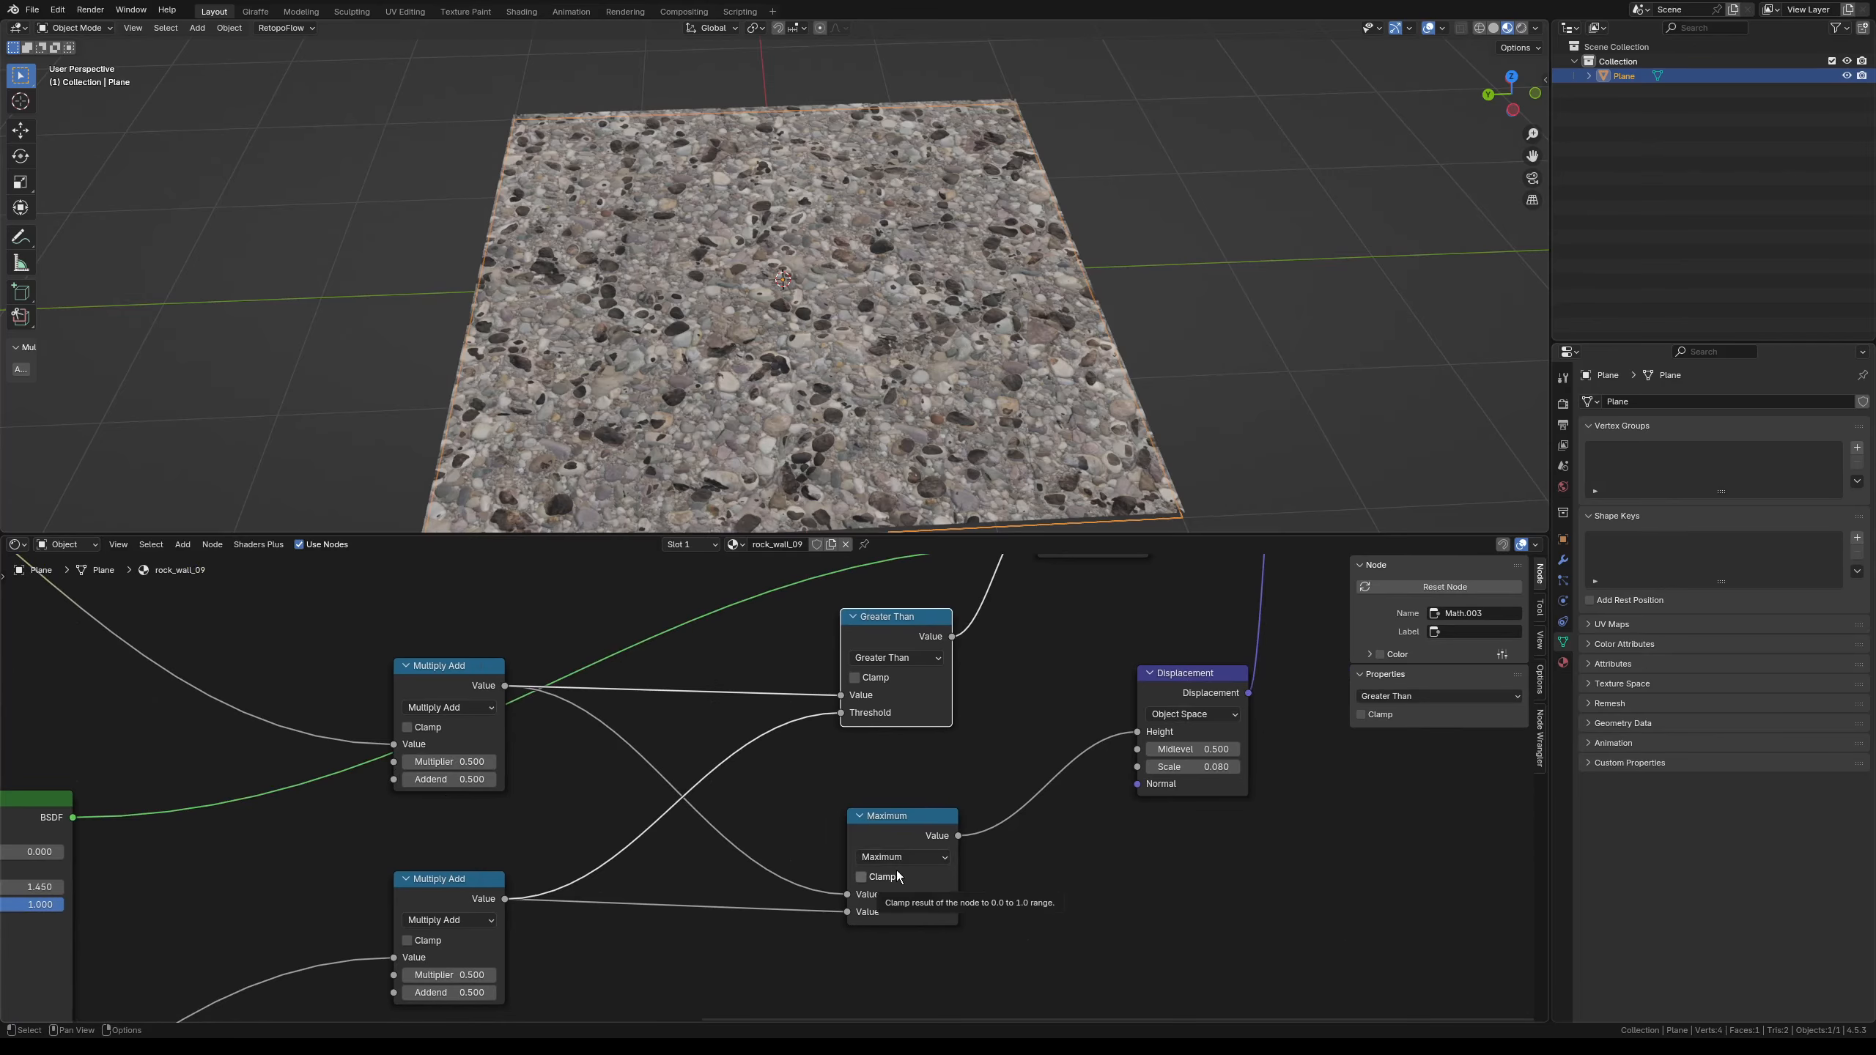
key(Home)
scroll(547, 796, up, 2)
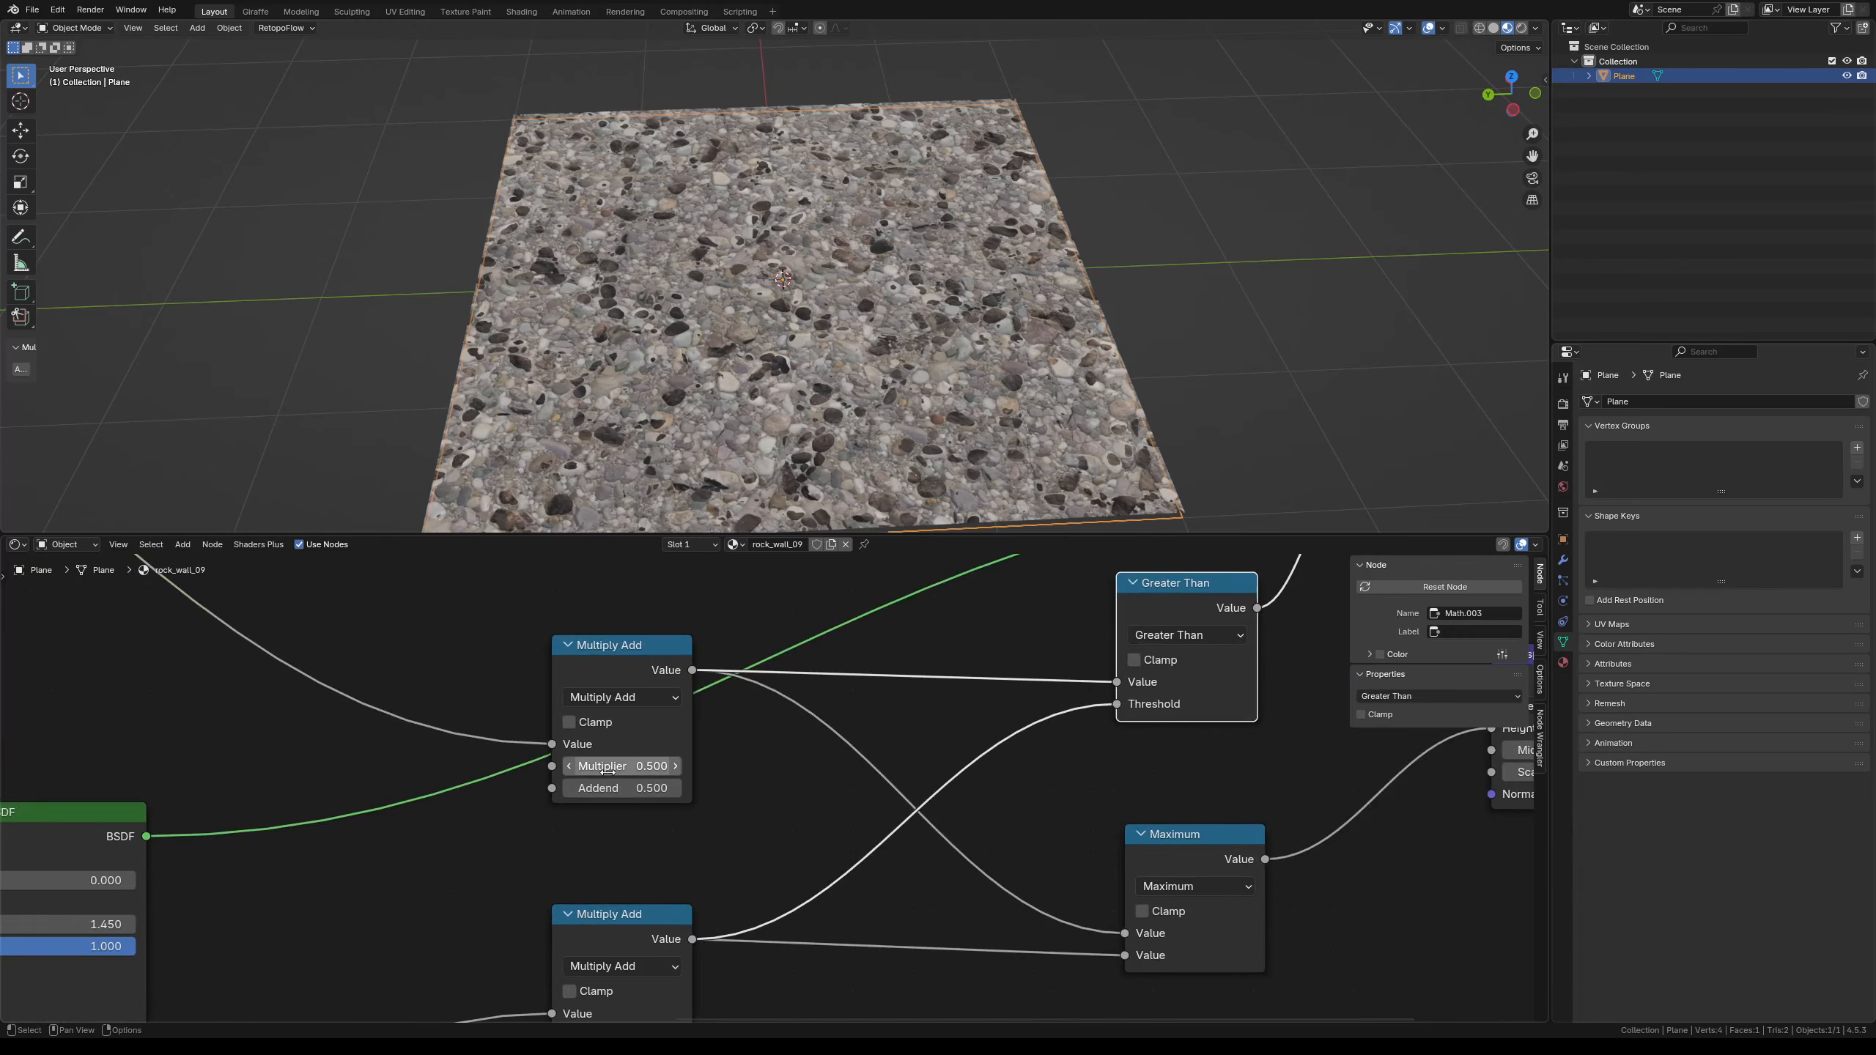
middle_drag(651, 1015, 663, 947)
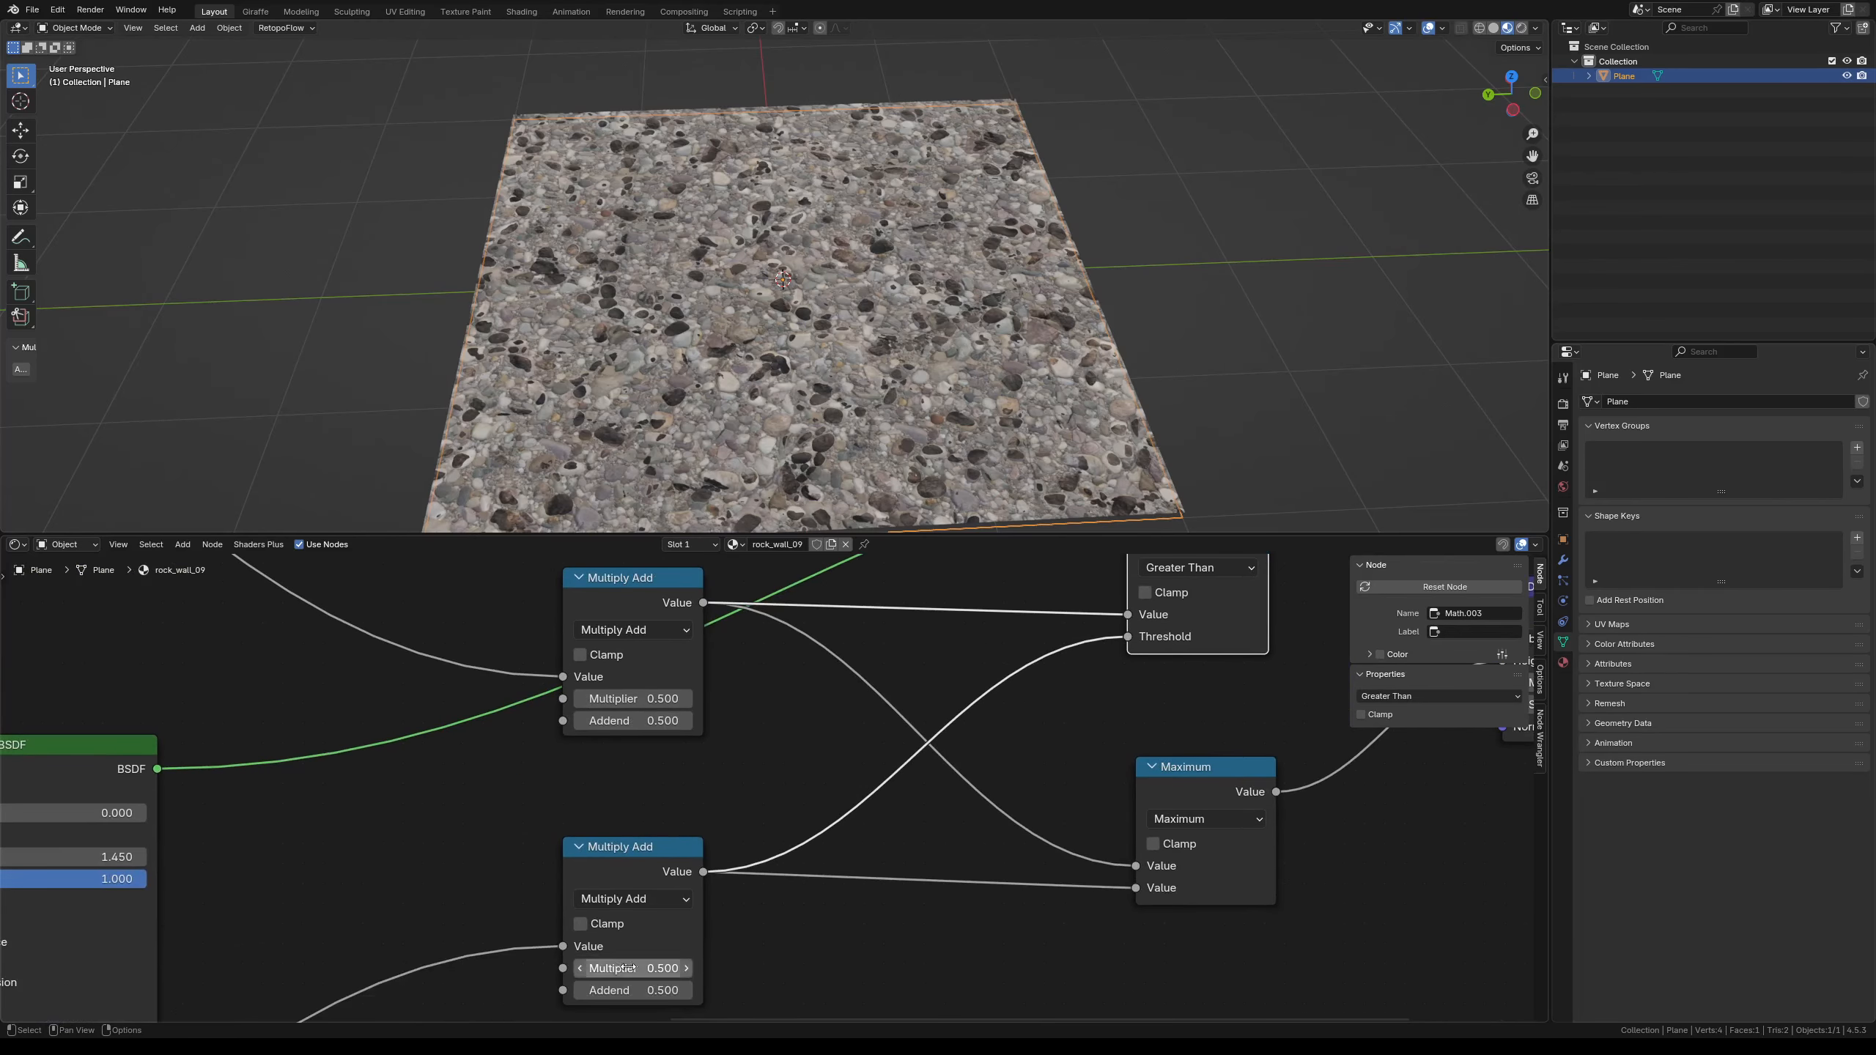
click(640, 699)
text(1)
key(Return)
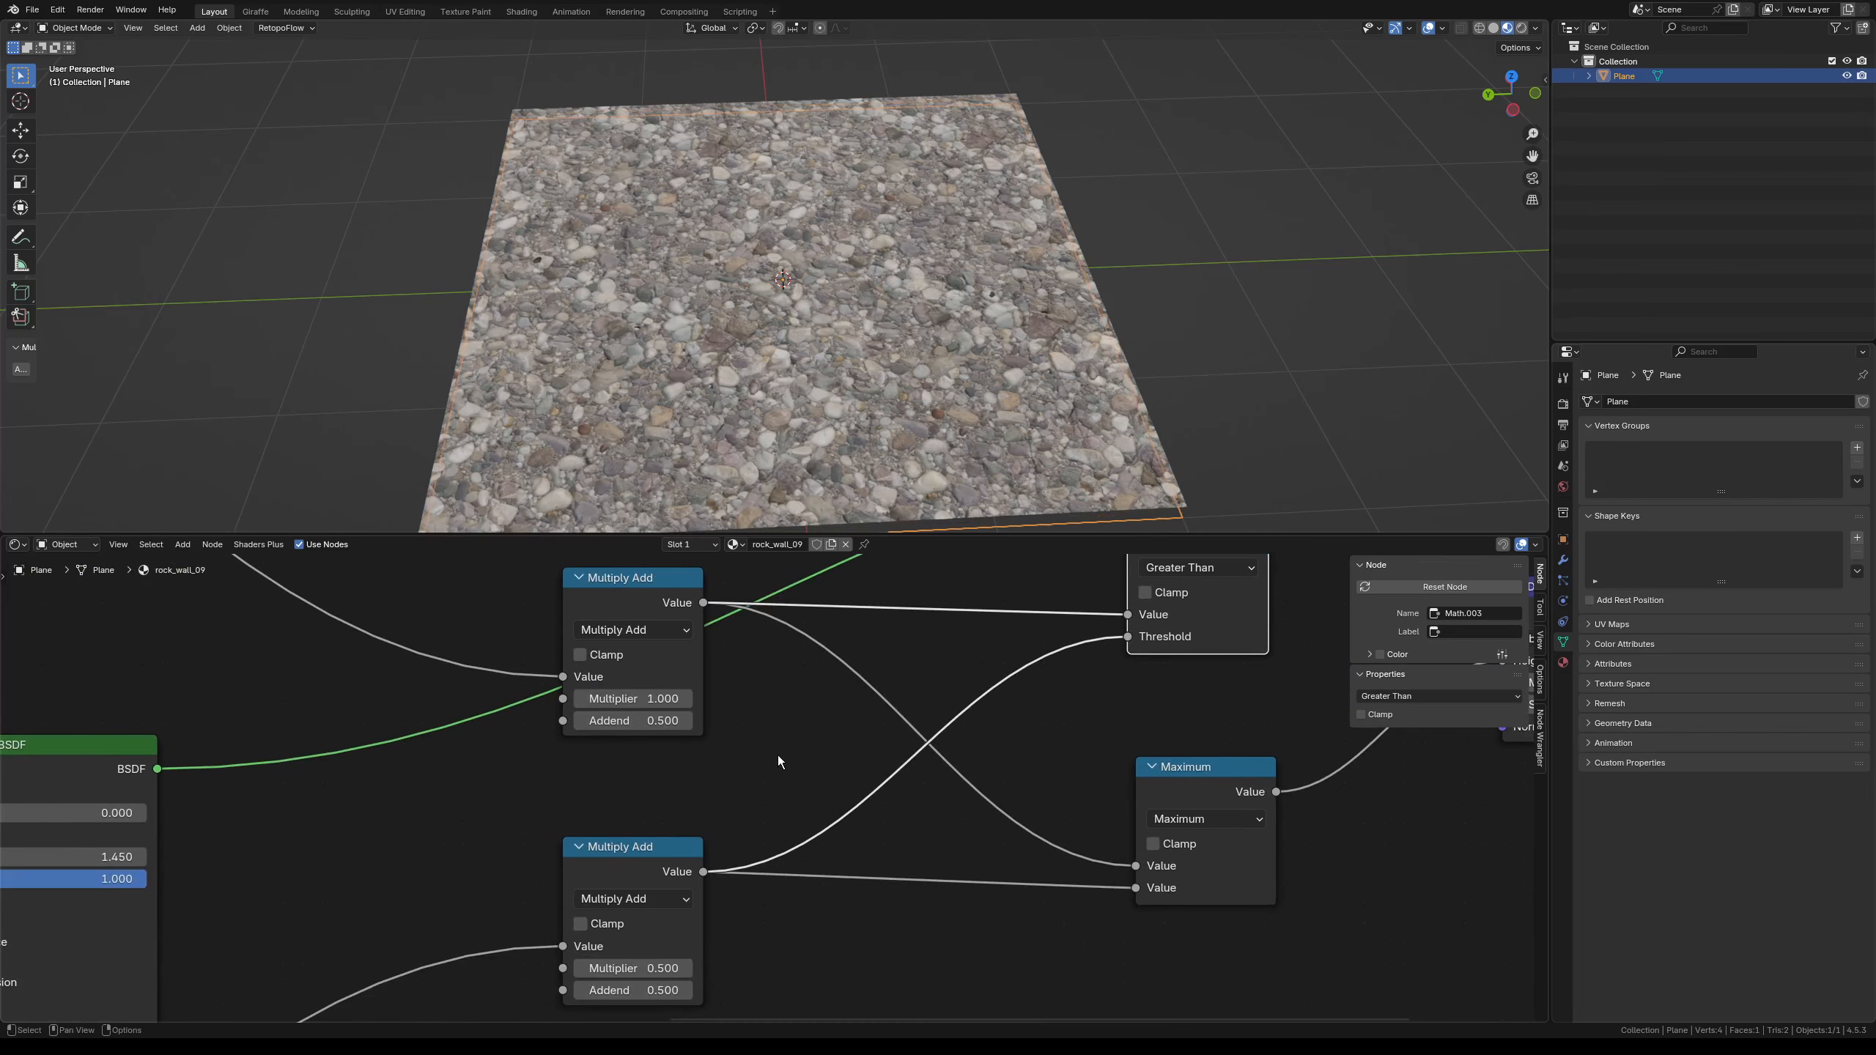
scroll(777, 756, down, 2)
click(658, 845)
text(1)
key(Return)
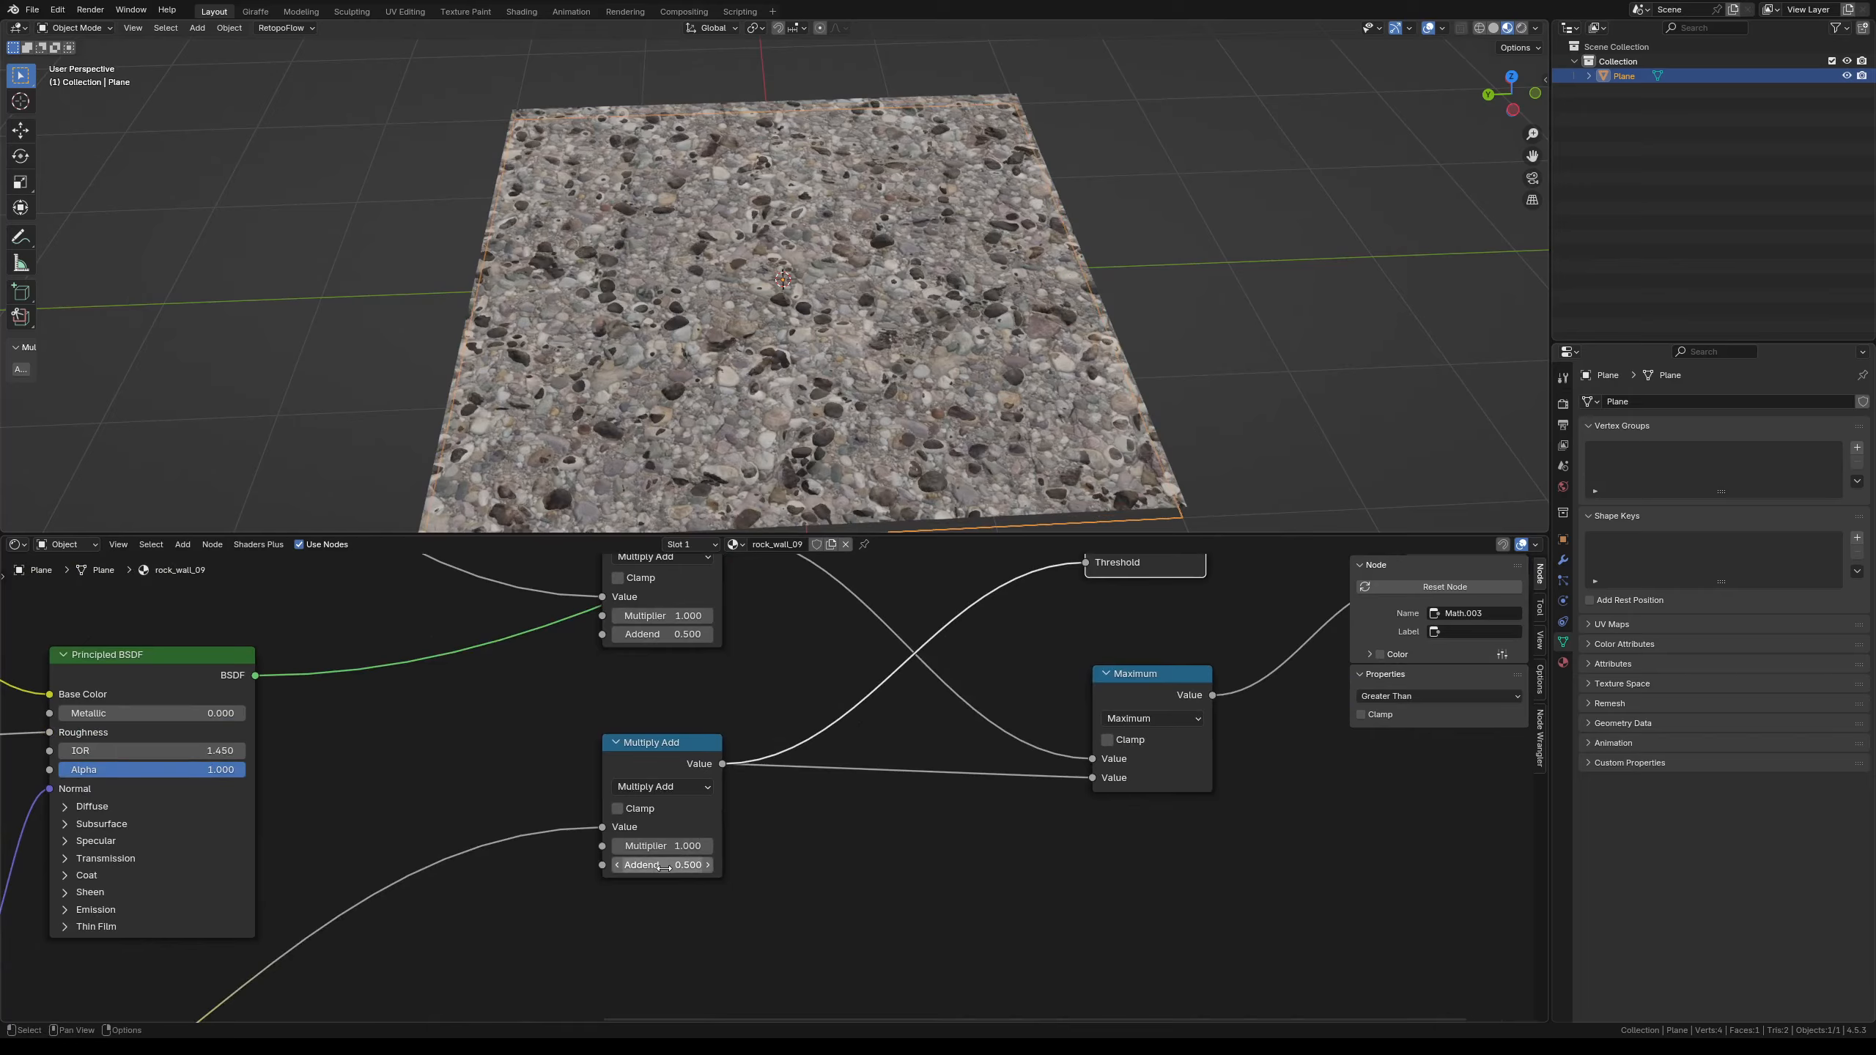
- Set the Addend of both Multiply Add nodes to 0
click(667, 864)
text(0)
key(Return)
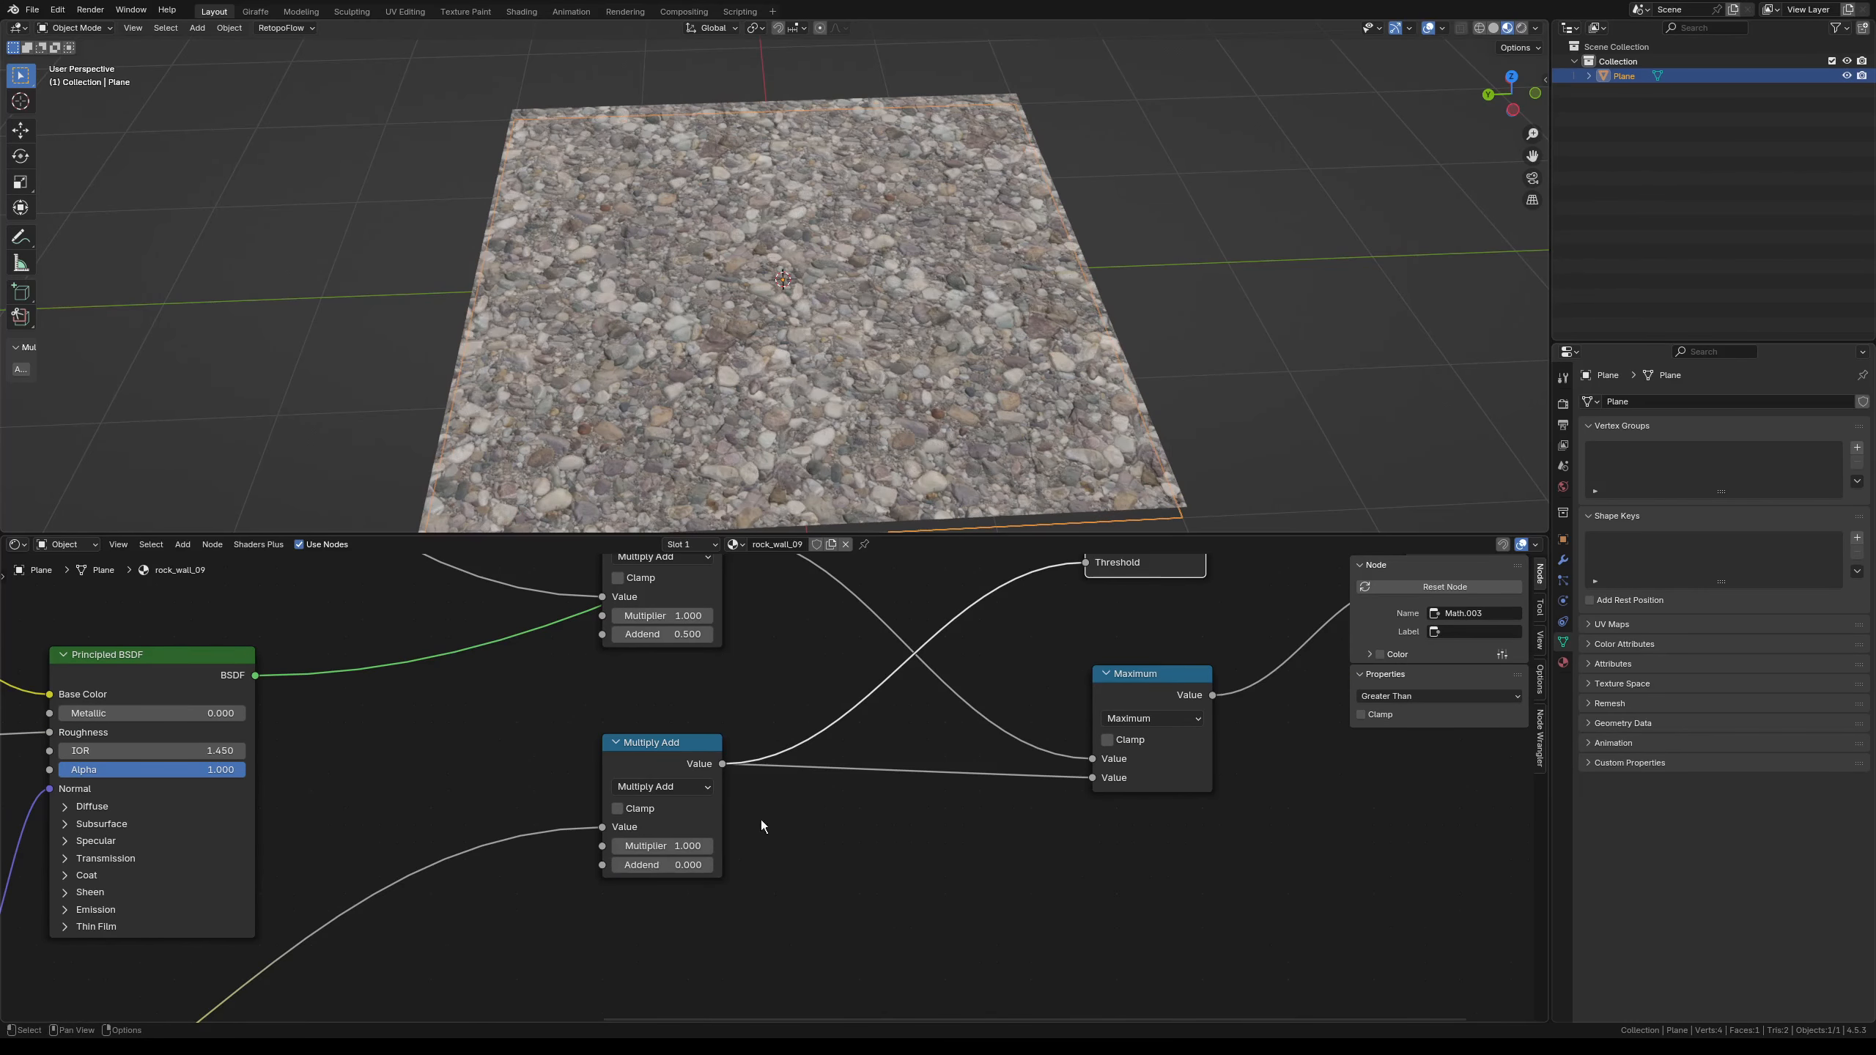
click(653, 628)
text(0)
key(Return)
- Adjust the rock wall's Multiply Add node to a Multiplier of 1.180 and an Addend of -0.110
middle_drag(760, 726, 747, 810)
scroll(748, 810, up, 3)
drag(646, 698, 616, 670)
scroll(792, 385, down, 3)
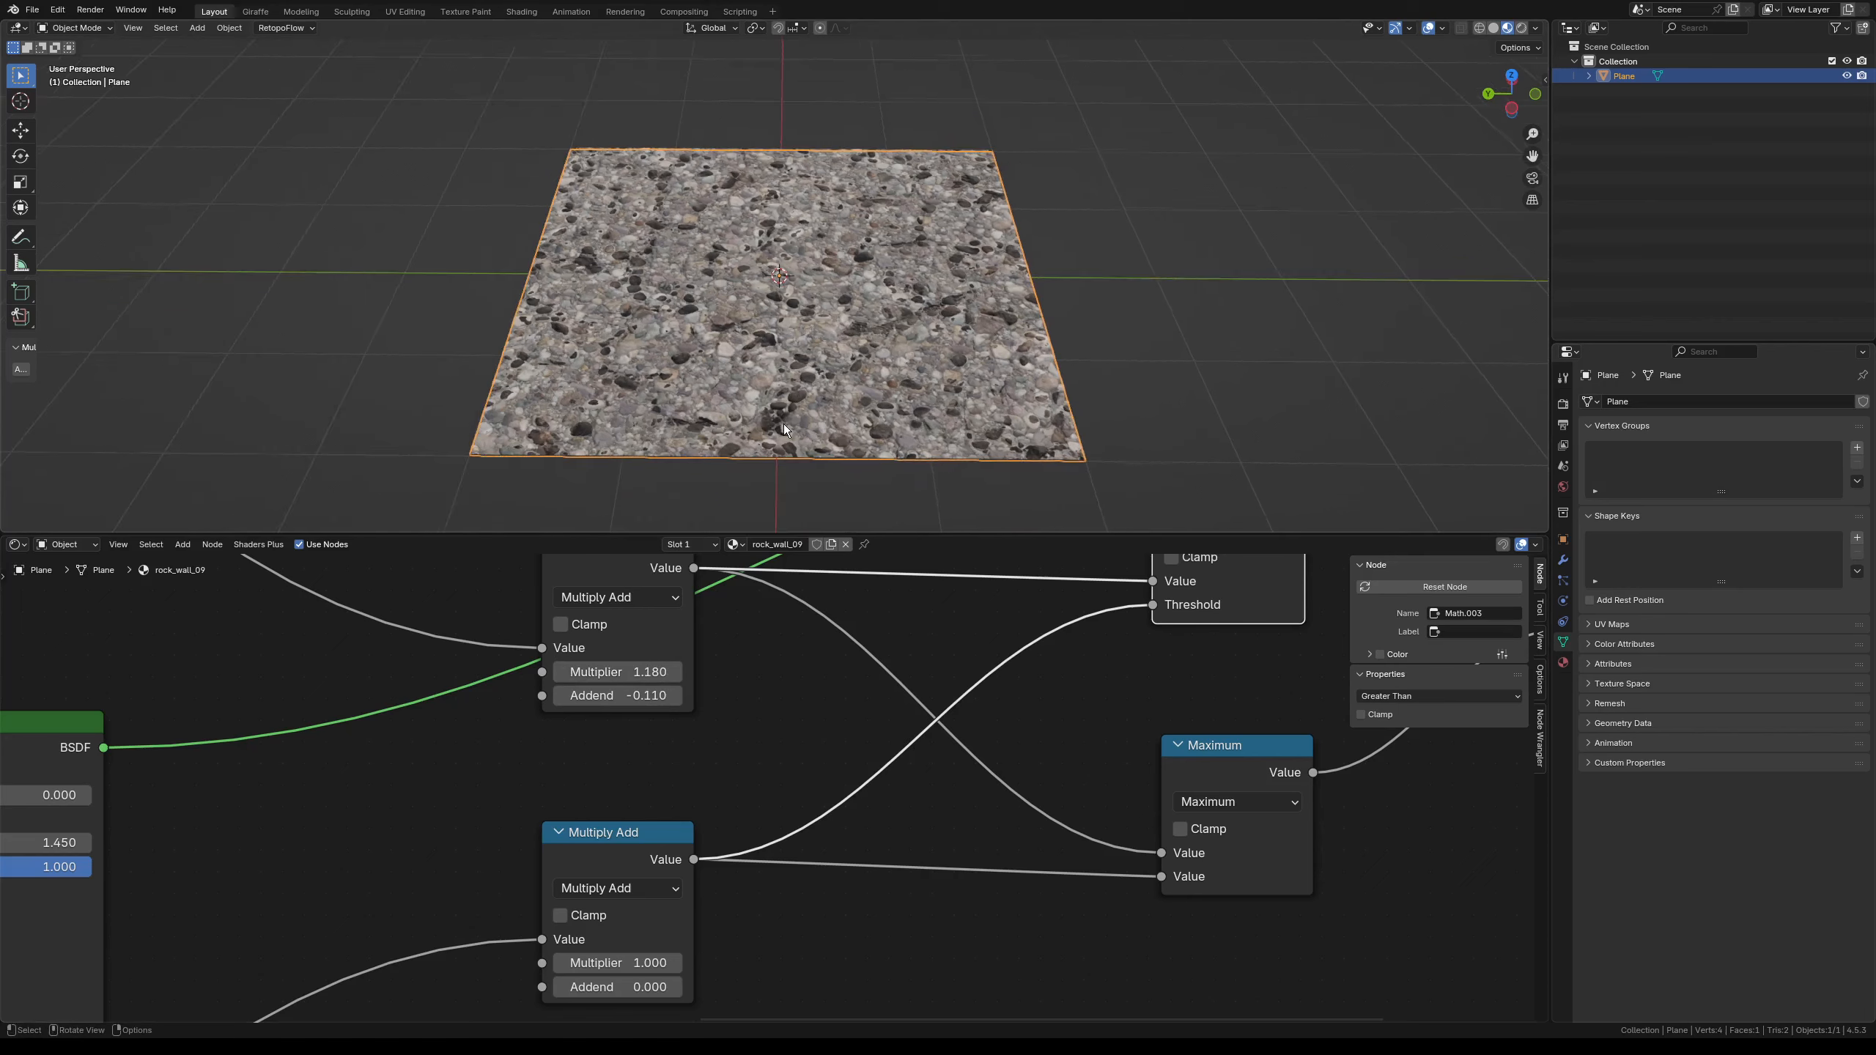
- Subdivide the plane's mesh repeatedly in Edit Mode until it has 65,536 faces, and return to Object Mode
key(Tab)
right_click(793, 386)
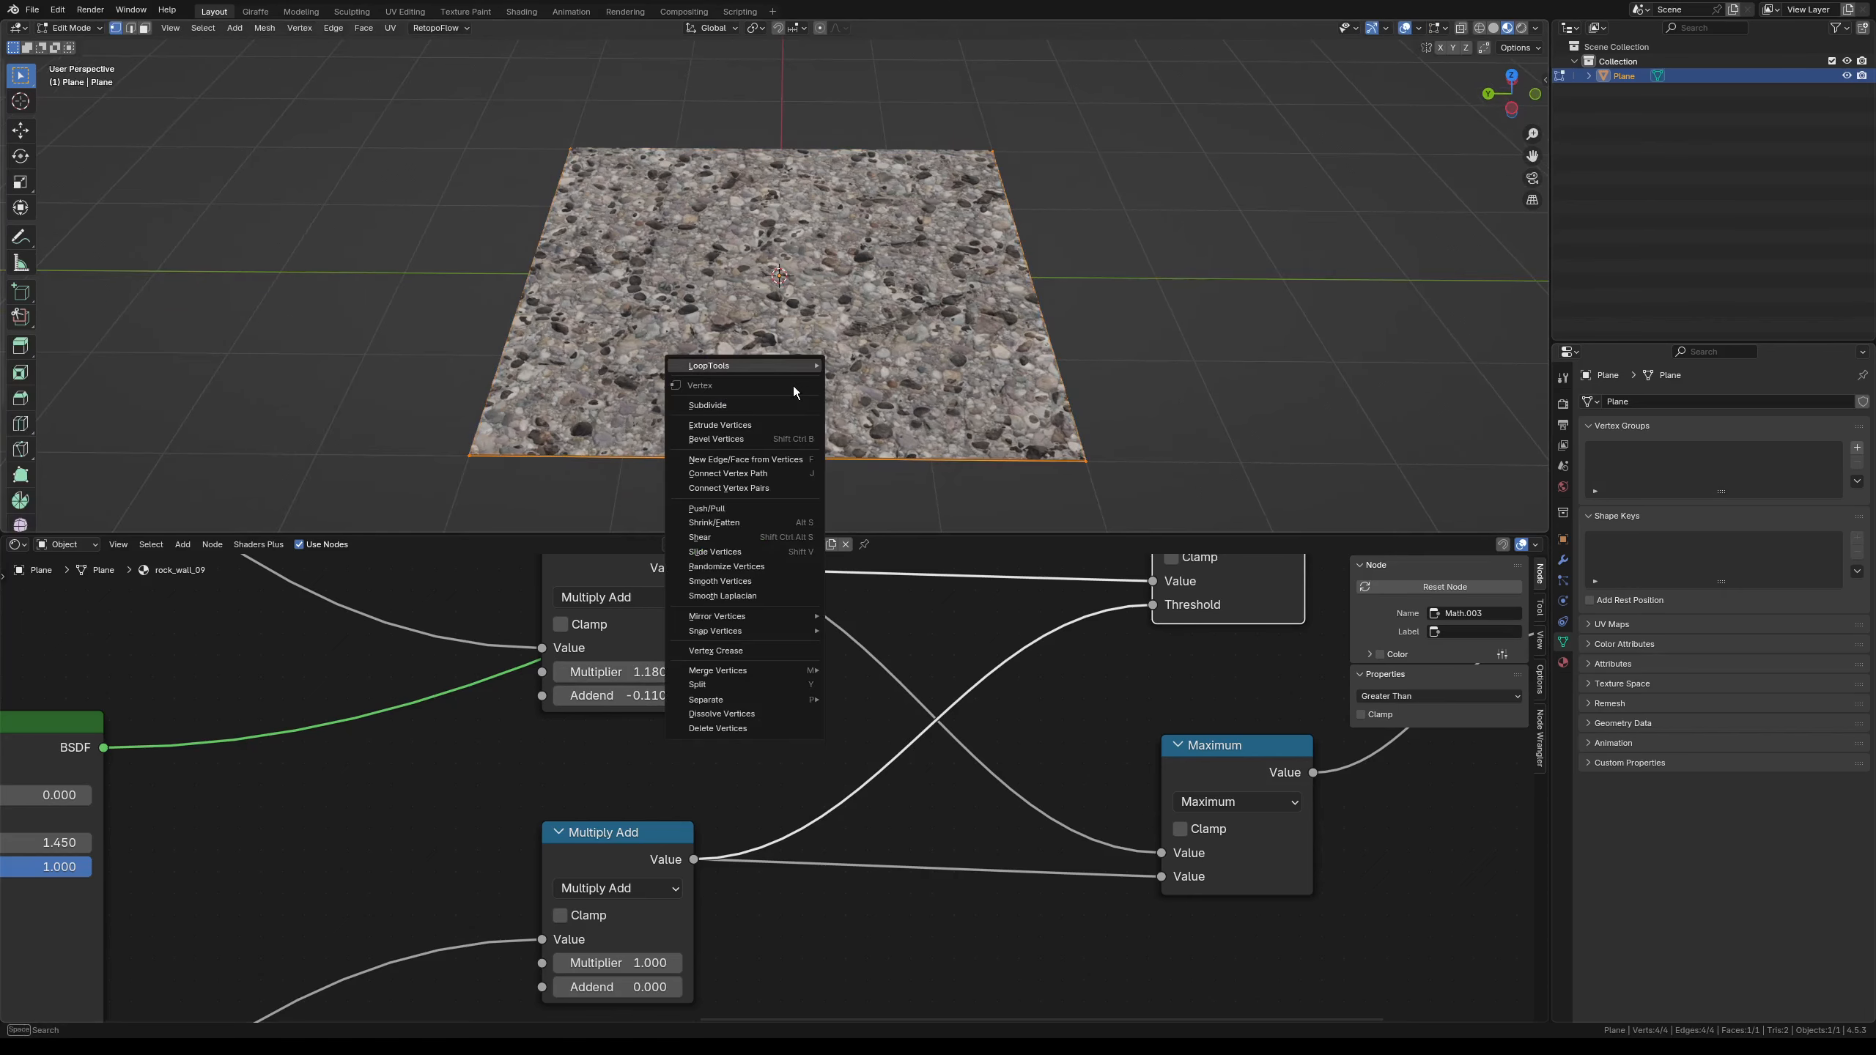
click(731, 407)
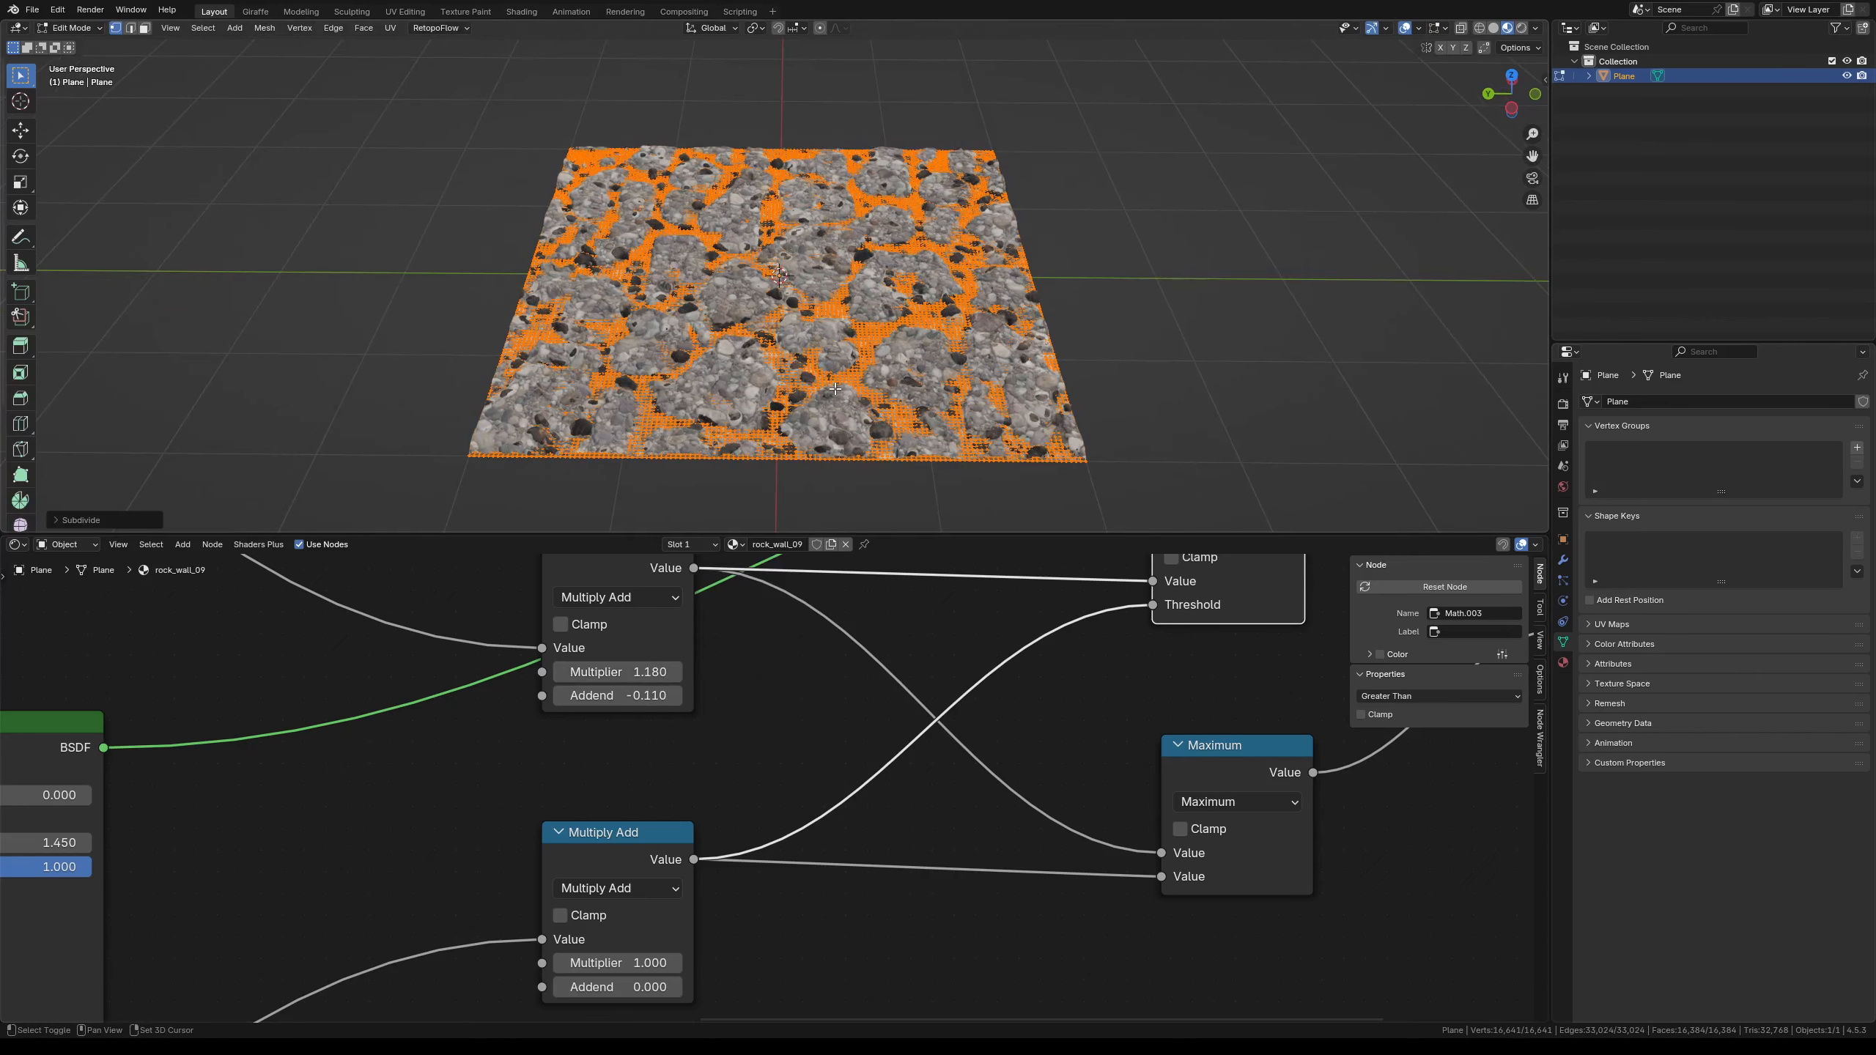
key(Tab)
middle_drag(835, 388, 802, 429)
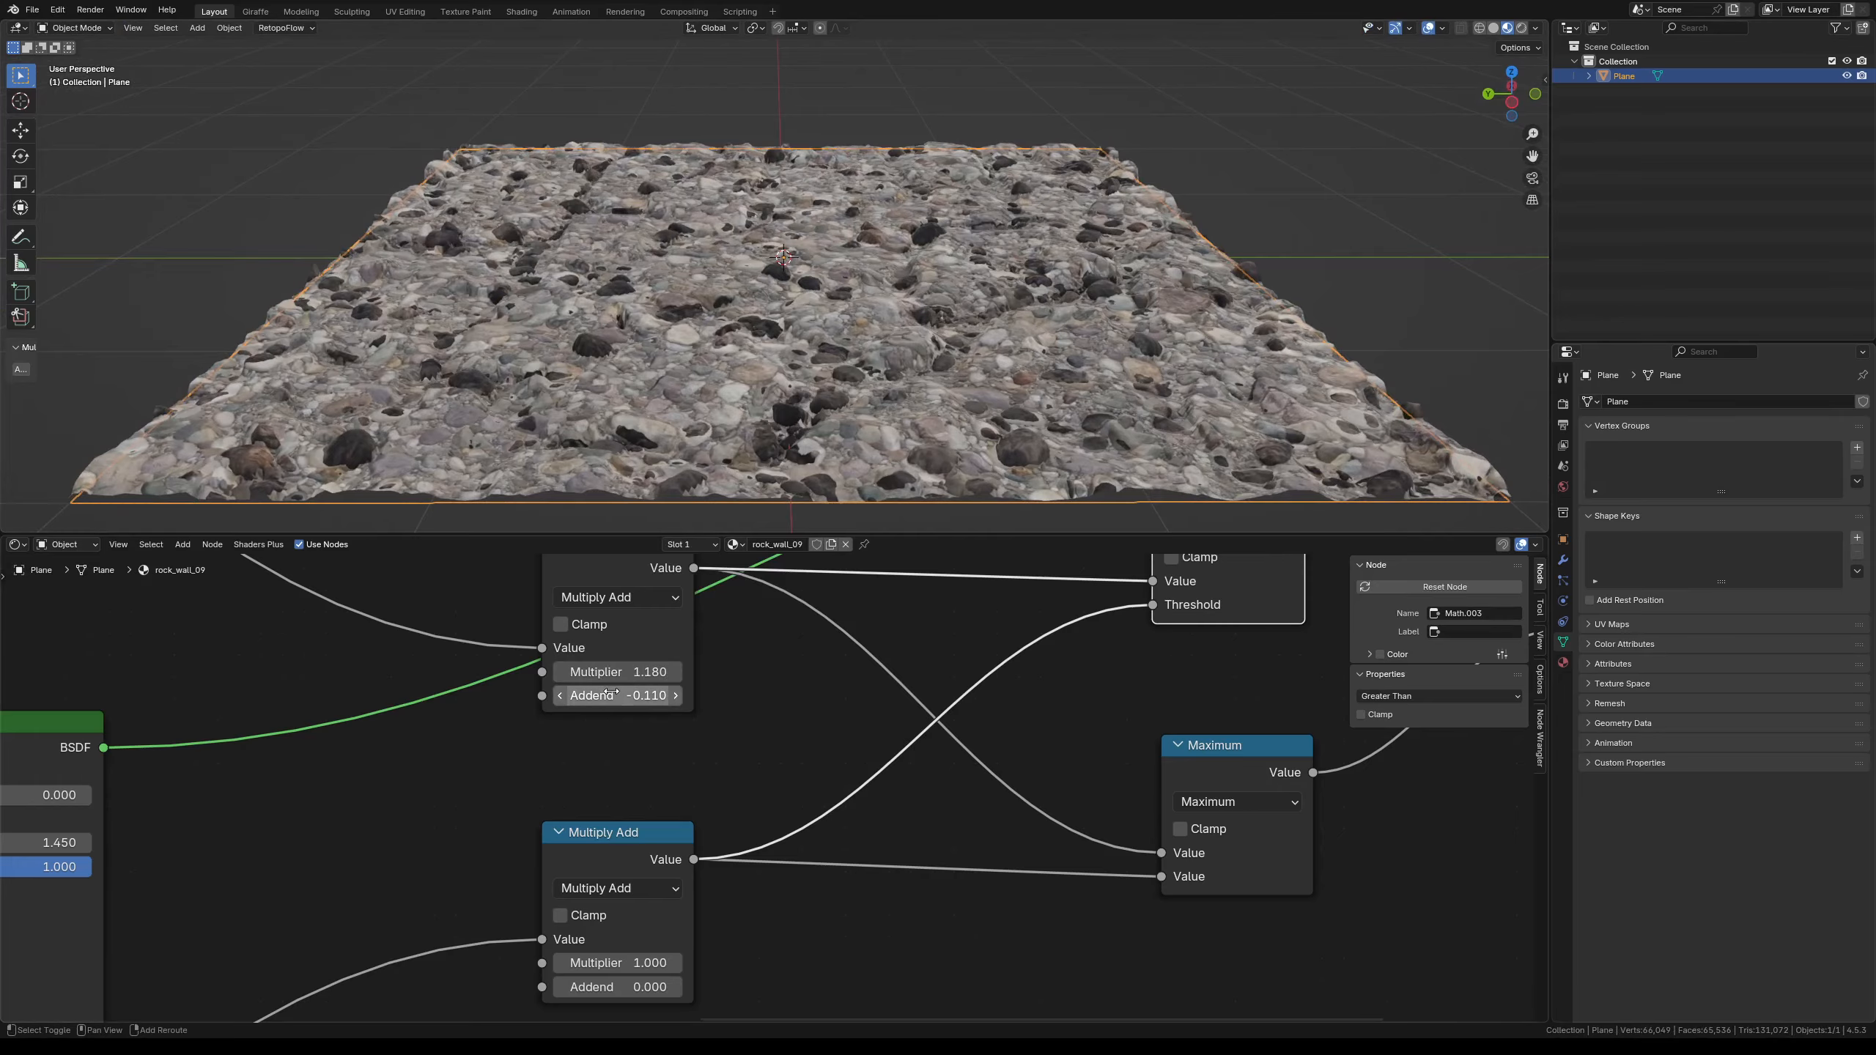
- Set the Multiplier of the rock wall's Multiply Add node to 2.560 and swap the Greater Than node's two input links
drag(604, 673, 675, 672)
middle_drag(686, 467, 725, 257)
middle_drag(969, 652, 929, 795)
scroll(929, 794, down, 1)
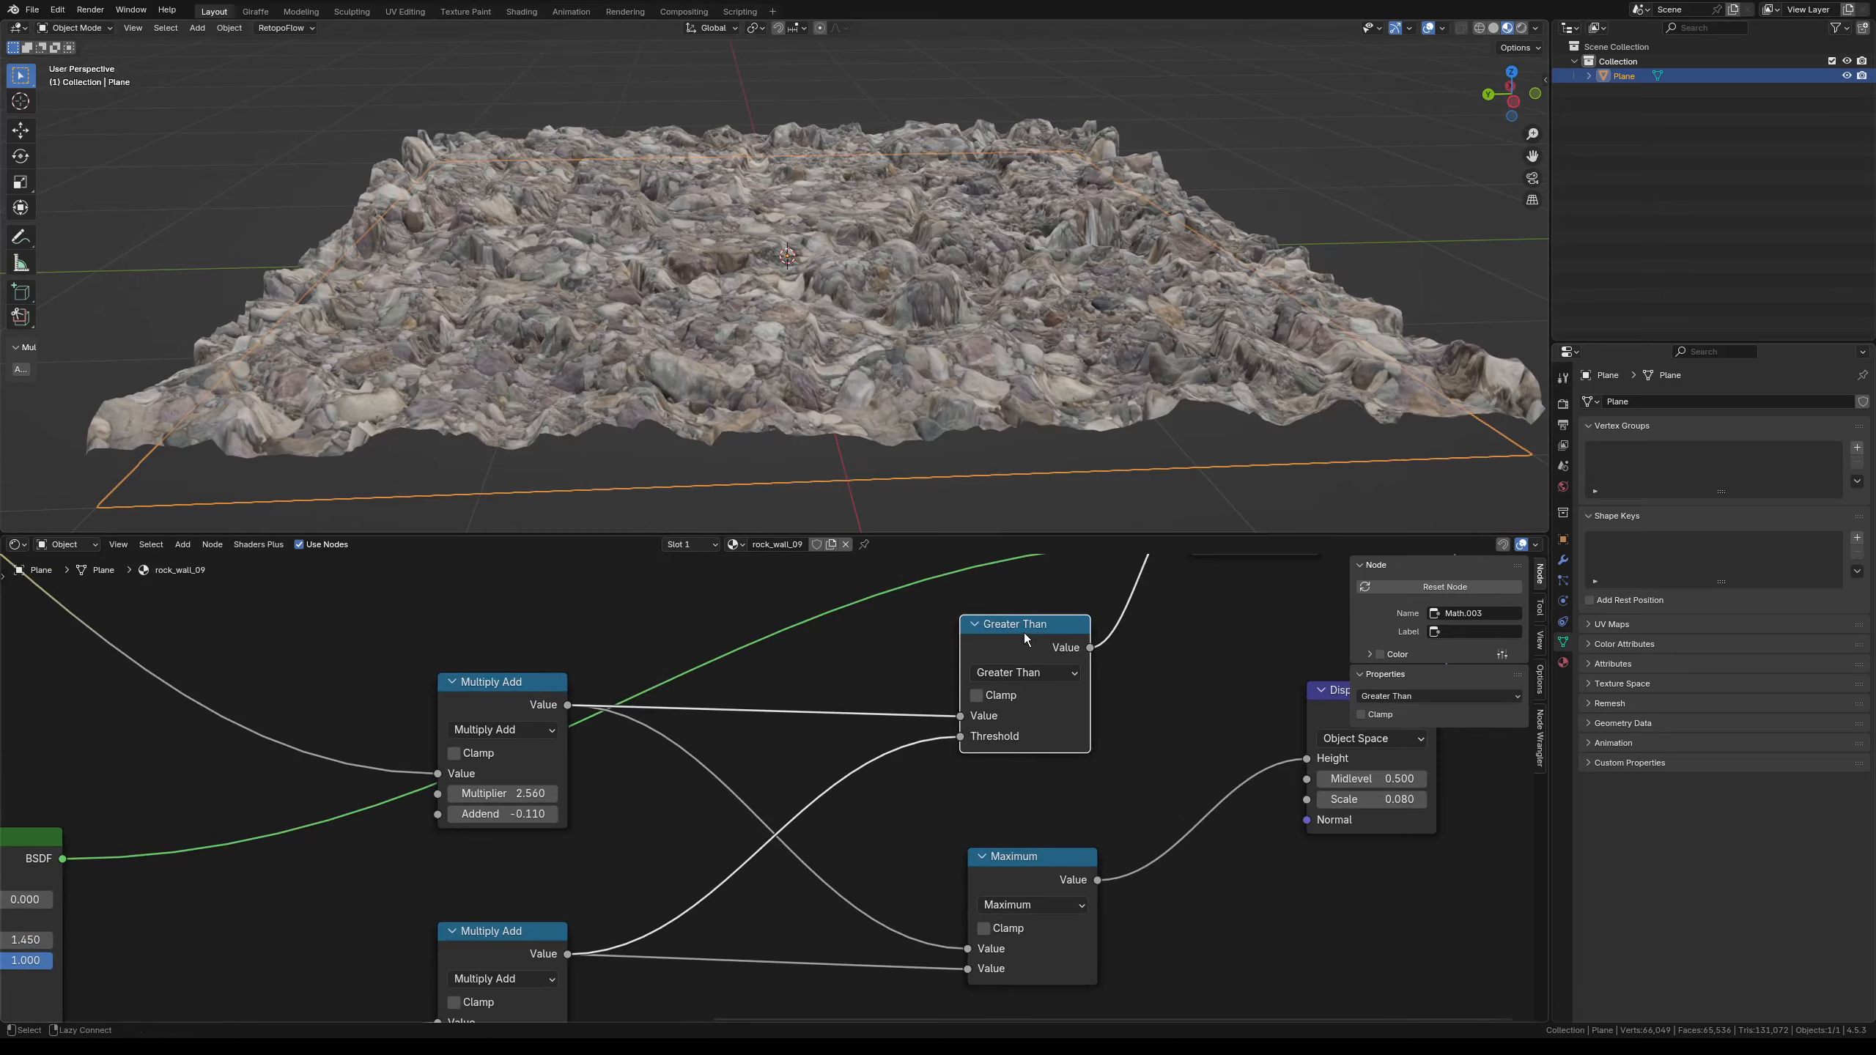
key(alt+s)
- Set the rock wall's Addend to -1.310 and the pebbles' Multiply Add node to Multiplier 0.670 and Addend -0.050
middle_drag(827, 351, 792, 381)
drag(491, 814, 518, 814)
key(Escape)
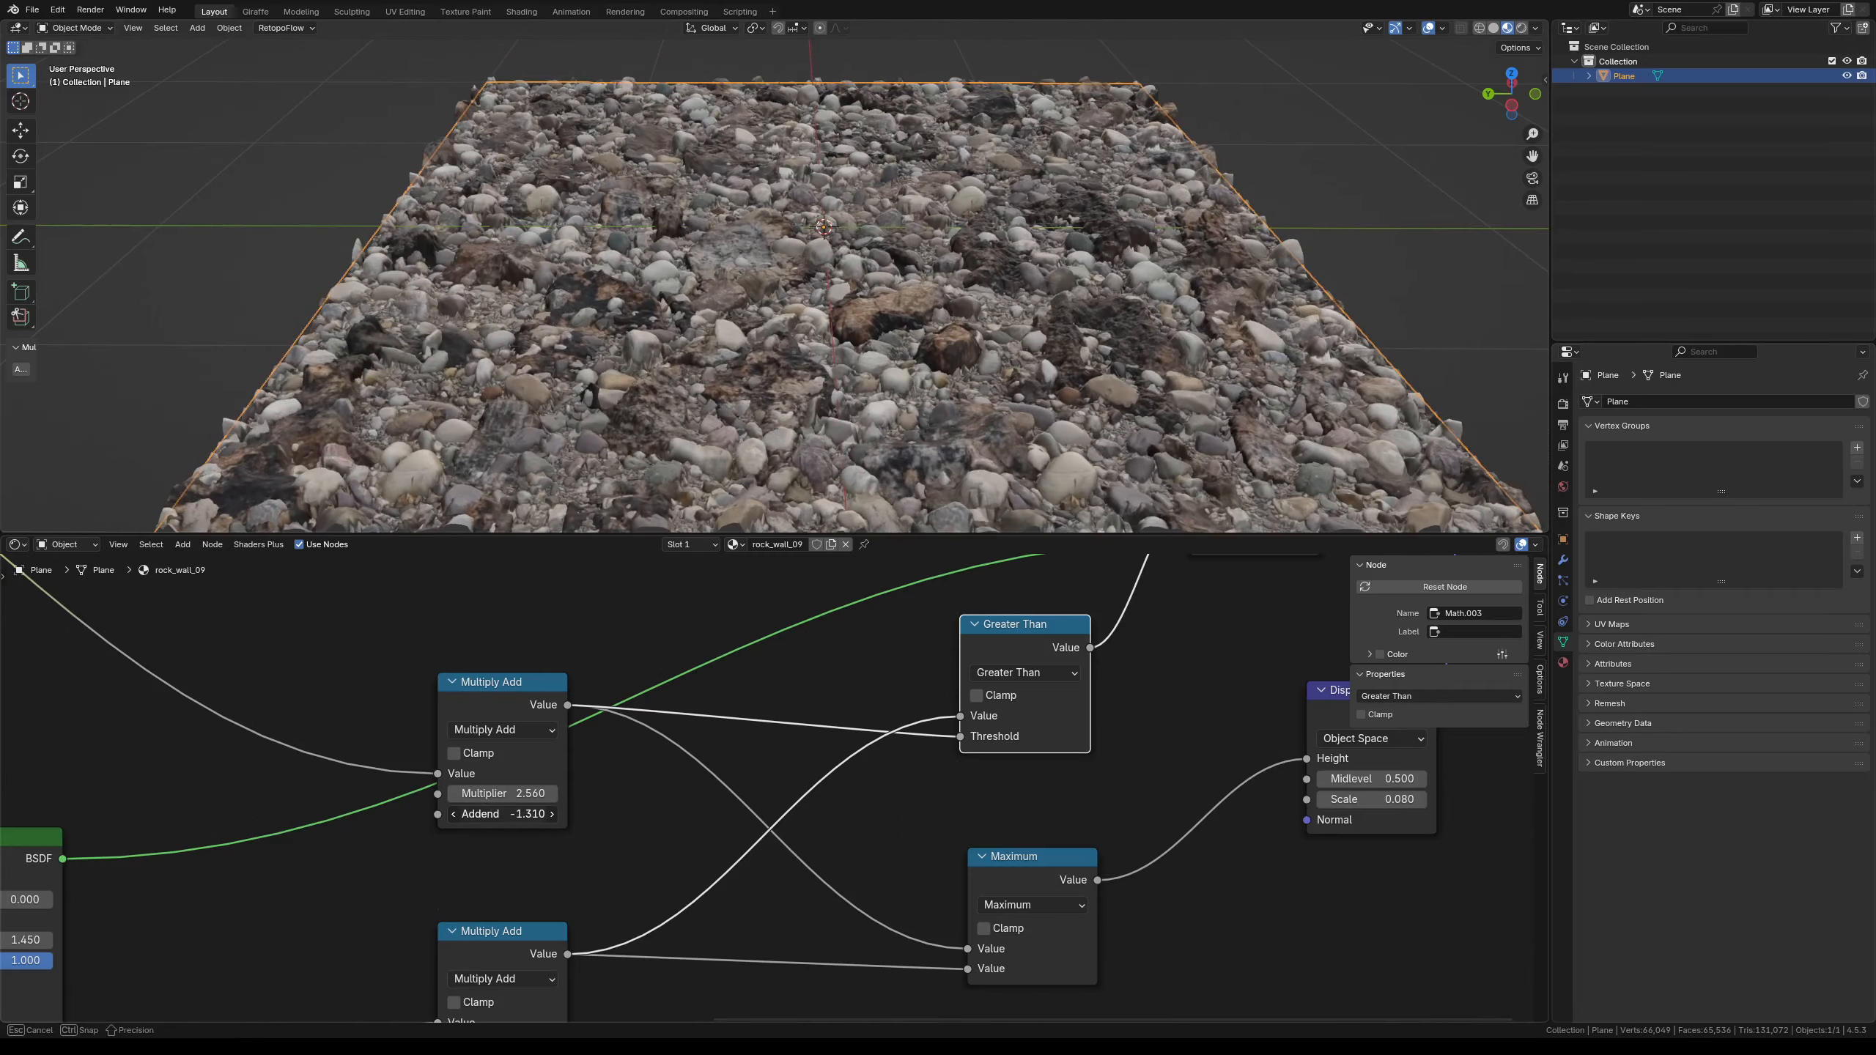
middle_drag(588, 948, 618, 818)
mouse_move(521, 934)
mouse_down()
mouse_move(502, 934)
mouse_move(524, 929)
mouse_move(510, 912)
mouse_move(536, 933)
mouse_up()
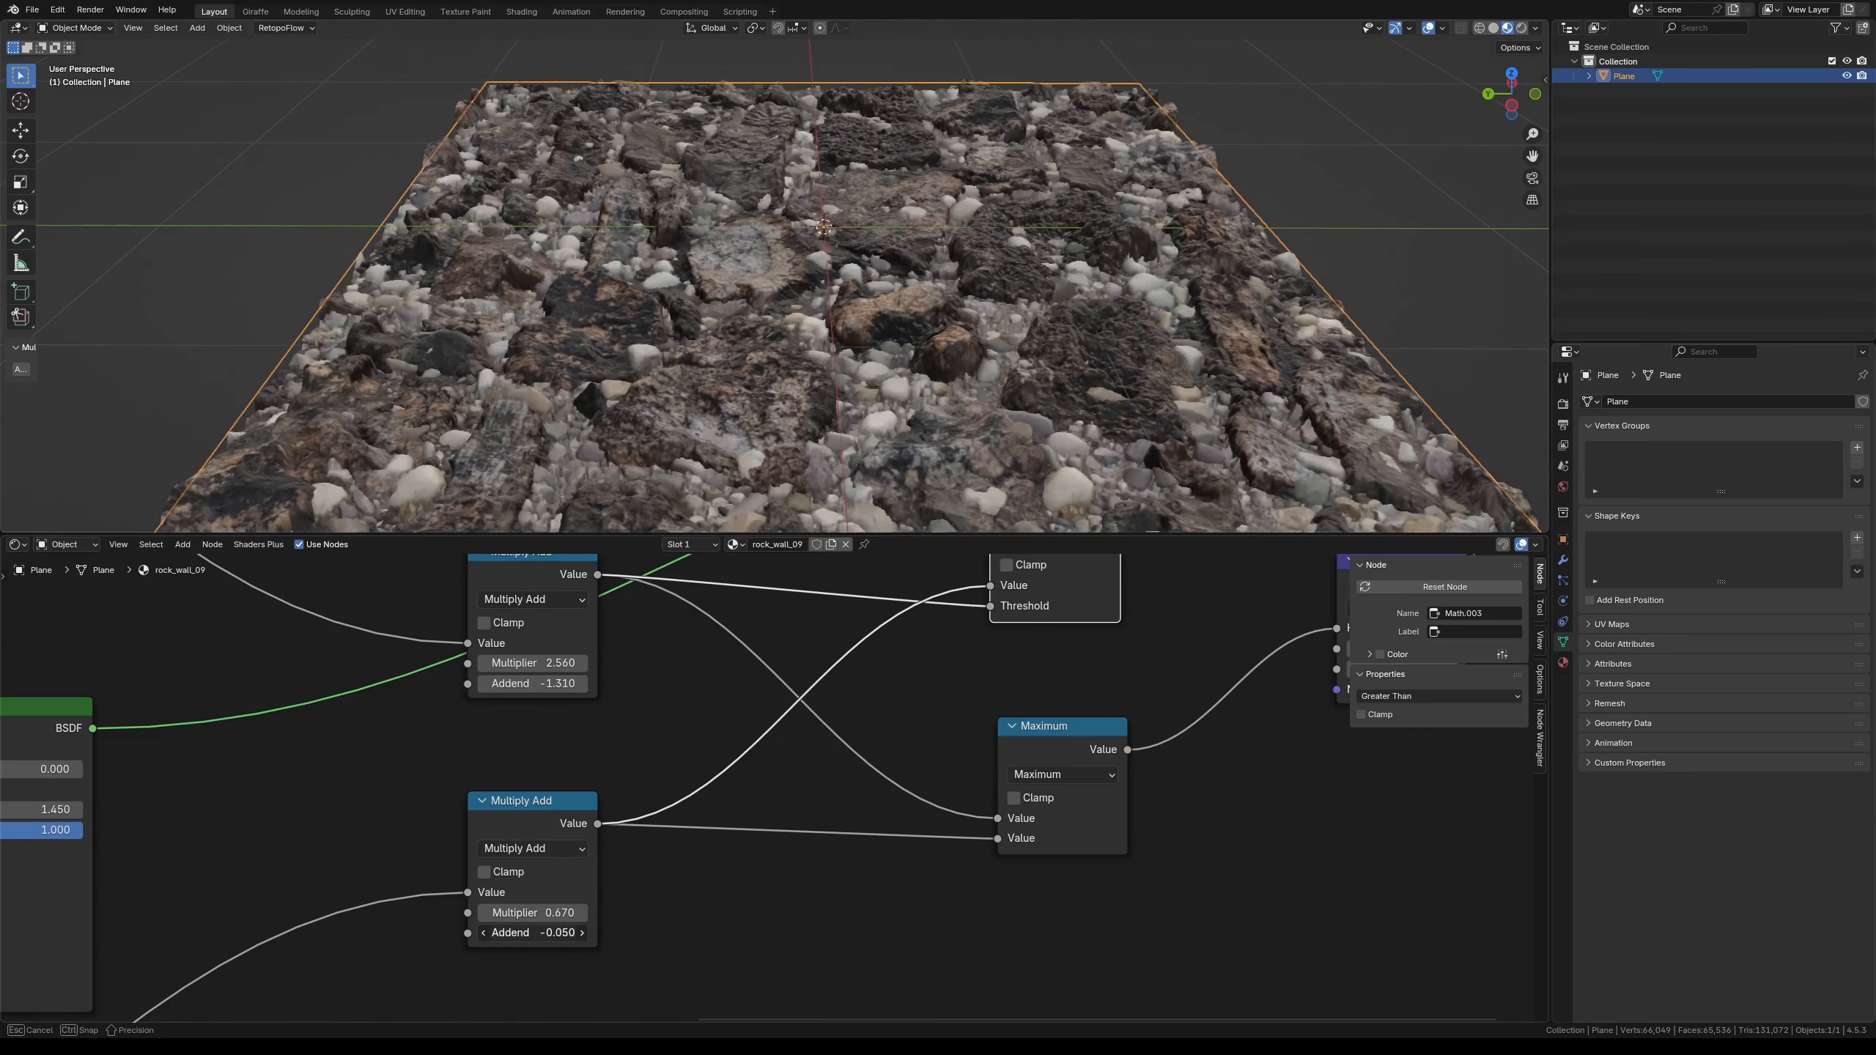
- Set the Scale of the Displacement node to 0.110
scroll(980, 753, down, 1)
middle_drag(1247, 730, 946, 863)
scroll(945, 862, up, 3)
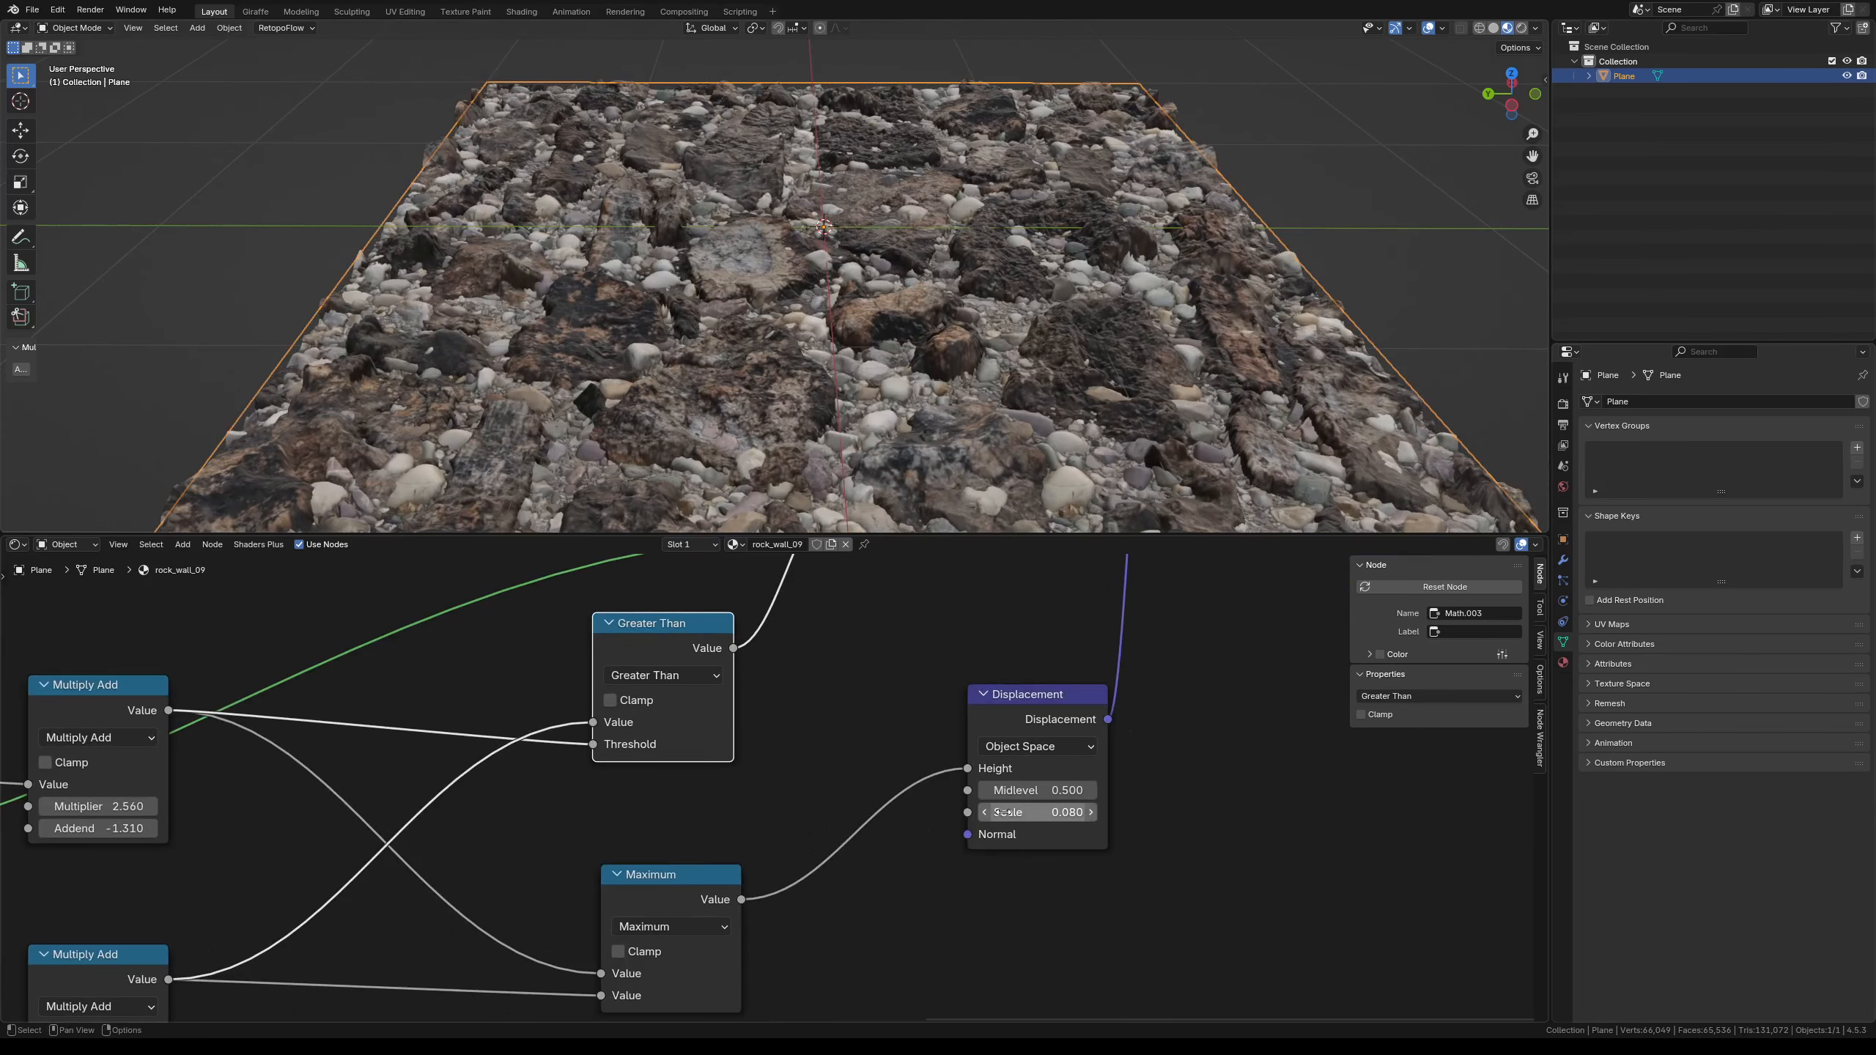
mouse_move(1020, 811)
mouse_down()
mouse_move(1056, 811)
mouse_move(1020, 810)
mouse_up()
- Set the rock wall's Multiply Add node to a Multiplier of 2.740 and an Addend of -1.500
scroll(665, 846, down, 4)
middle_drag(418, 861, 774, 833)
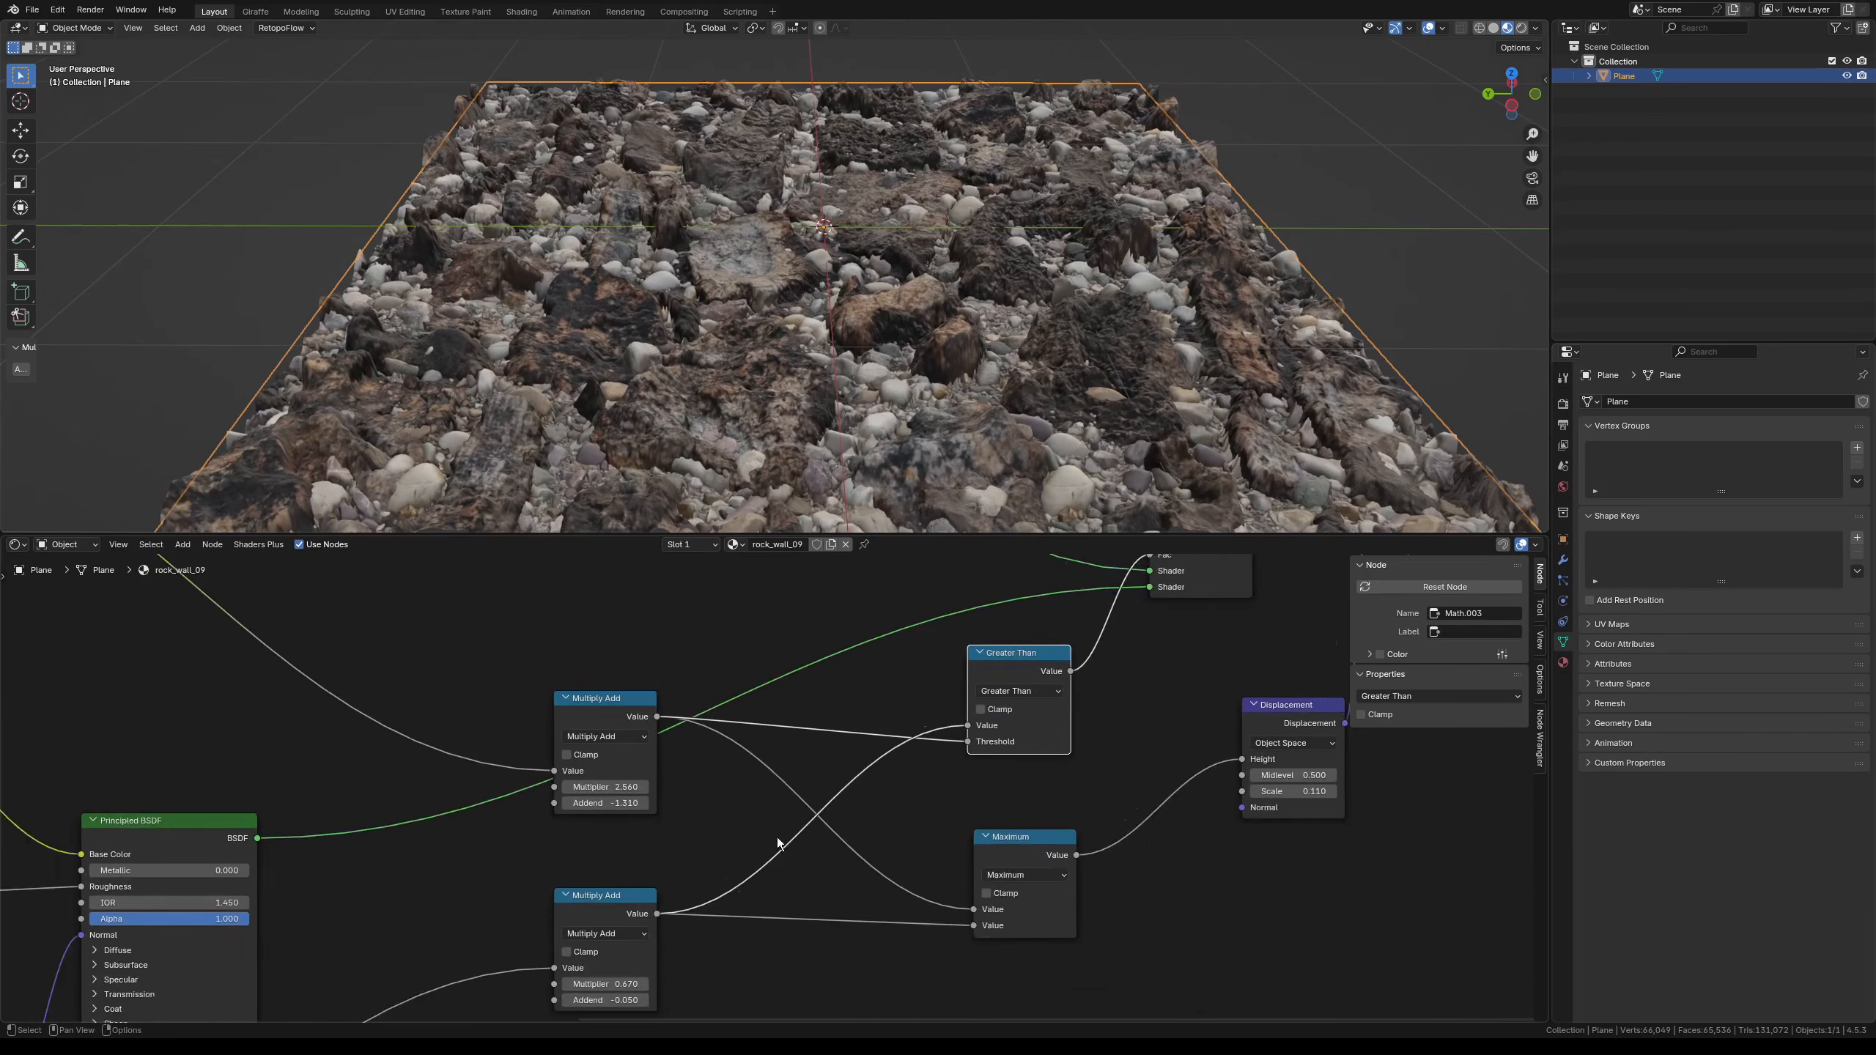
scroll(773, 827, up, 4)
drag(544, 808, 621, 785)
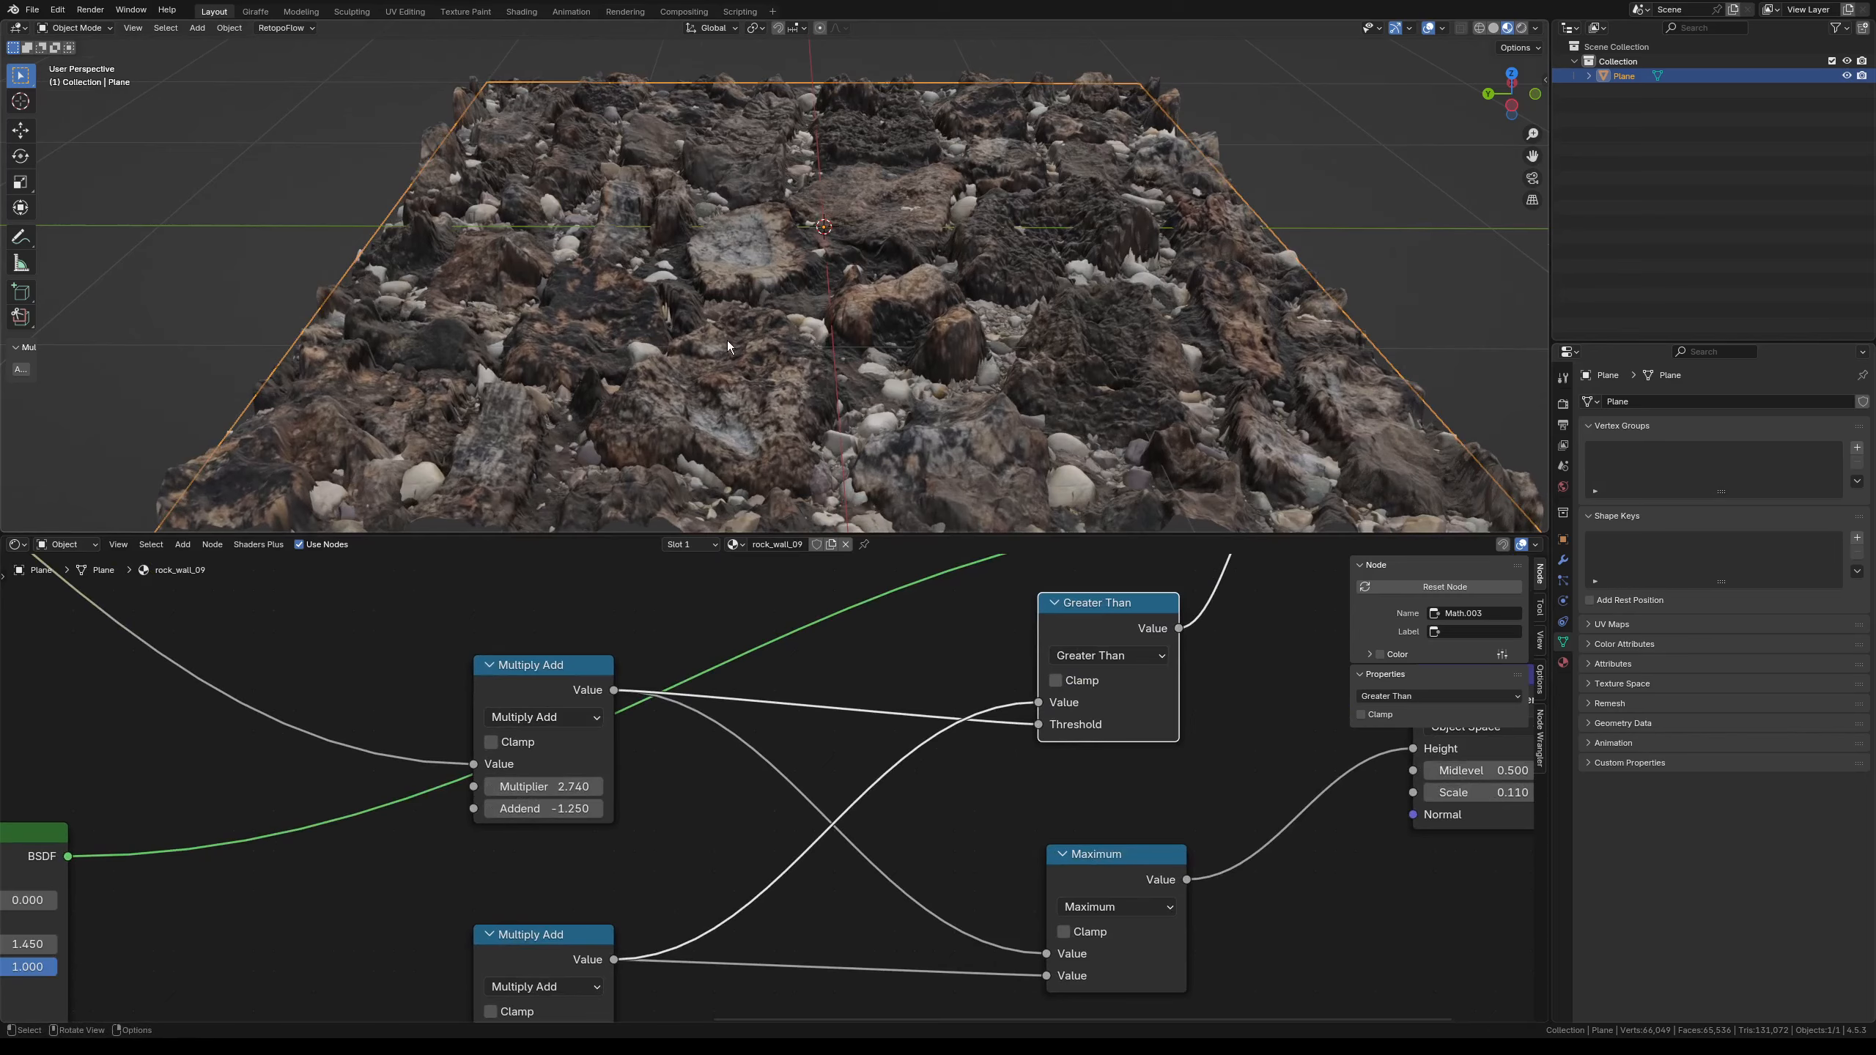
scroll(716, 338, down, 3)
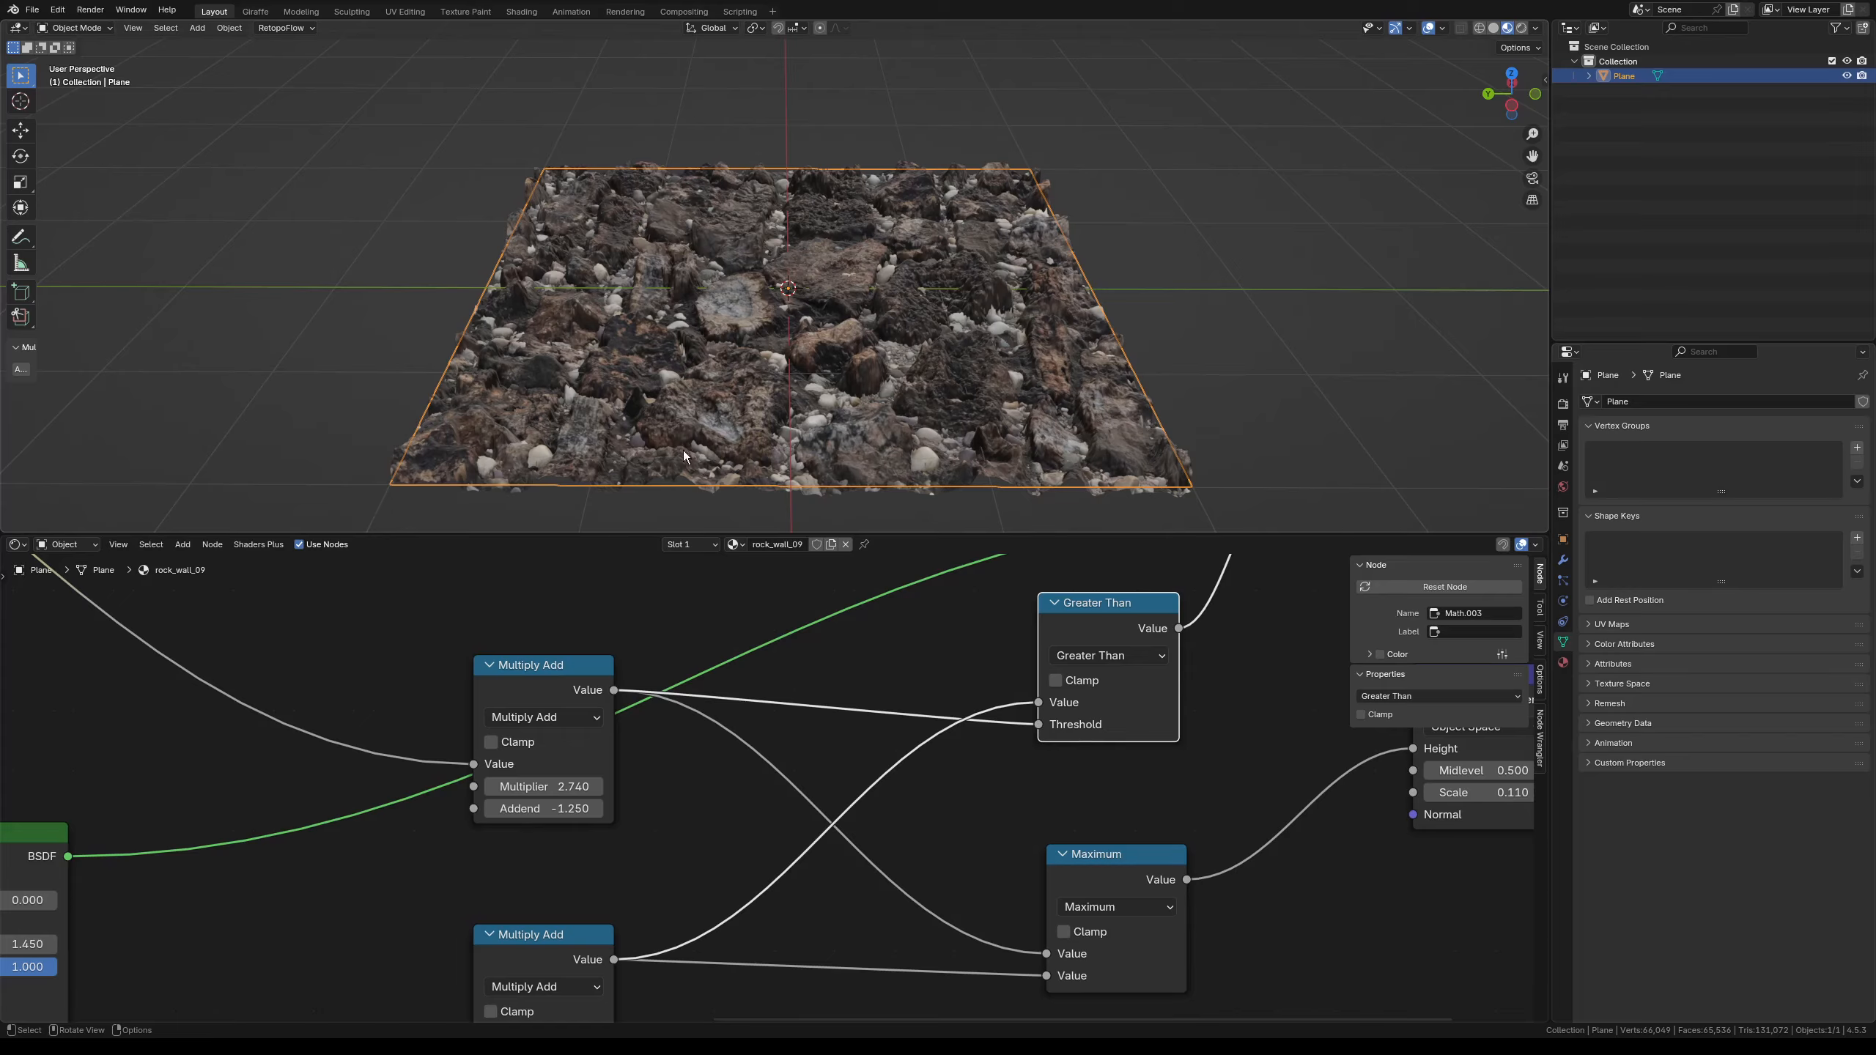
mouse_move(561, 809)
mouse_down()
mouse_move(601, 808)
mouse_move(540, 809)
mouse_up()
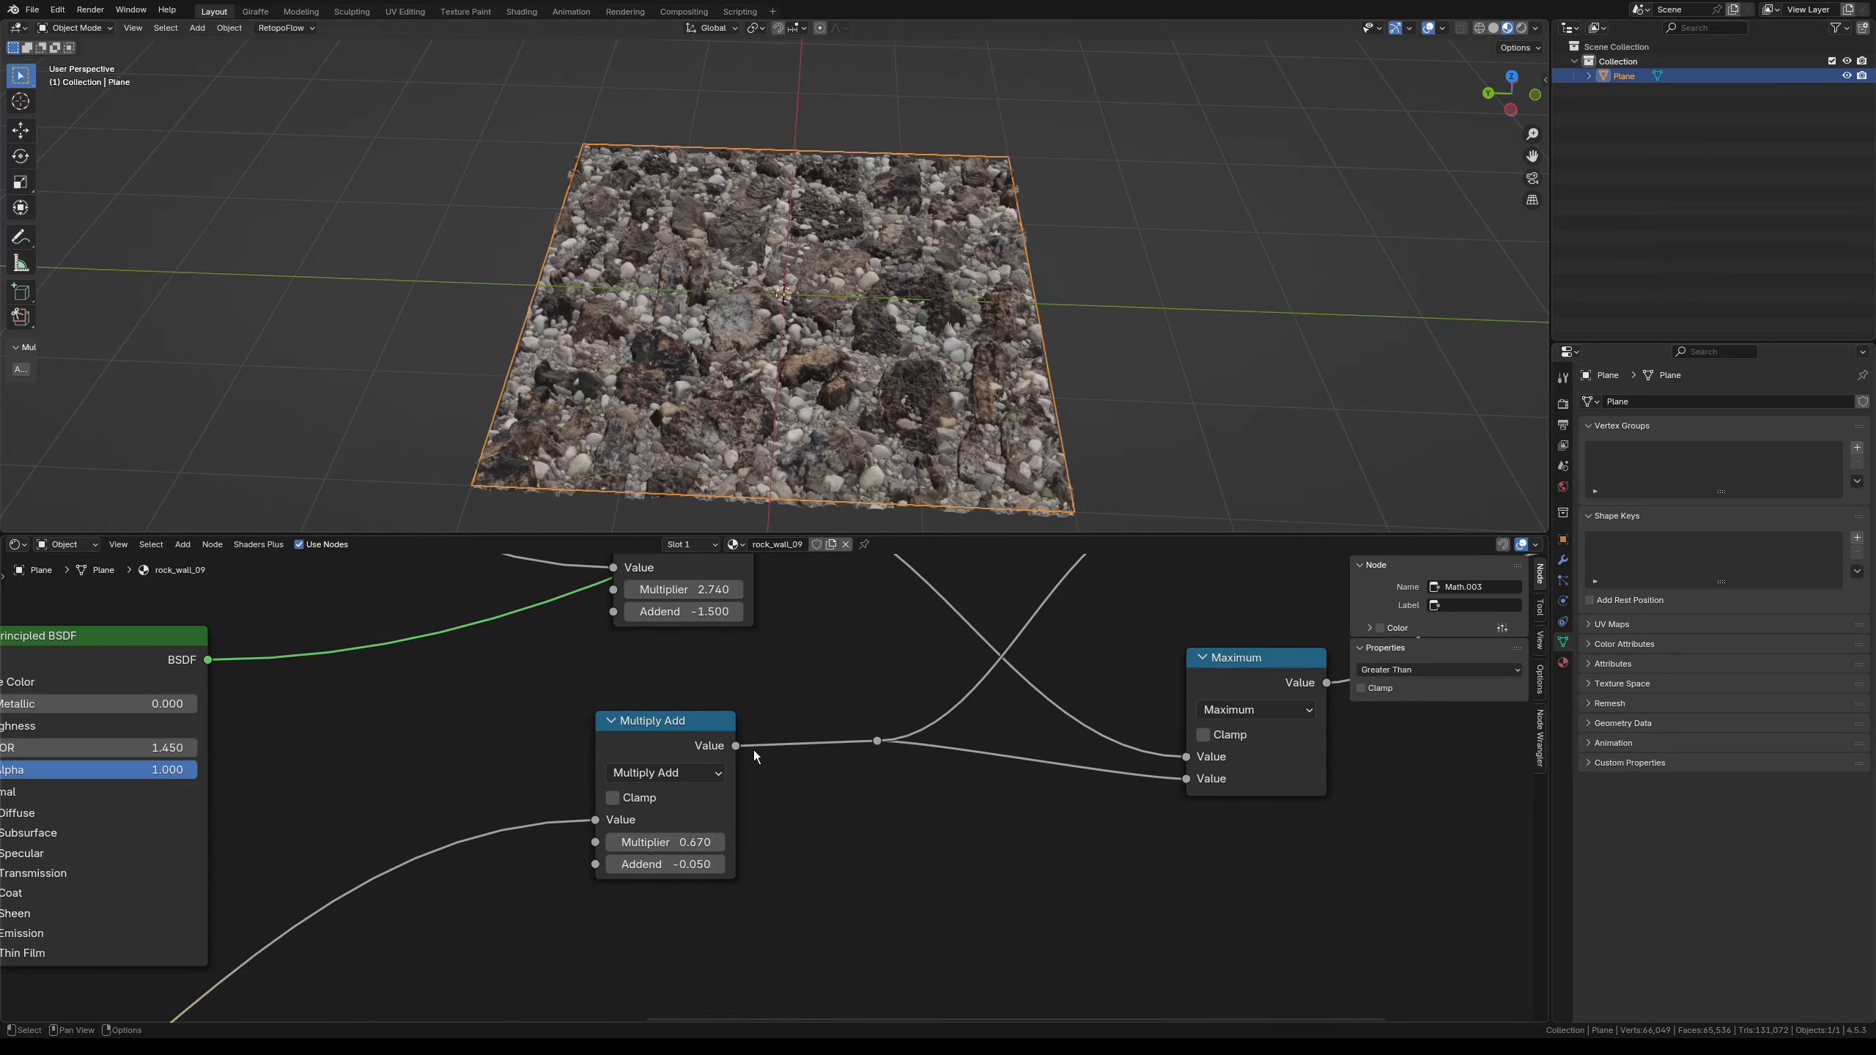
- Insert a Math Add node with Value 0 between the pebbles' Multiply Add node and the reroute point
scroll(768, 776, up, 1)
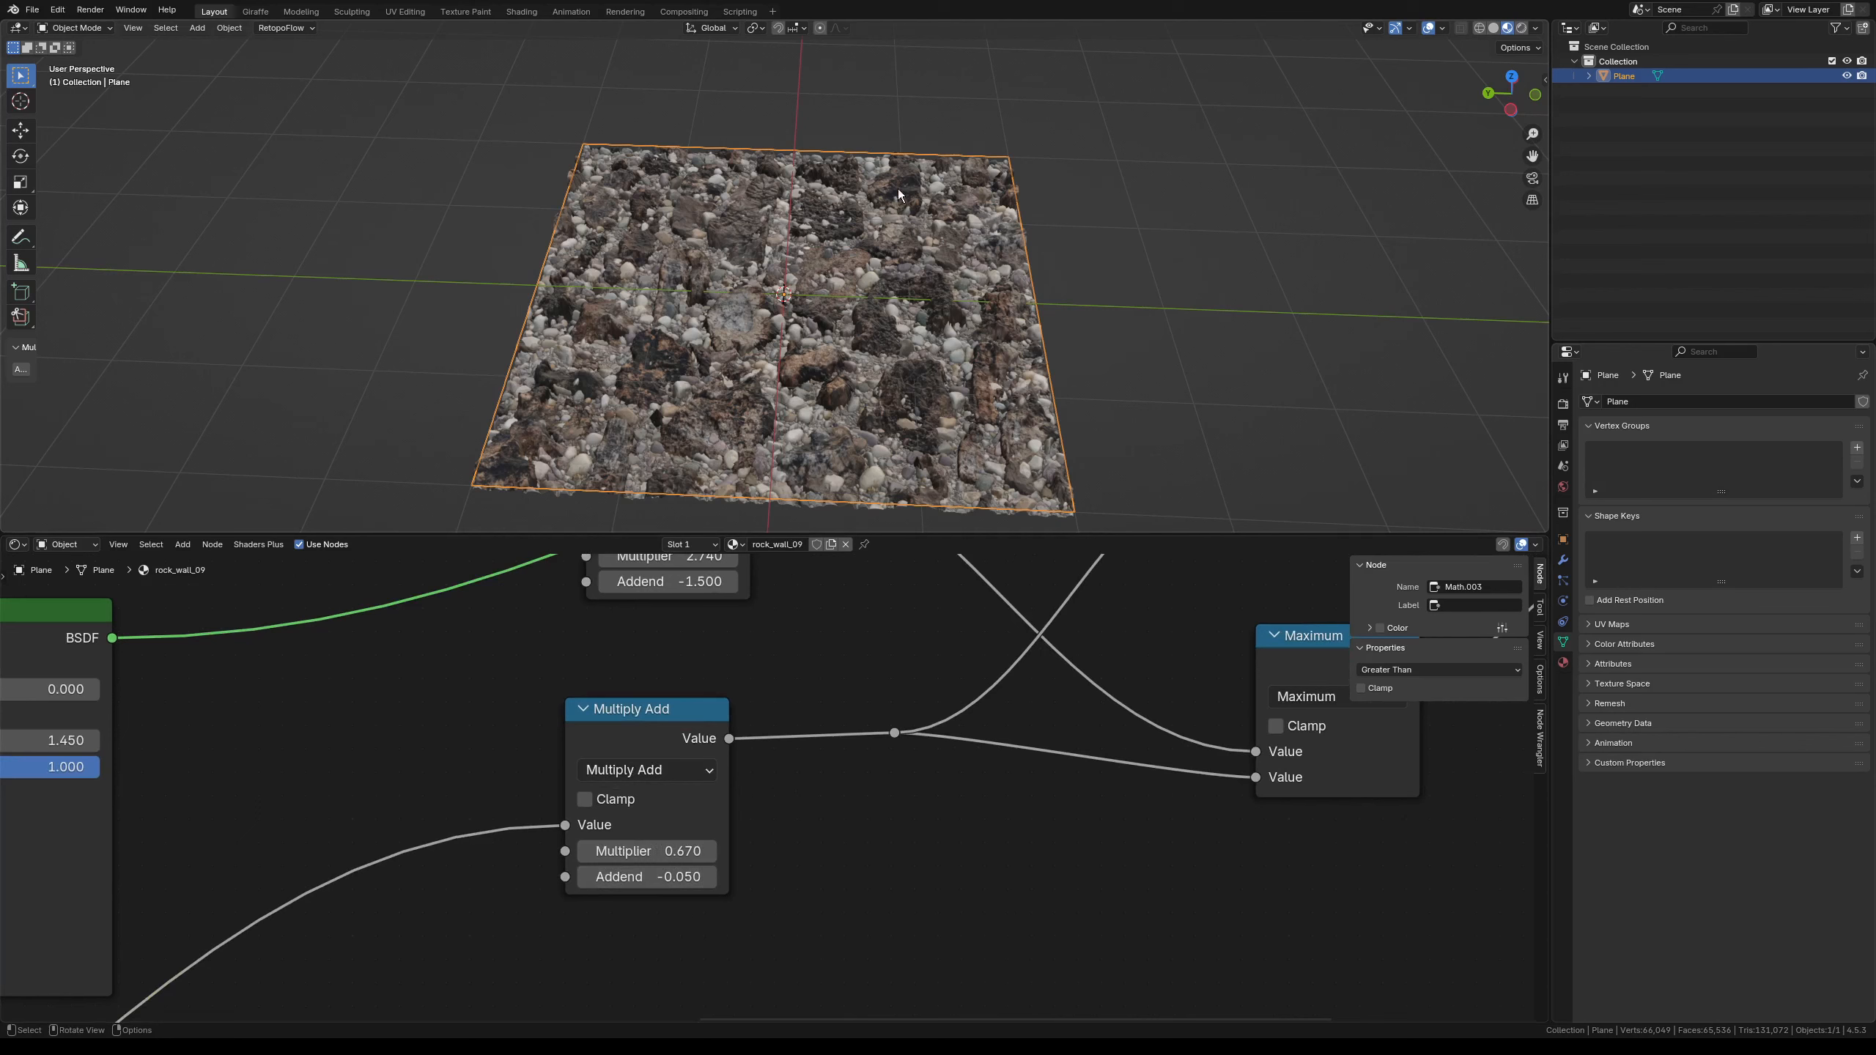
key(shift+a)
text(add)
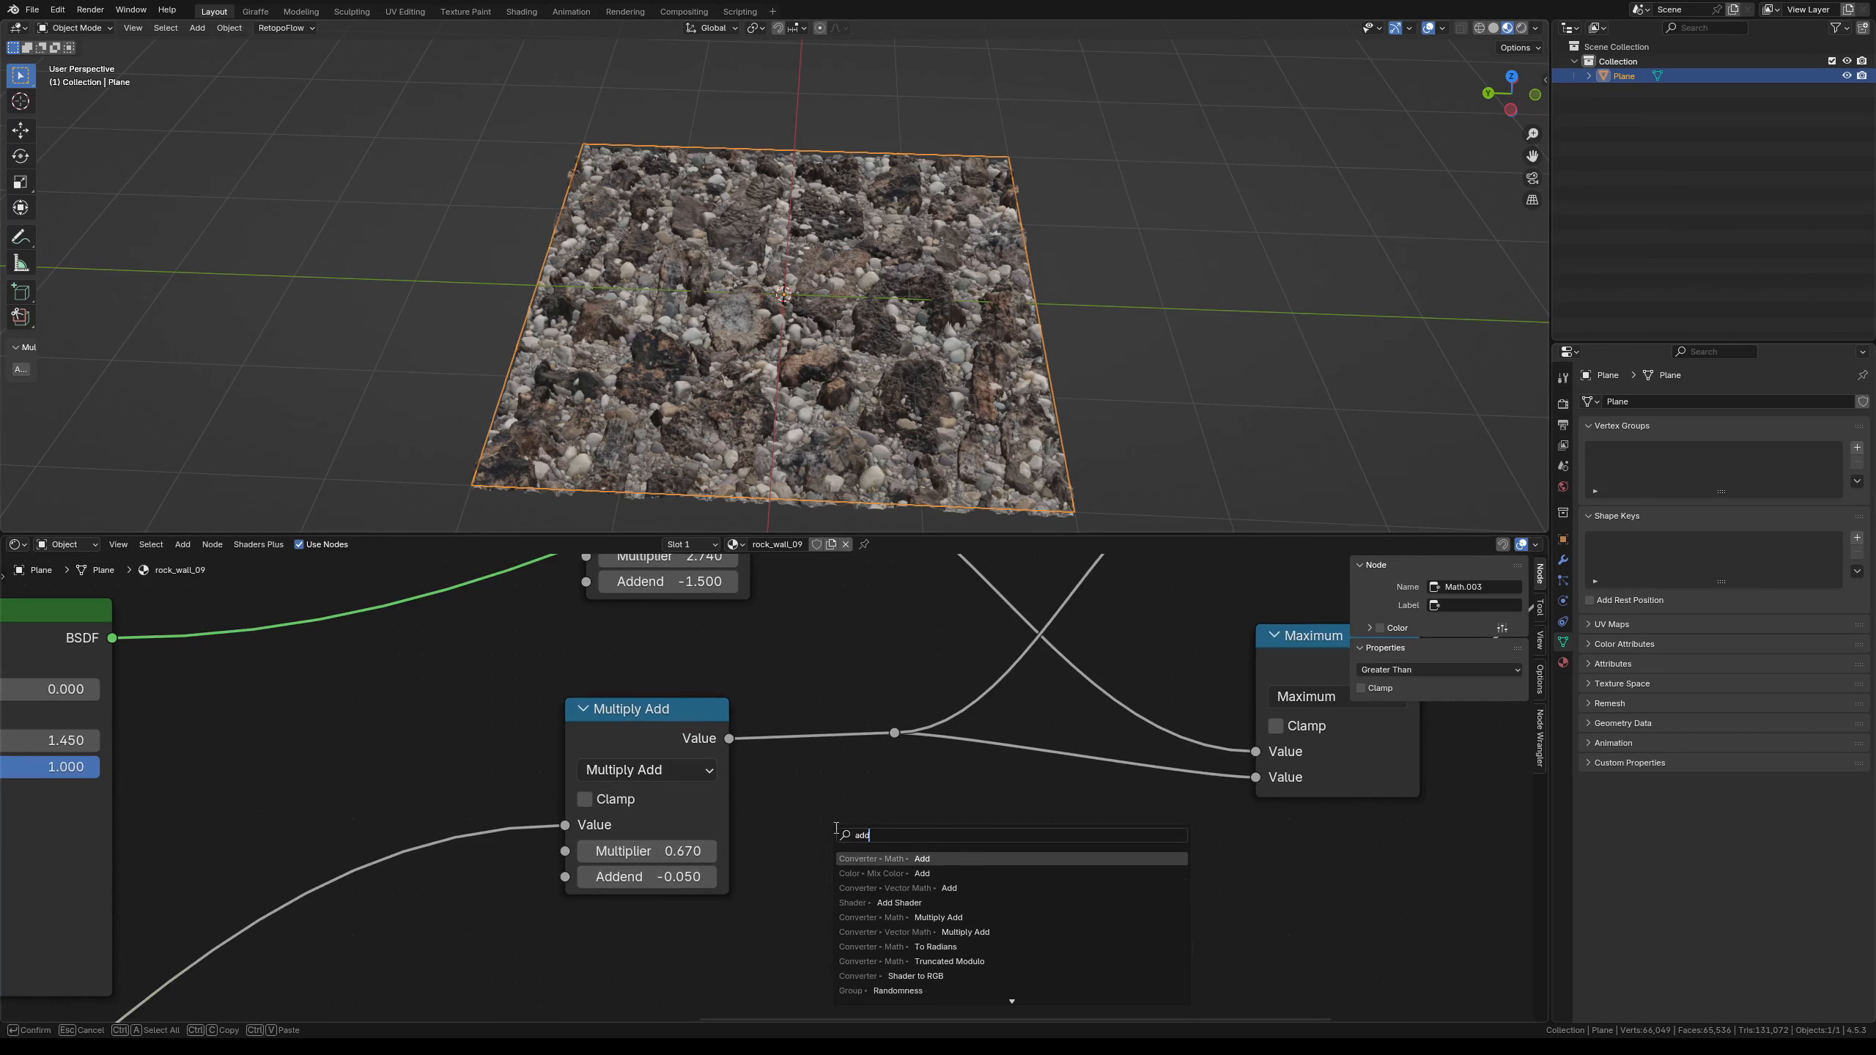
key(Return)
click(772, 669)
click(857, 820)
text(0)
key(Return)
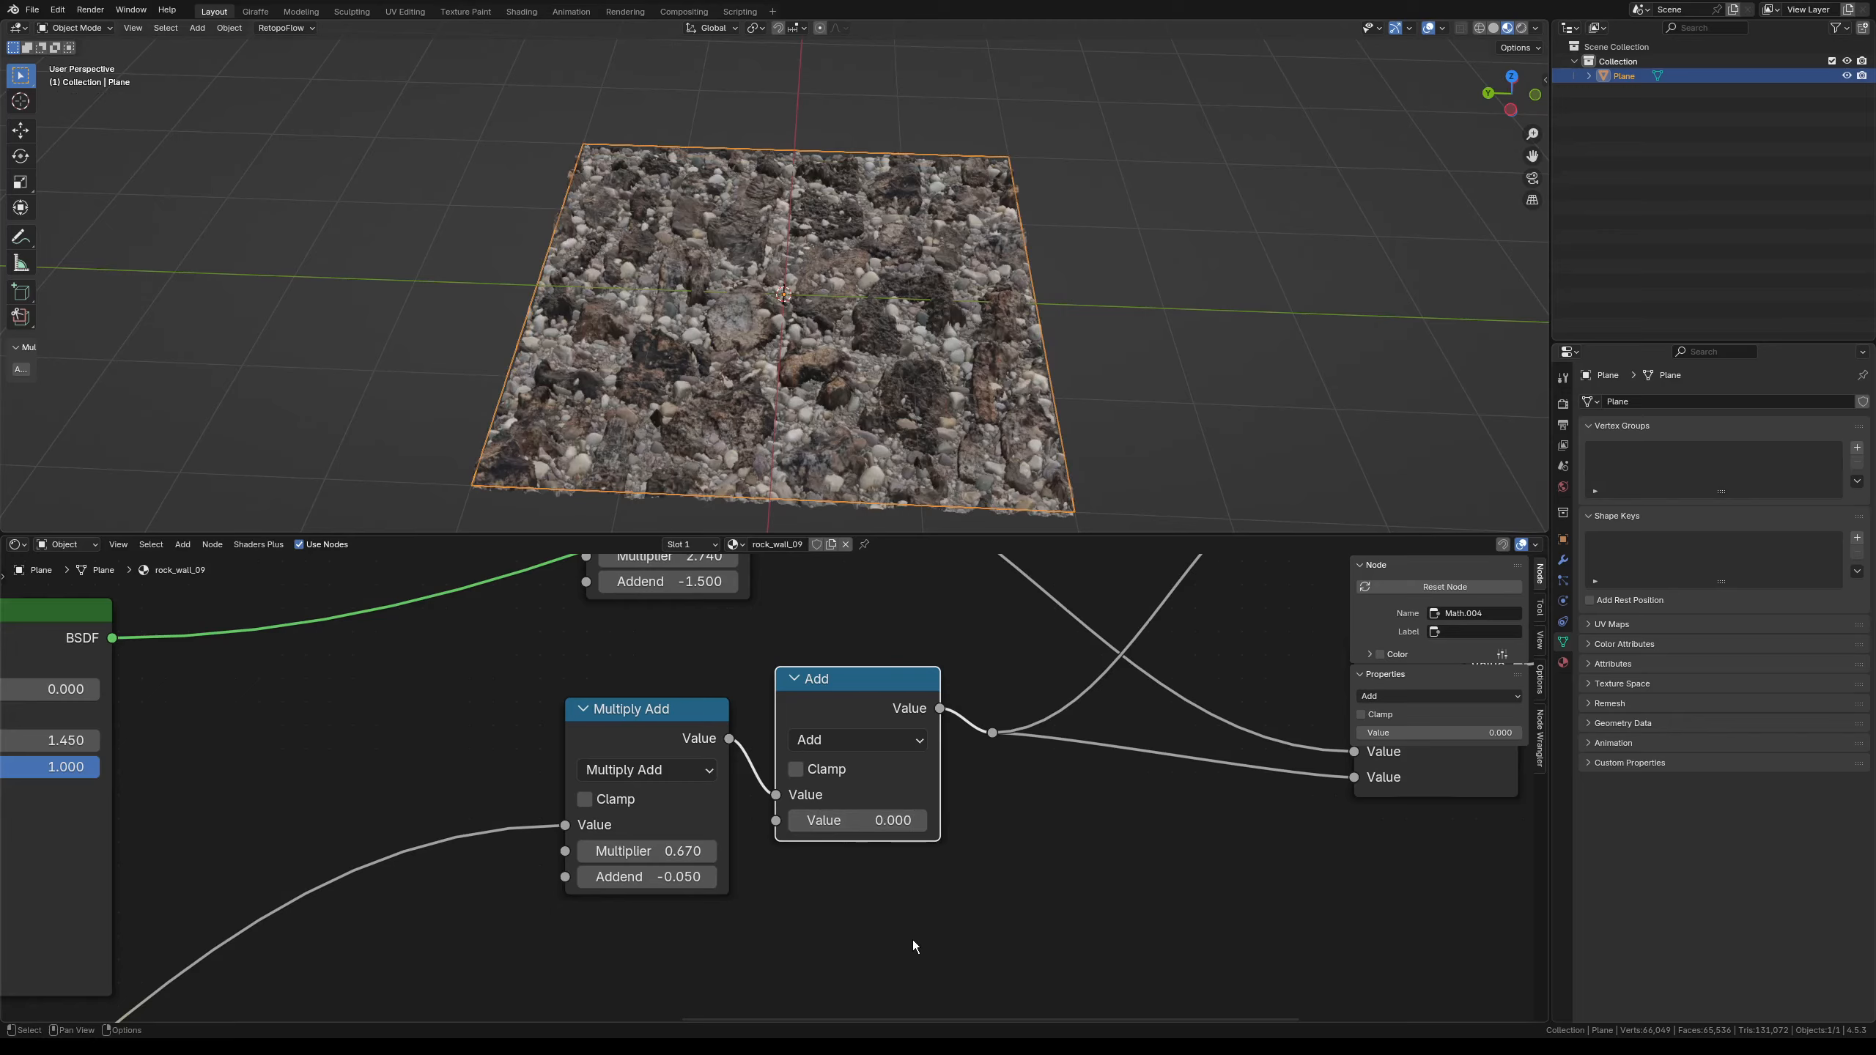
scroll(775, 794, down, 1)
- Put the plane into Vertex Paint mode and open its list of color attributes
key(ctrl+Tab)
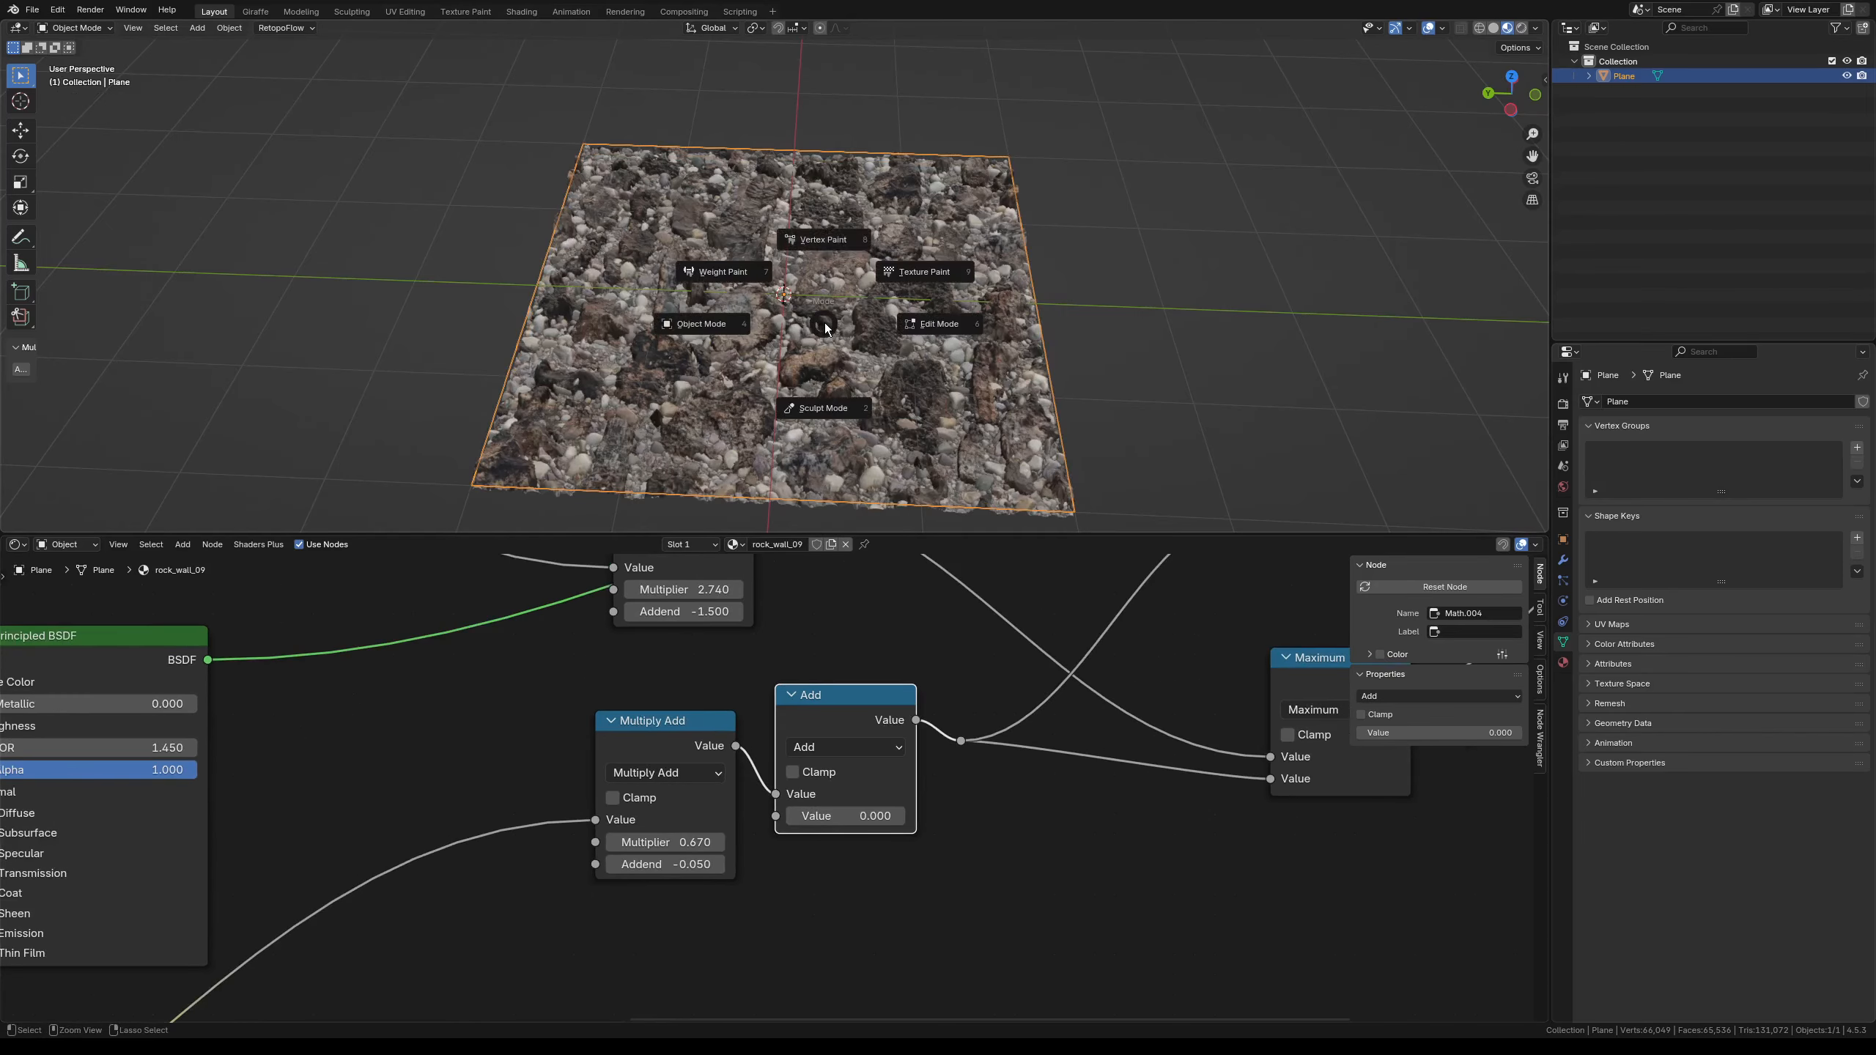
click(818, 244)
click(782, 31)
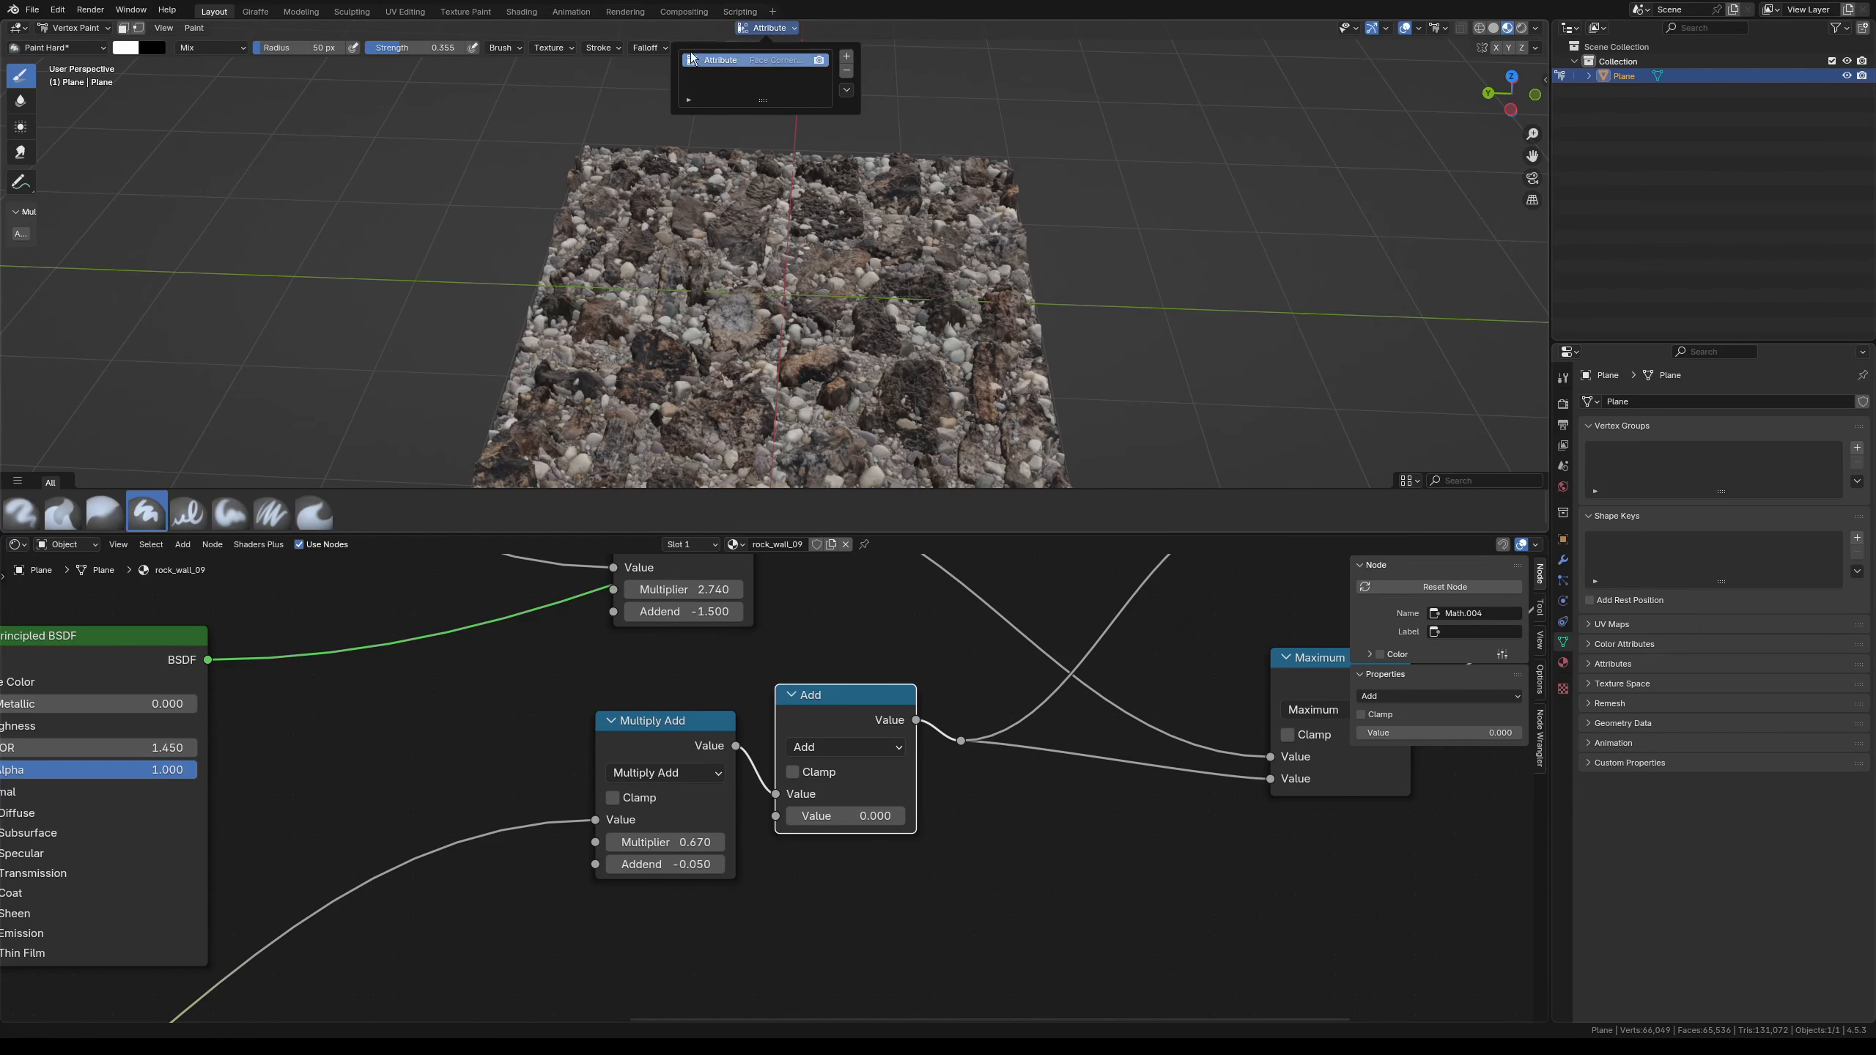
- Add an Attribute node below the pebbles' Multiply Add node and enter Attribute as its attribute name
key(shift+a)
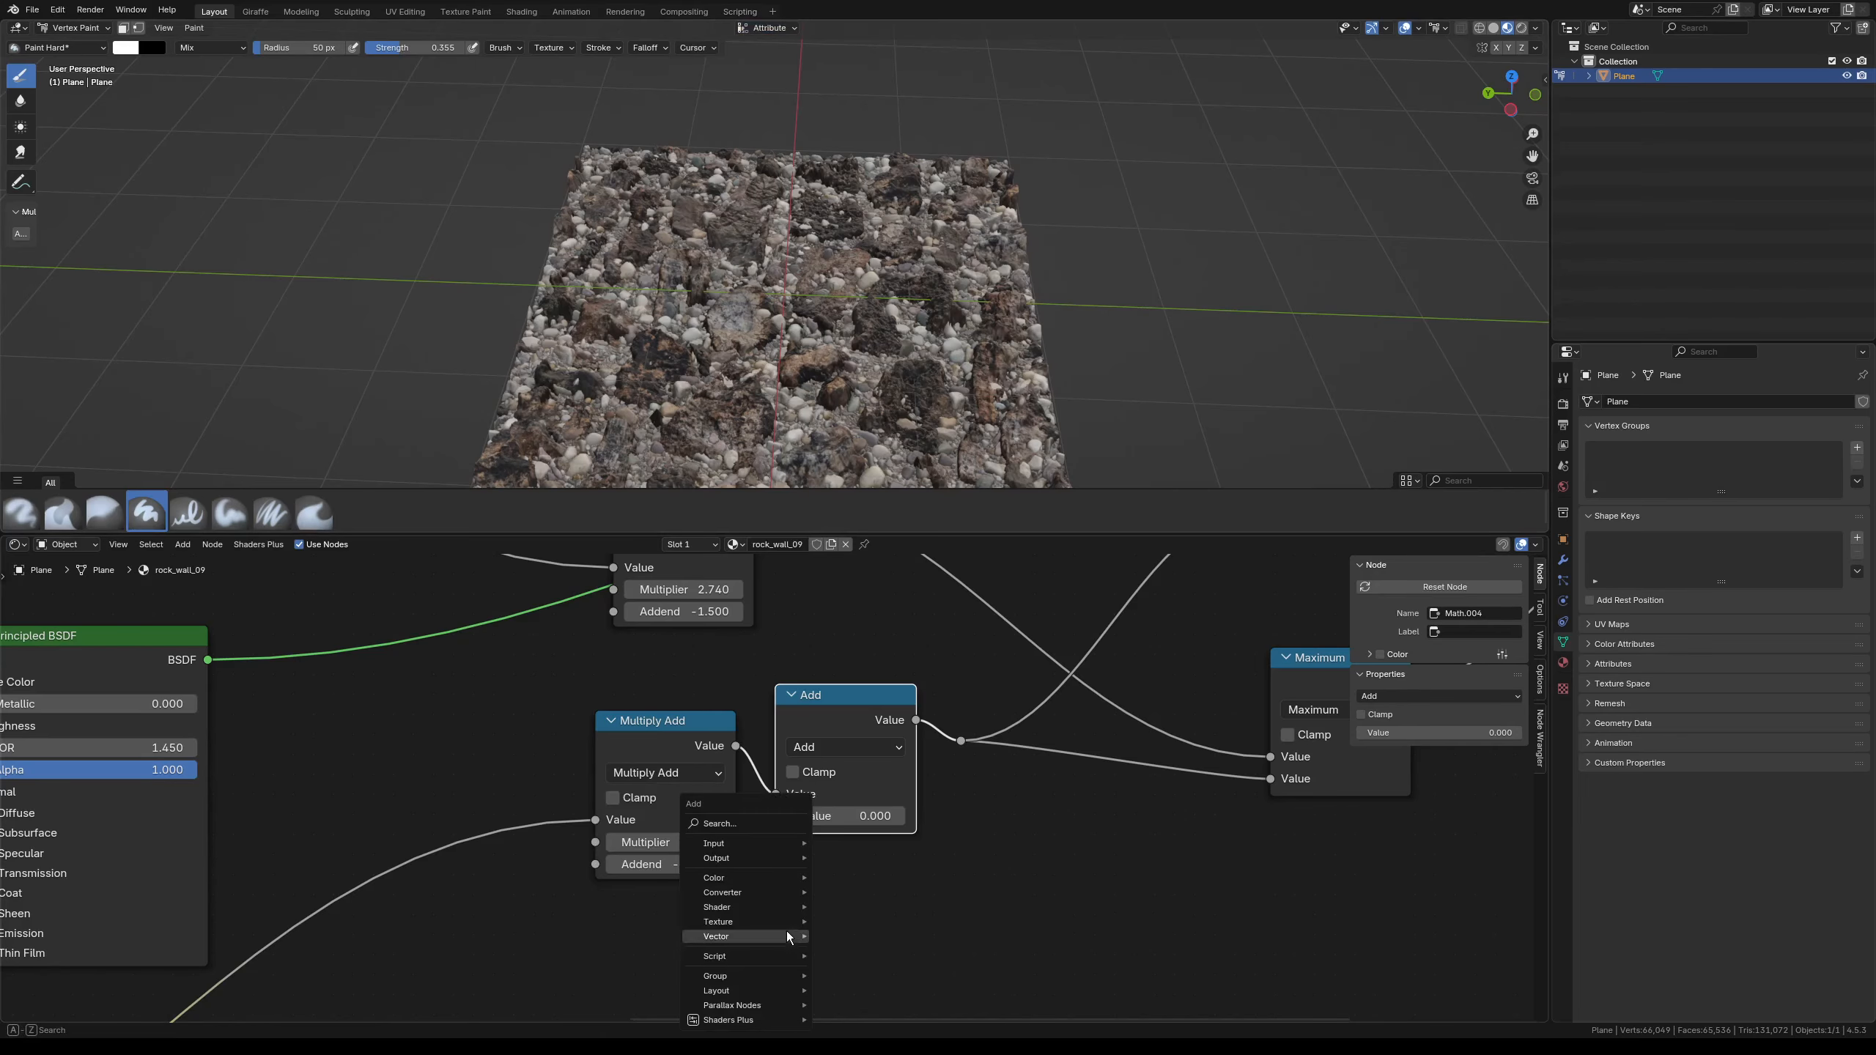
text(at)
click(848, 861)
click(701, 898)
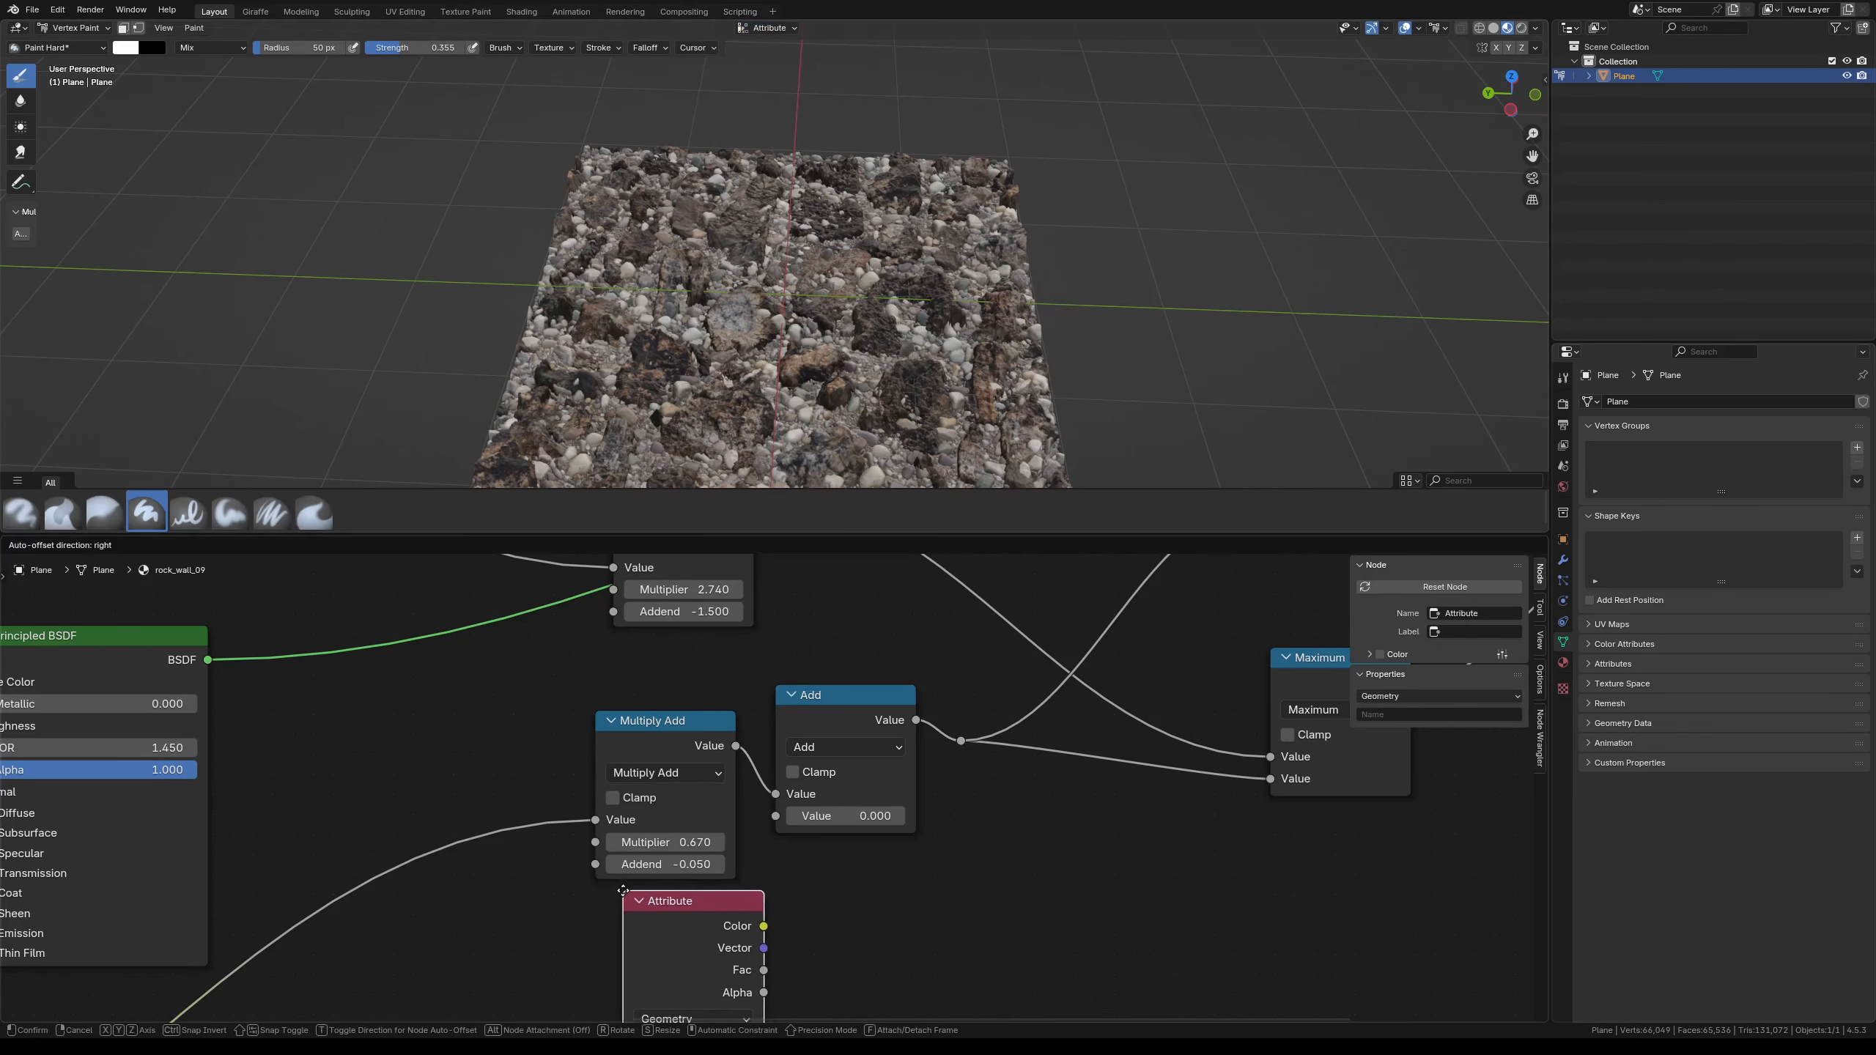
scroll(731, 909, up, 2)
click(732, 926)
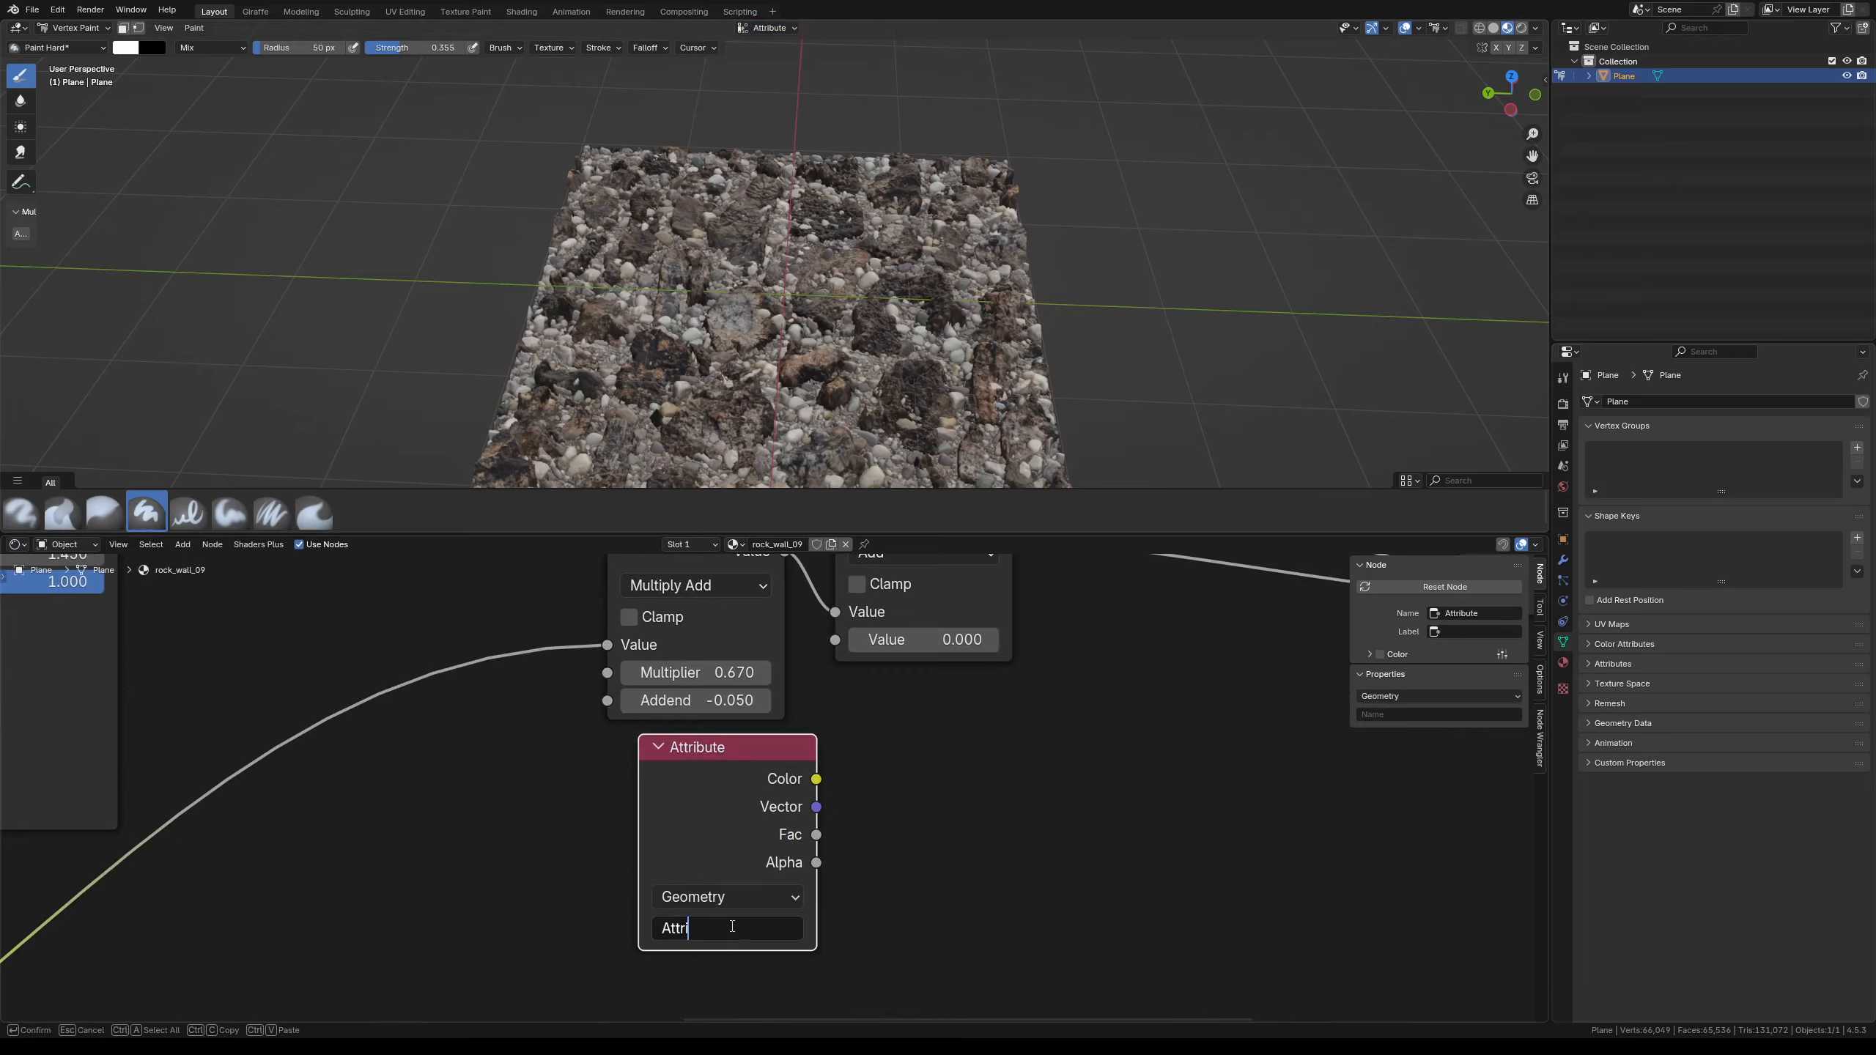
key(Return)
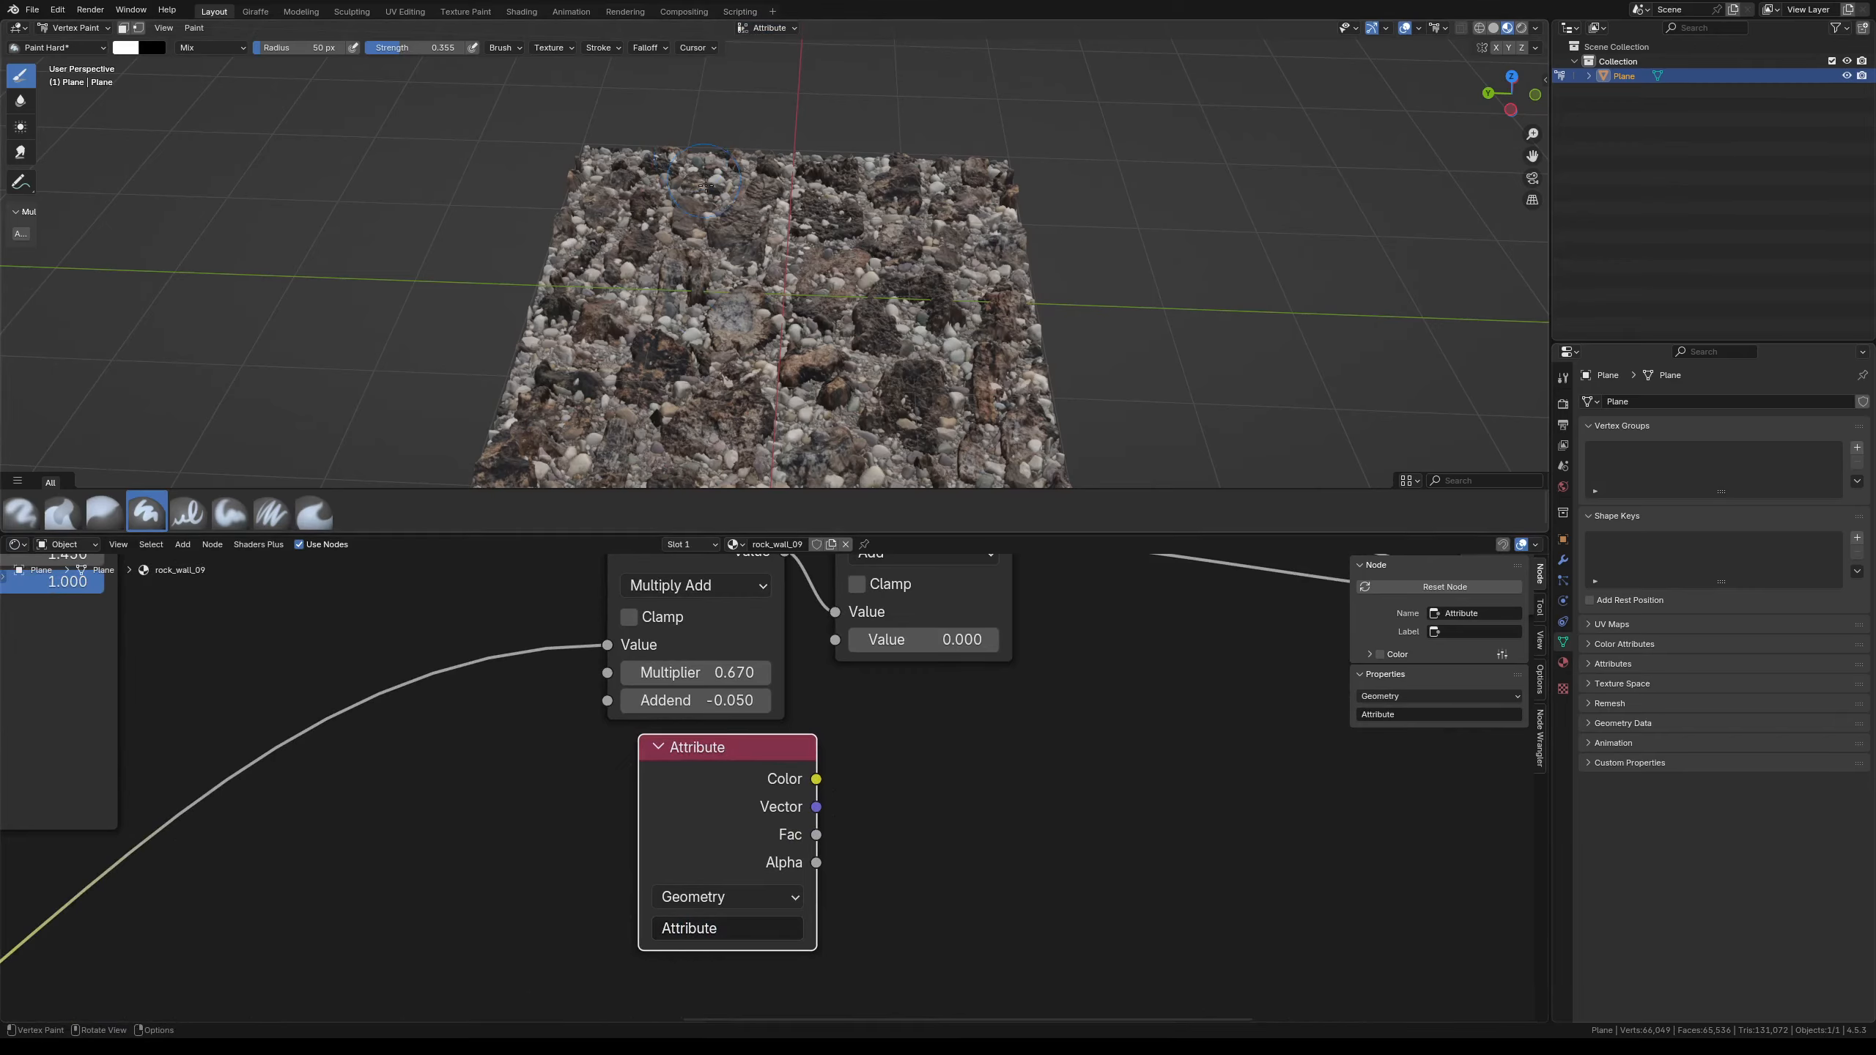
- Rename the plane's color attribute to GravelMask and enter GravelMask as the name in the Attribute node
click(781, 23)
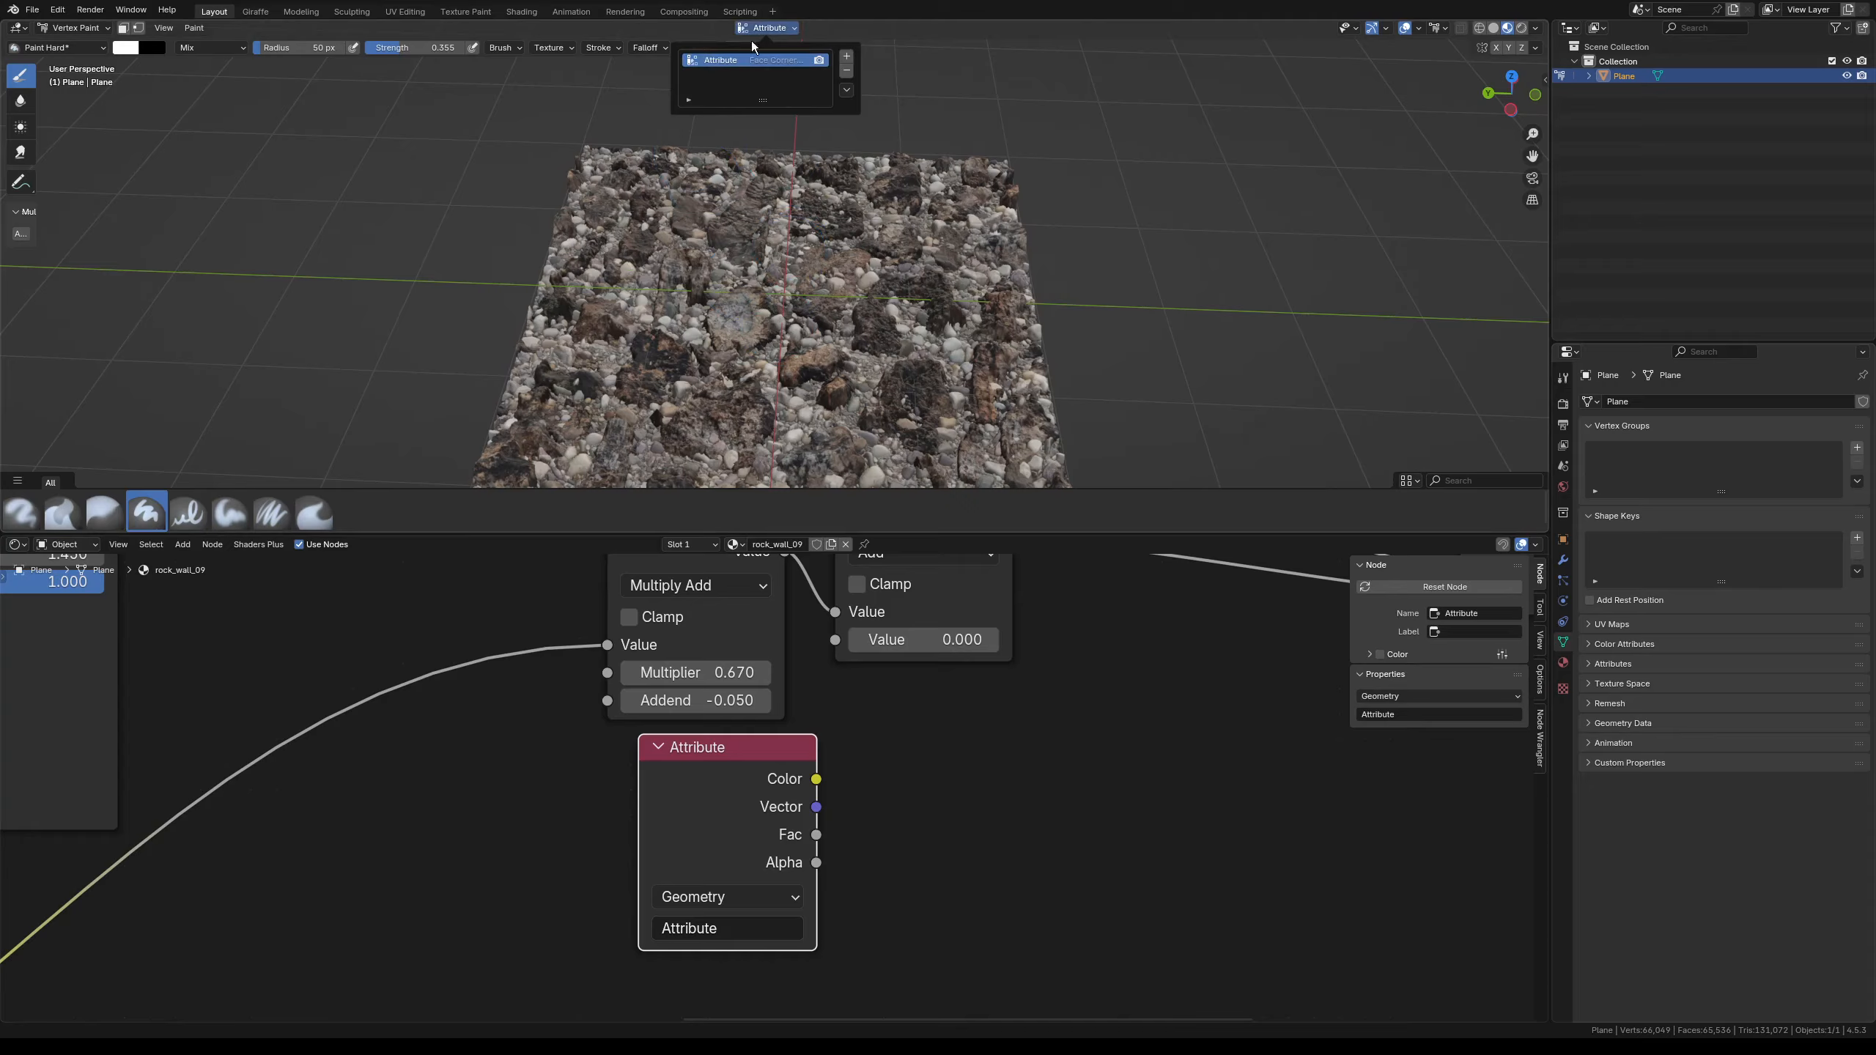
double_click(717, 61)
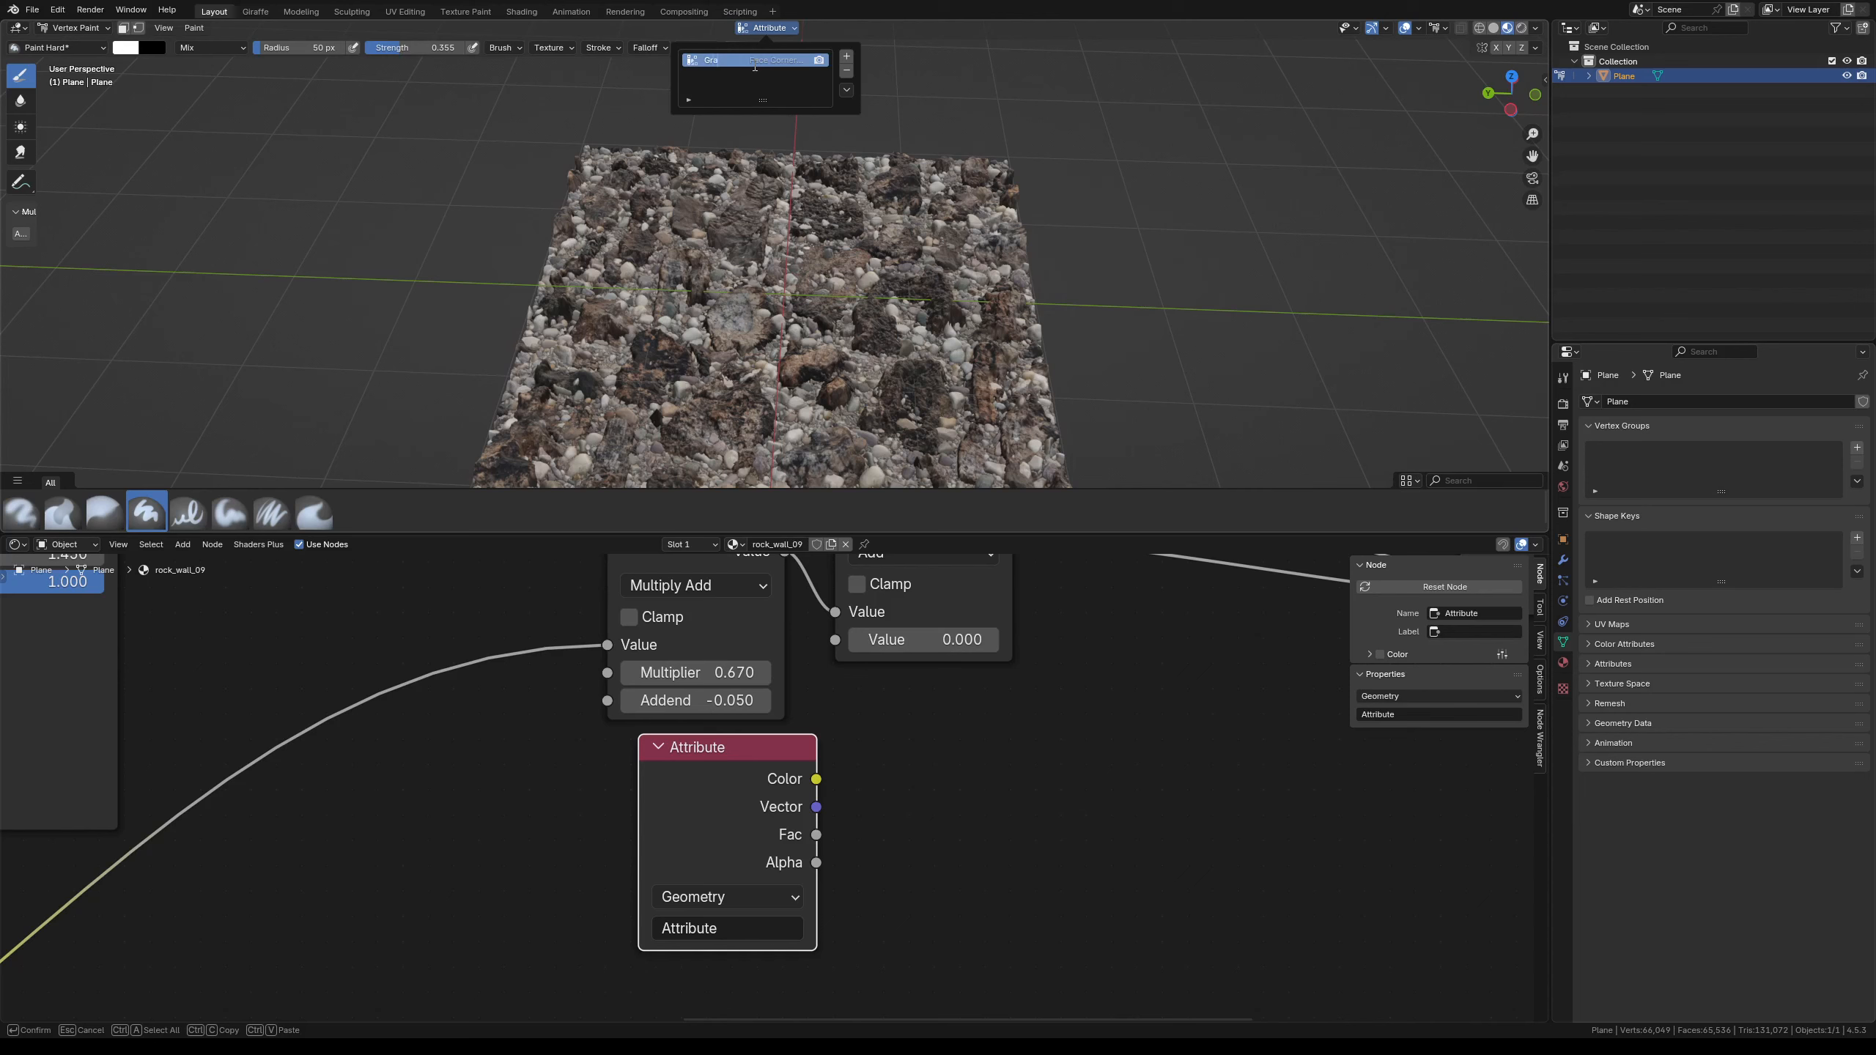
text(GravelMask)
key(Return)
click(722, 935)
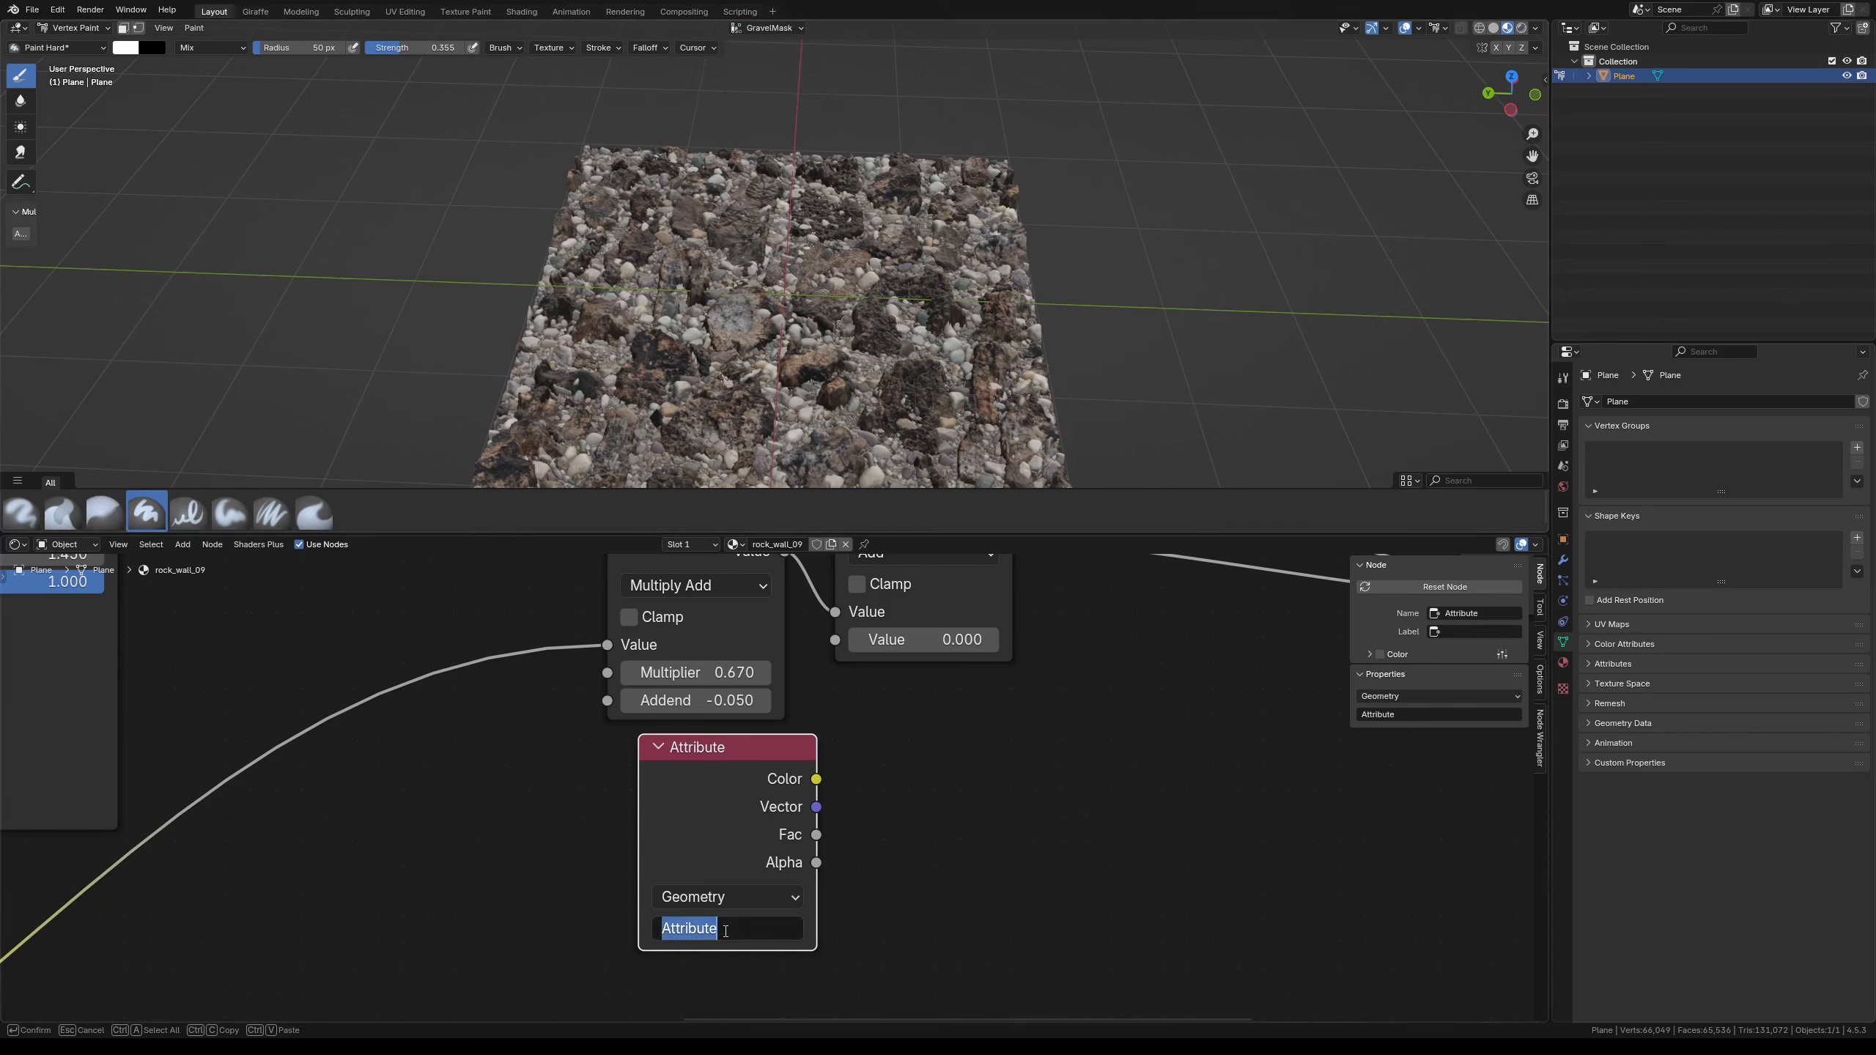
text(GravelMask)
key(Return)
- Connect the Attribute node's Fac output to the second Value input of the Add node
drag(673, 778, 644, 784)
scroll(776, 792, down, 3)
scroll(820, 798, up, 4)
drag(769, 842, 822, 637)
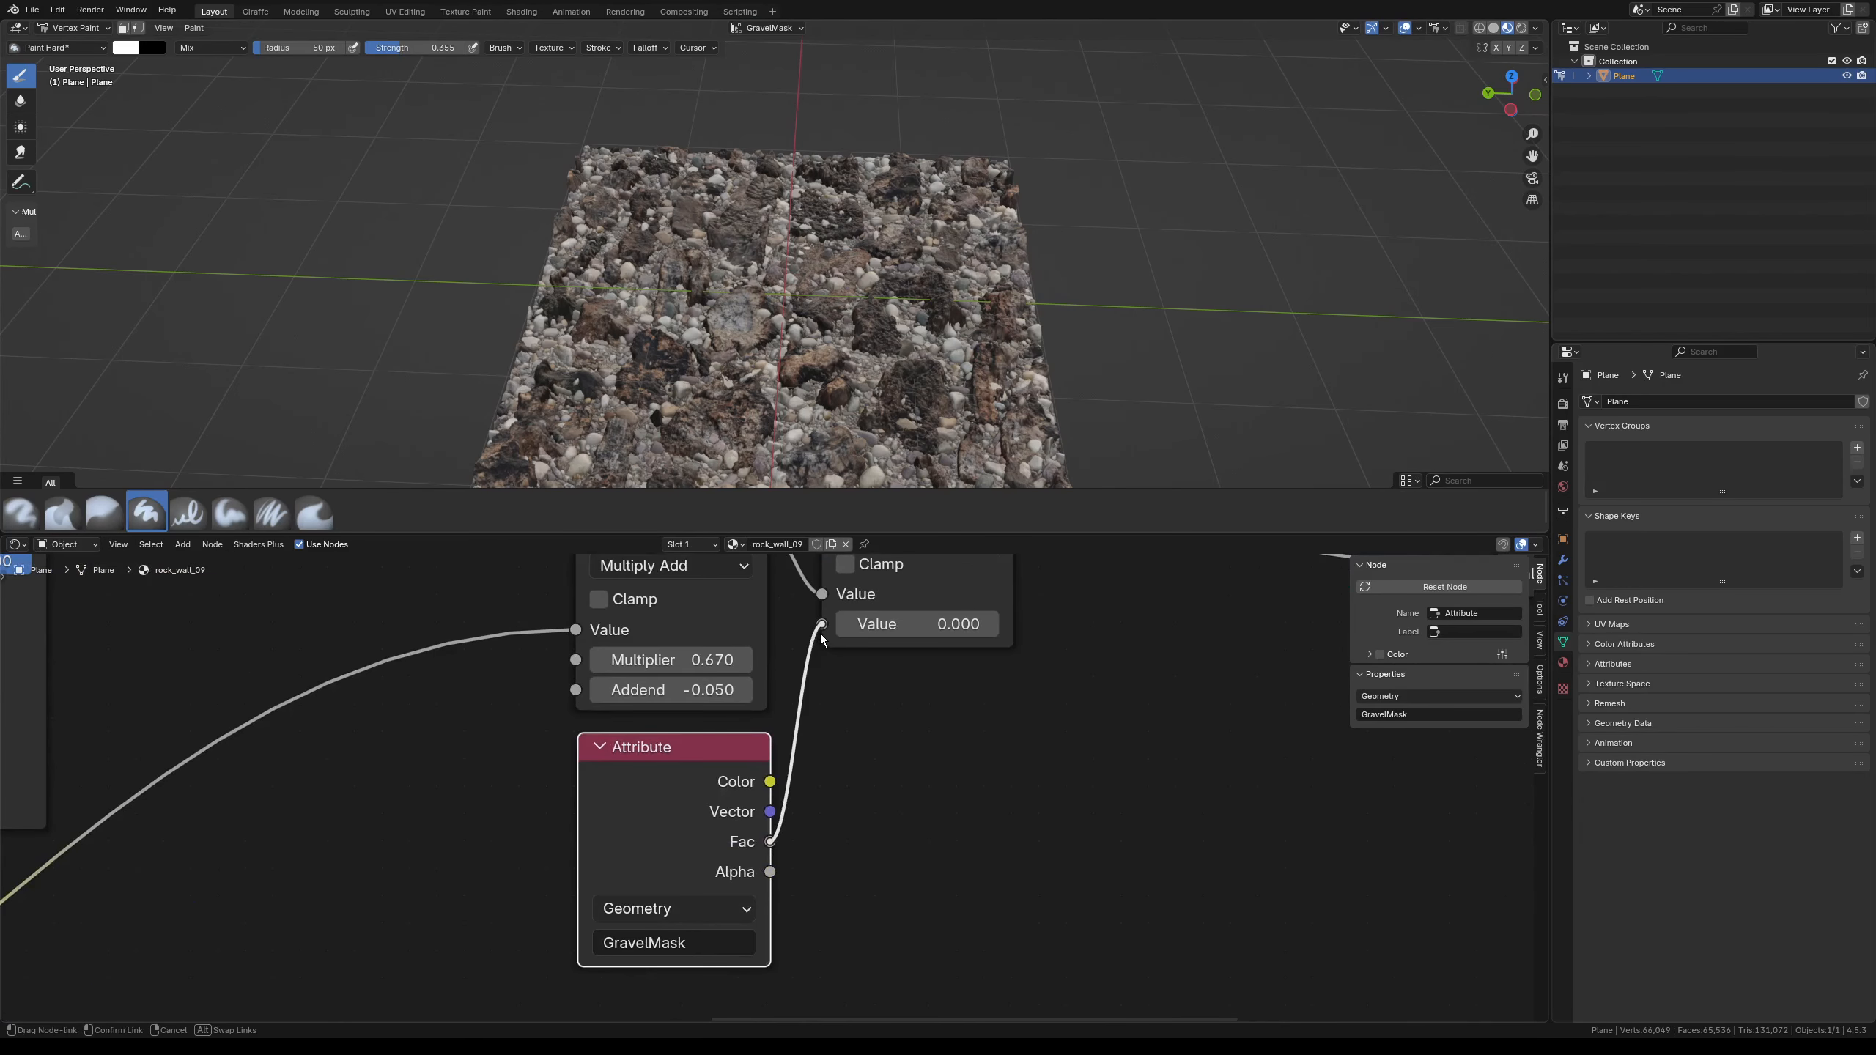
drag(698, 769, 822, 625)
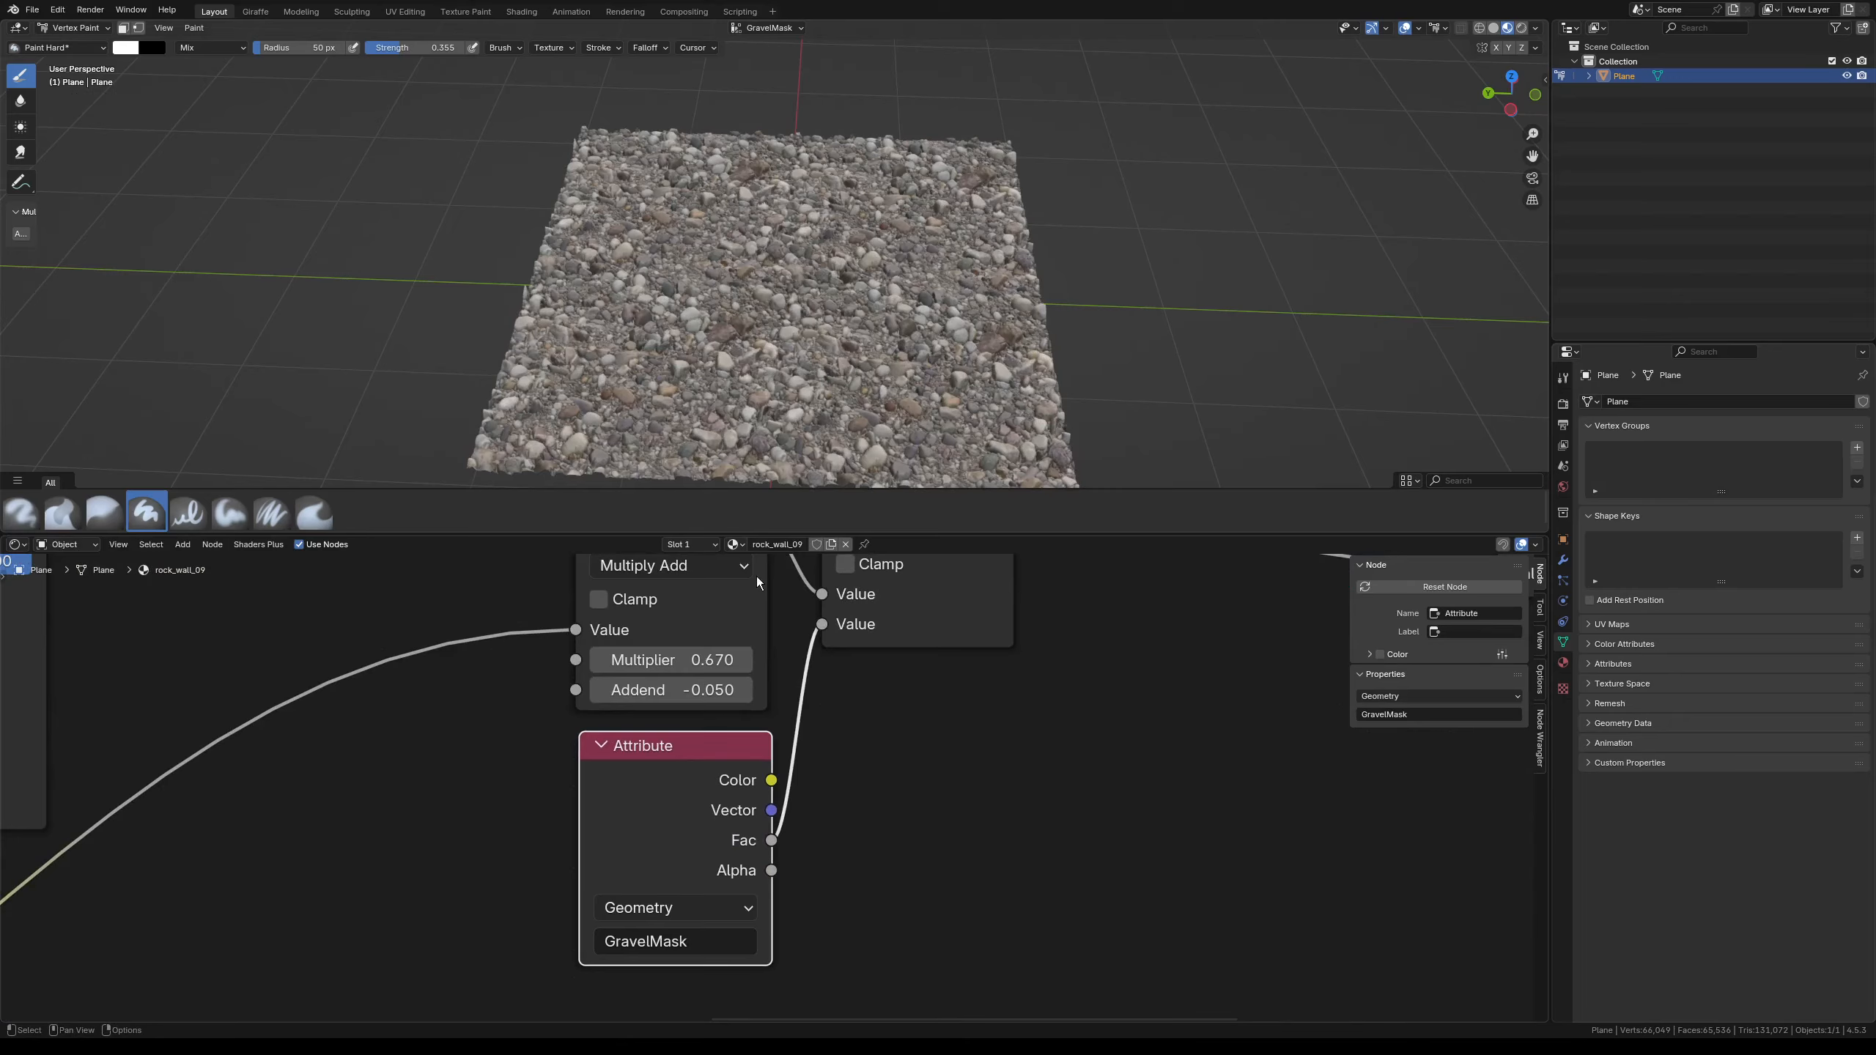
- Paint the whole plane black in the GravelMask attribute, using a brush radius of about 198 px and a Strength of 1.000
mouse_move(757, 301)
middle_down()
mouse_move(752, 243)
mouse_move(743, 302)
middle_up()
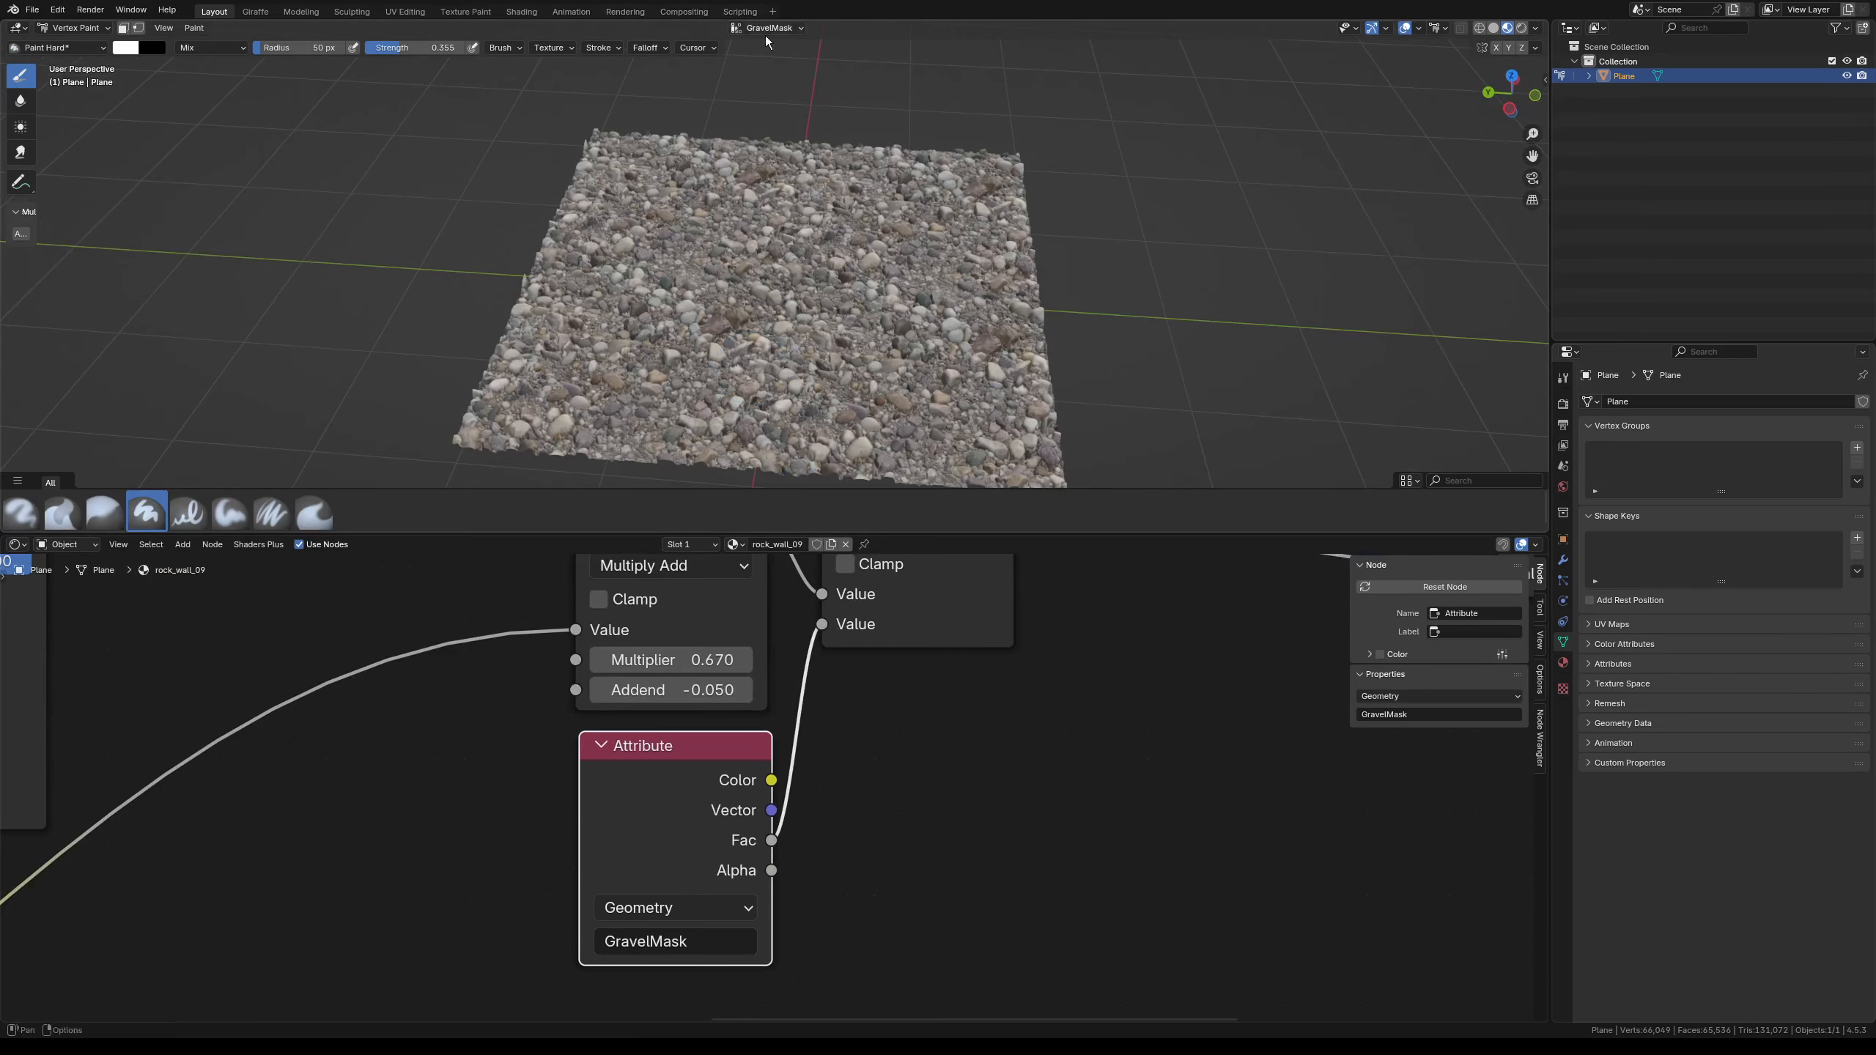
key(ctrl+Tab)
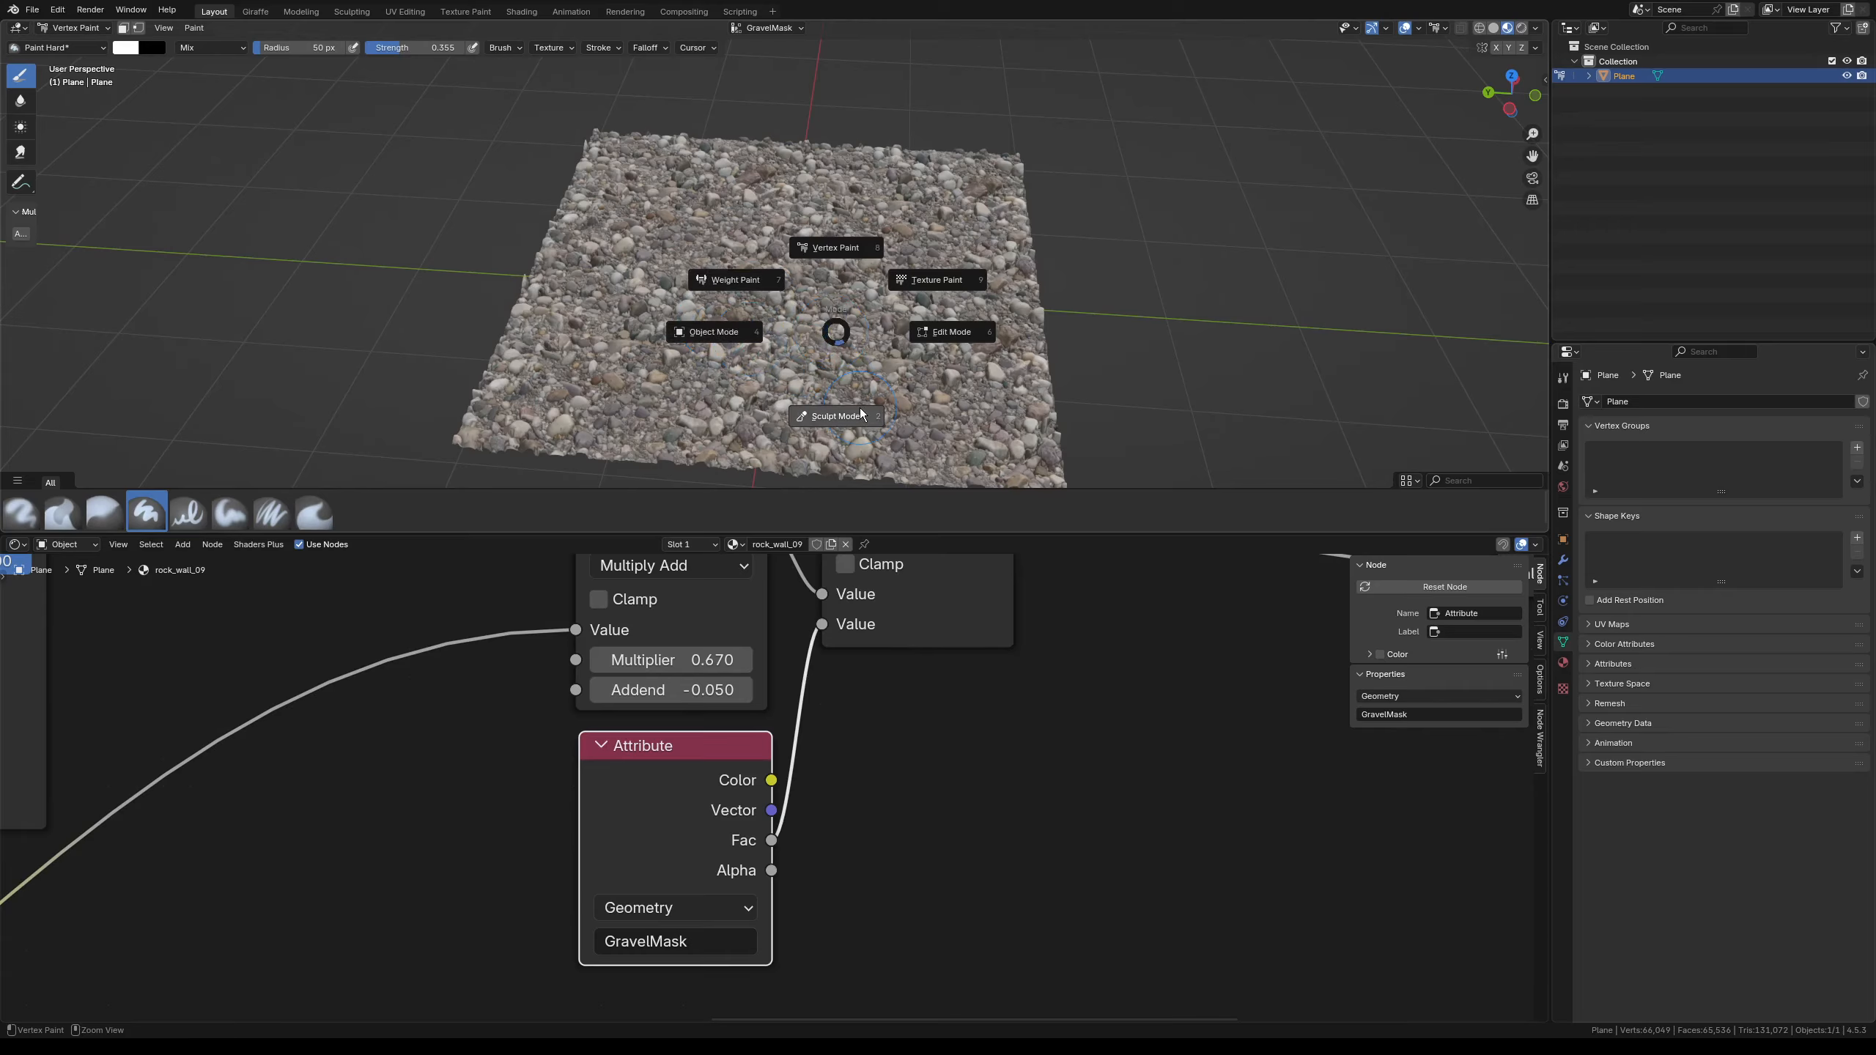
click(831, 238)
key(f)
click(615, 193)
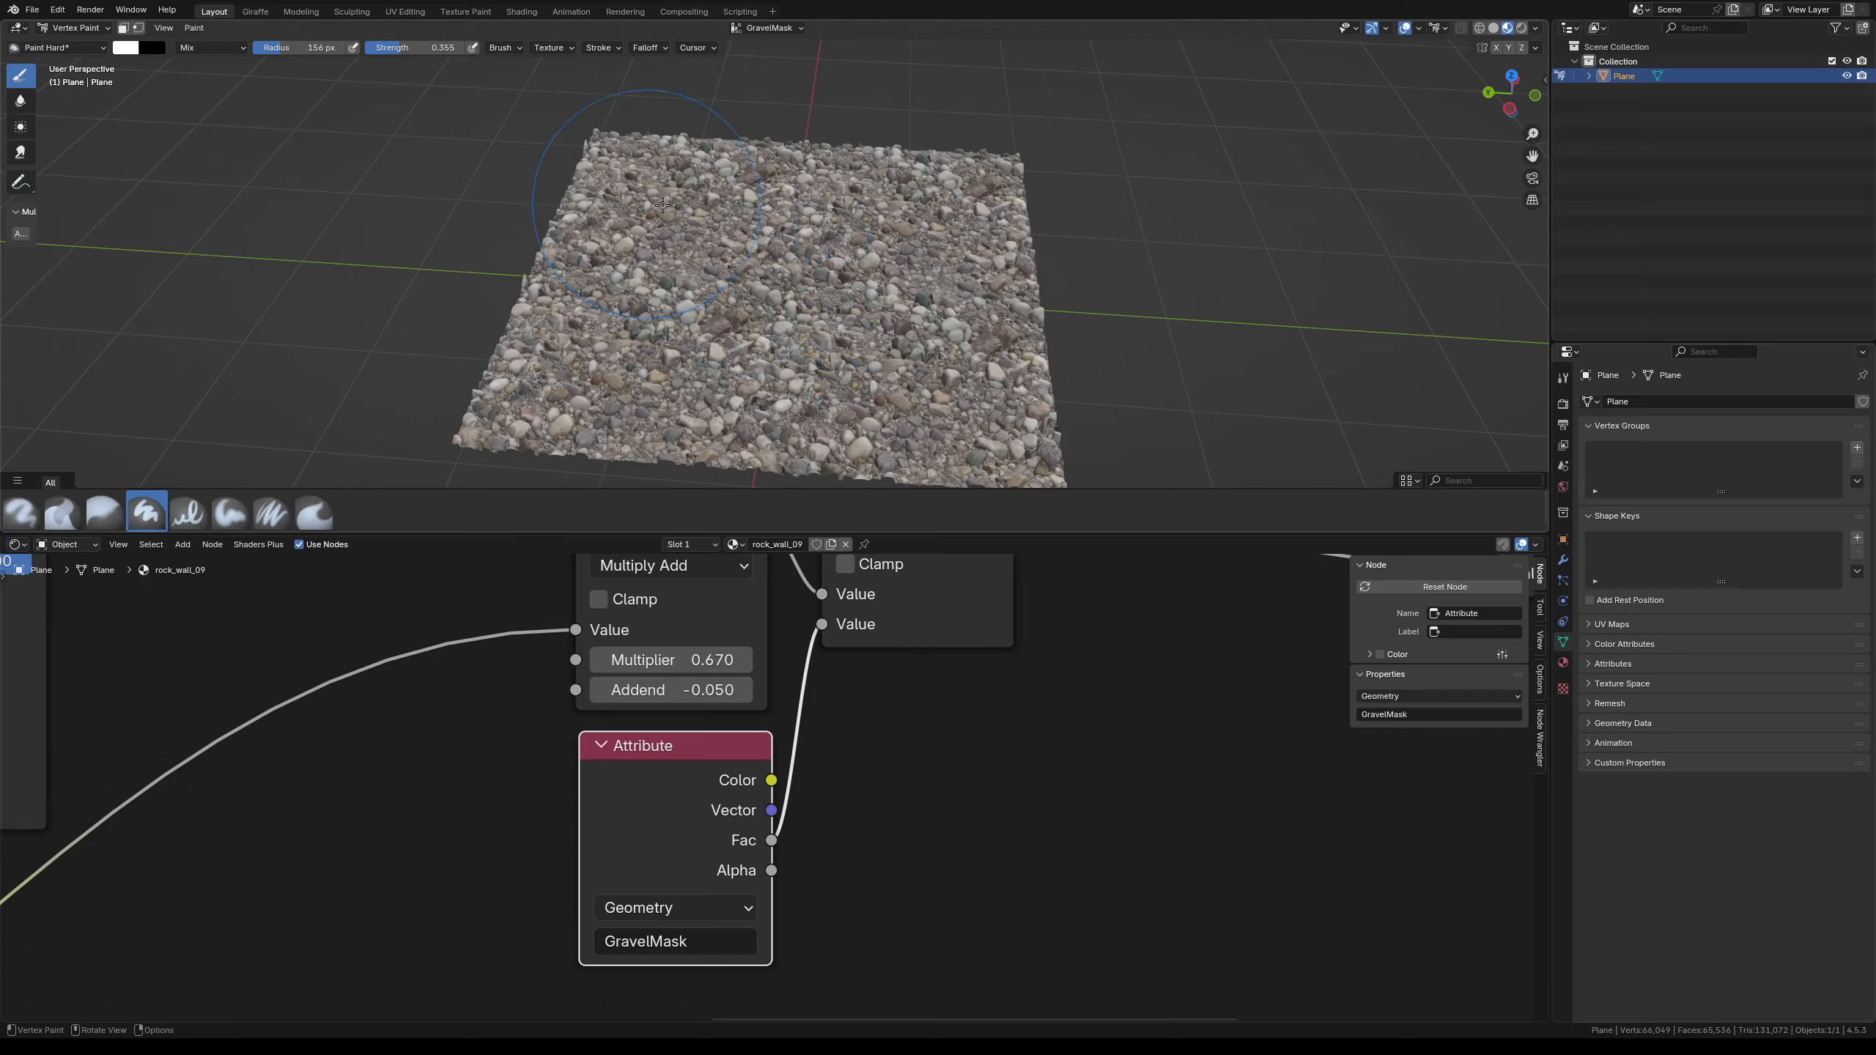
mouse_move(670, 156)
mouse_down()
mouse_move(921, 196)
mouse_move(643, 296)
mouse_move(980, 472)
mouse_move(561, 443)
mouse_move(543, 283)
mouse_up()
drag(828, 184, 911, 293)
drag(413, 49, 491, 49)
key(f)
click(678, 203)
mouse_move(634, 179)
mouse_down()
mouse_move(872, 223)
mouse_move(775, 384)
mouse_move(606, 296)
mouse_move(889, 310)
mouse_up()
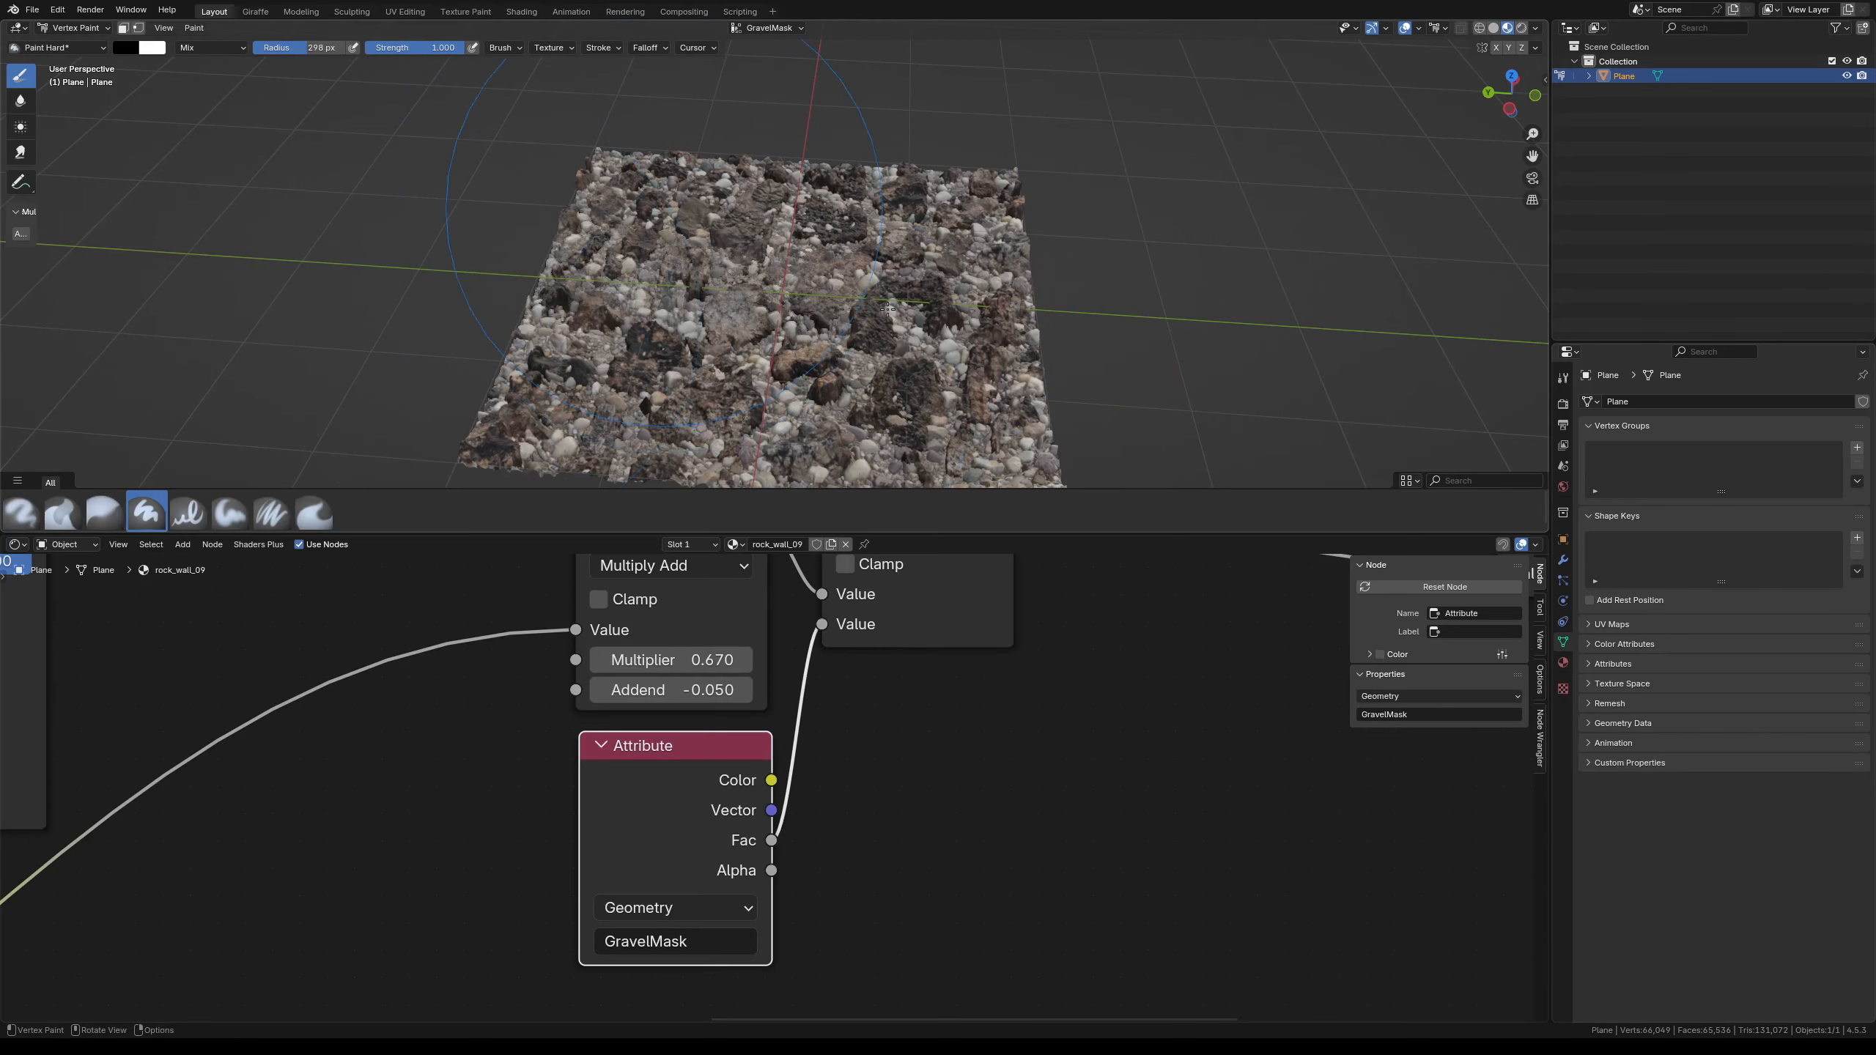
drag(953, 443, 978, 475)
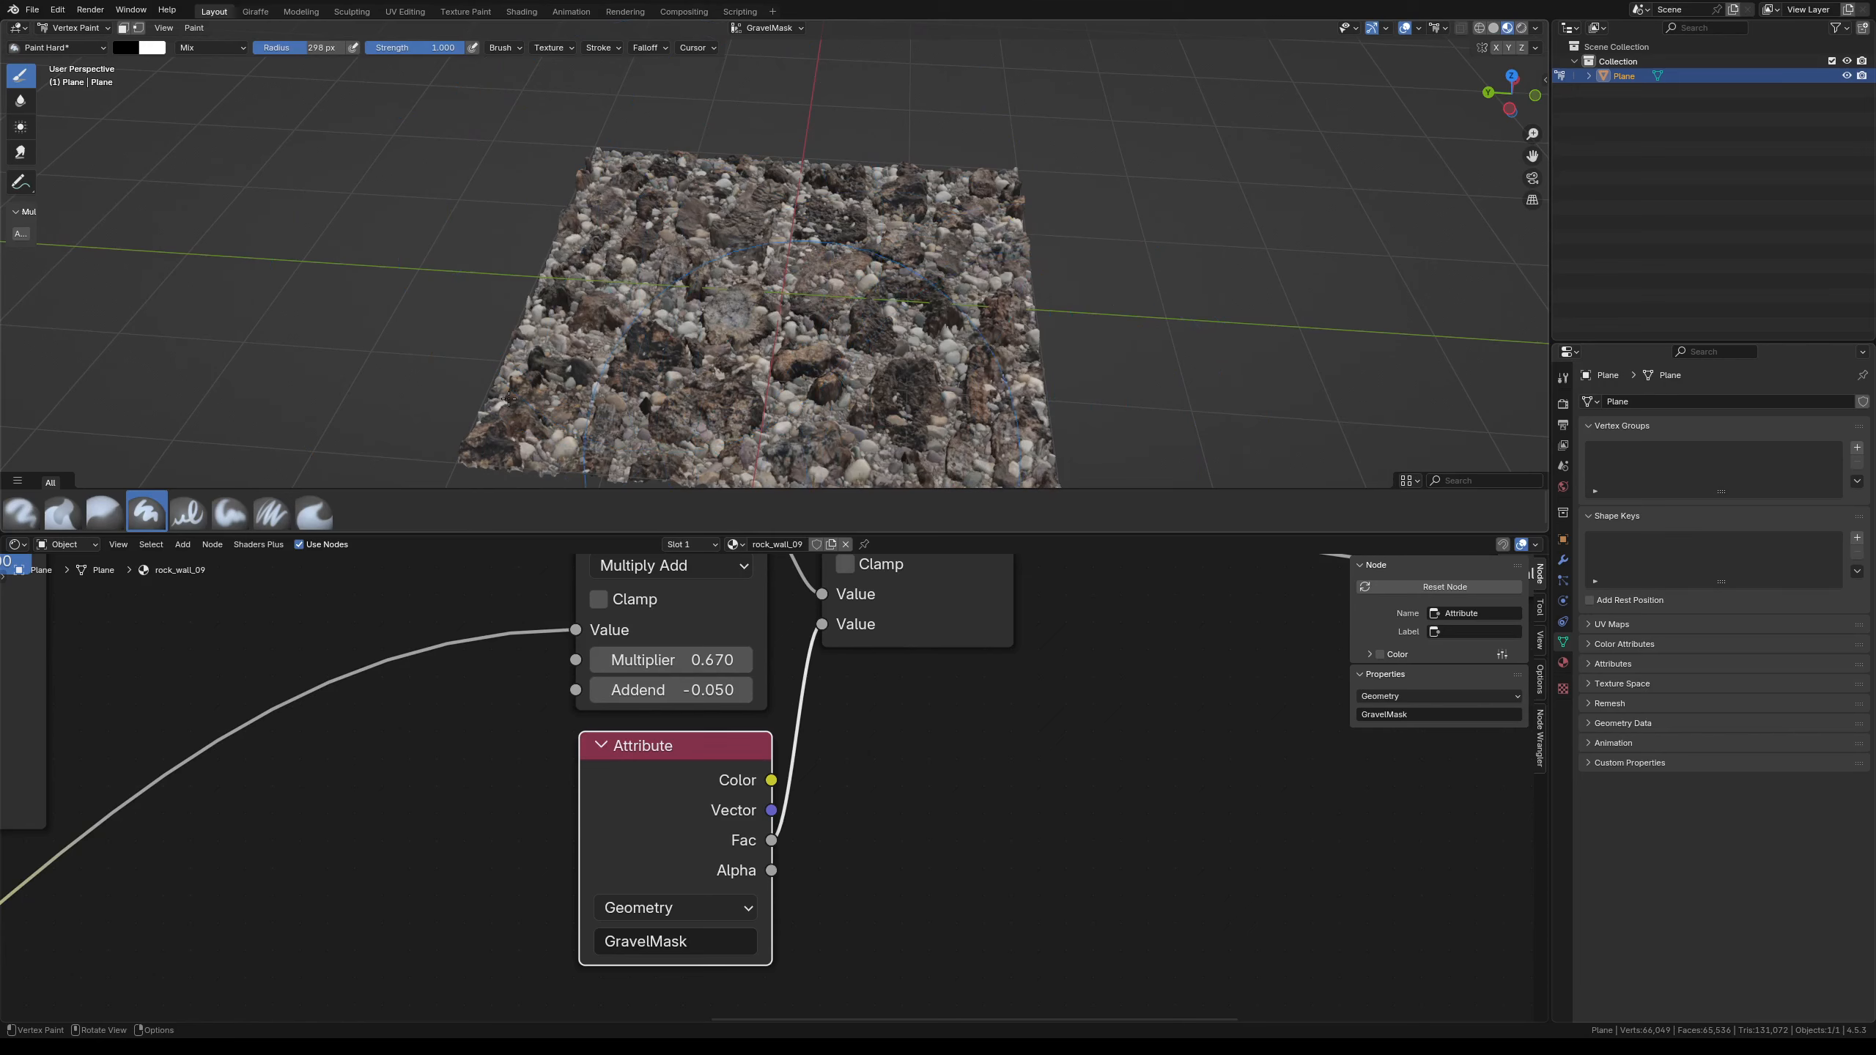
- Cut the link from the Attribute node's Fac output to the Add node, and undo the cut
middle_drag(827, 333, 902, 229)
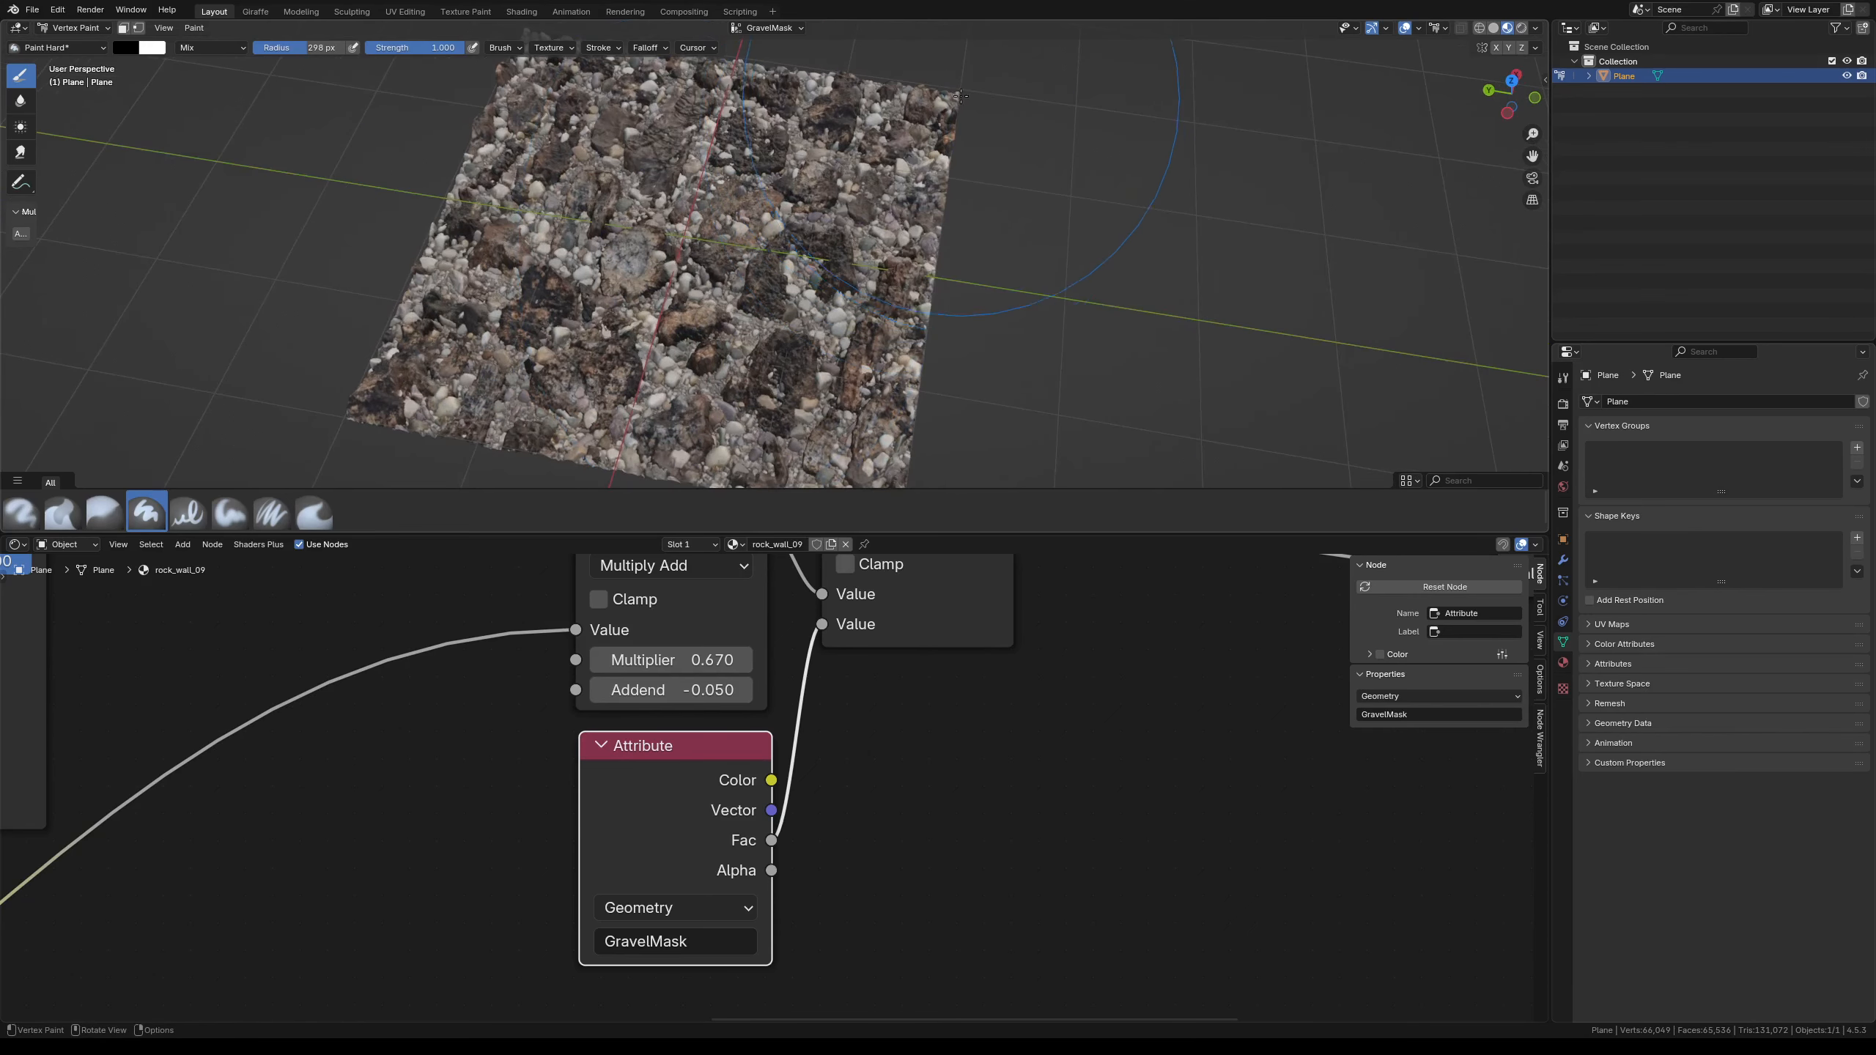
middle_drag(954, 113, 691, 297)
ctrl+right_drag(795, 715, 810, 722)
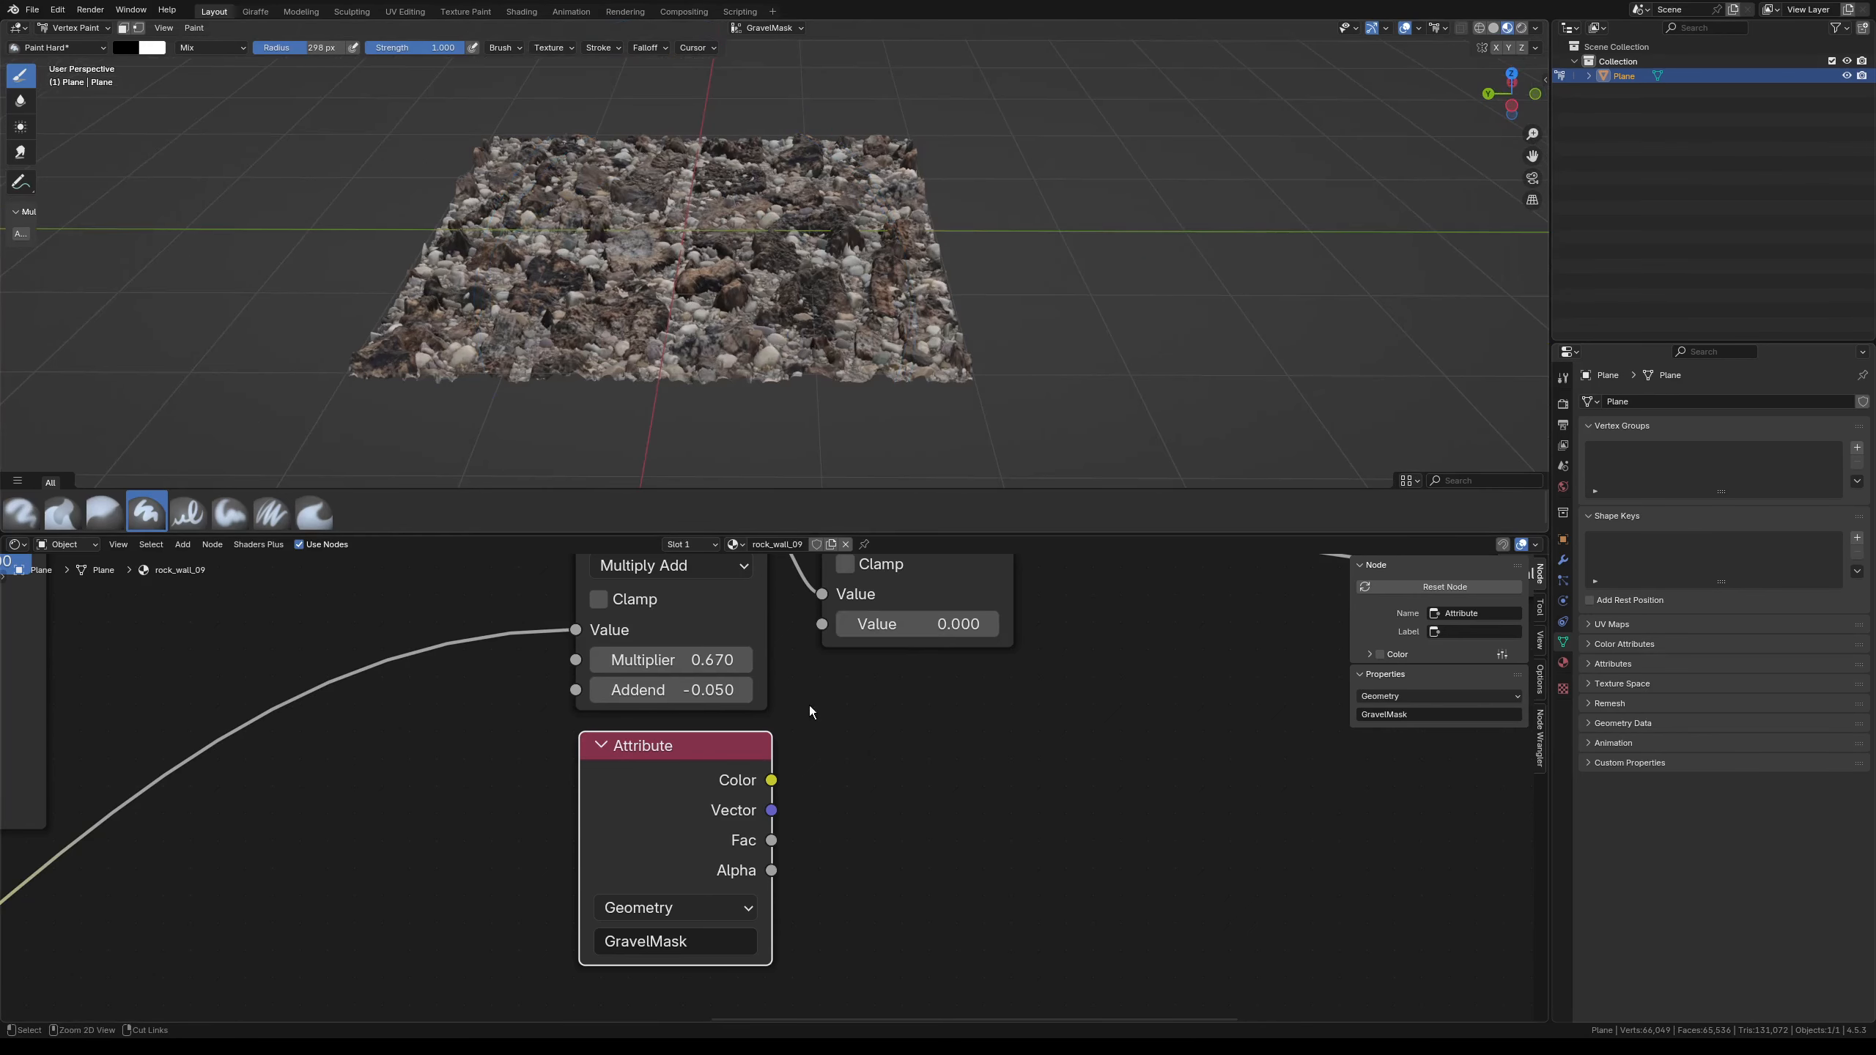
key(ctrl+z)
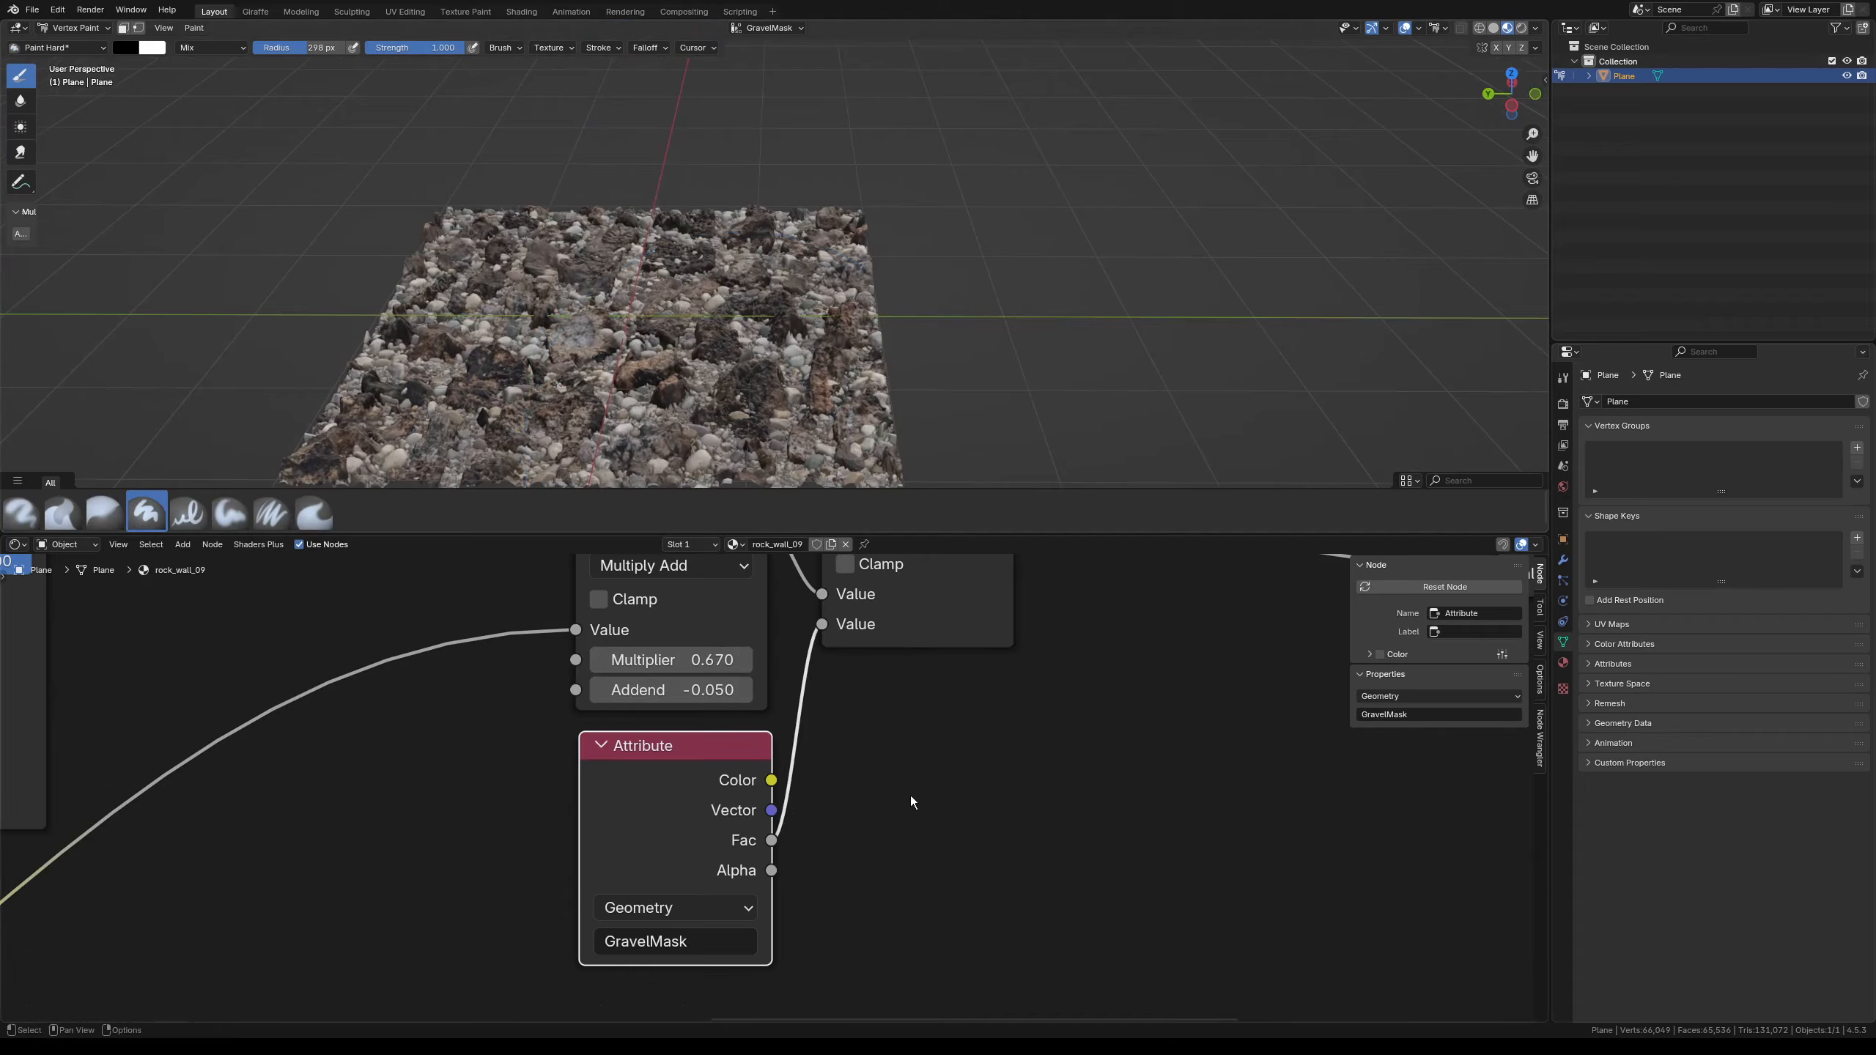
- Enlarge the 3D viewport and paint a white patch near the plane's center with a brush about 118 px in radius at Strength 1.000
scroll(598, 333, up, 3)
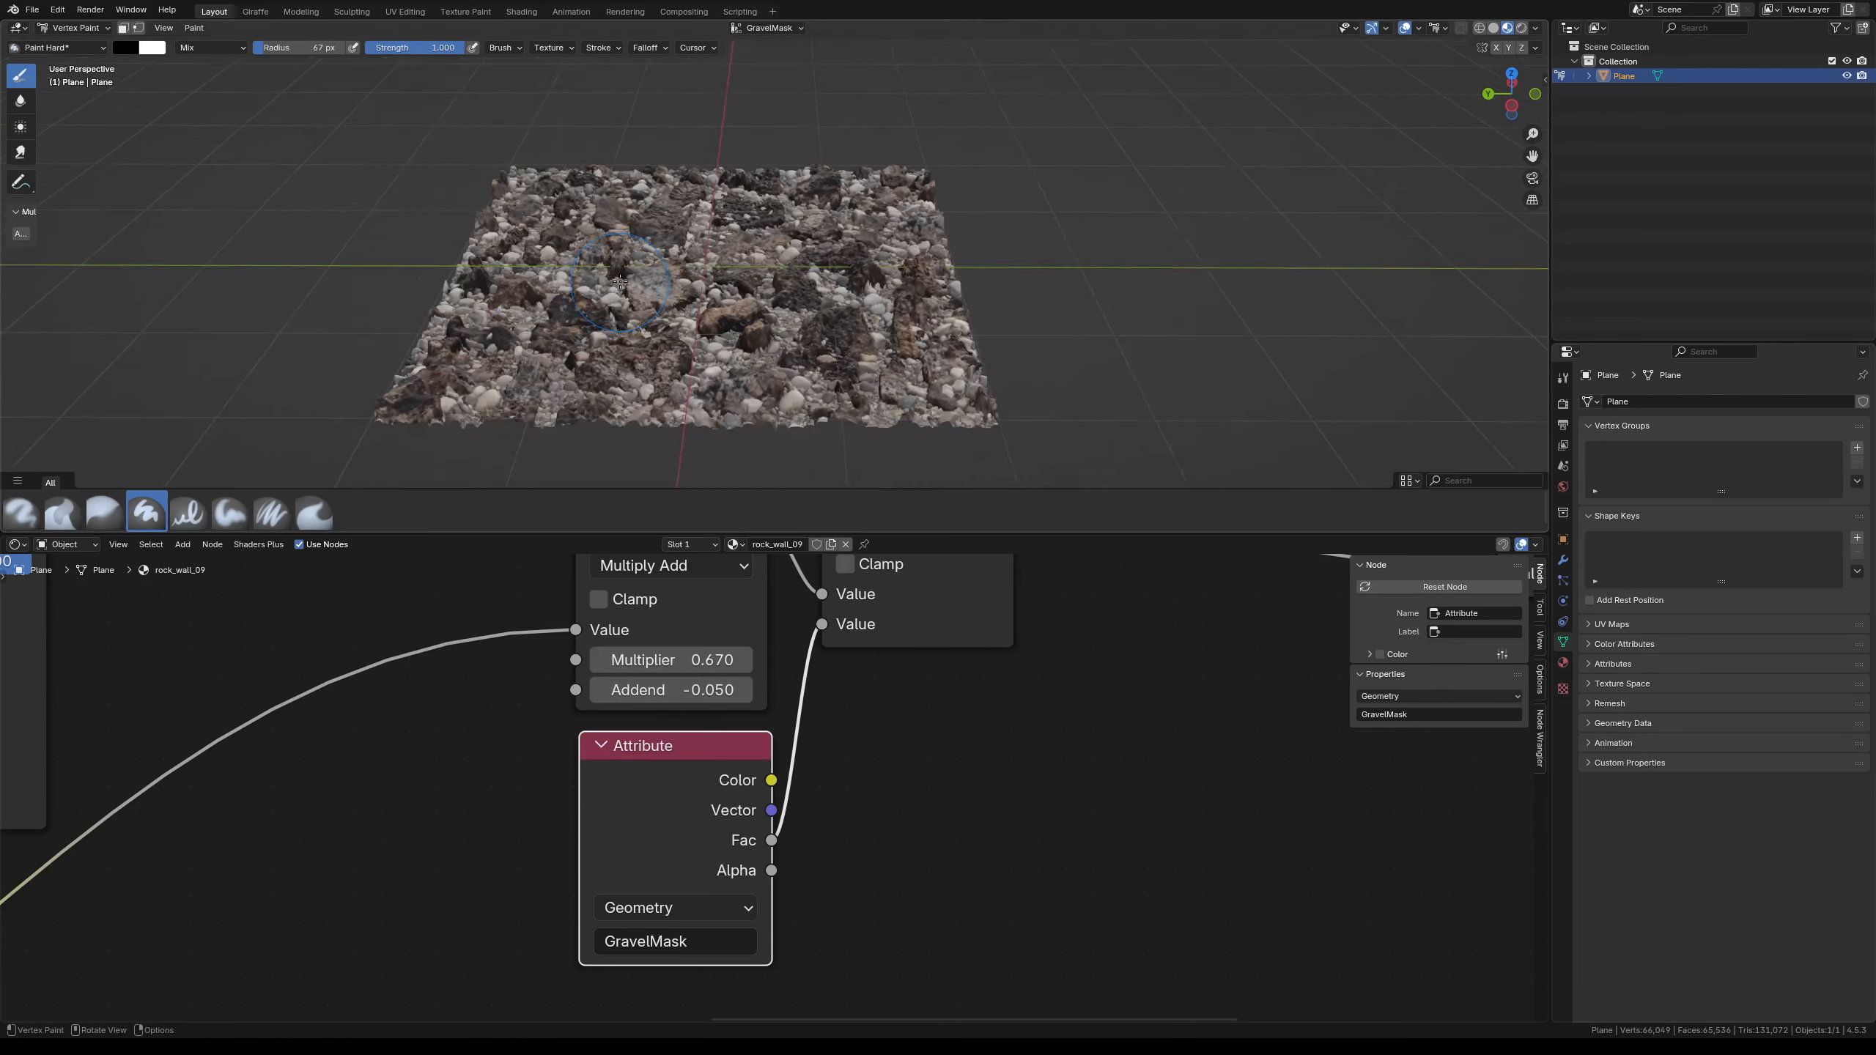
drag(576, 542, 576, 625)
scroll(529, 267, up, 2)
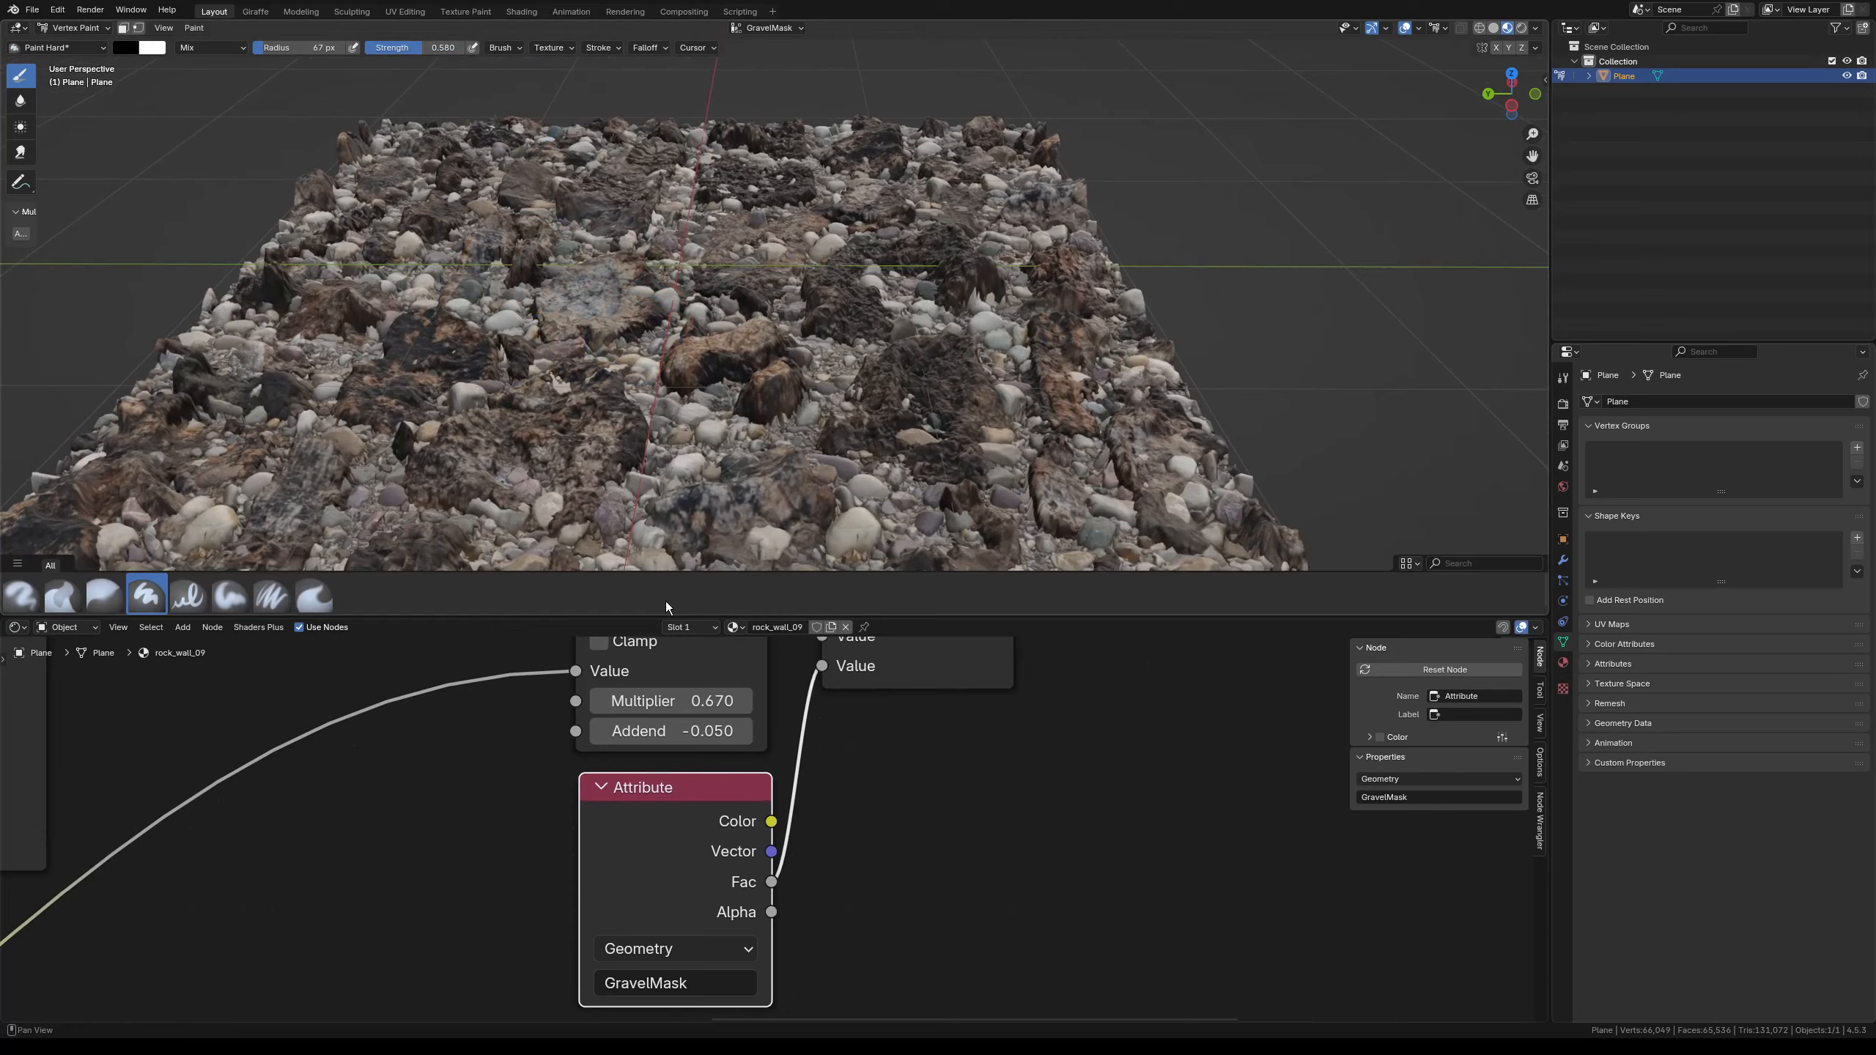
middle_drag(639, 448, 766, 405)
scroll(766, 405, up, 2)
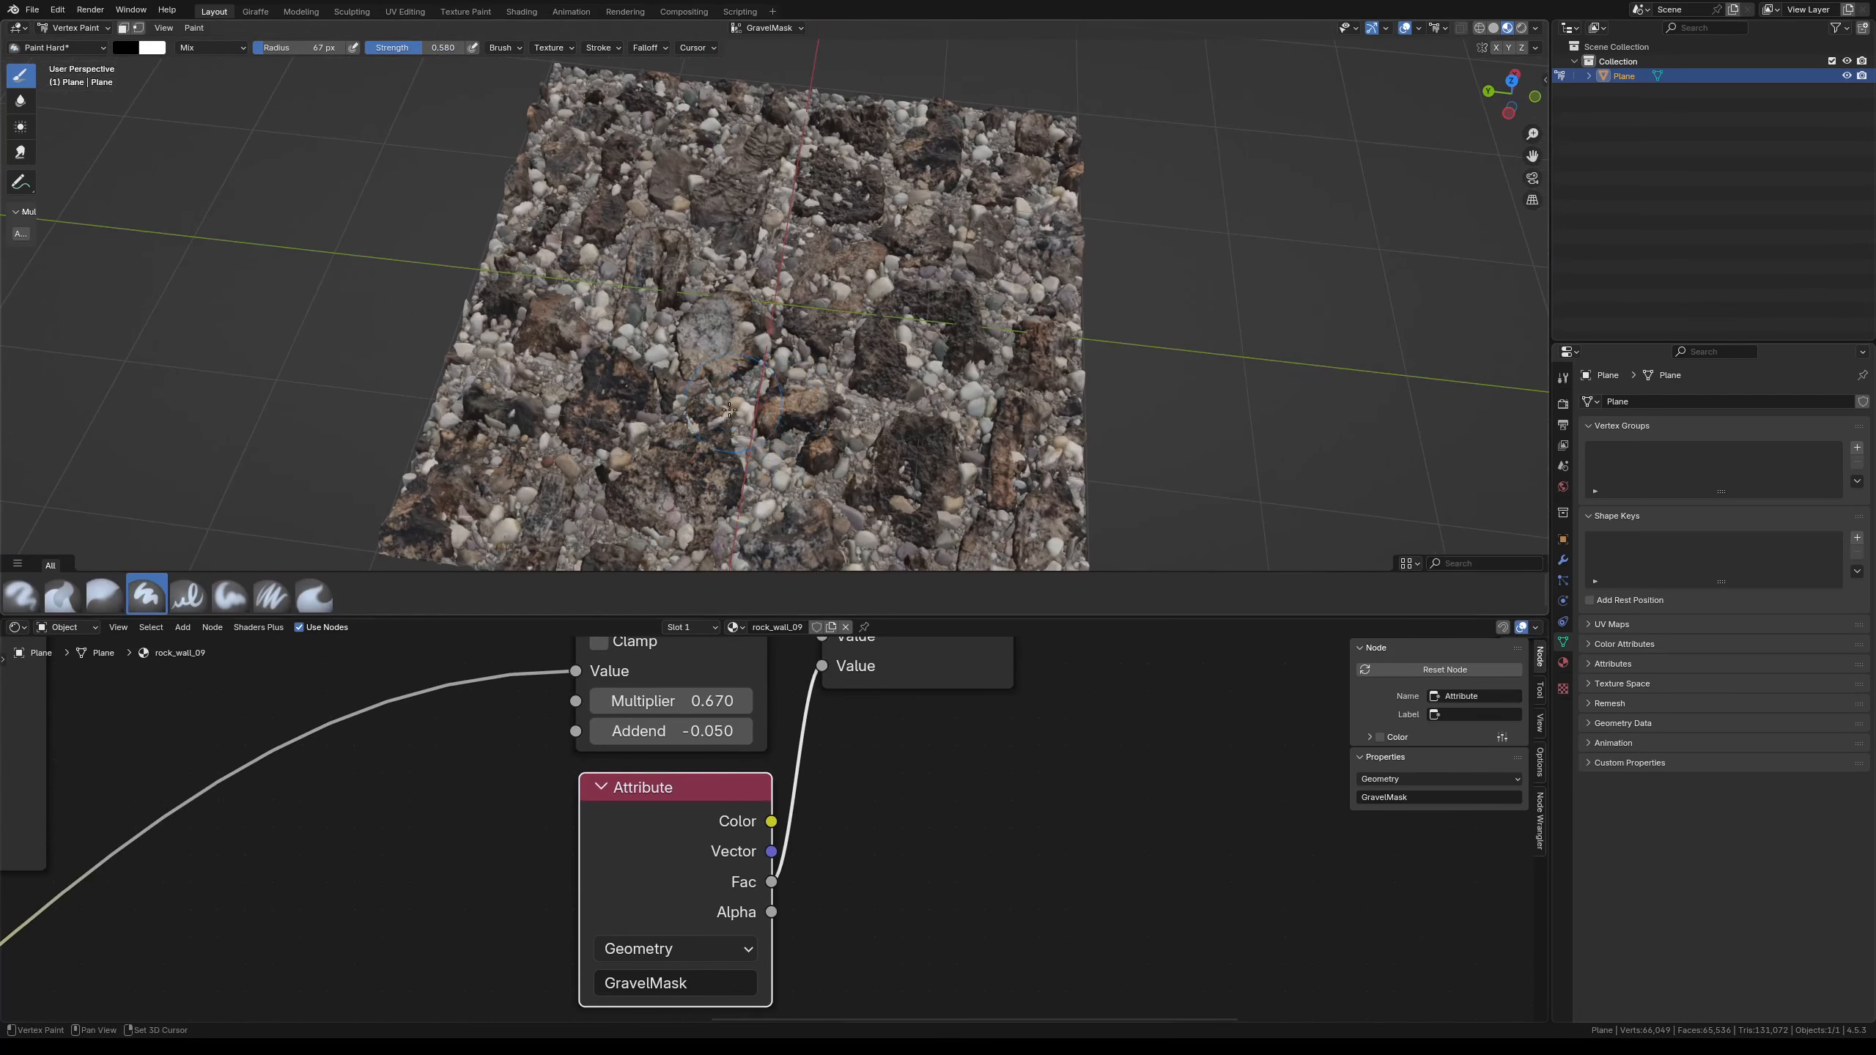
key(f)
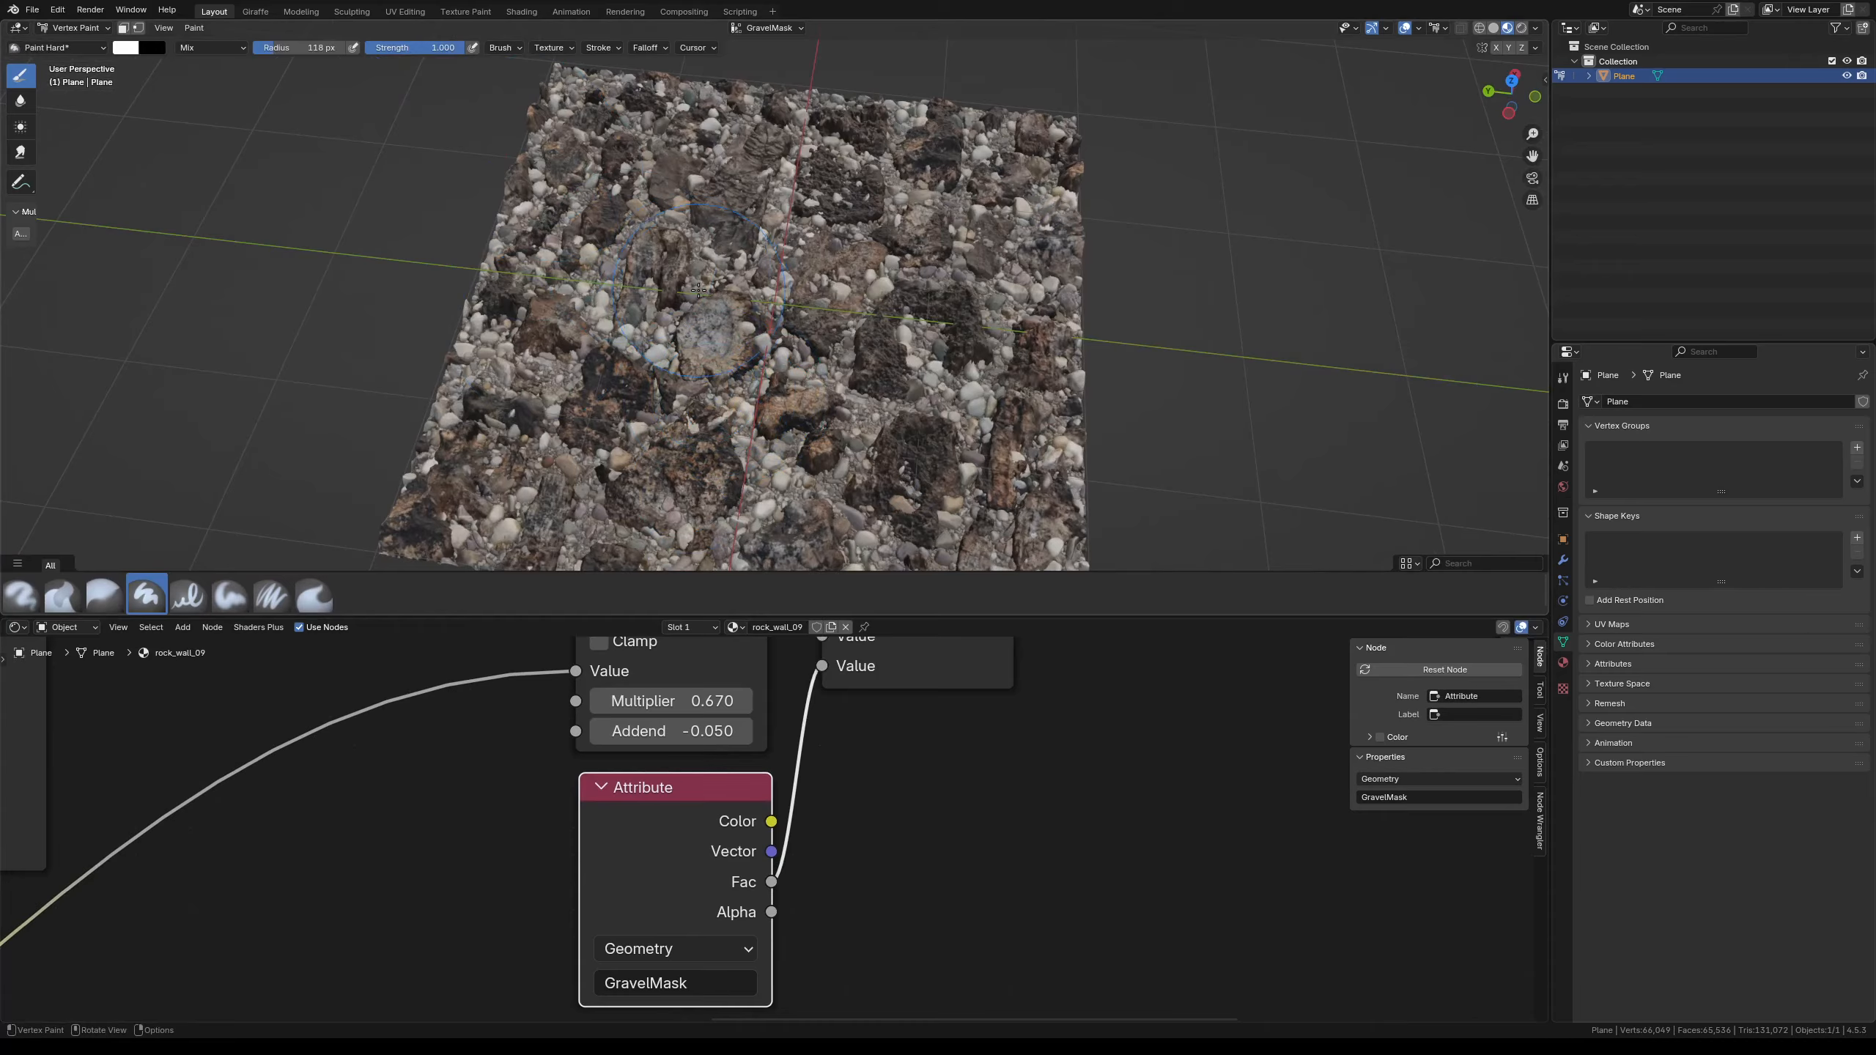
mouse_move(724, 337)
mouse_down()
mouse_move(752, 339)
mouse_move(690, 375)
mouse_up()
mouse_move(846, 353)
middle_down()
mouse_move(863, 241)
mouse_move(855, 332)
middle_up()
scroll(860, 318, up, 4)
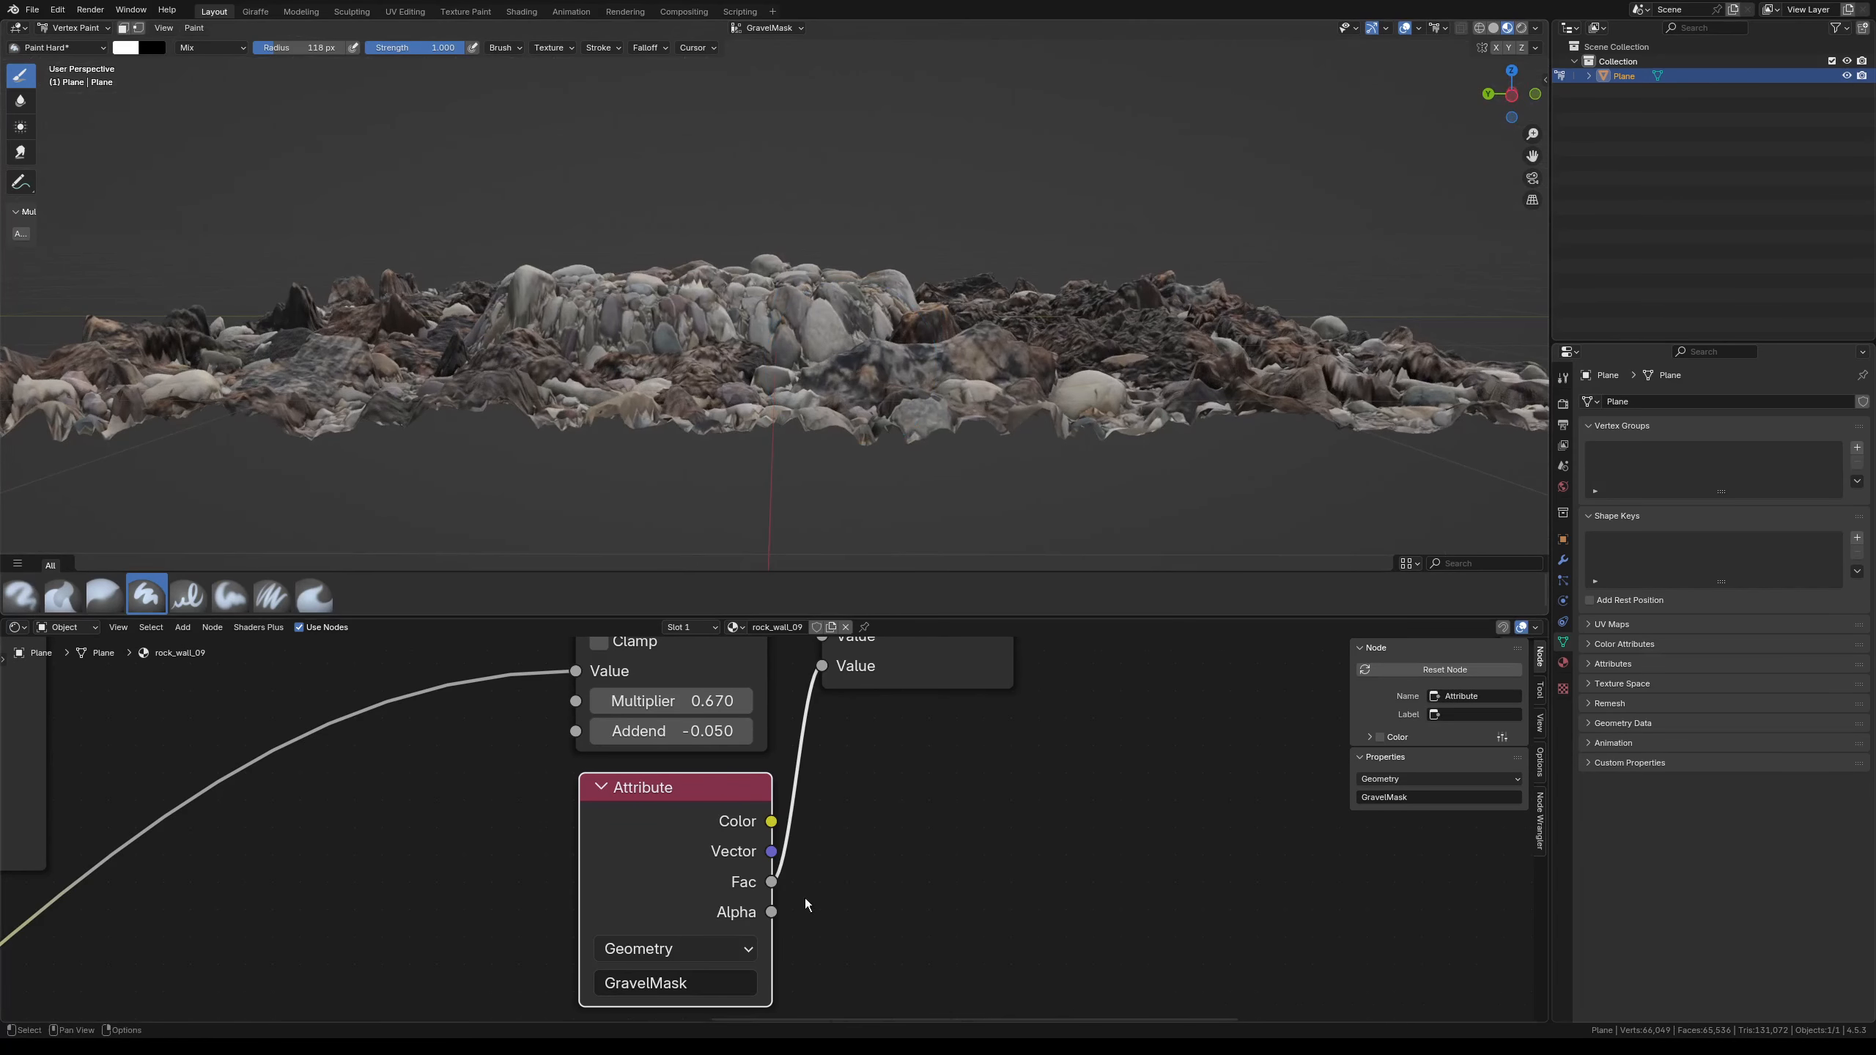
scroll(820, 857, down, 1)
key(shift+a)
text(math)
key(Return)
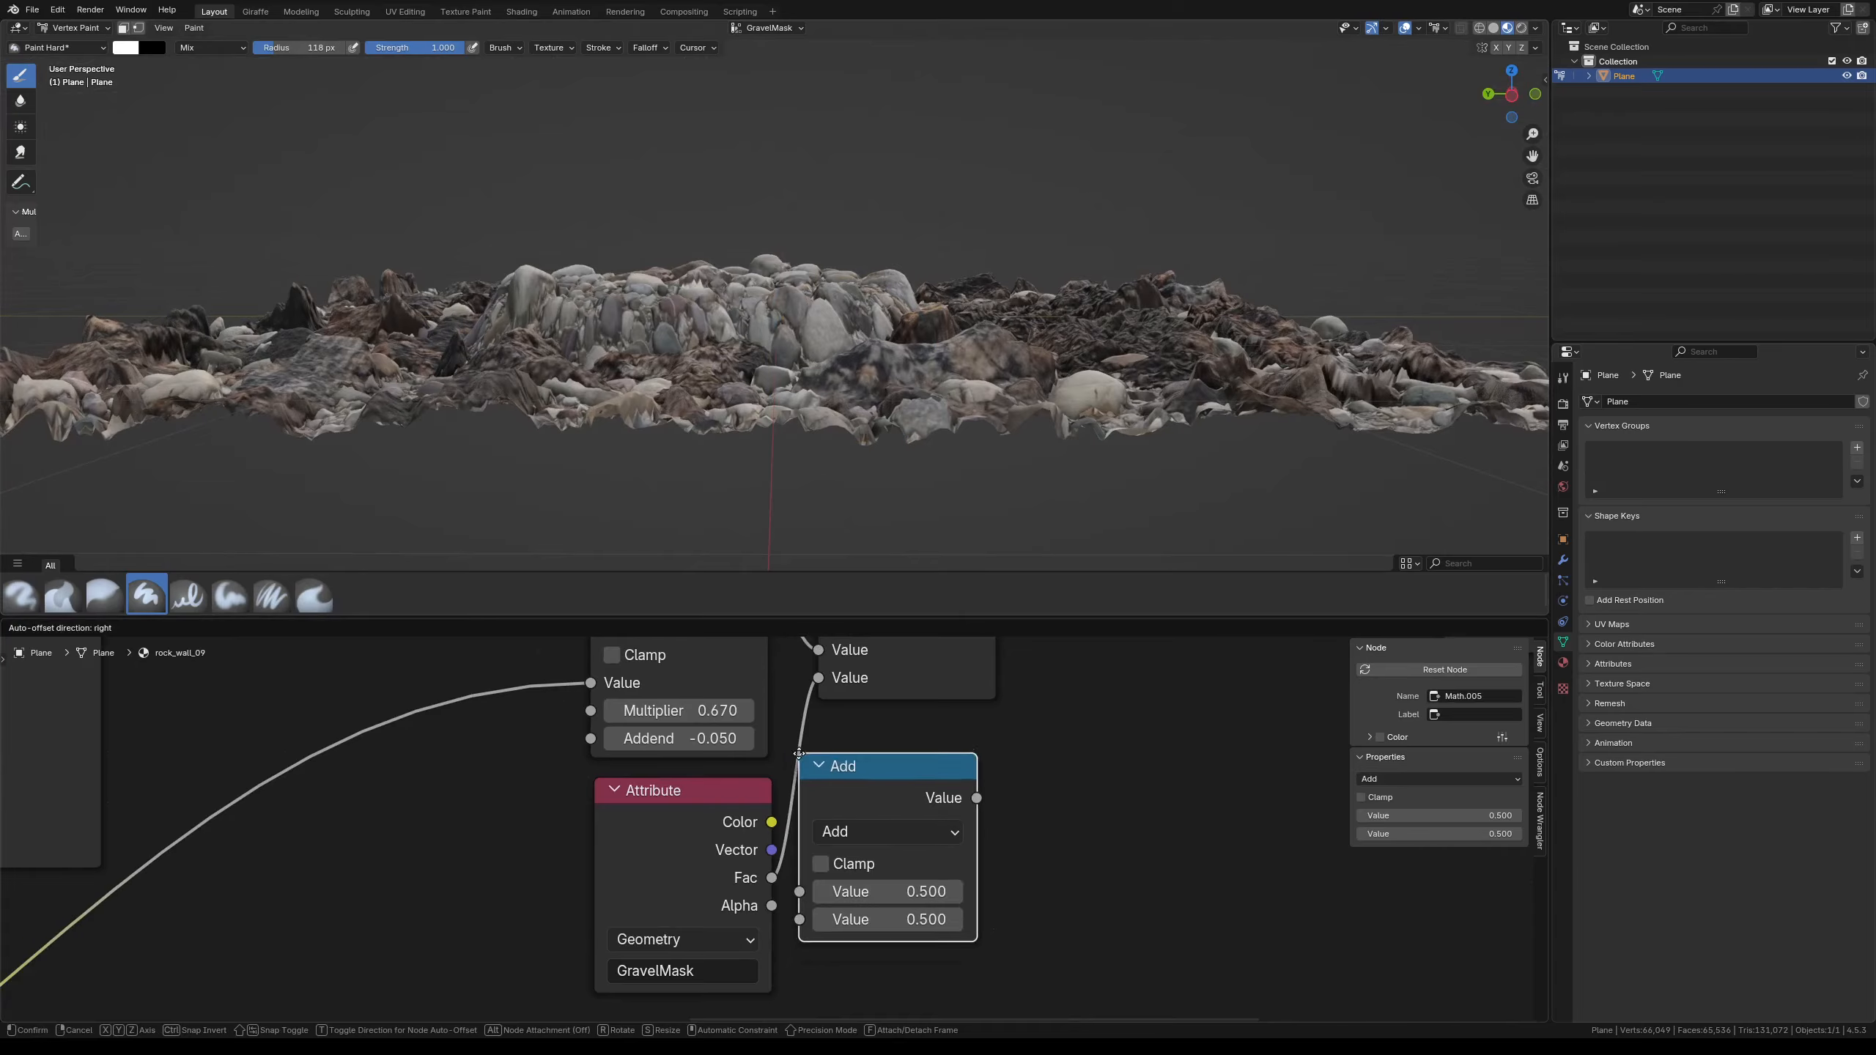
click(822, 740)
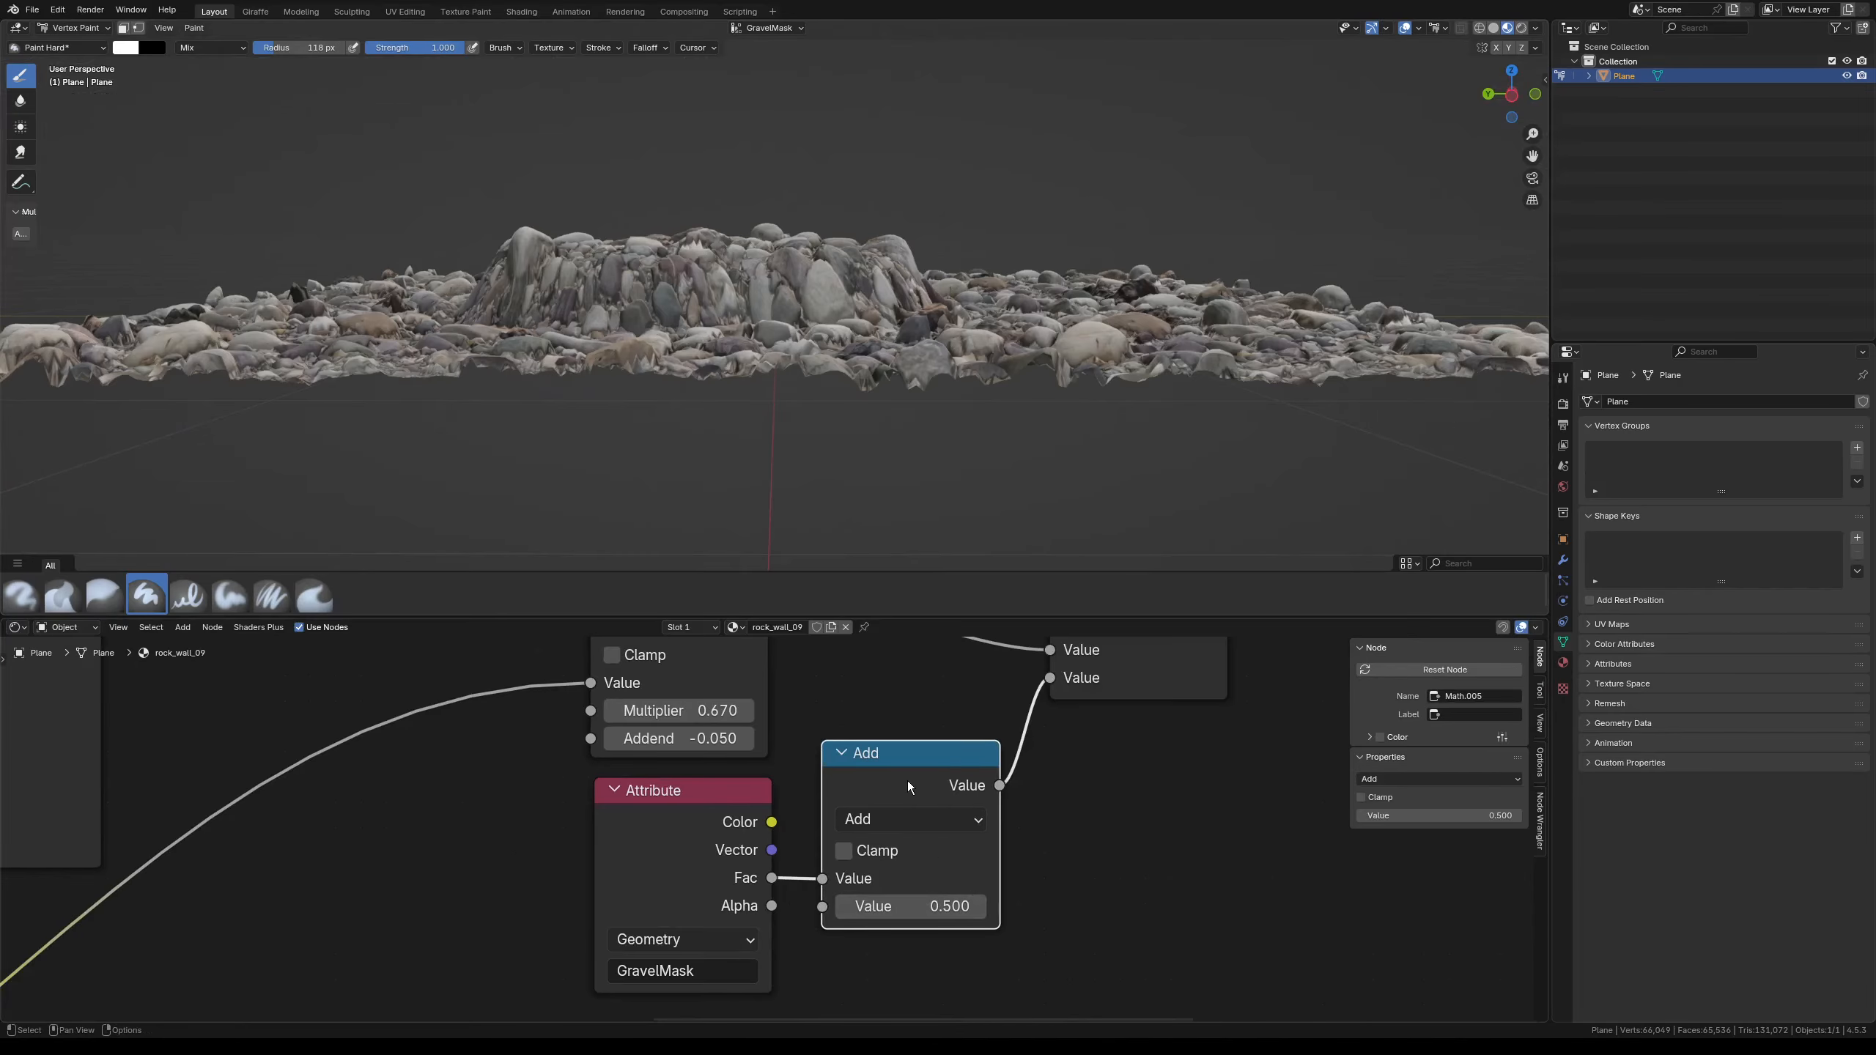
key(ctrl+x)
- Insert a copy of the Multiply Add node between the Attribute node's Fac output and the Add node's second Value input
scroll(821, 784, down, 2)
middle_drag(821, 784, 800, 836)
scroll(640, 678, up, 1)
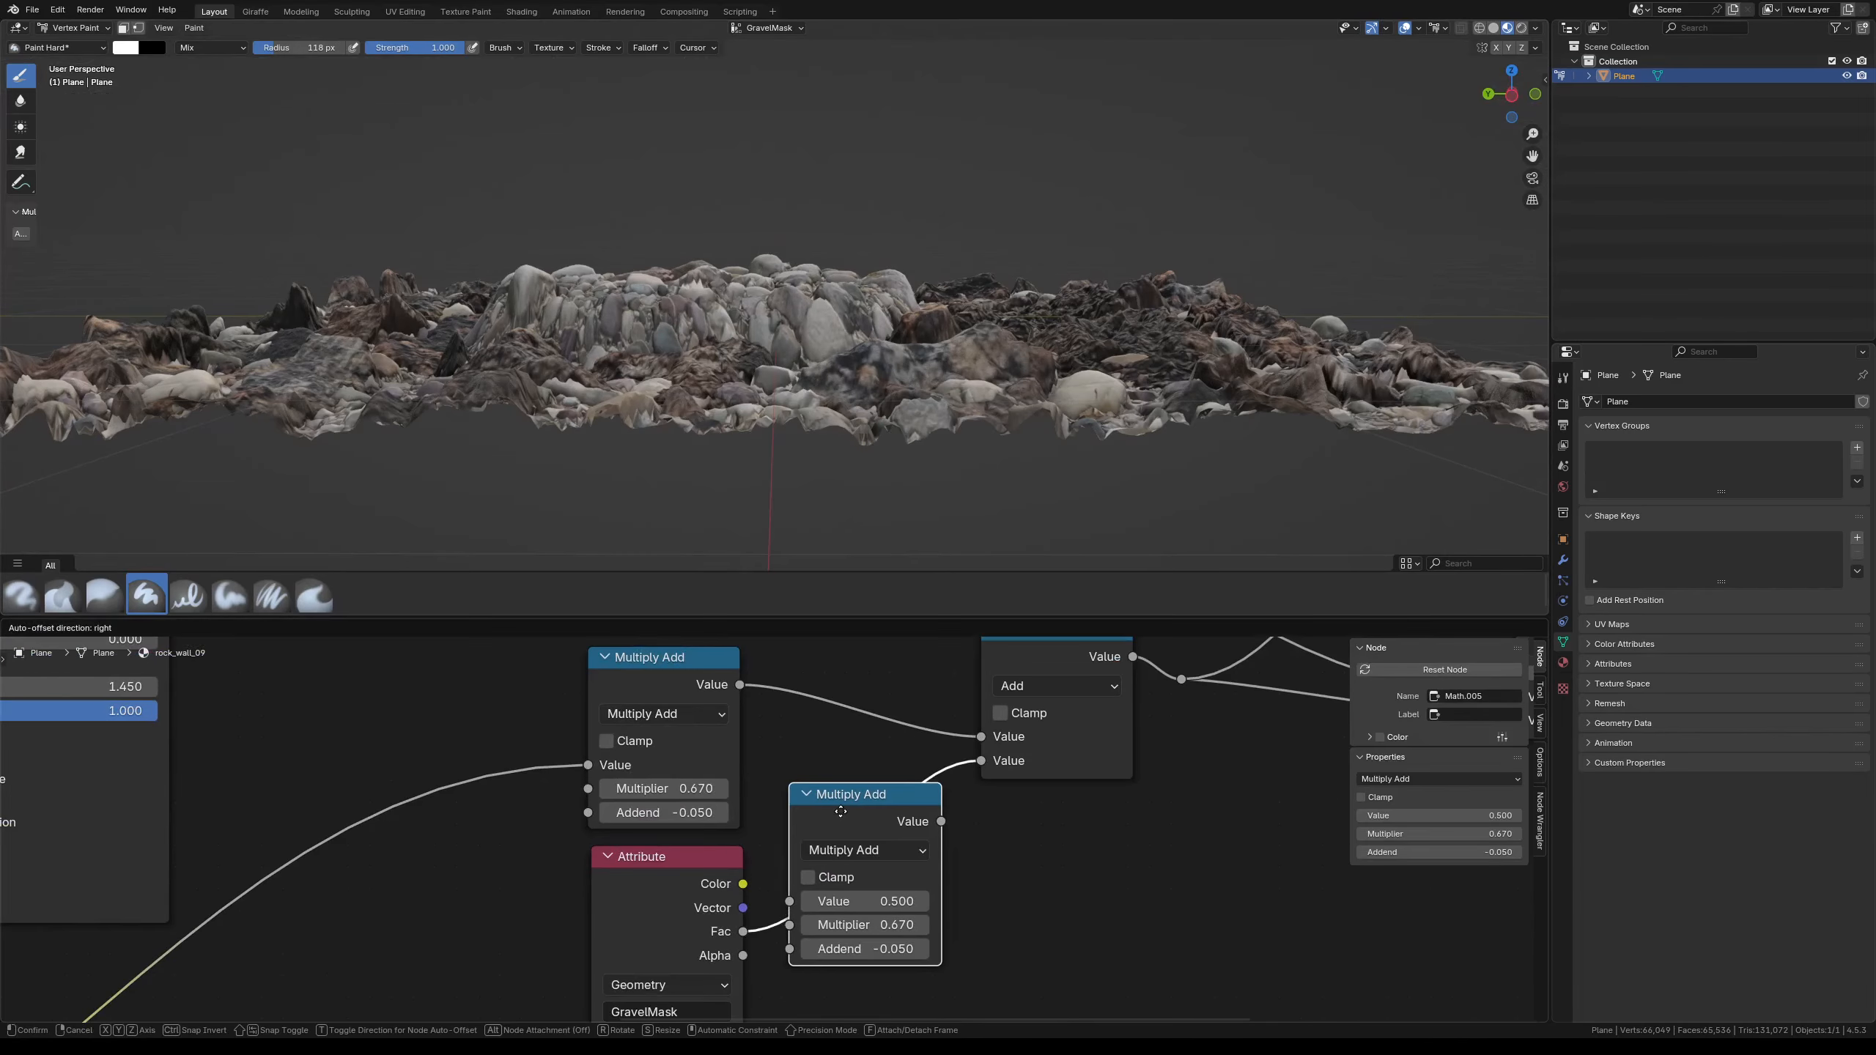
click(839, 812)
- Set the new GravelMask Multiply Add node's Multiplier to 1.330 and its Addend to -0.780
middle_drag(1037, 945, 1027, 857)
scroll(953, 849, up, 2)
scroll(832, 879, up, 1)
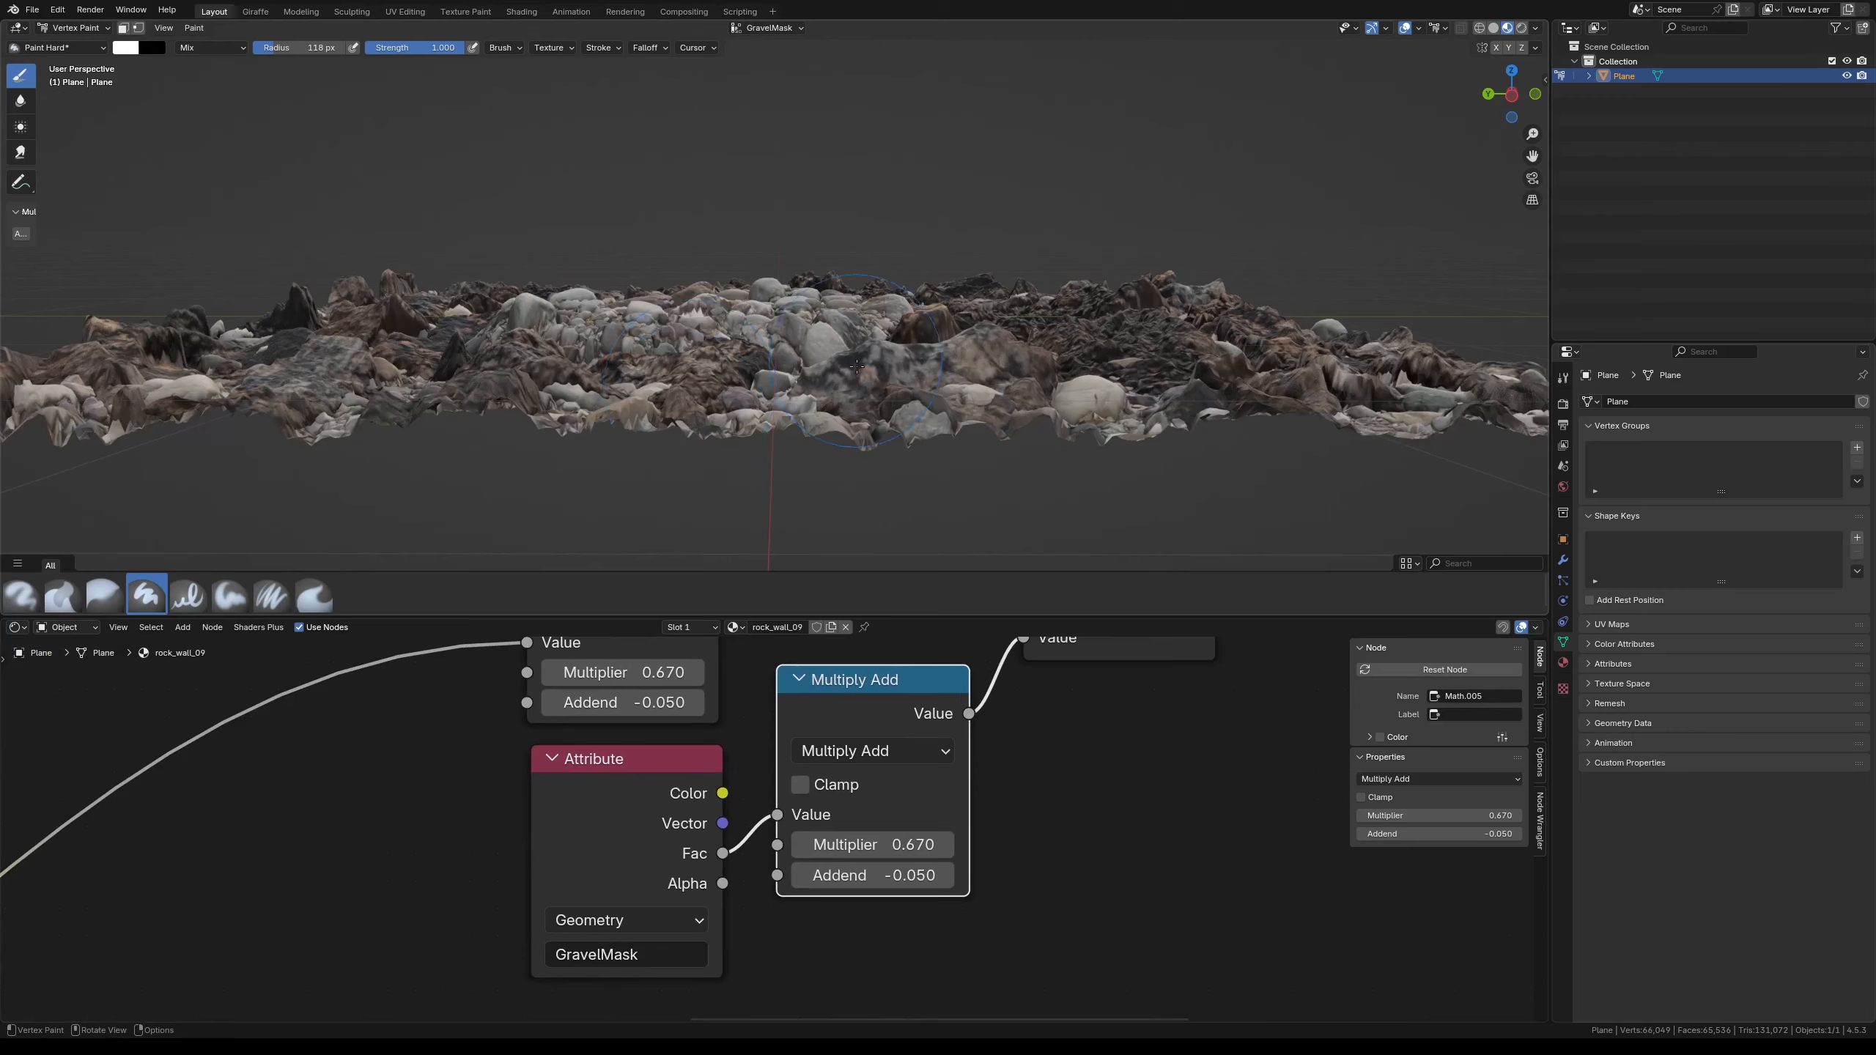
middle_drag(812, 295, 815, 389)
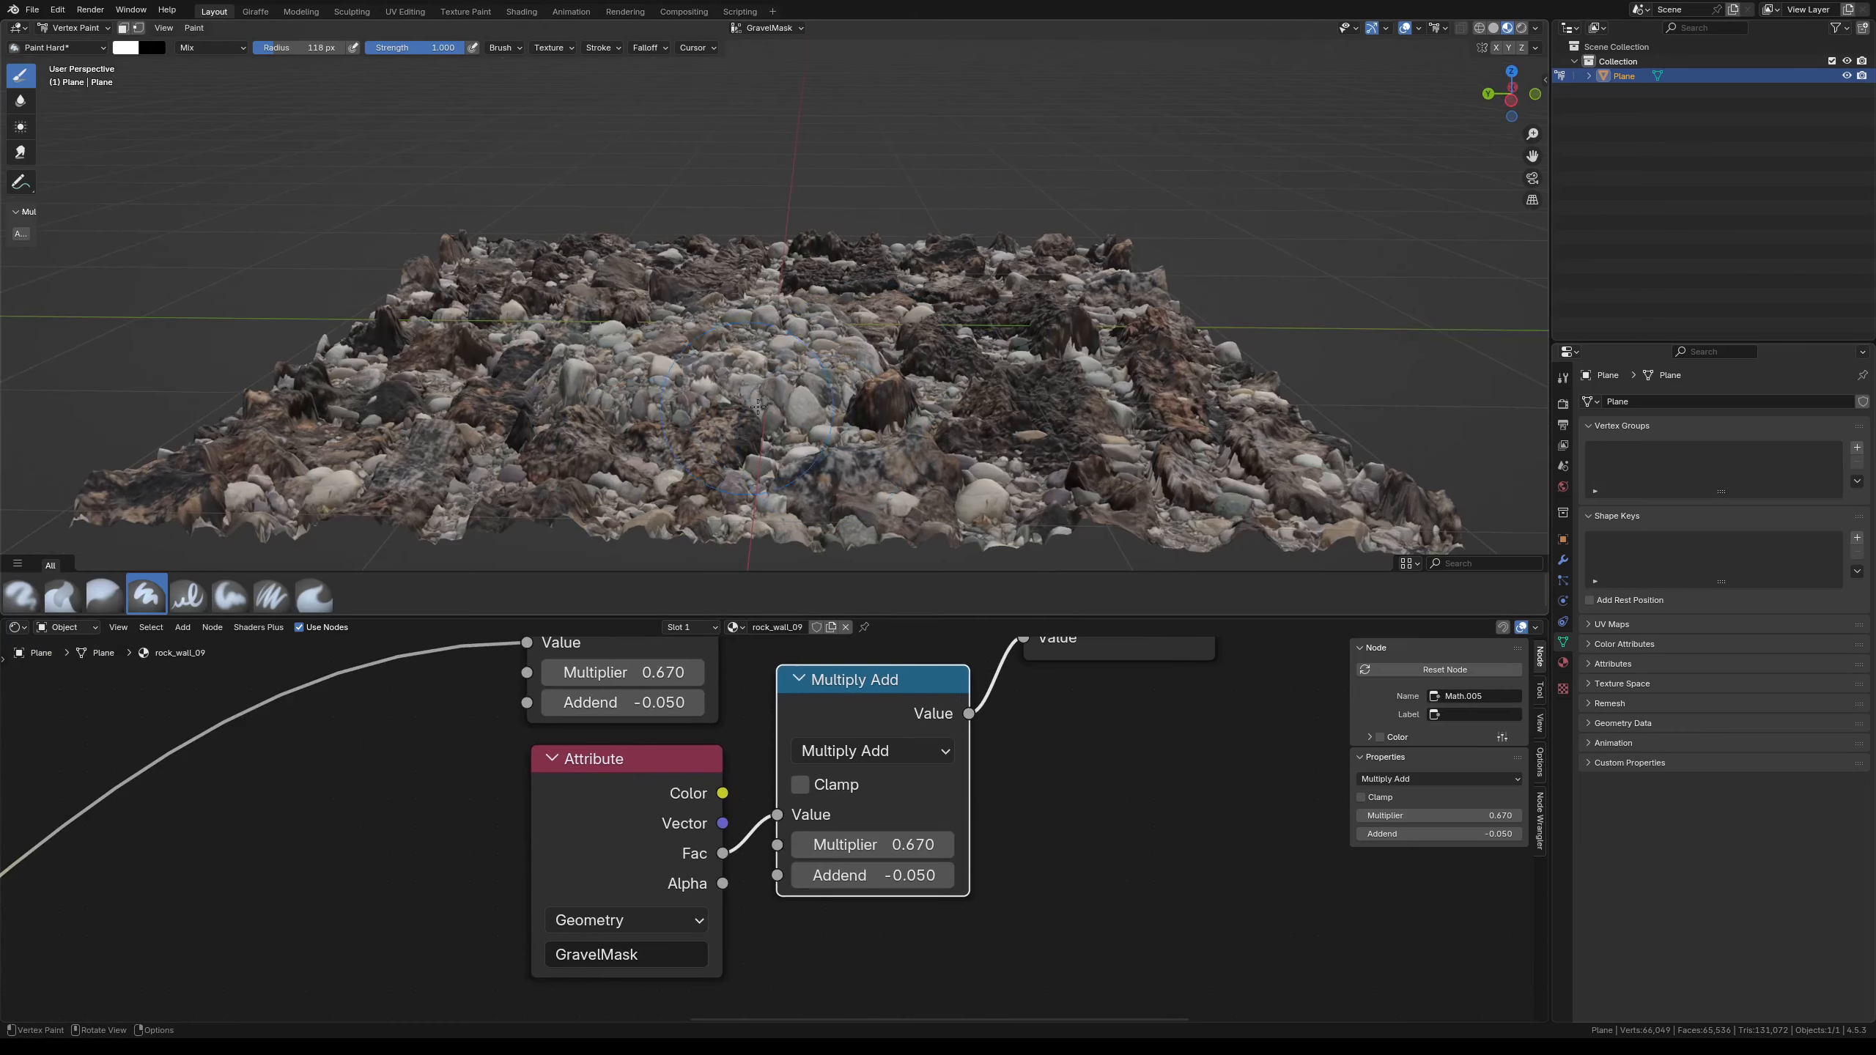
scroll(871, 810, up, 1)
middle_drag(871, 811, 864, 863)
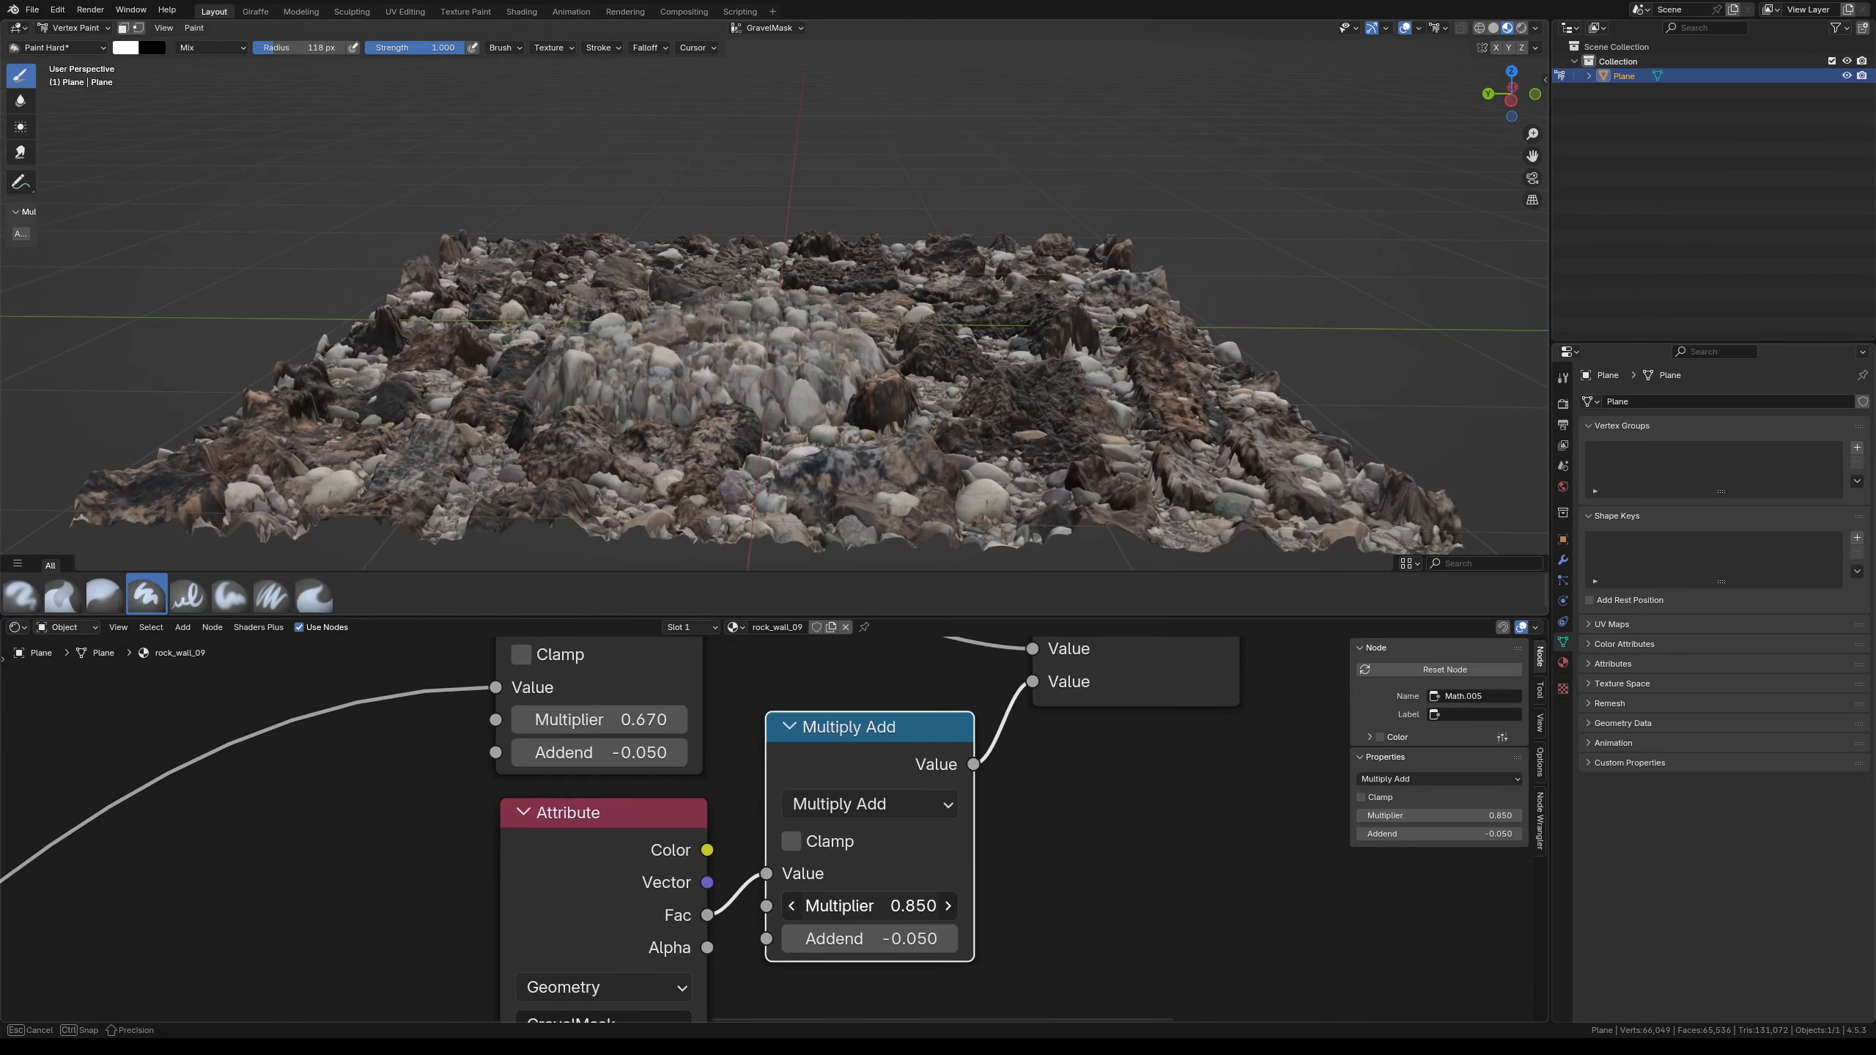
drag(860, 906, 803, 940)
scroll(849, 809, down, 2)
middle_drag(739, 236, 735, 375)
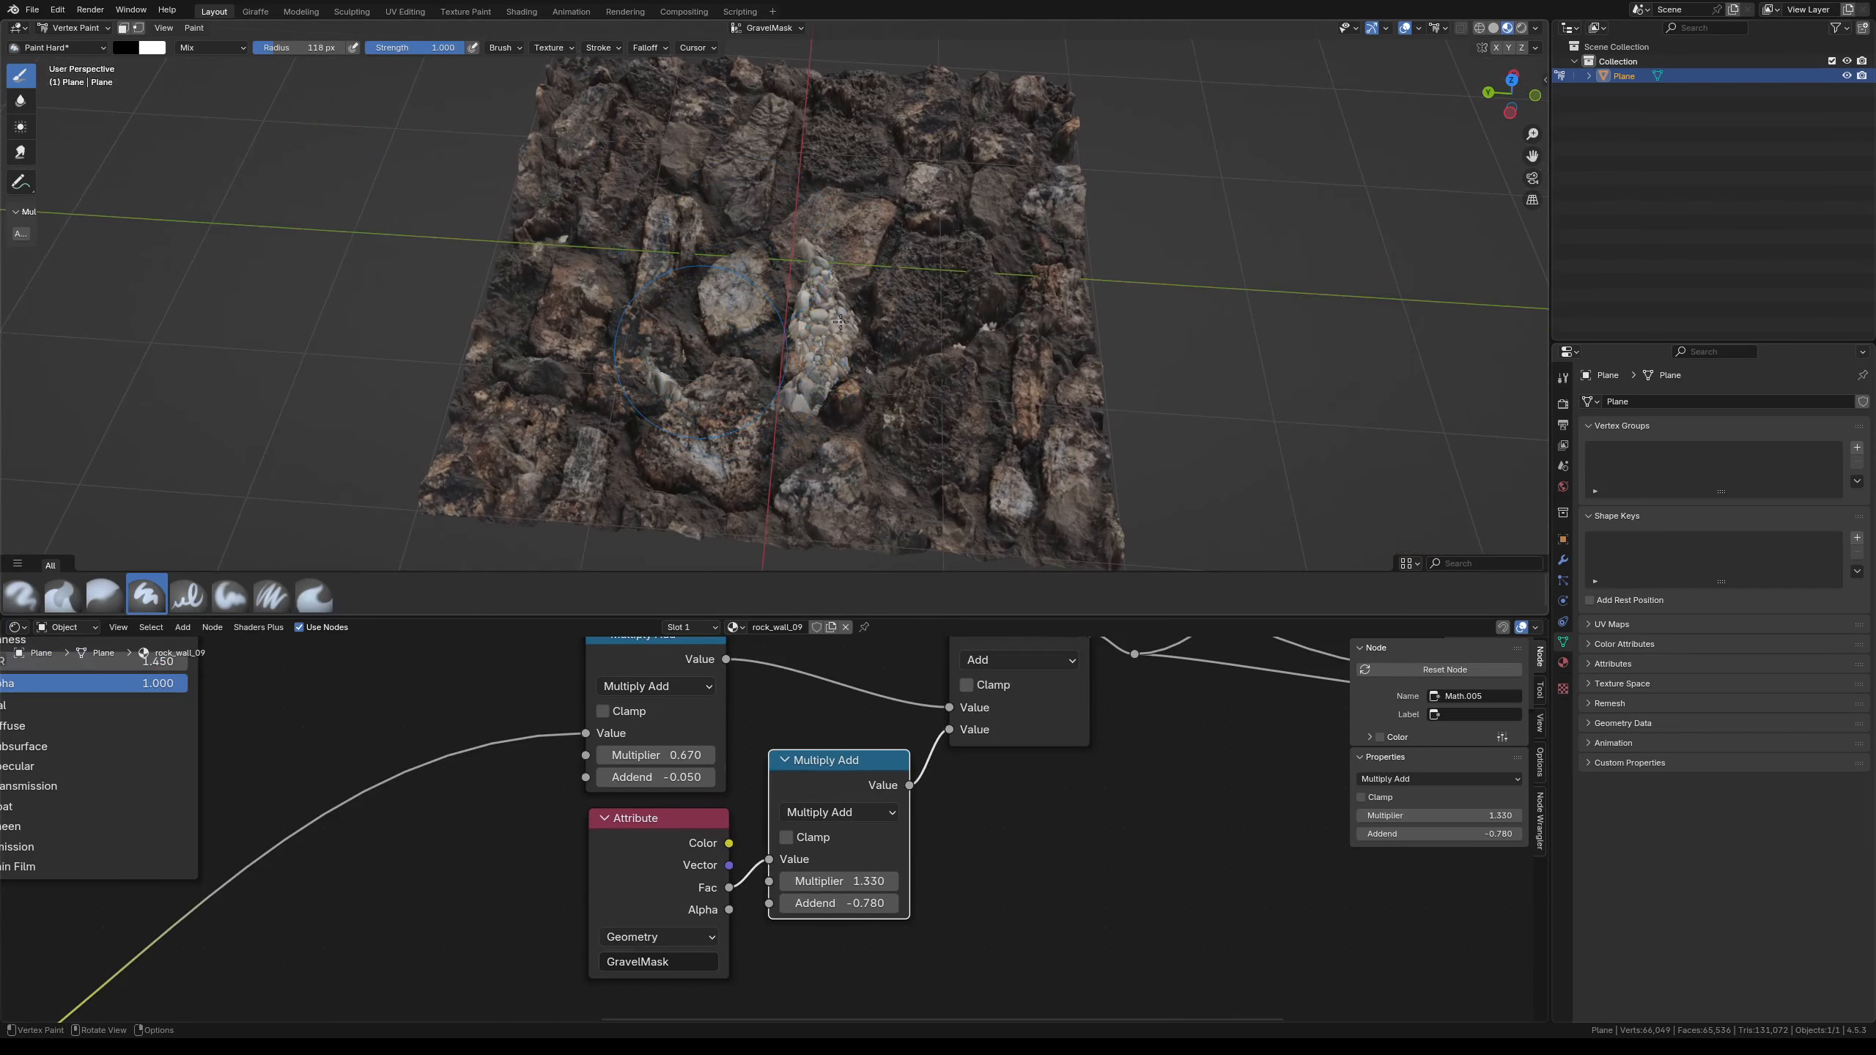
- Paint white strokes across the near half of the plane with a 118 px brush at Strength 0.312
drag(439, 50, 396, 52)
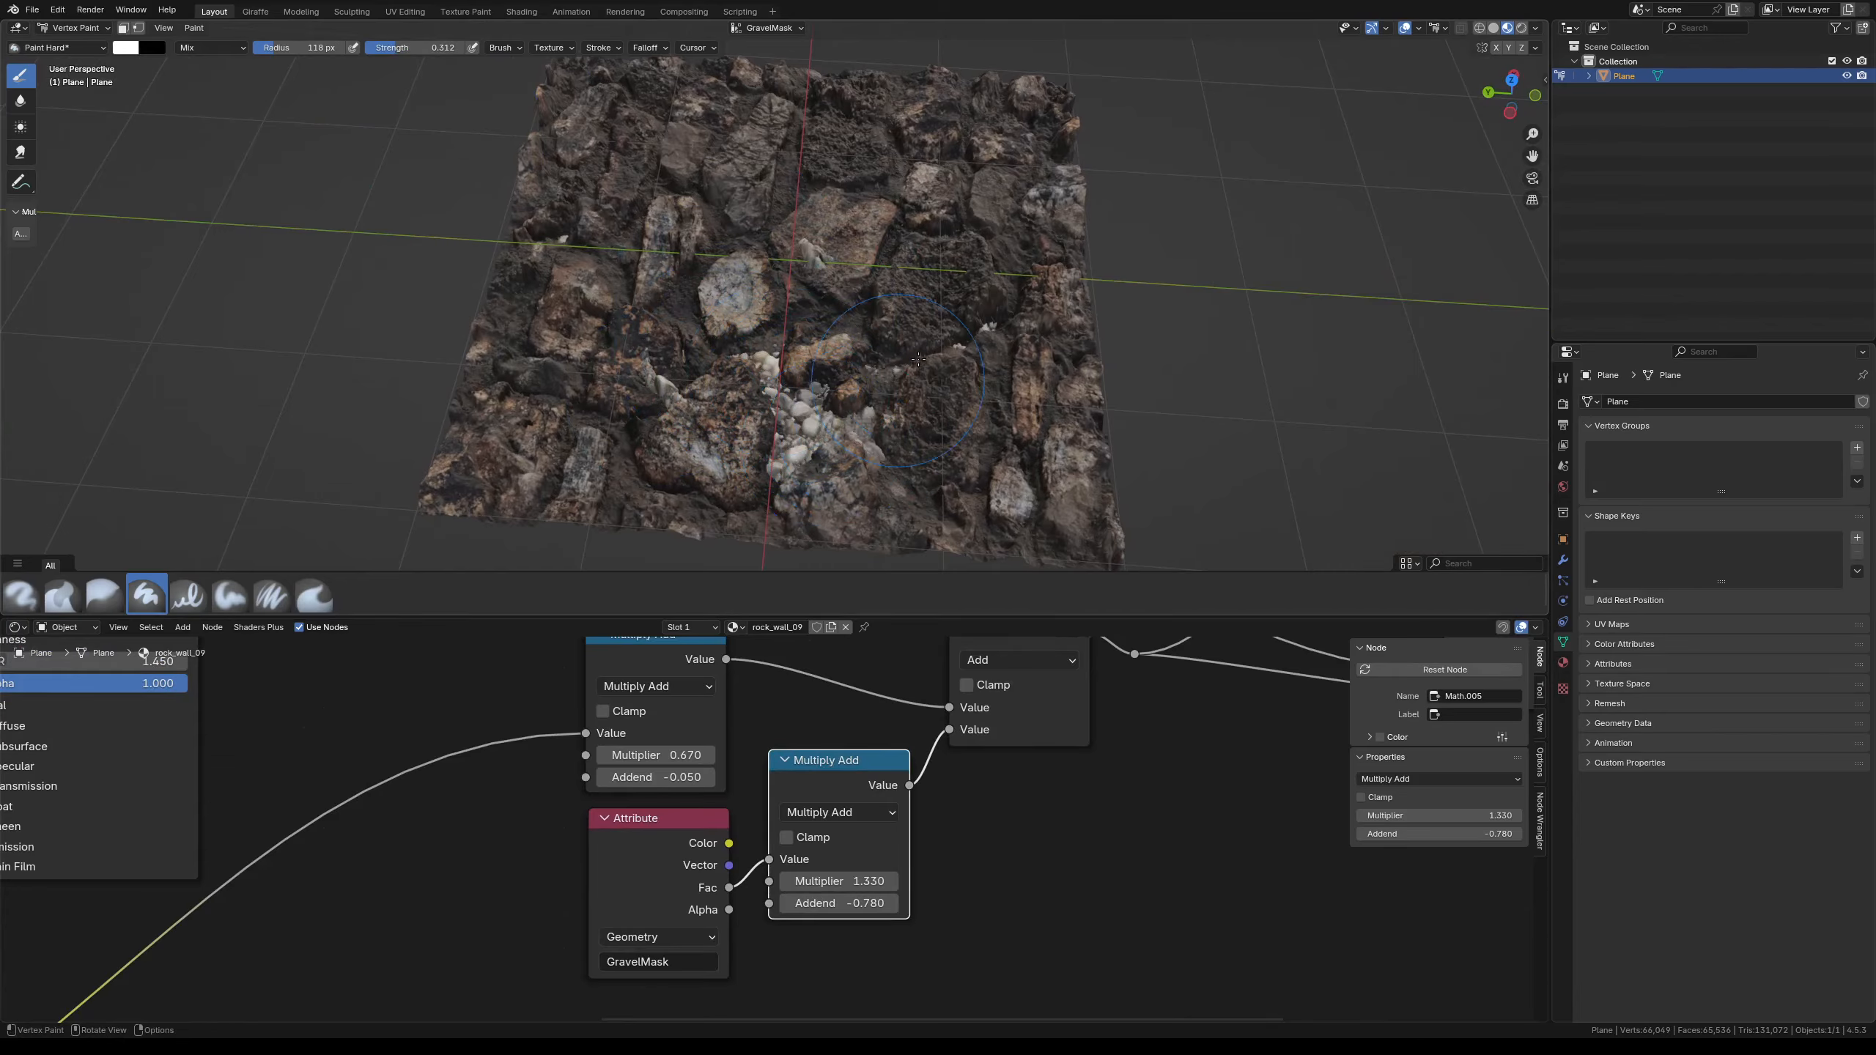
drag(899, 371, 983, 528)
mouse_move(973, 431)
mouse_down()
mouse_move(935, 476)
mouse_move(1009, 467)
mouse_move(723, 501)
mouse_move(597, 426)
mouse_move(686, 385)
mouse_up()
drag(861, 460, 764, 452)
- Examine the transition between the painted pebbles and the rock wall up close and from several angles
mouse_move(764, 452)
middle_down()
mouse_move(686, 399)
mouse_move(509, 361)
middle_up()
scroll(509, 360, up, 2)
scroll(720, 414, down, 1)
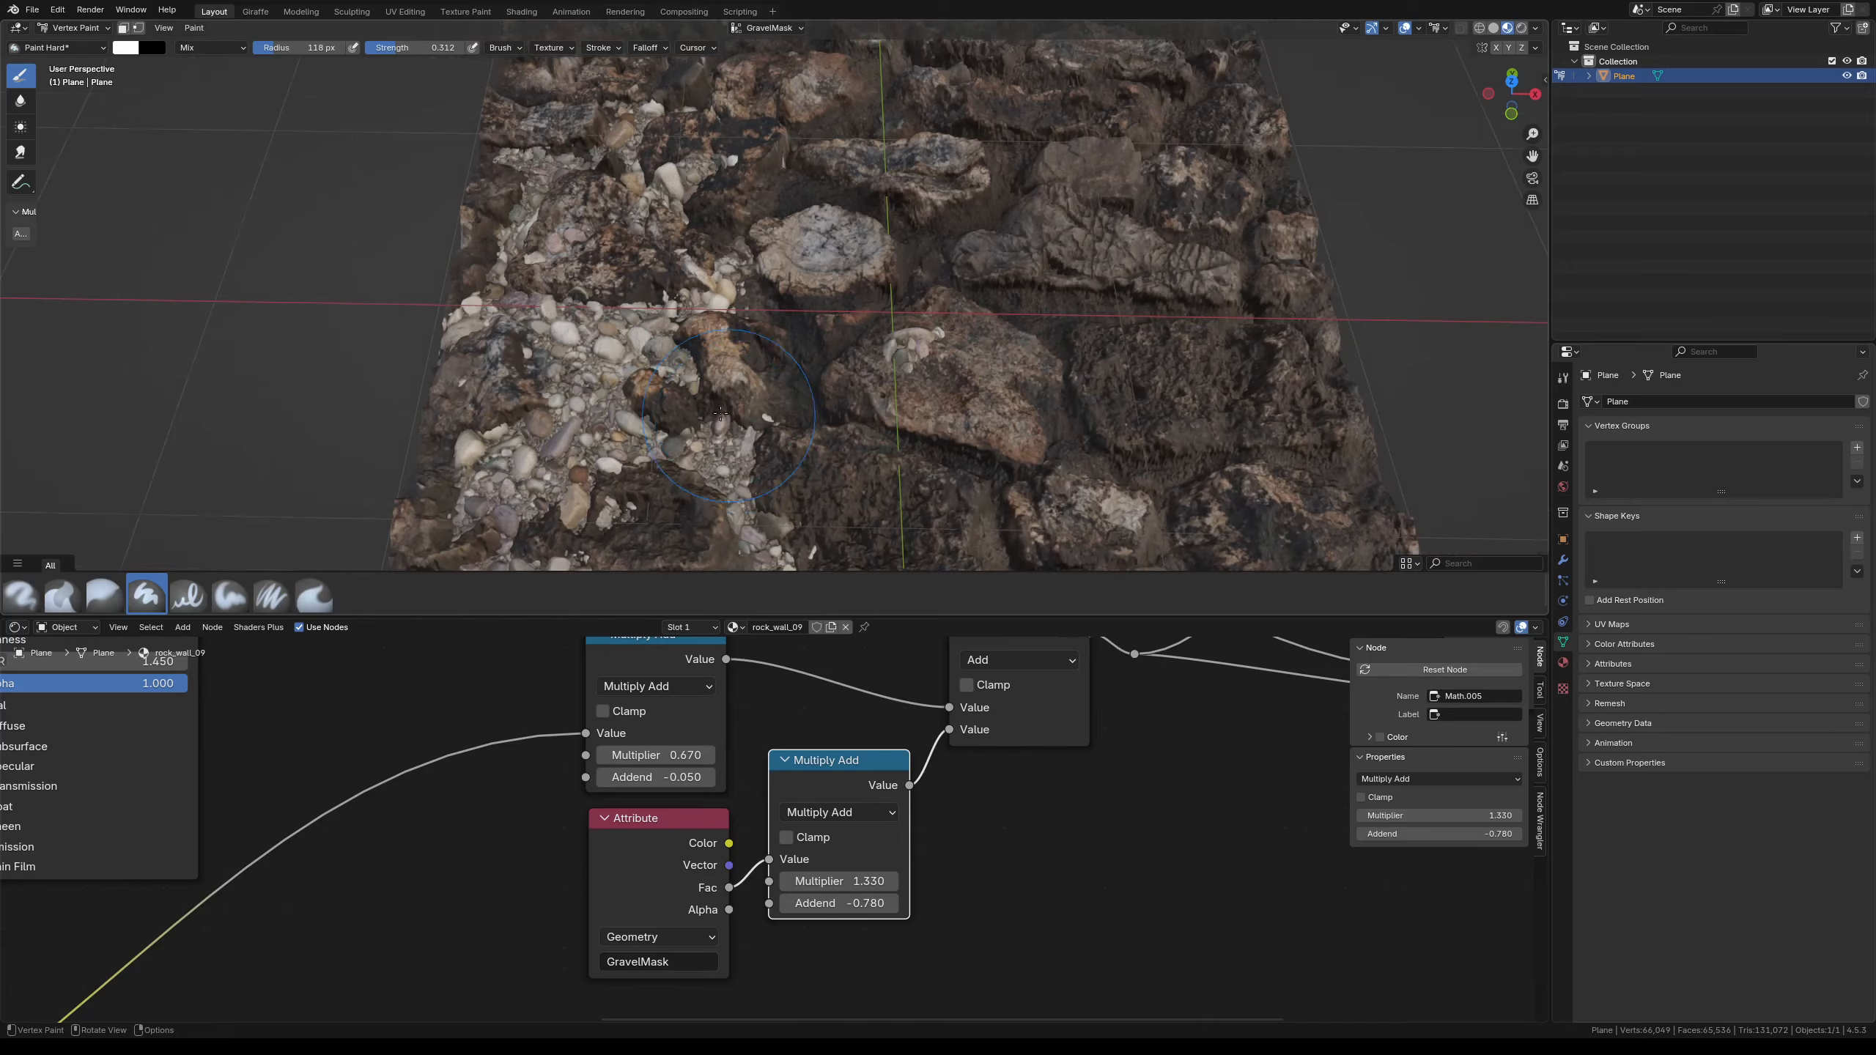
scroll(758, 144, down, 3)
middle_drag(758, 144, 801, 311)
scroll(758, 380, up, 4)
scroll(758, 379, down, 3)
mouse_move(783, 378)
middle_down()
mouse_move(768, 488)
mouse_move(778, 398)
mouse_move(731, 430)
mouse_move(740, 443)
middle_up()
scroll(769, 489, up, 2)
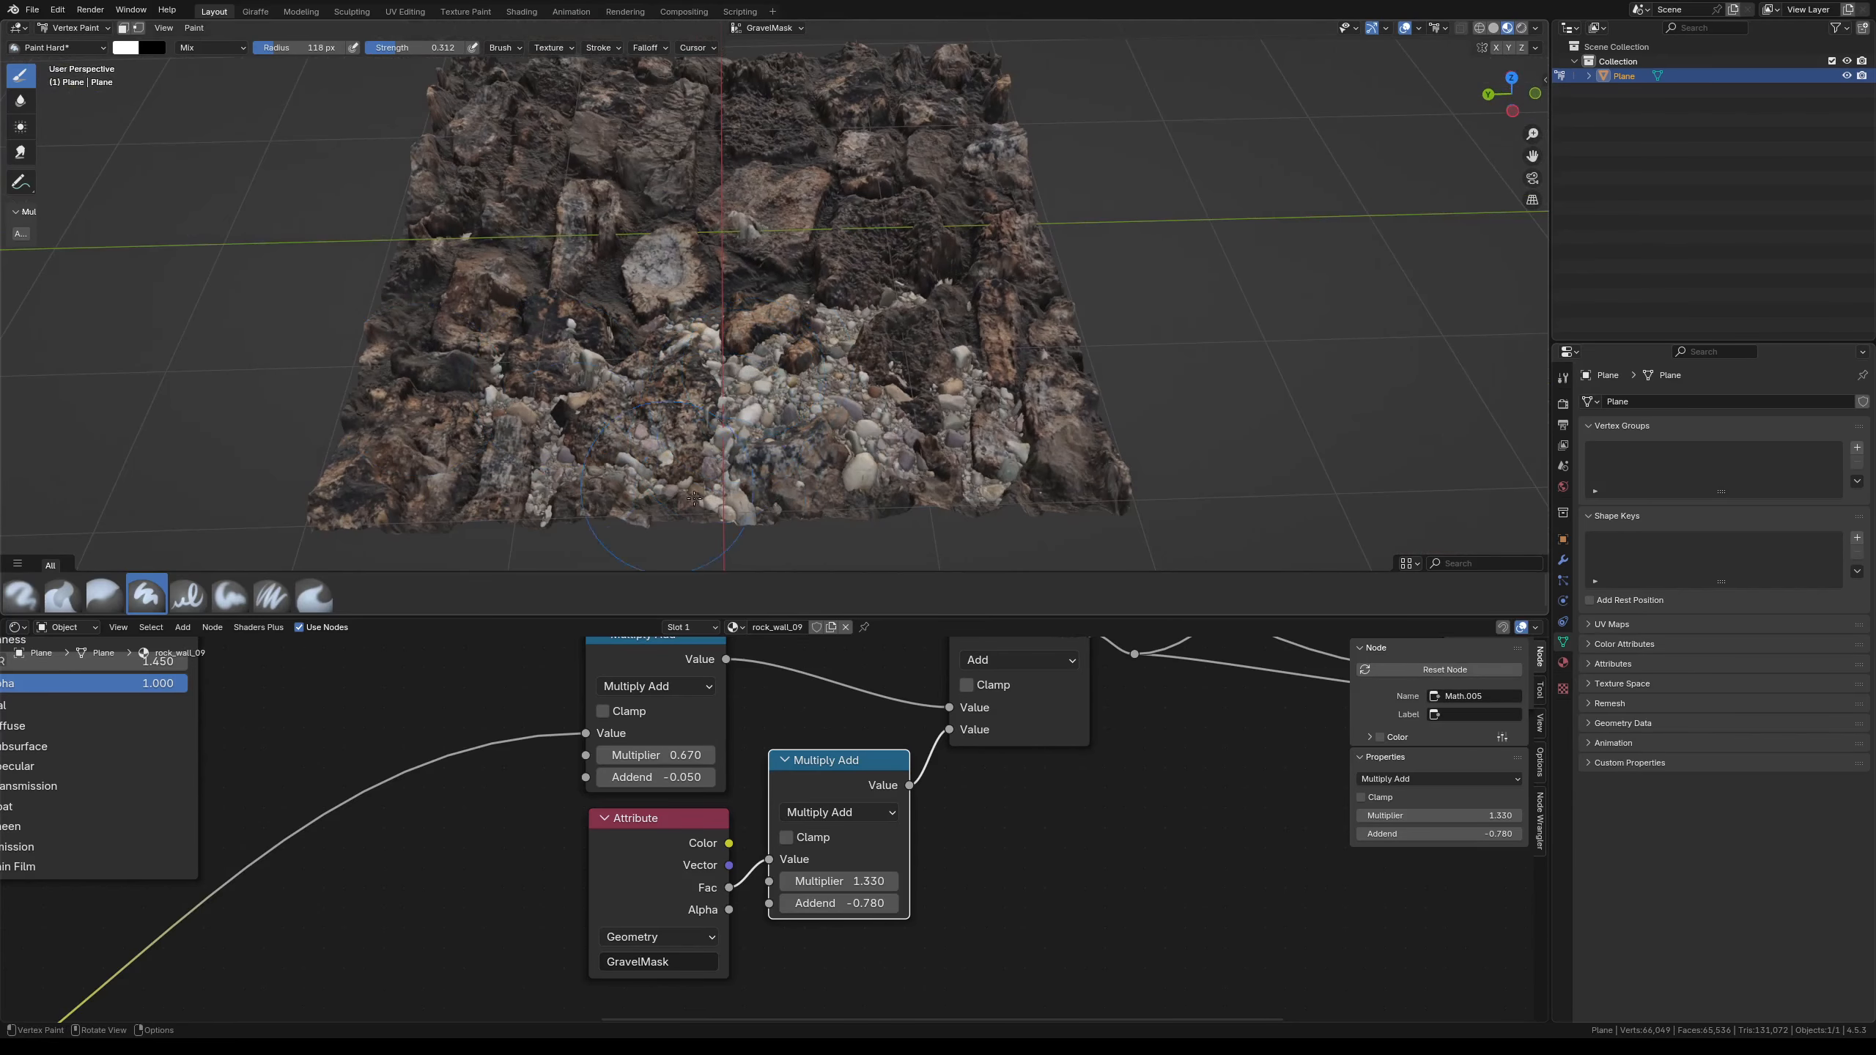
middle_drag(910, 258, 662, 380)
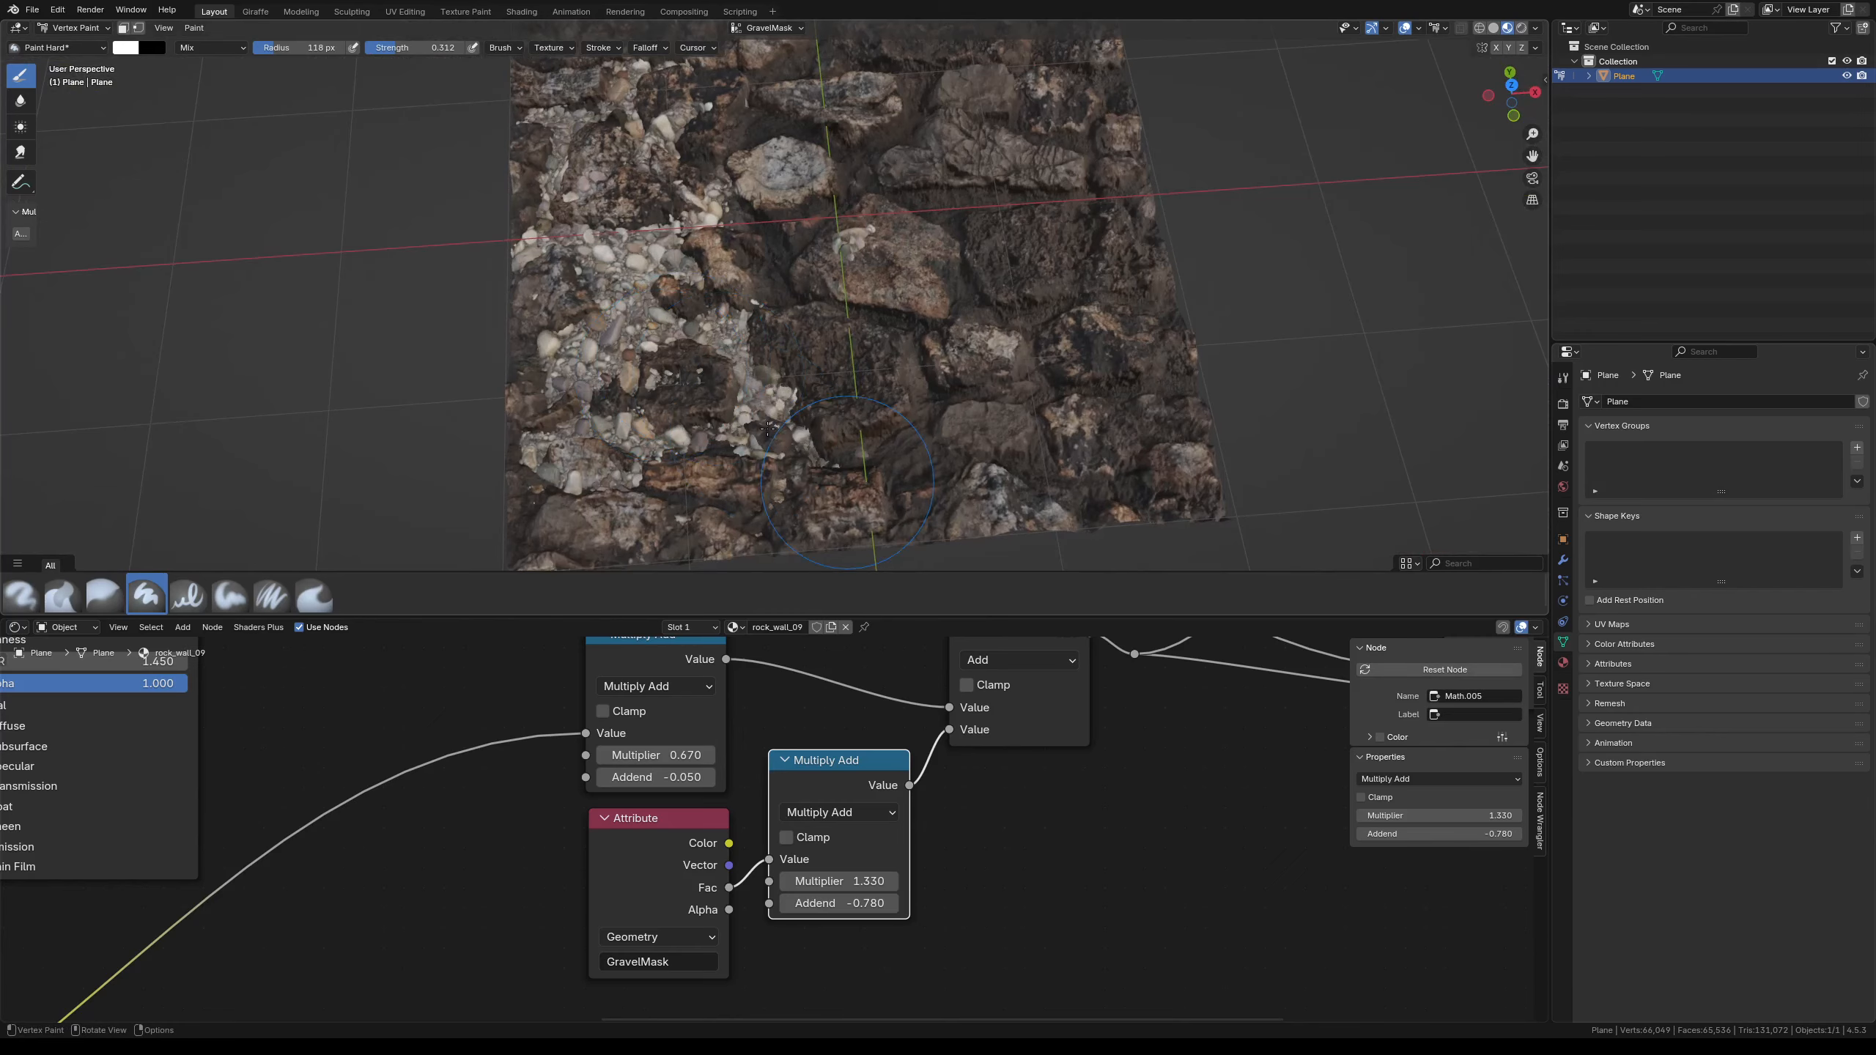
middle_drag(623, 468, 764, 451)
scroll(765, 414, up, 2)
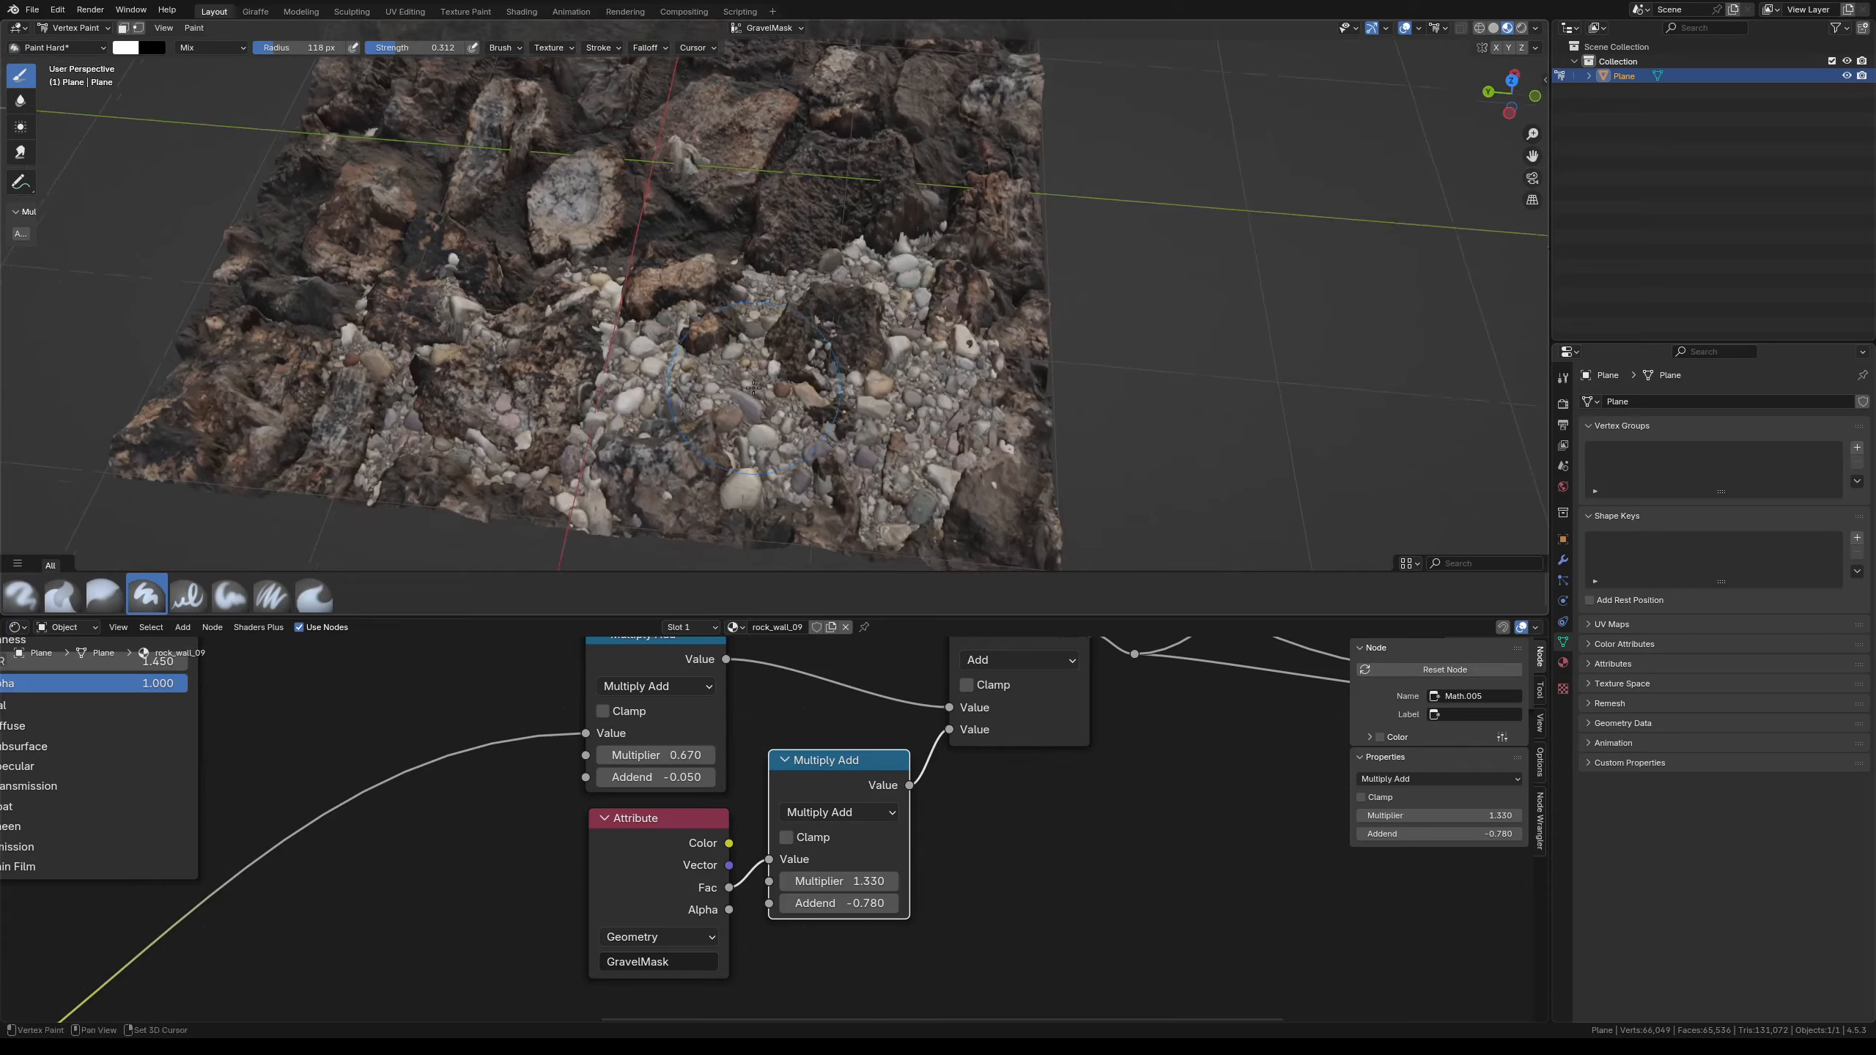
middle_drag(754, 369, 810, 358)
- Paint more white over the pebble patch with the brush radius at 101 px and Strength at 0.920
key(f)
click(874, 356)
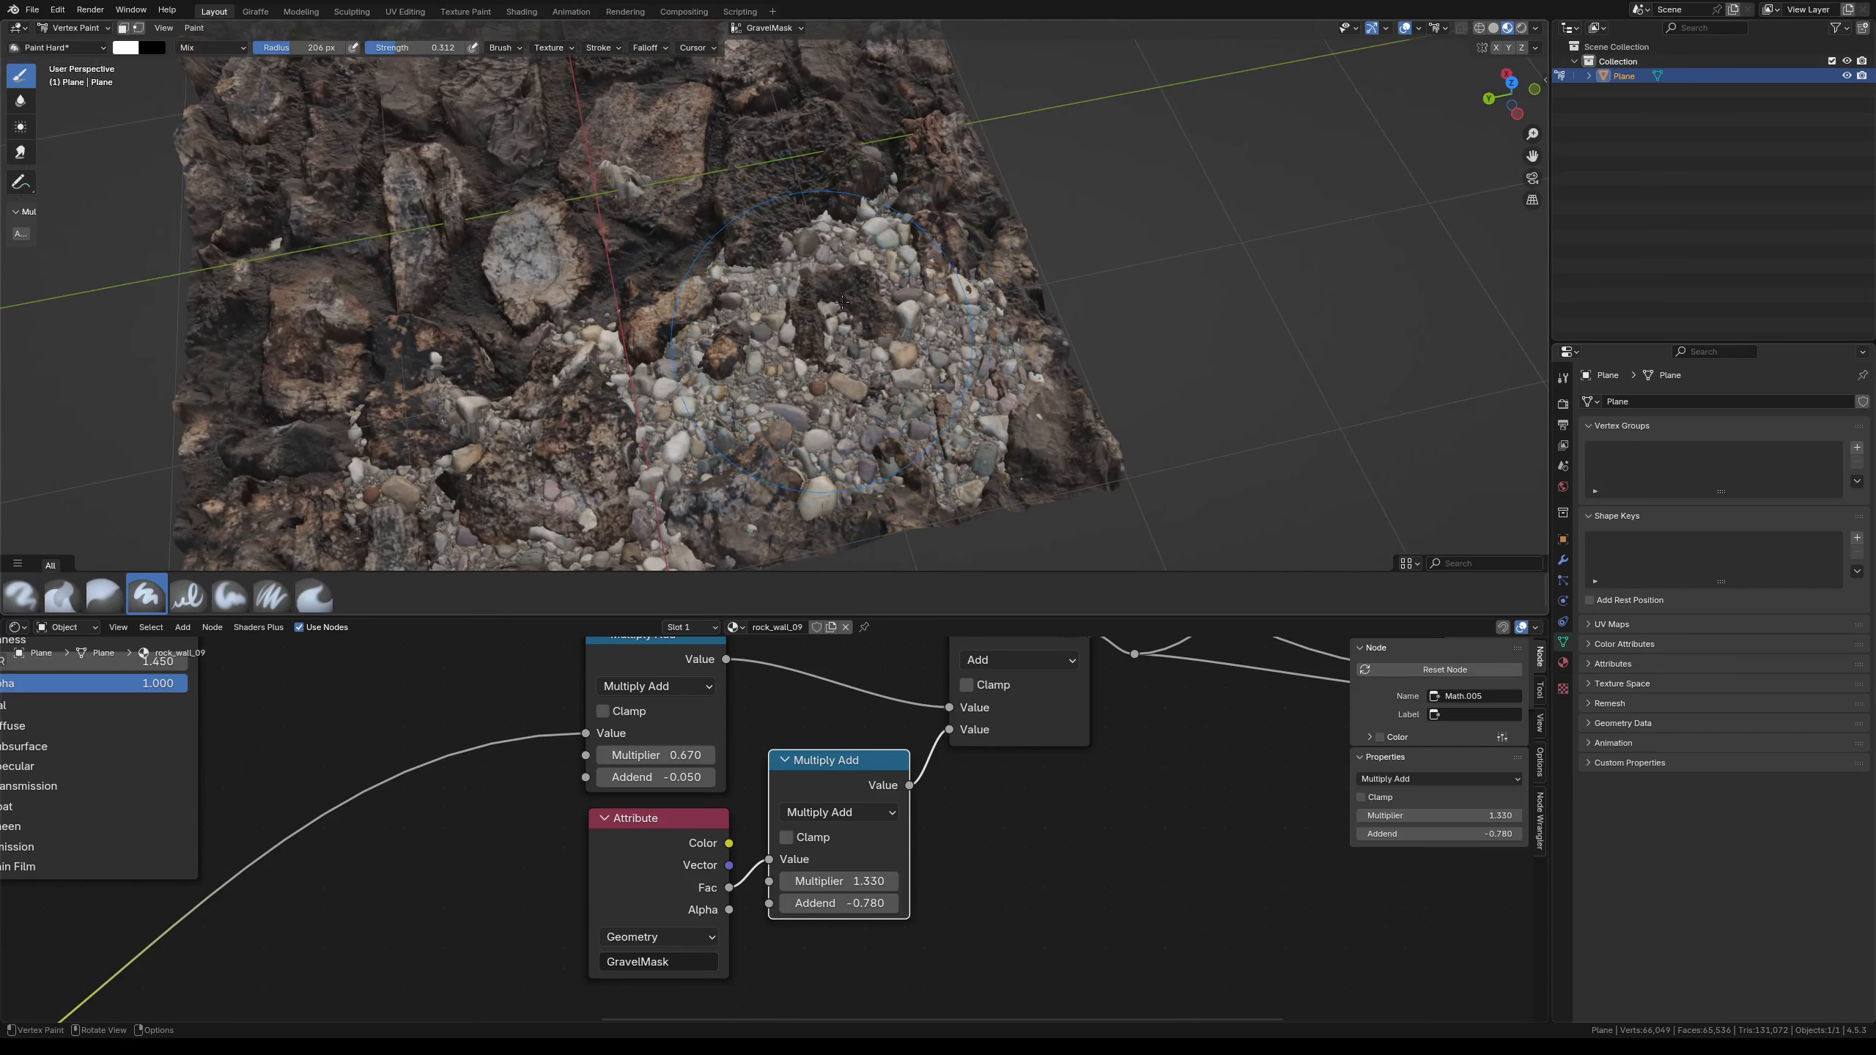
key(f)
click(873, 362)
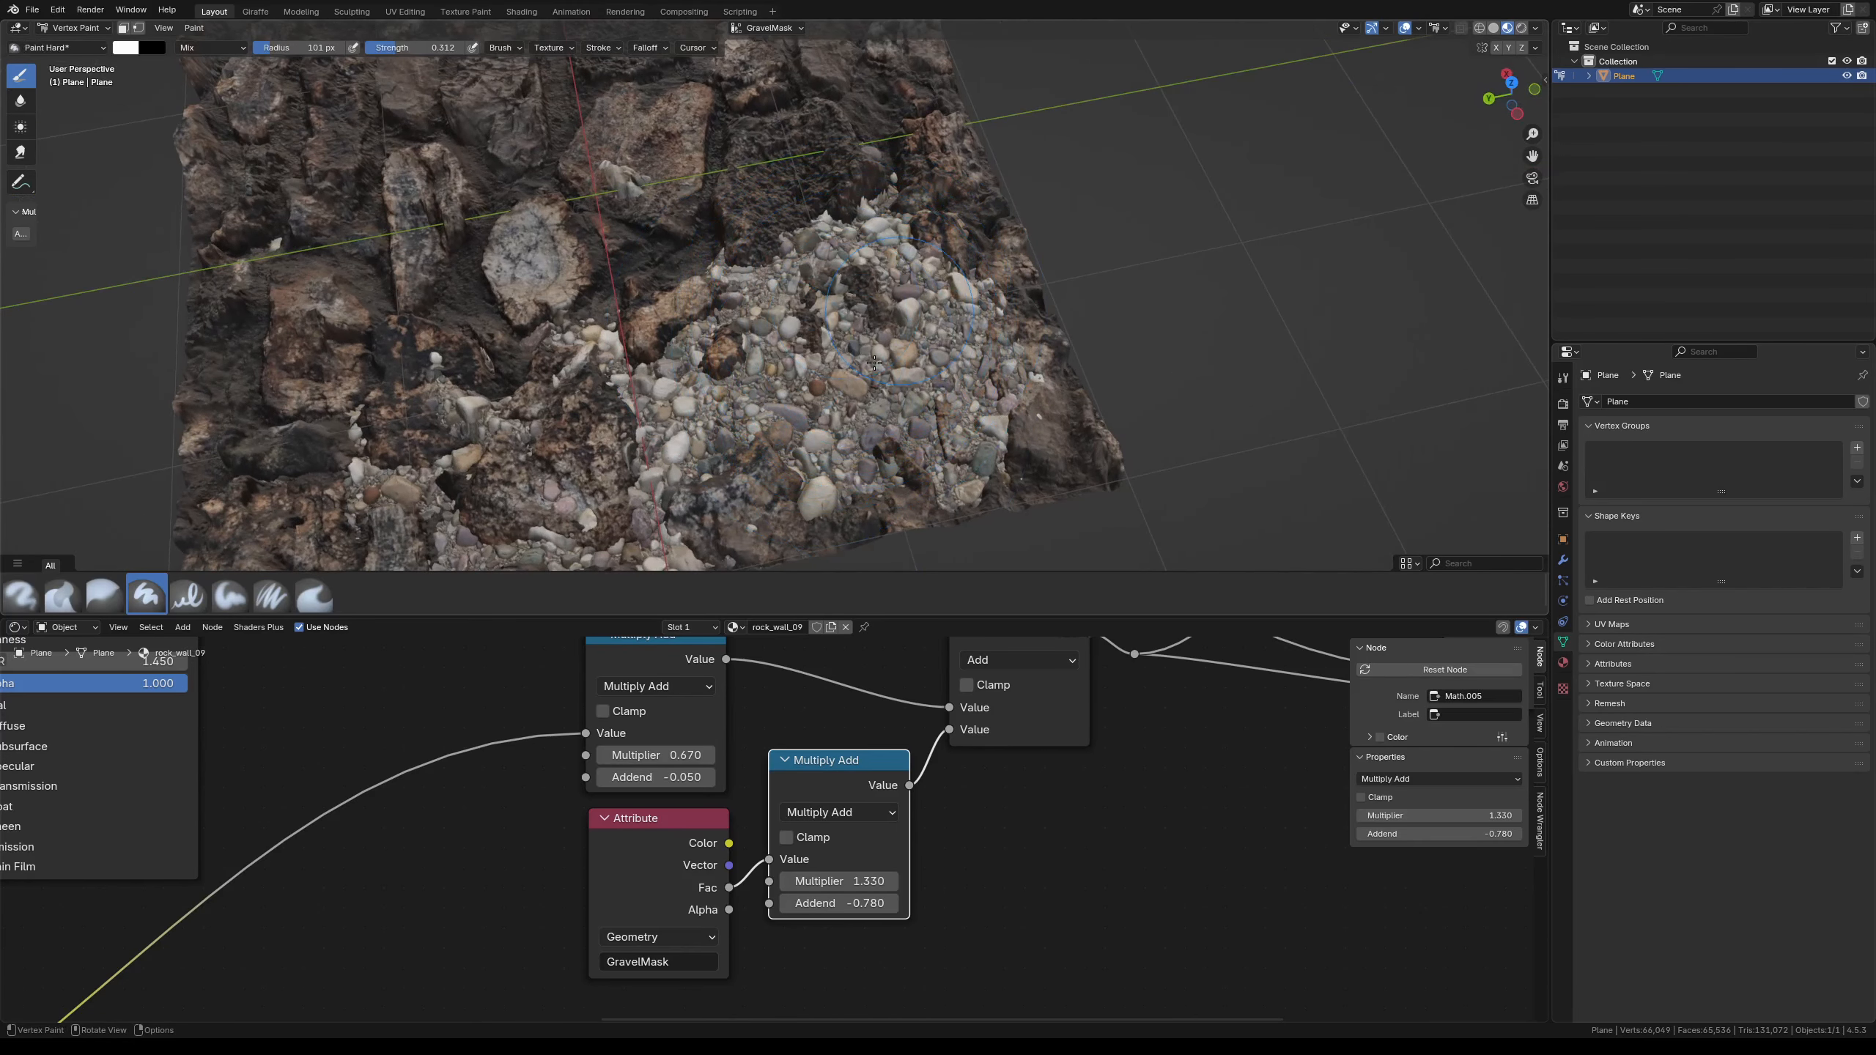
drag(395, 50, 455, 54)
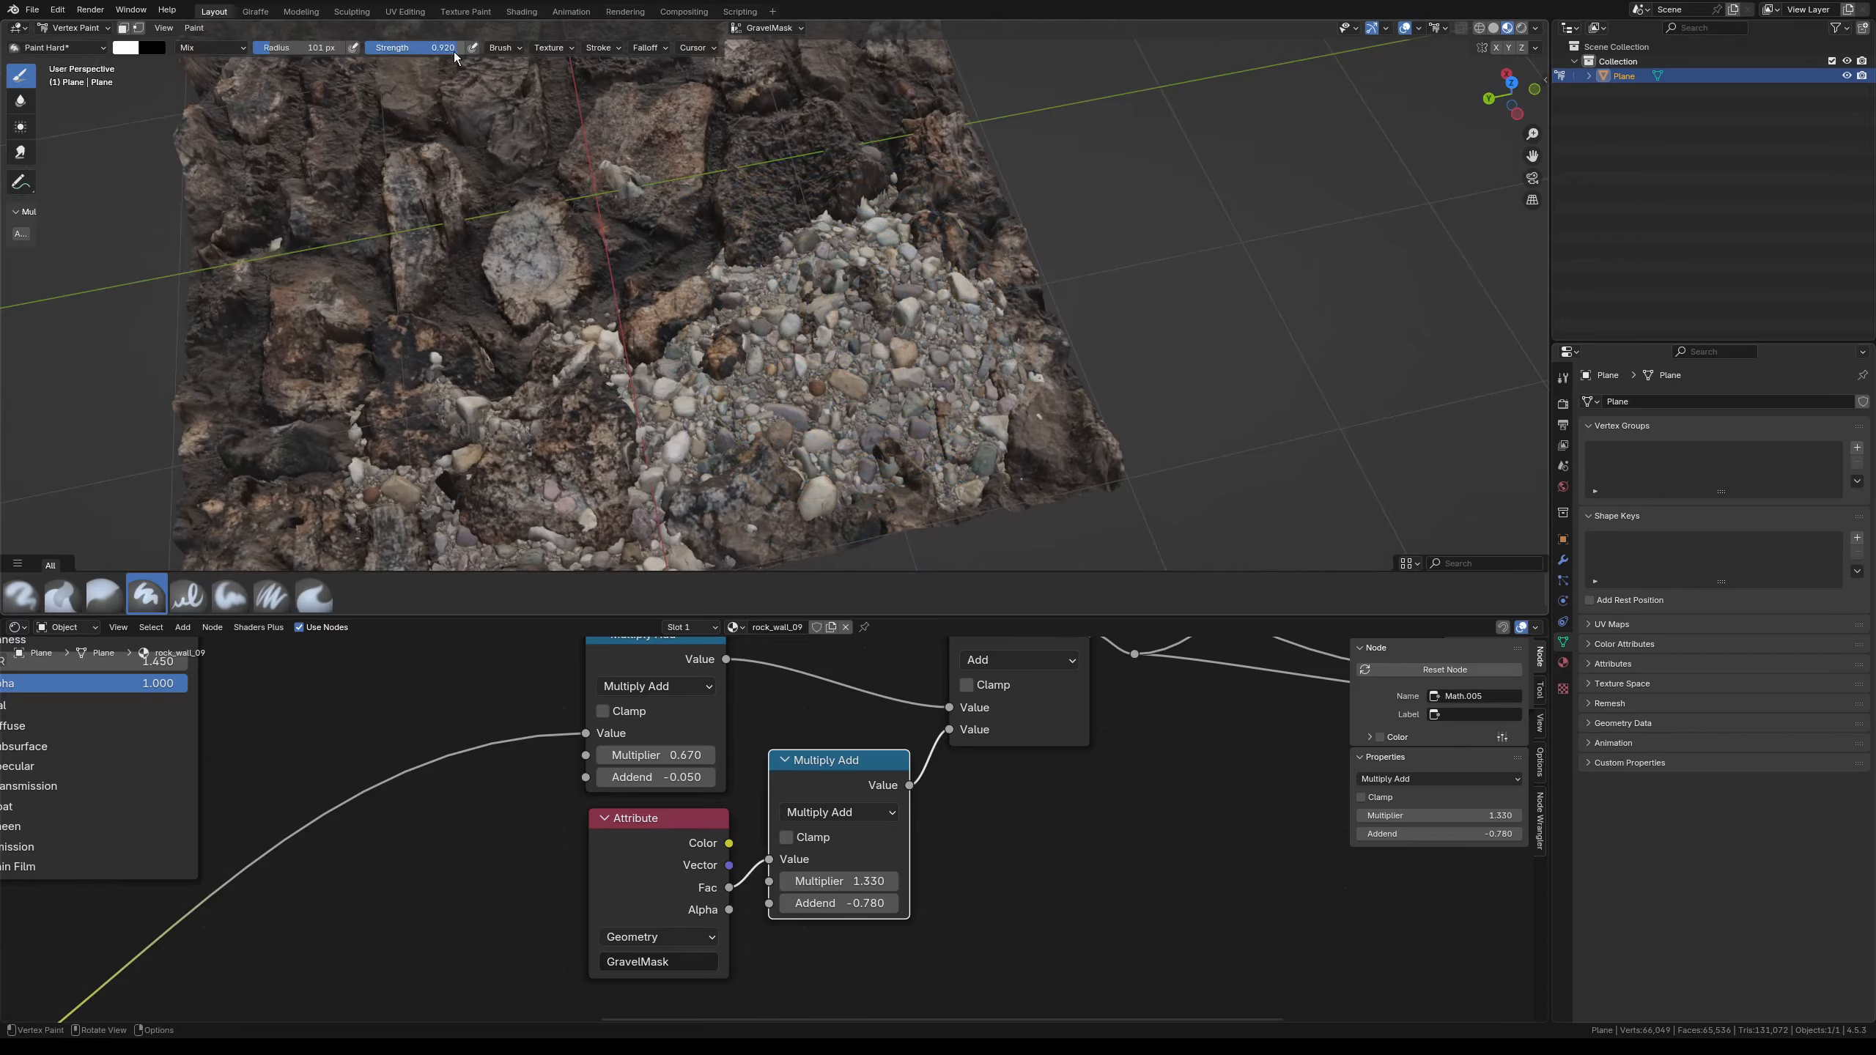
drag(850, 263, 868, 338)
- Set the Multiplier of the GravelMask's Multiply Add node to 1.890
middle_drag(836, 381, 793, 376)
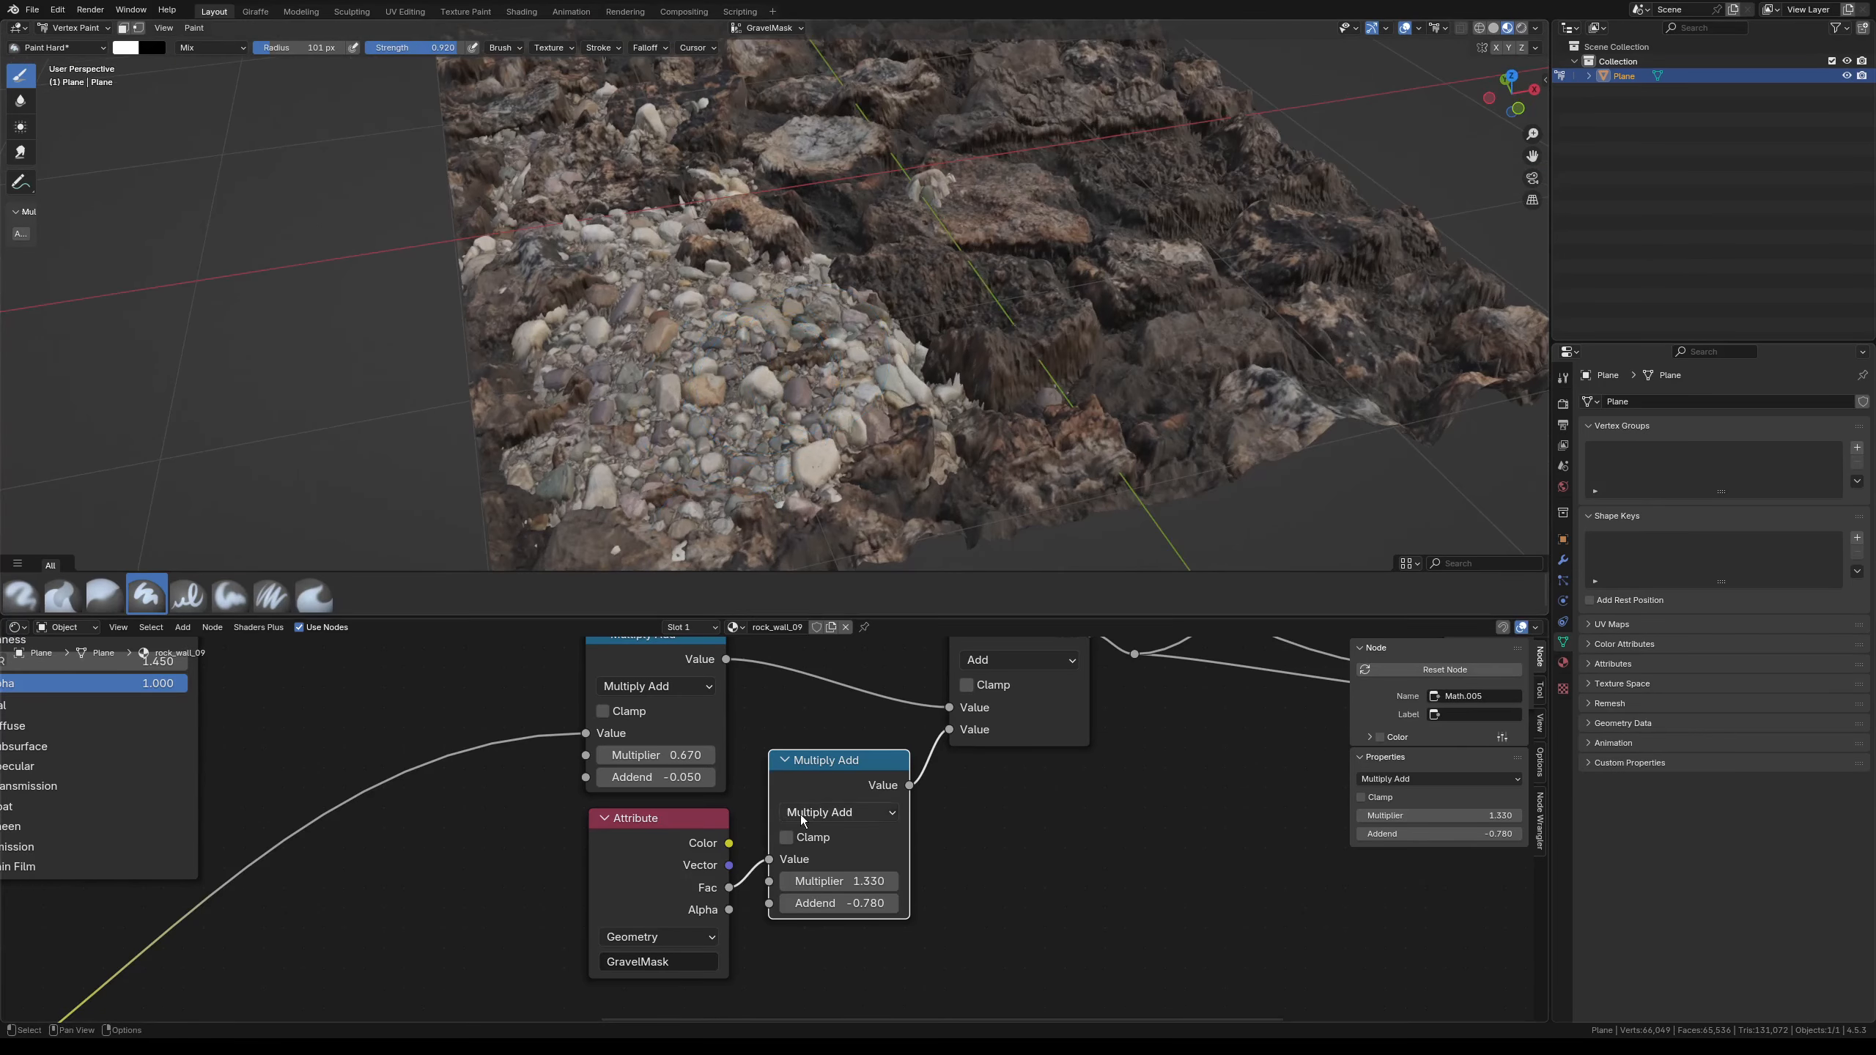
mouse_move(838, 873)
mouse_down()
mouse_move(894, 874)
mouse_move(838, 873)
mouse_up()
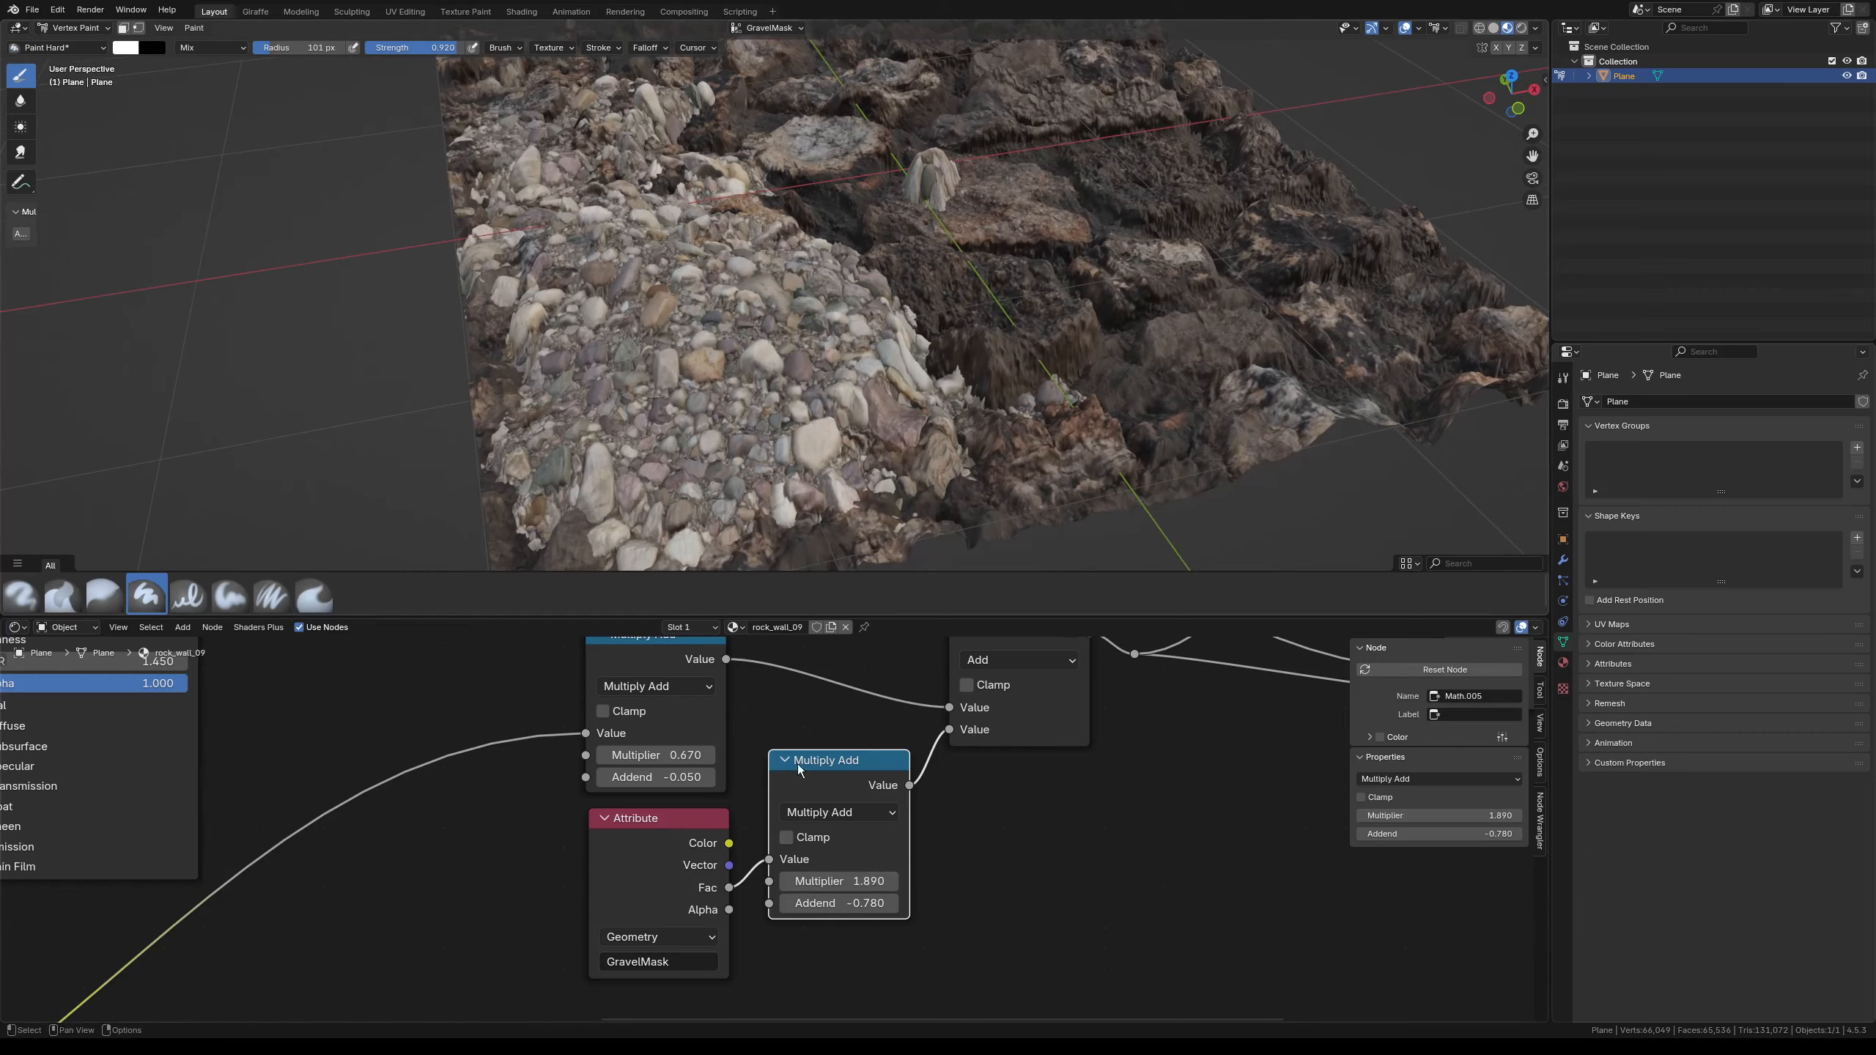
scroll(646, 338, down, 3)
middle_drag(645, 339, 493, 196)
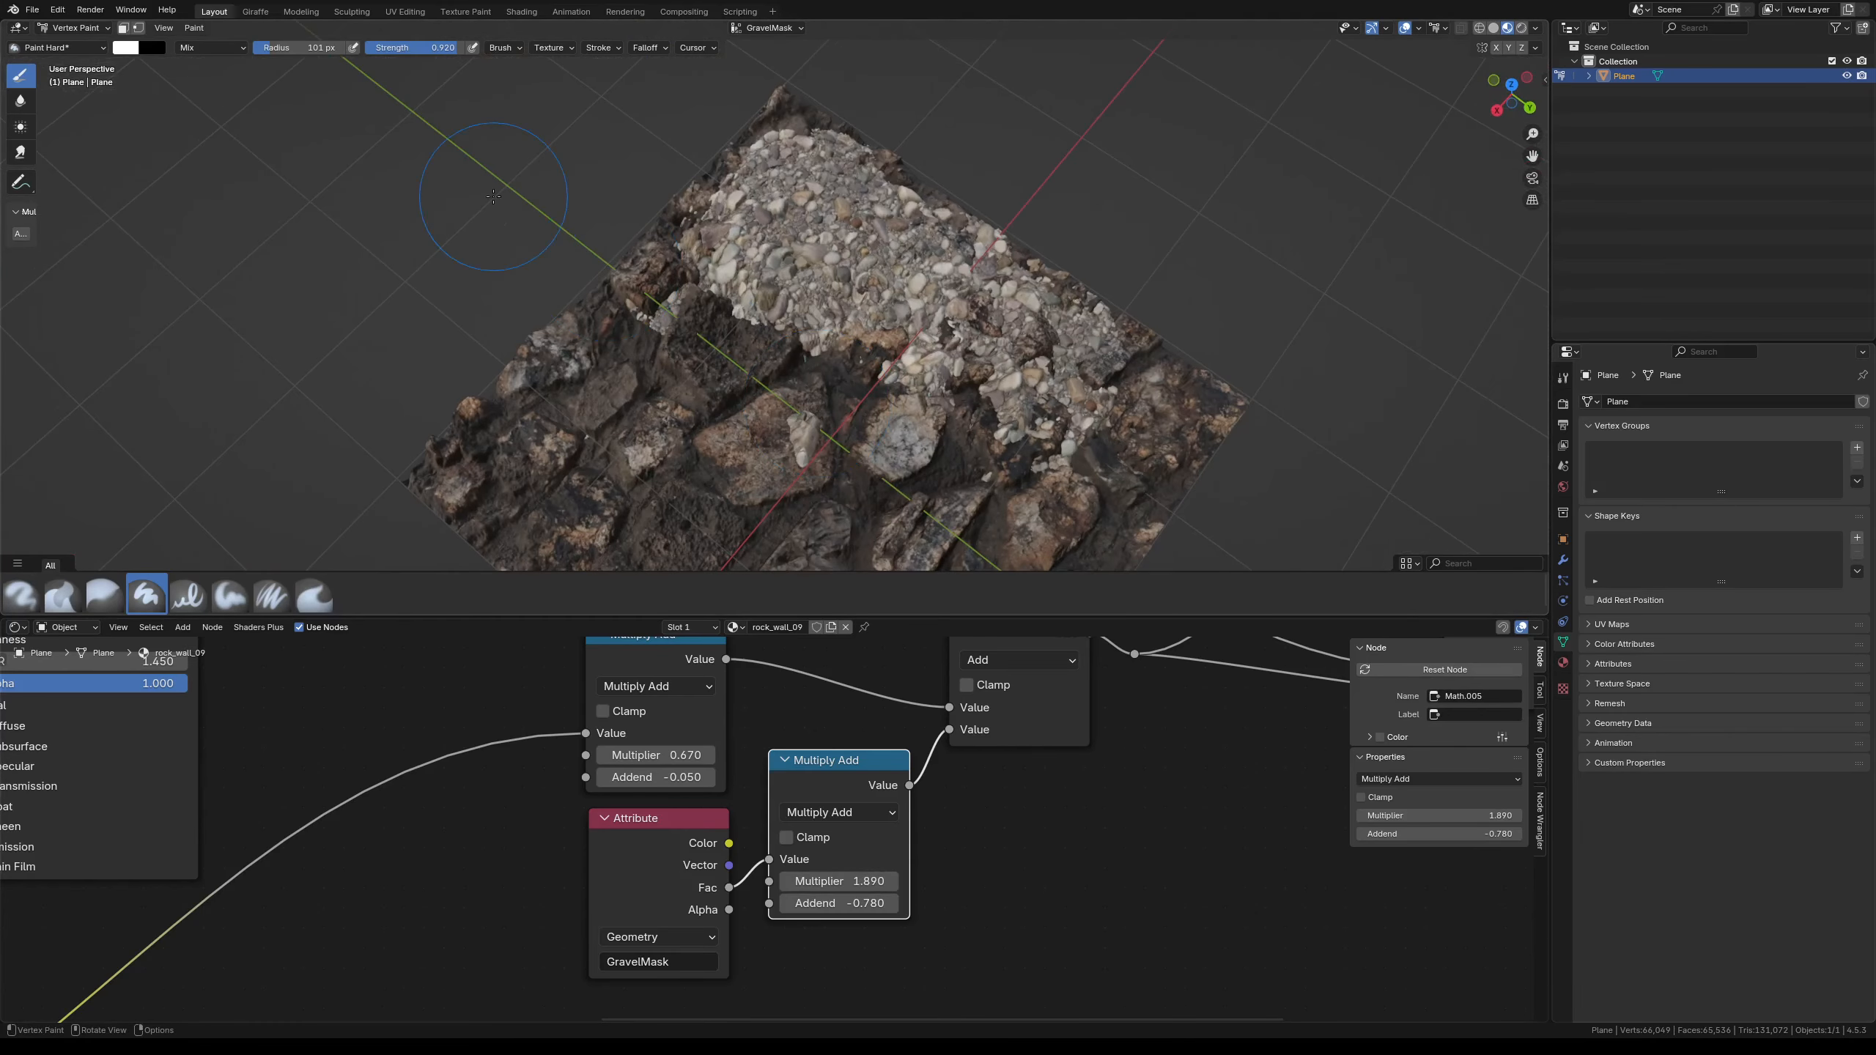
- Lower the brush Strength to 0.203 and paint white along the pebble patch's edge onto the neighboring rocks
drag(460, 49, 390, 49)
drag(803, 370, 596, 344)
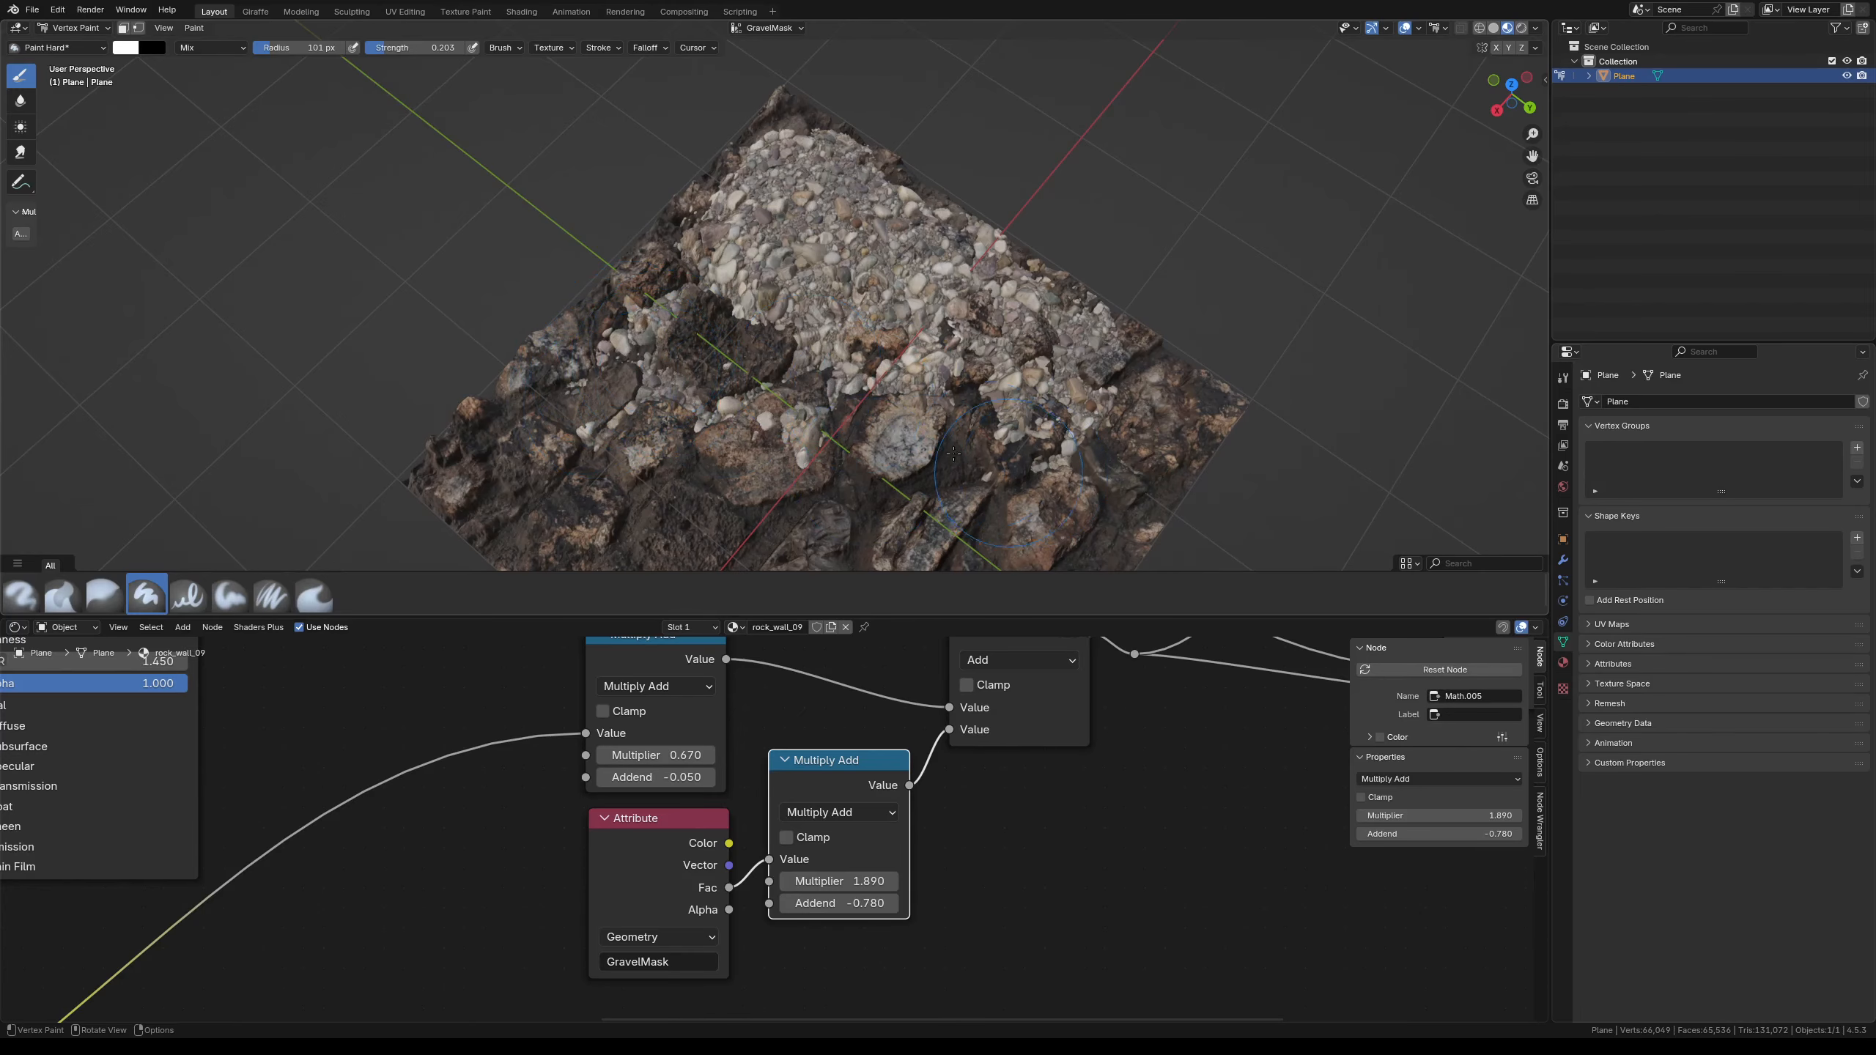
middle_drag(886, 510, 817, 490)
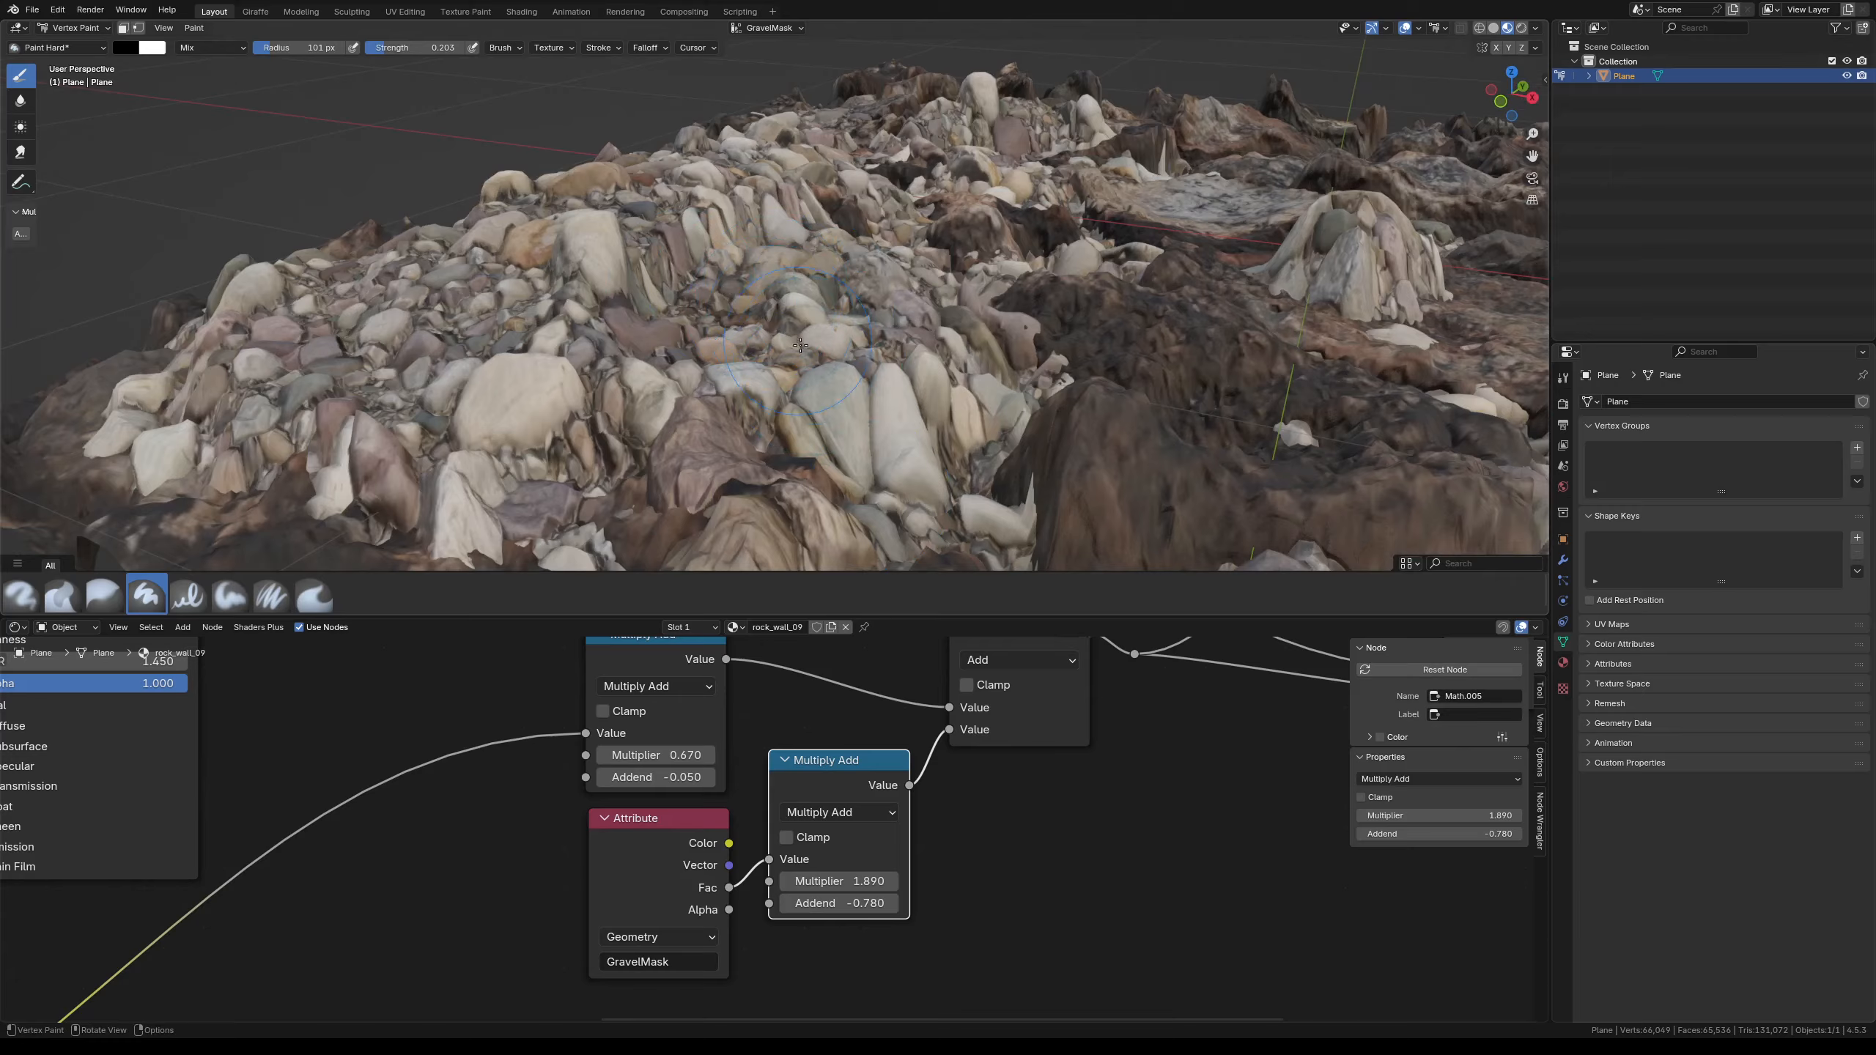
- Lower the brush Strength to 0.072 and lightly paint black over the pebble patch with the 101 px brush
middle_drag(786, 350, 612, 299)
key(shift+f)
click(210, 72)
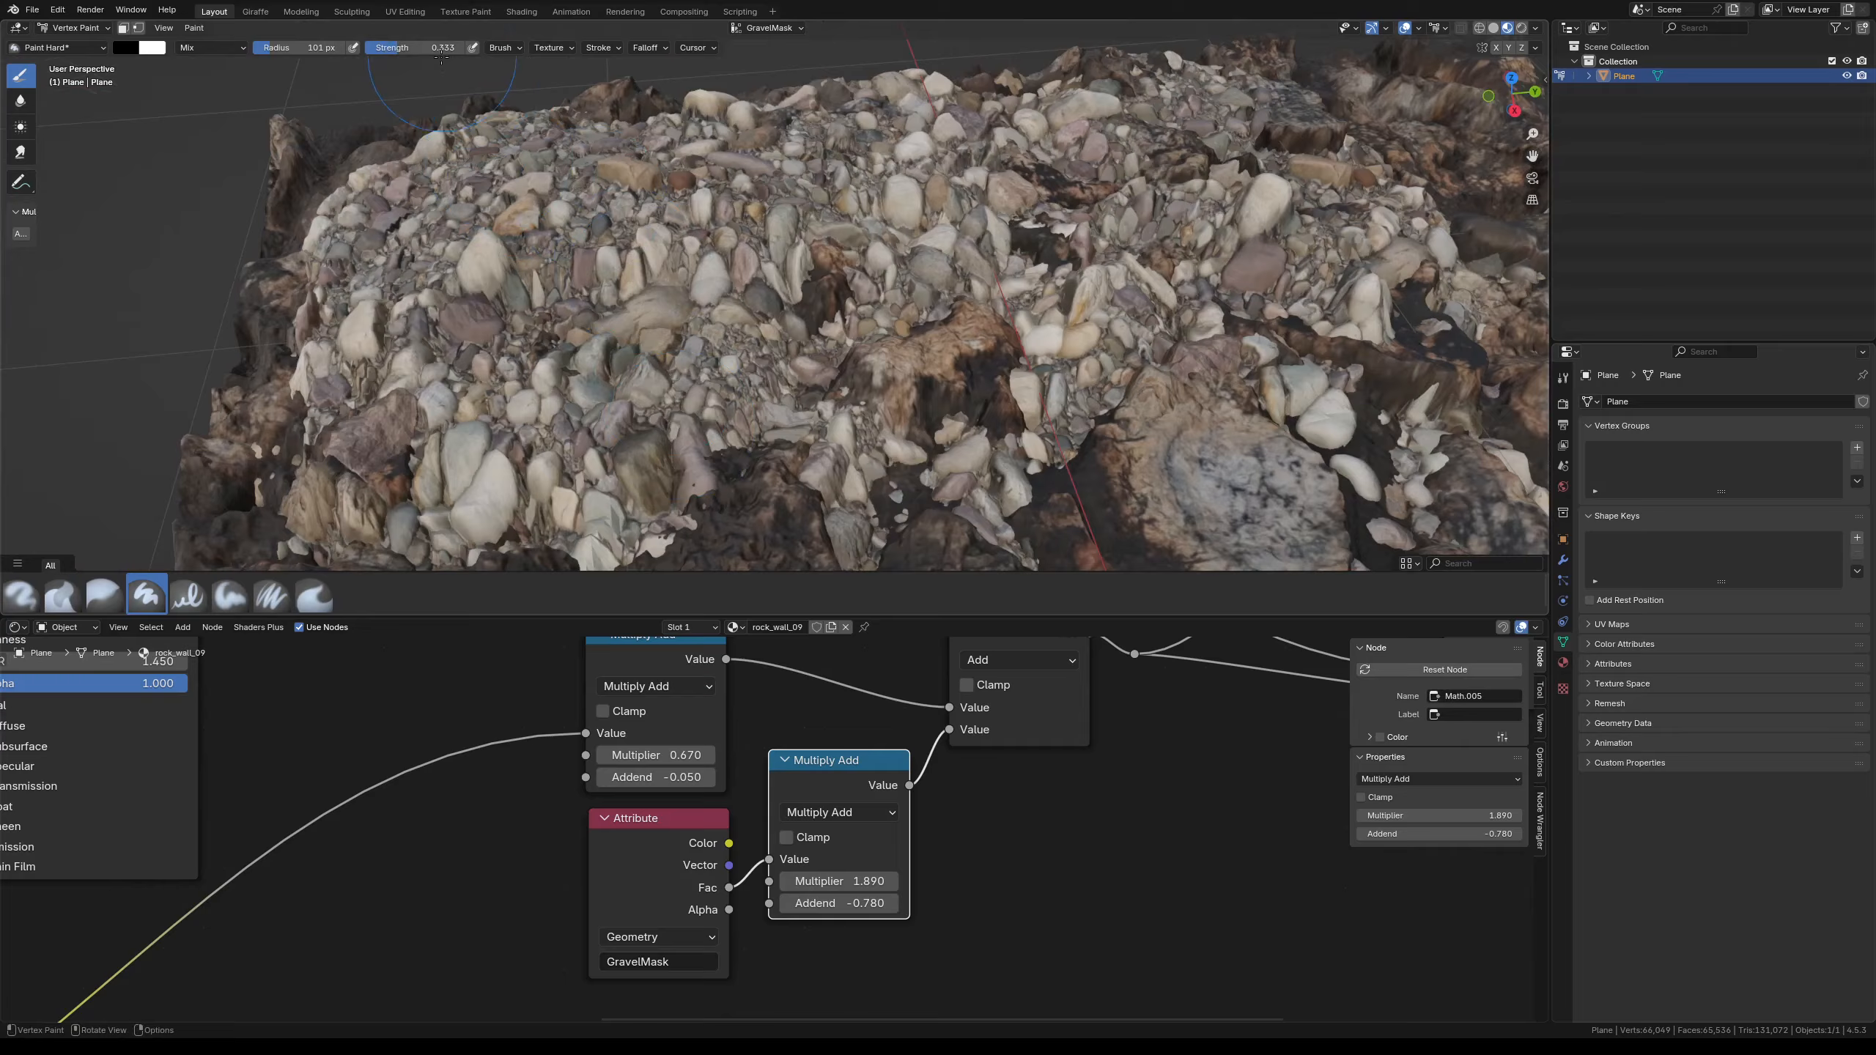
drag(427, 49, 399, 49)
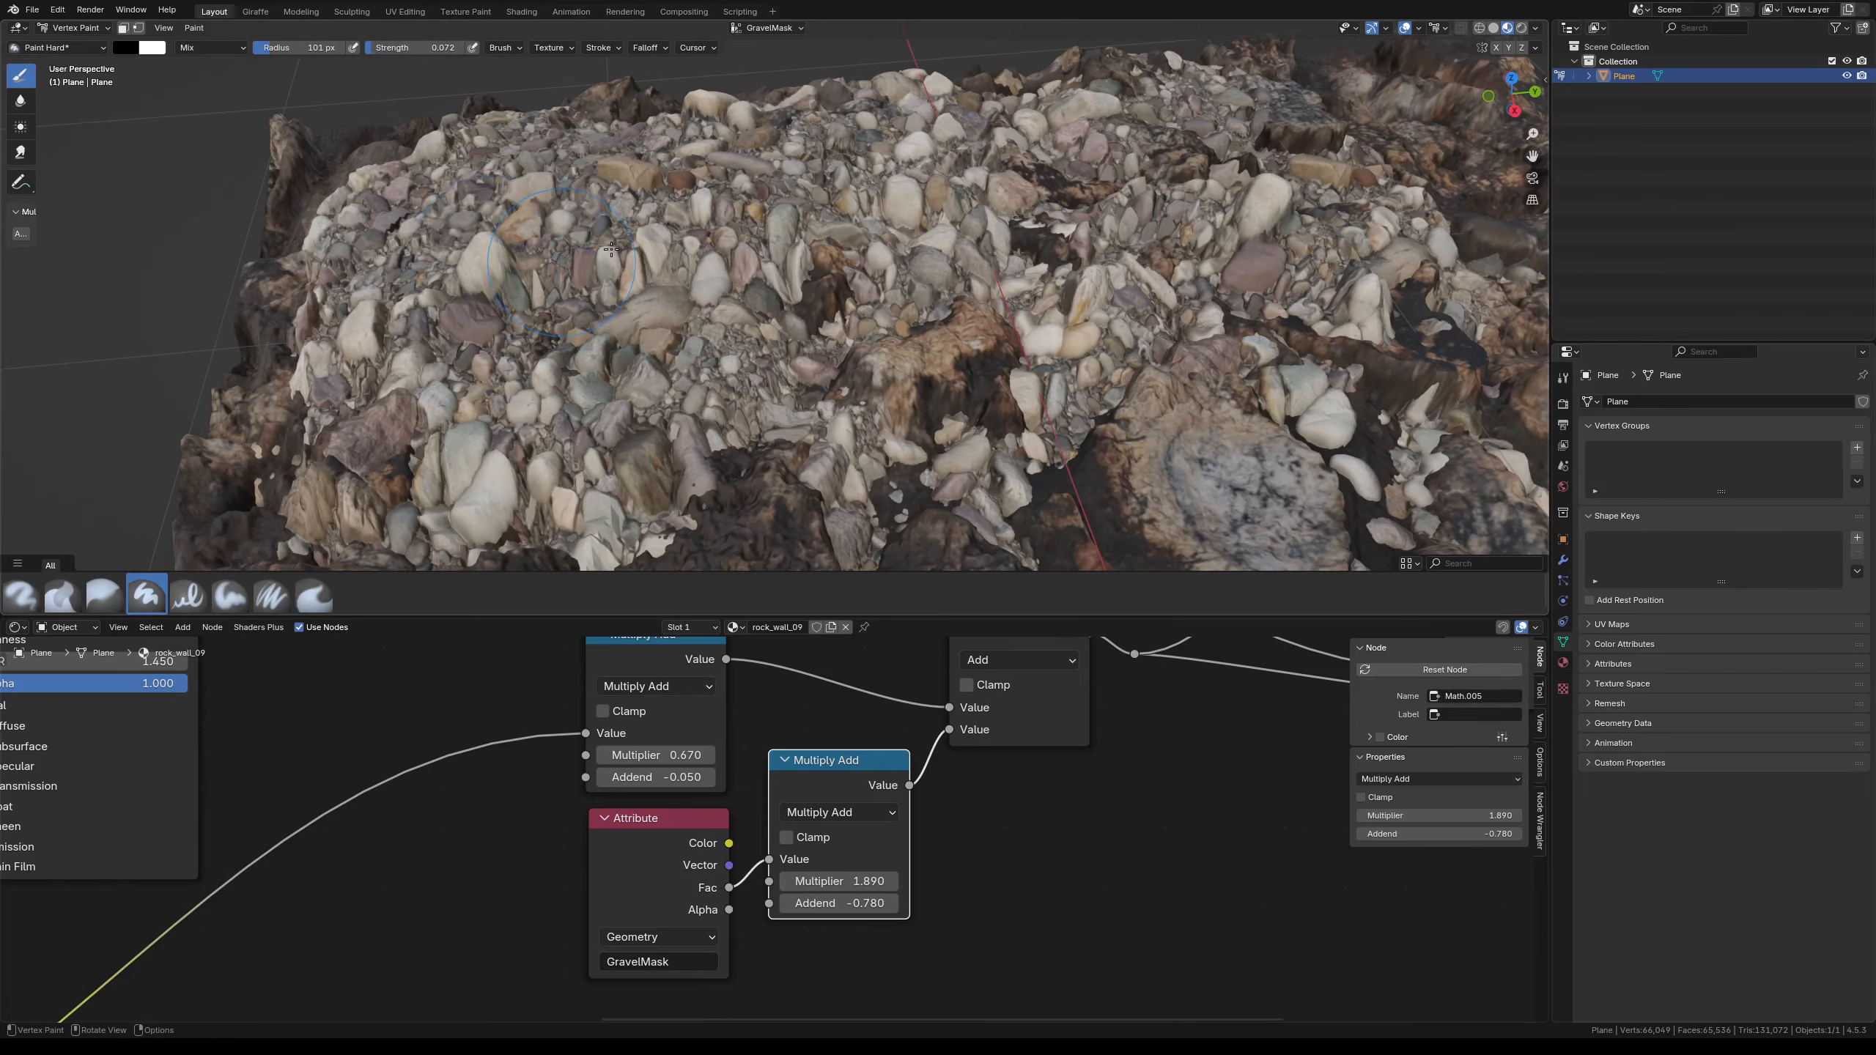
drag(637, 389, 465, 473)
- Enlarge the brush radius to 154 px and paint another light black stroke across the pebbles
middle_drag(466, 436, 583, 421)
shift+middle_drag(583, 422, 909, 296)
key(f)
click(948, 288)
drag(879, 295, 765, 366)
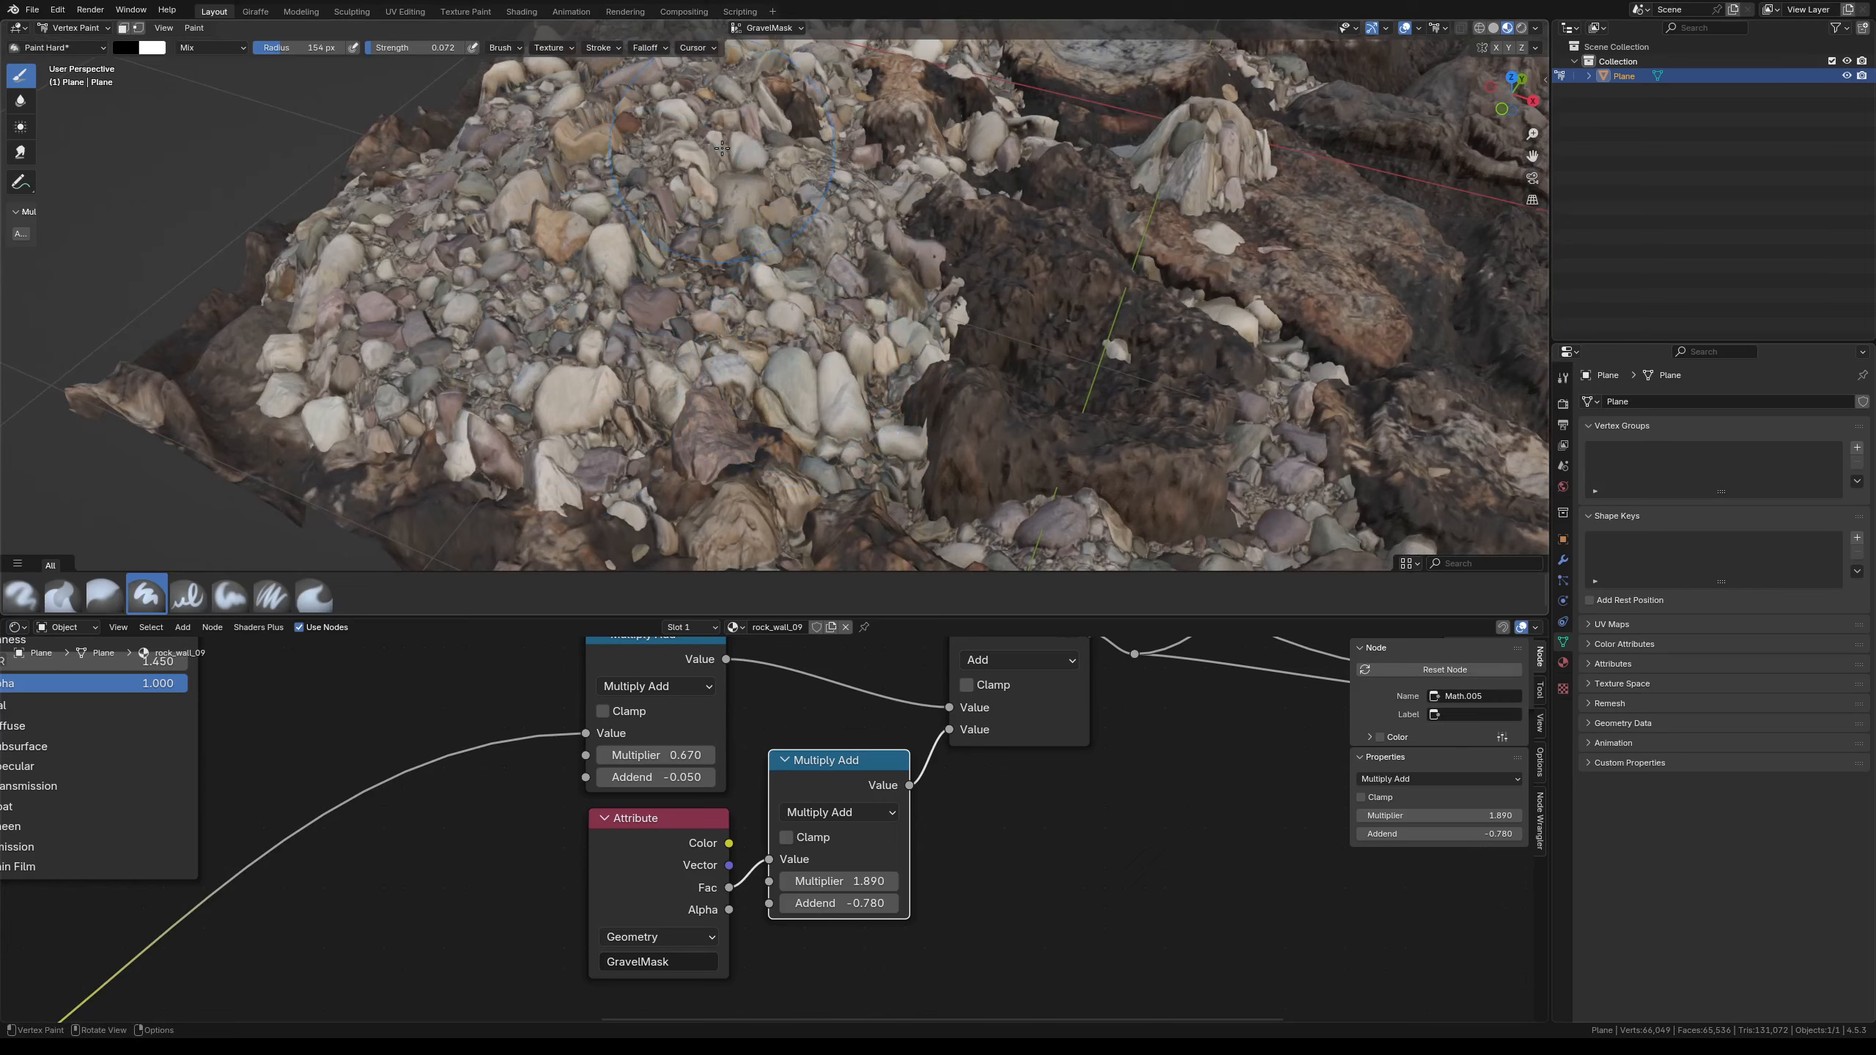
- Examine the blended rock and pebble surface from several angles, along with the wider node setup driving it
middle_drag(710, 177, 661, 302)
scroll(562, 251, up, 2)
shift+middle_drag(661, 302, 620, 295)
scroll(686, 318, down, 6)
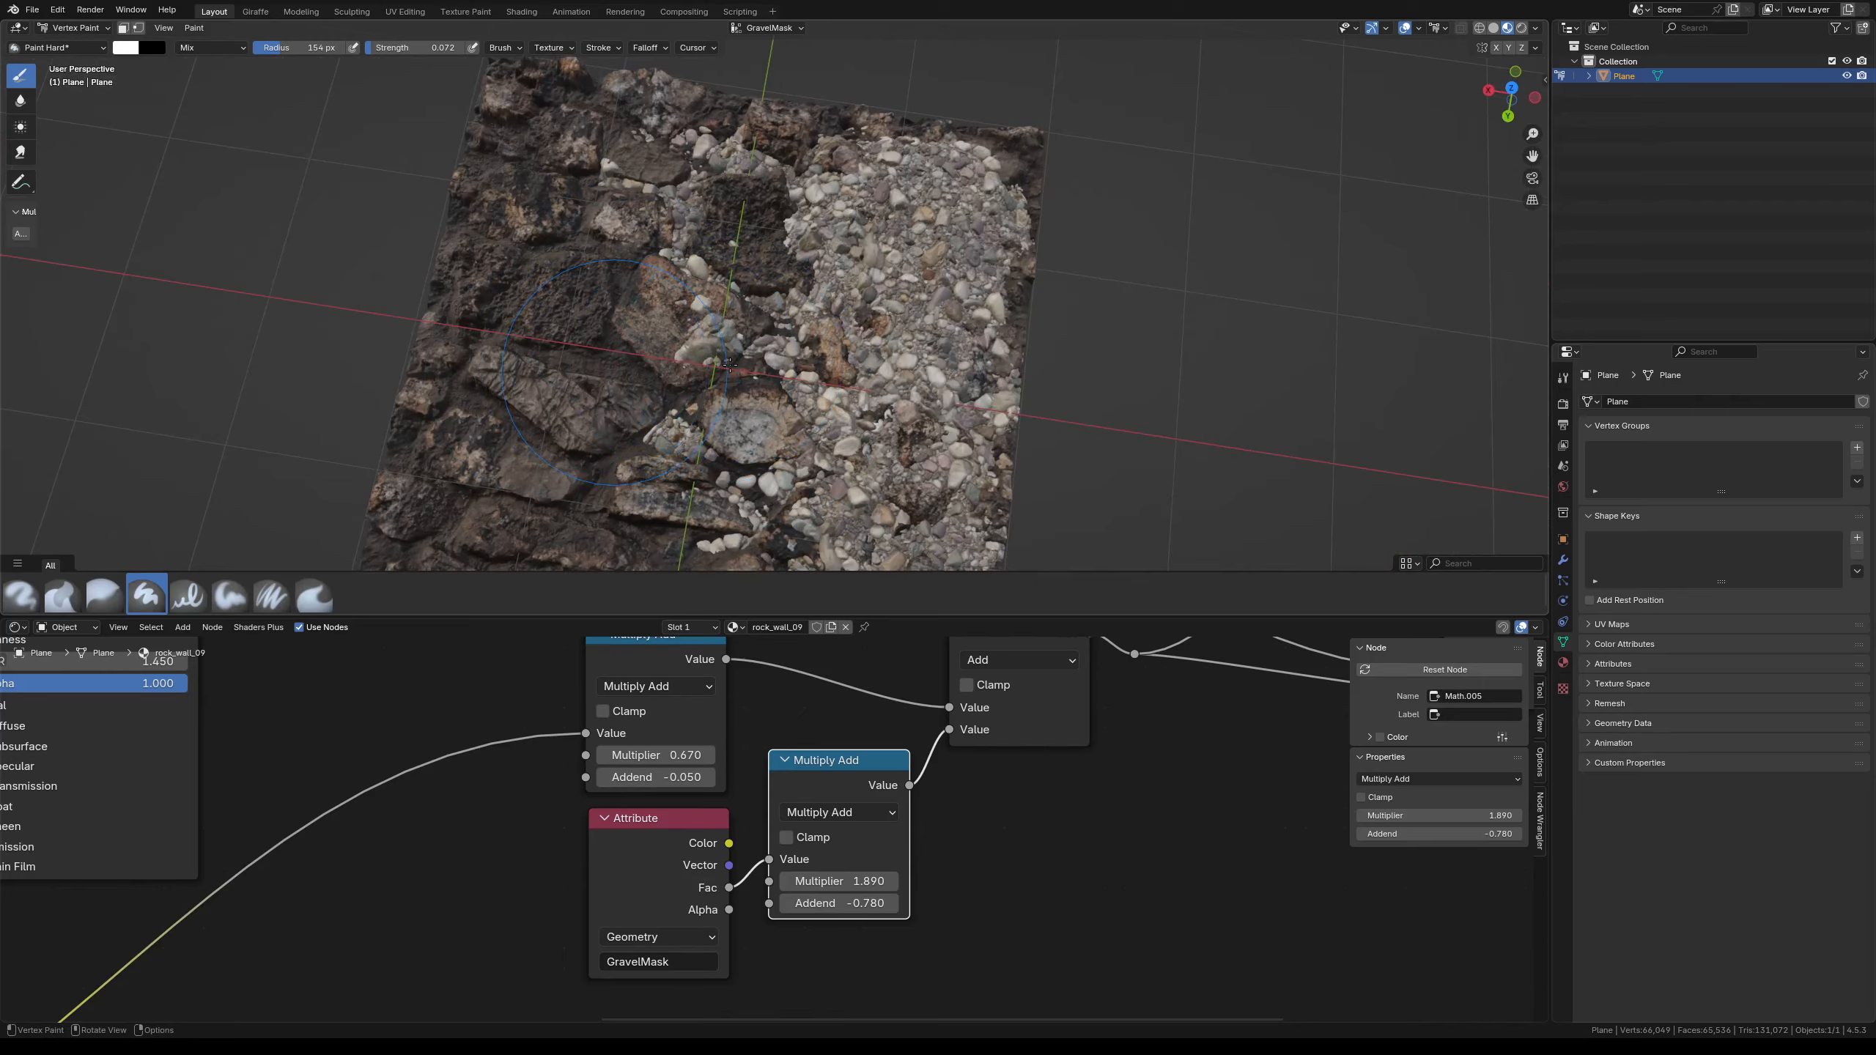
middle_drag(635, 169, 700, 455)
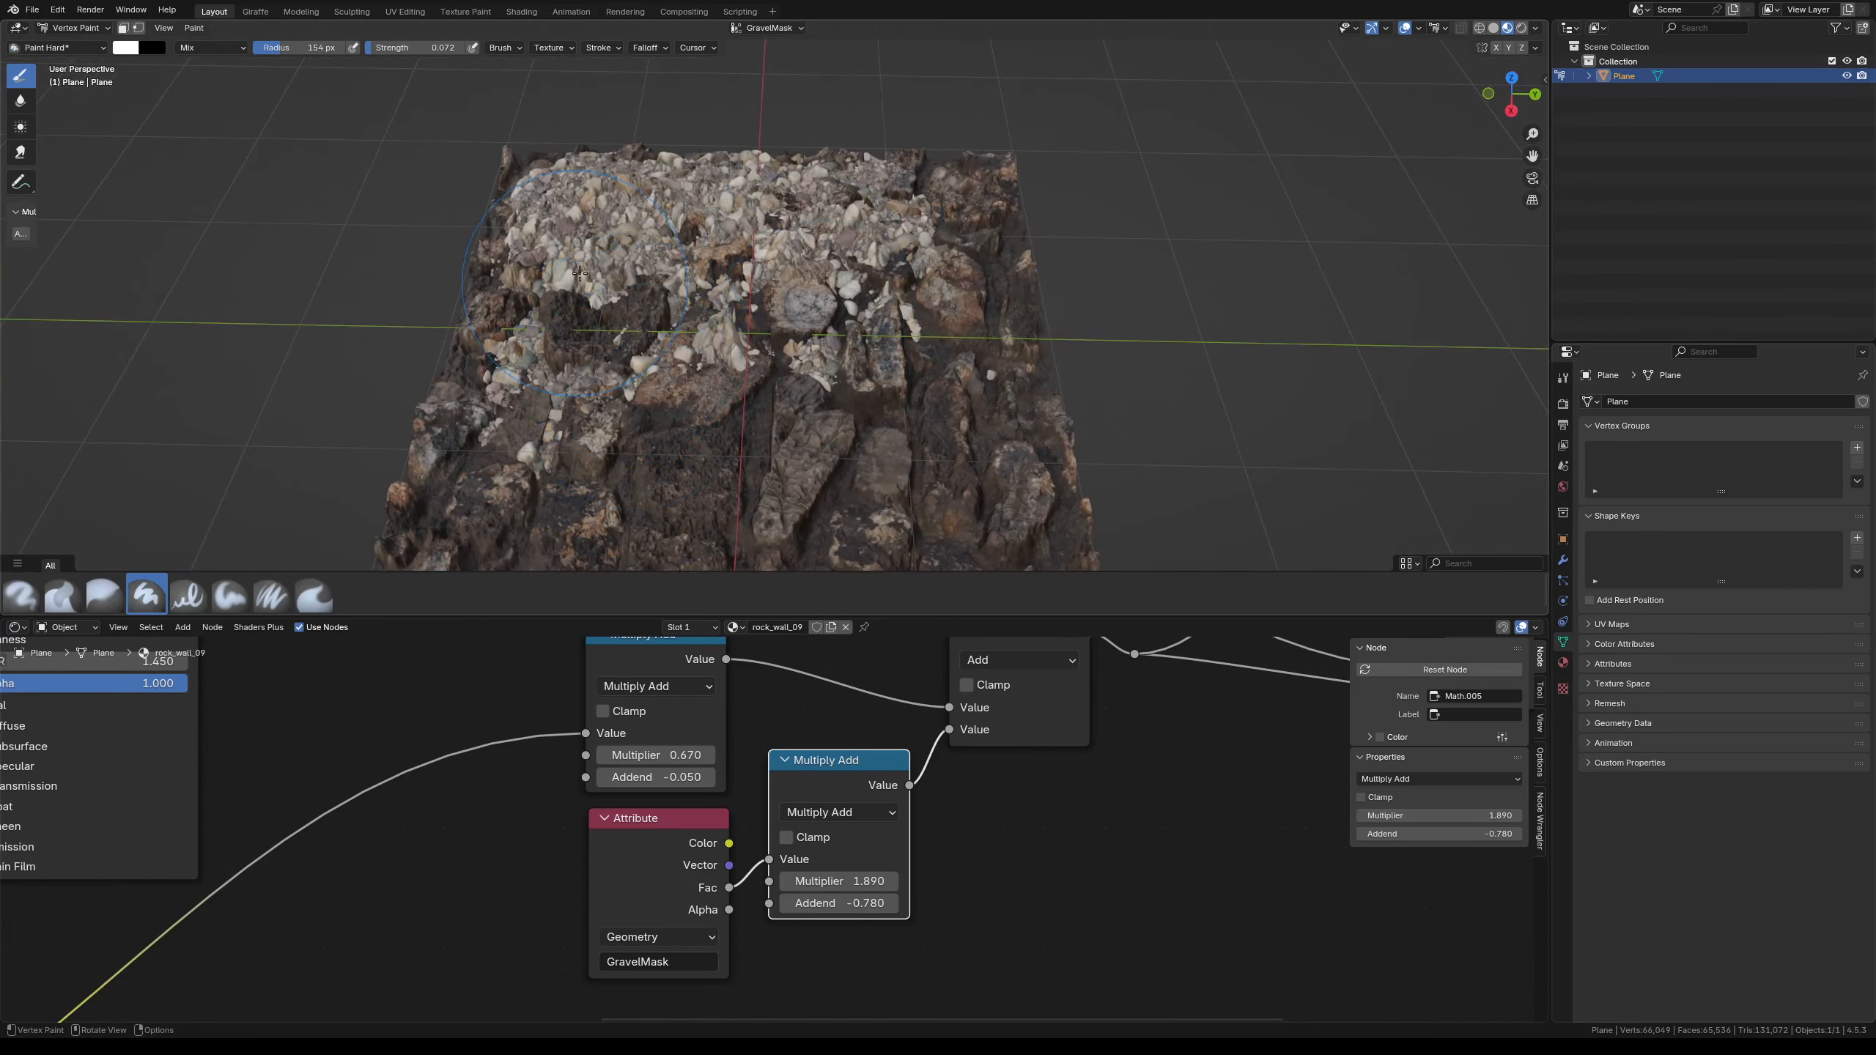
scroll(696, 366, down, 3)
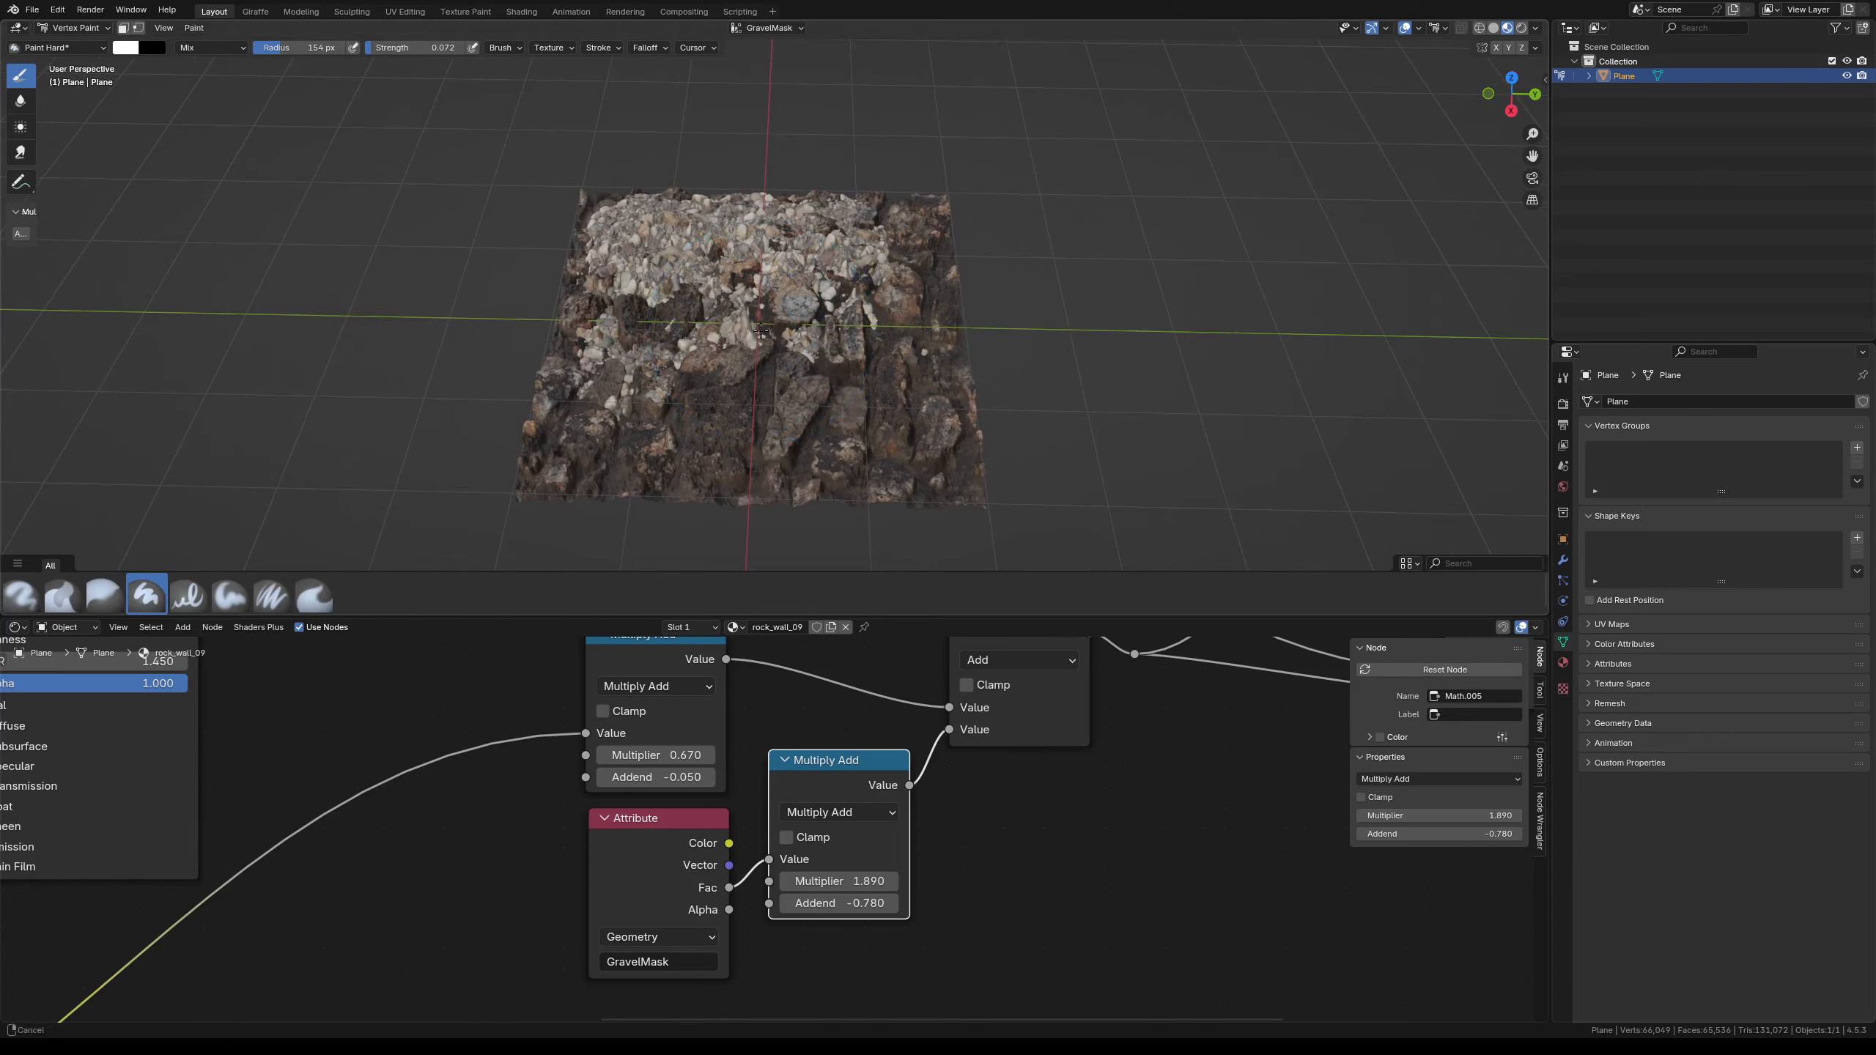
scroll(695, 711, down, 4)
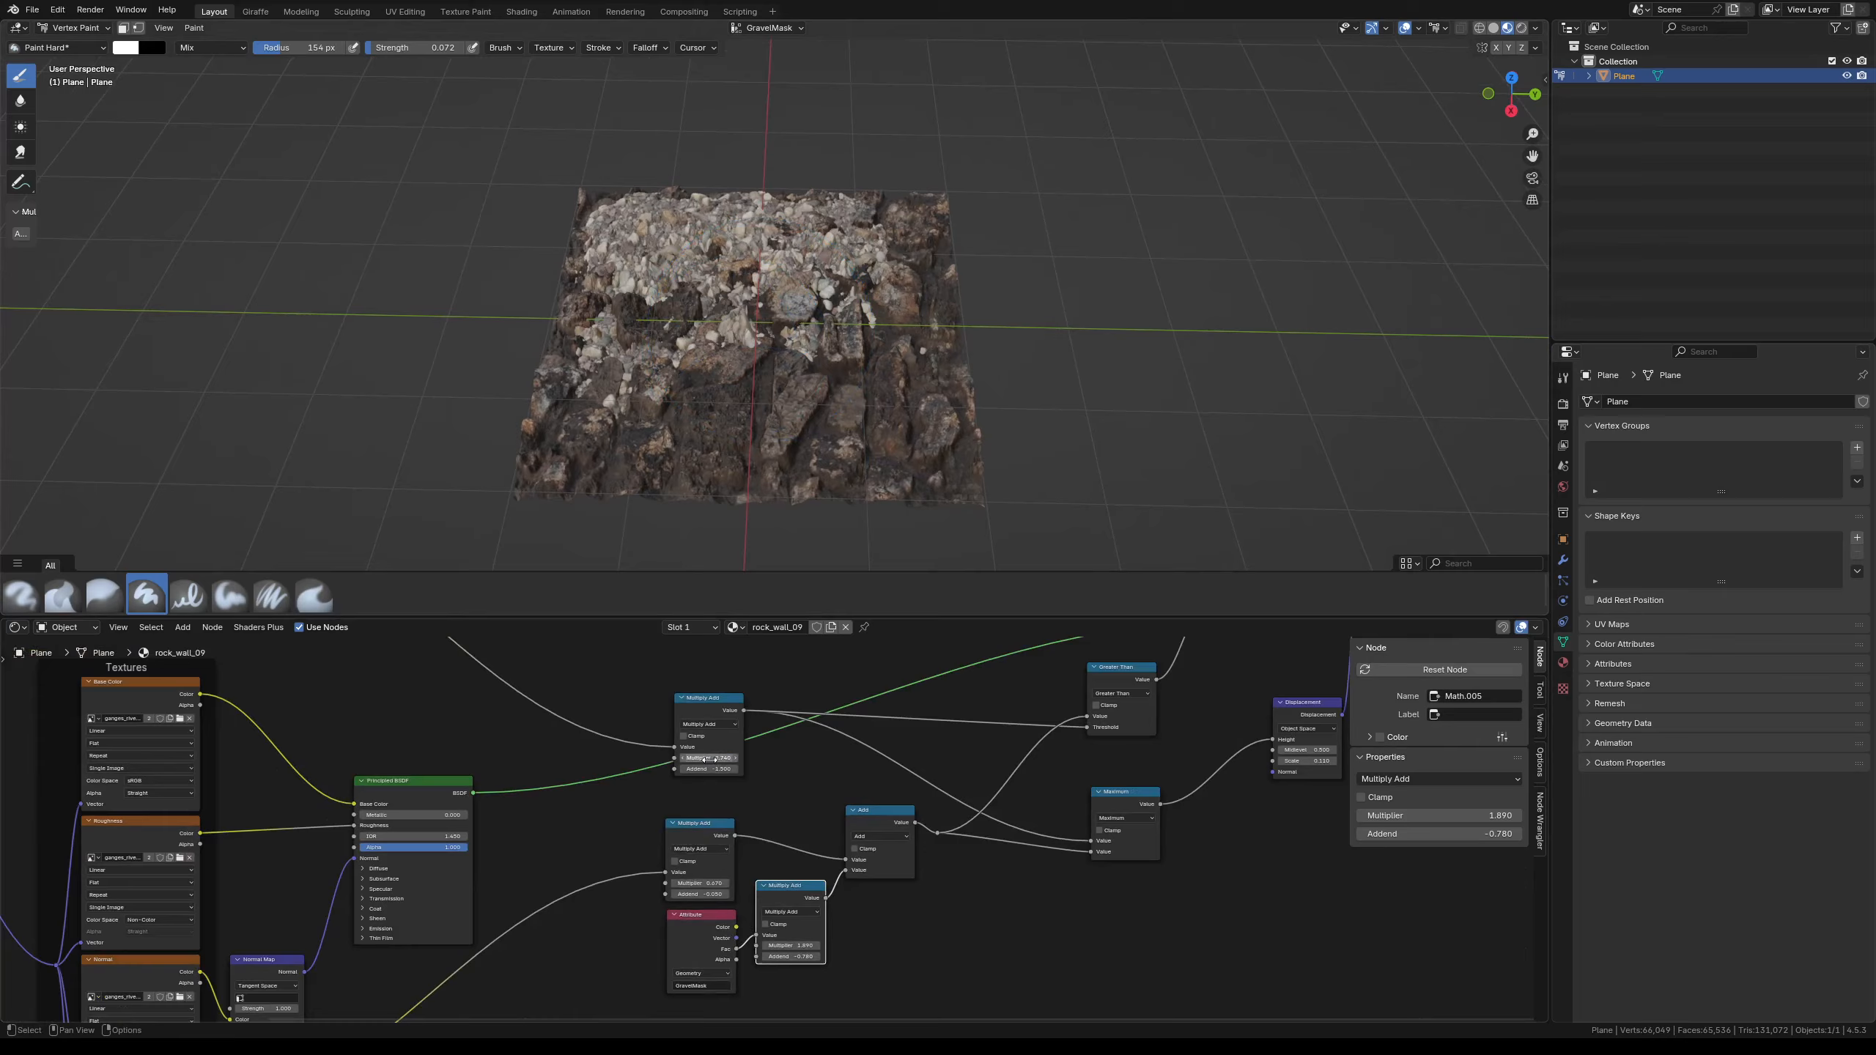
click(951, 859)
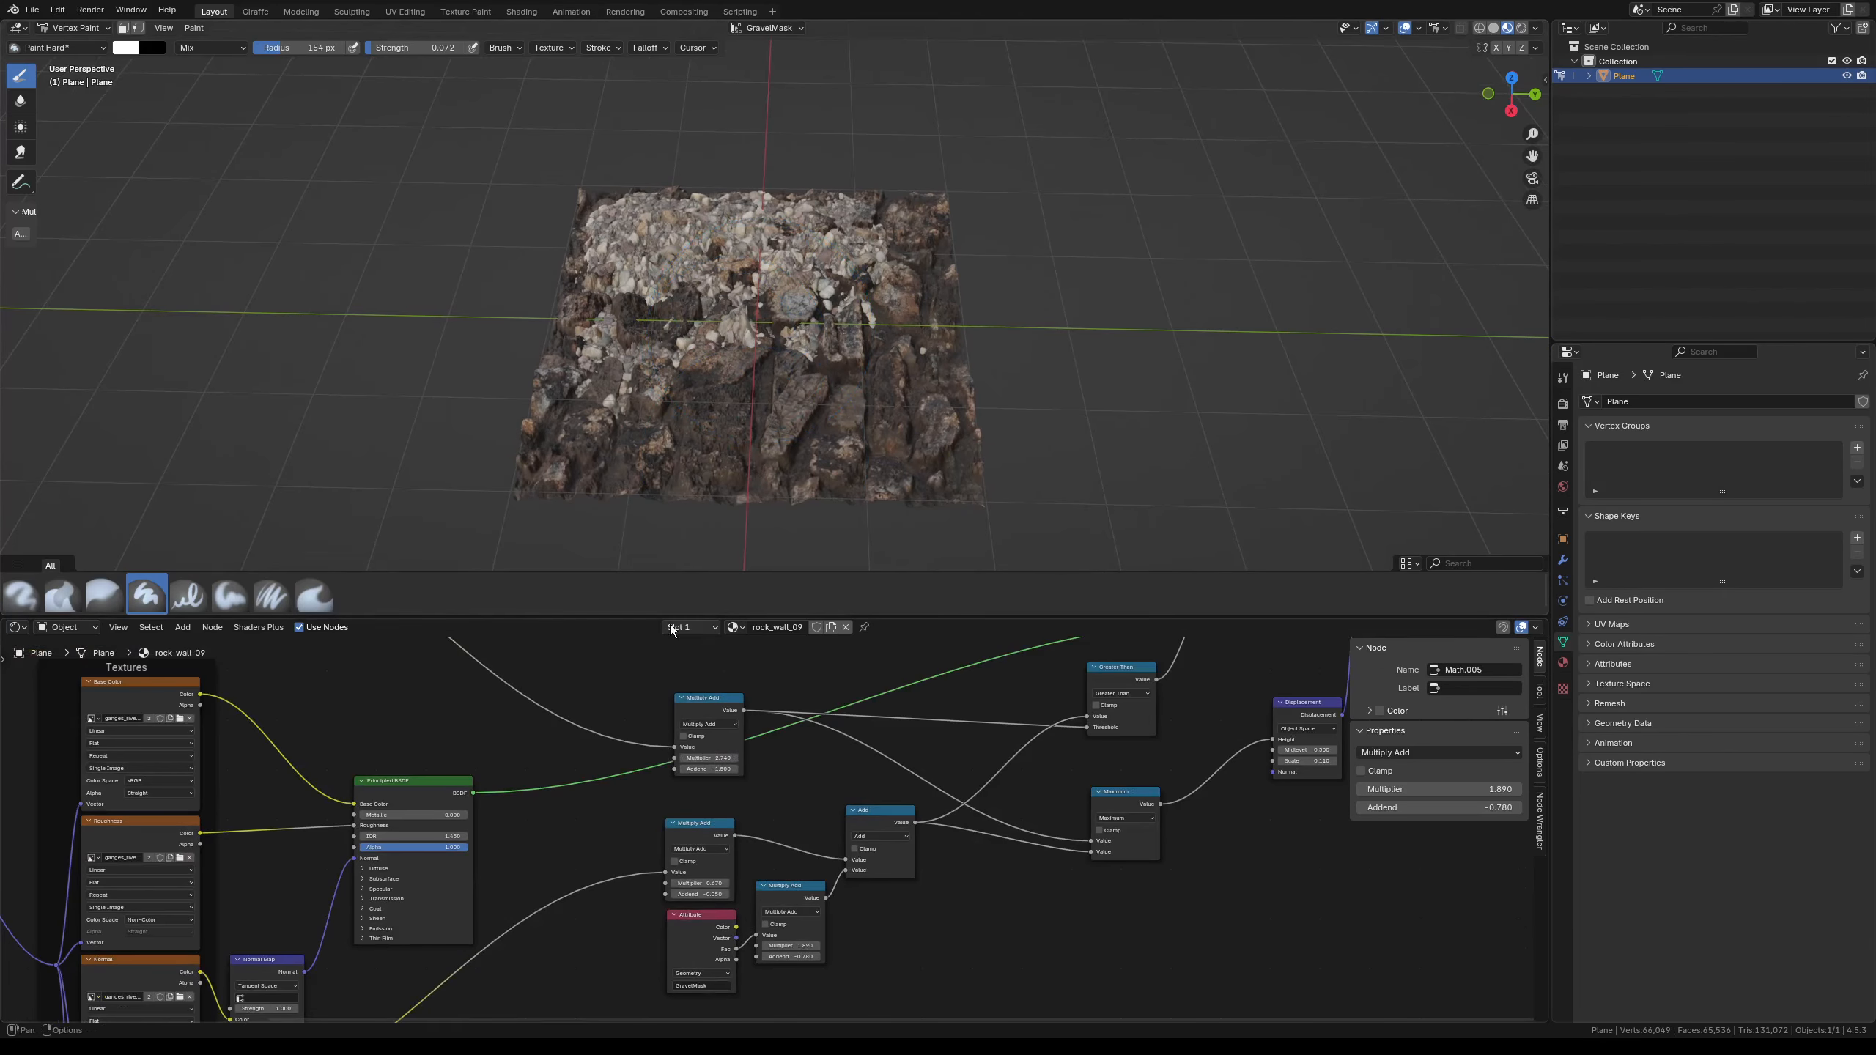
middle_drag(751, 517, 685, 340)
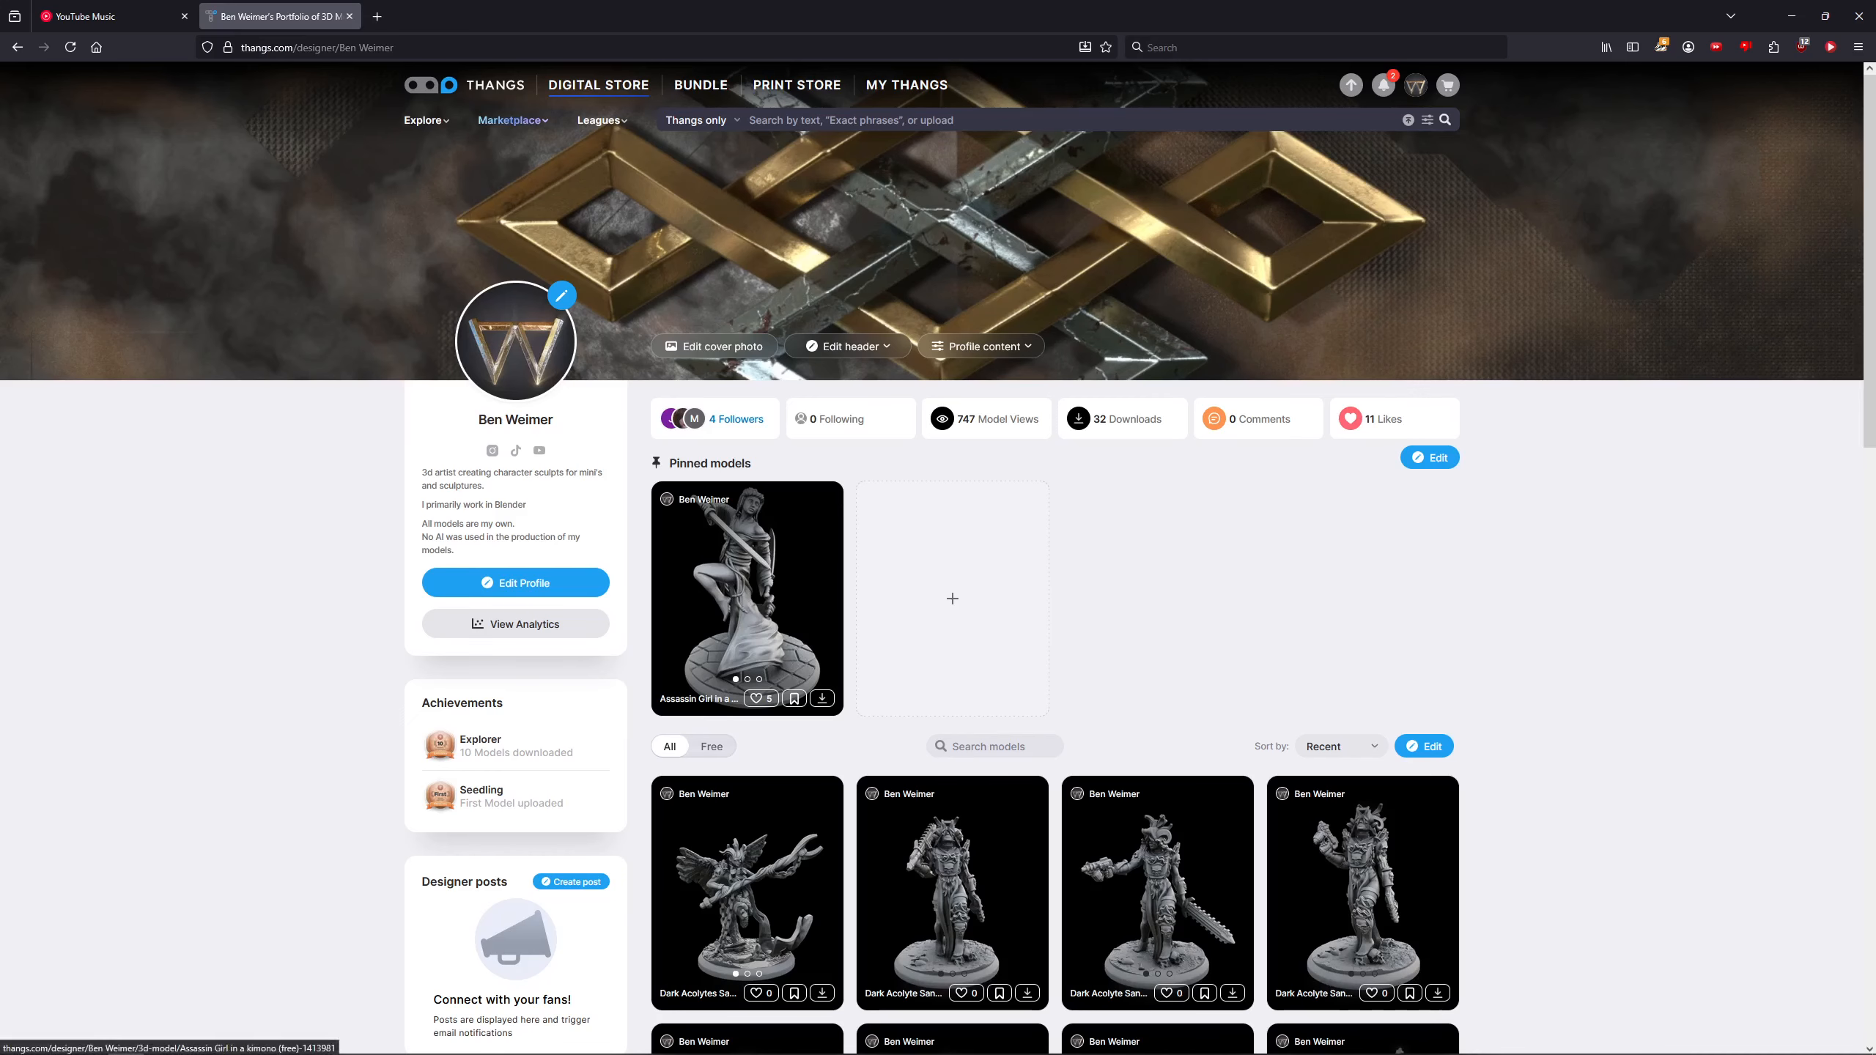
- Switch to the web browser and show the Thangs designer profile page in full screen
key(F11)
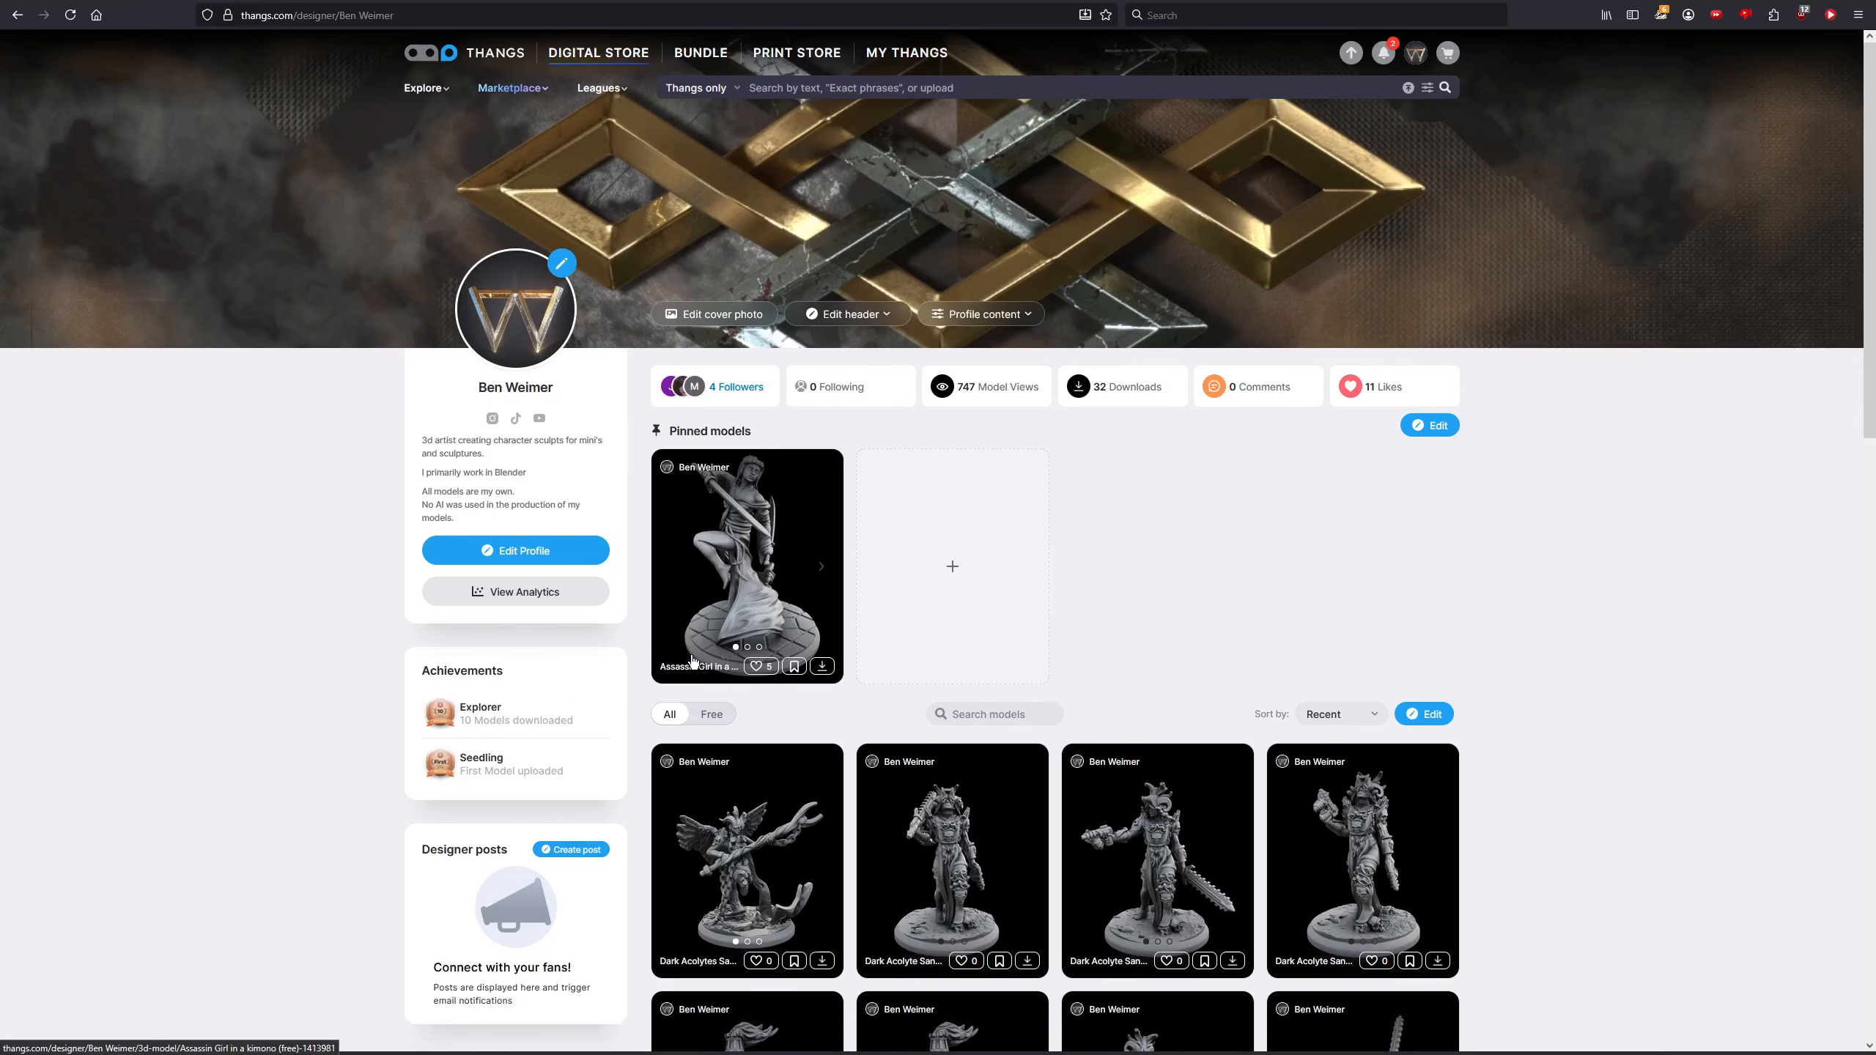